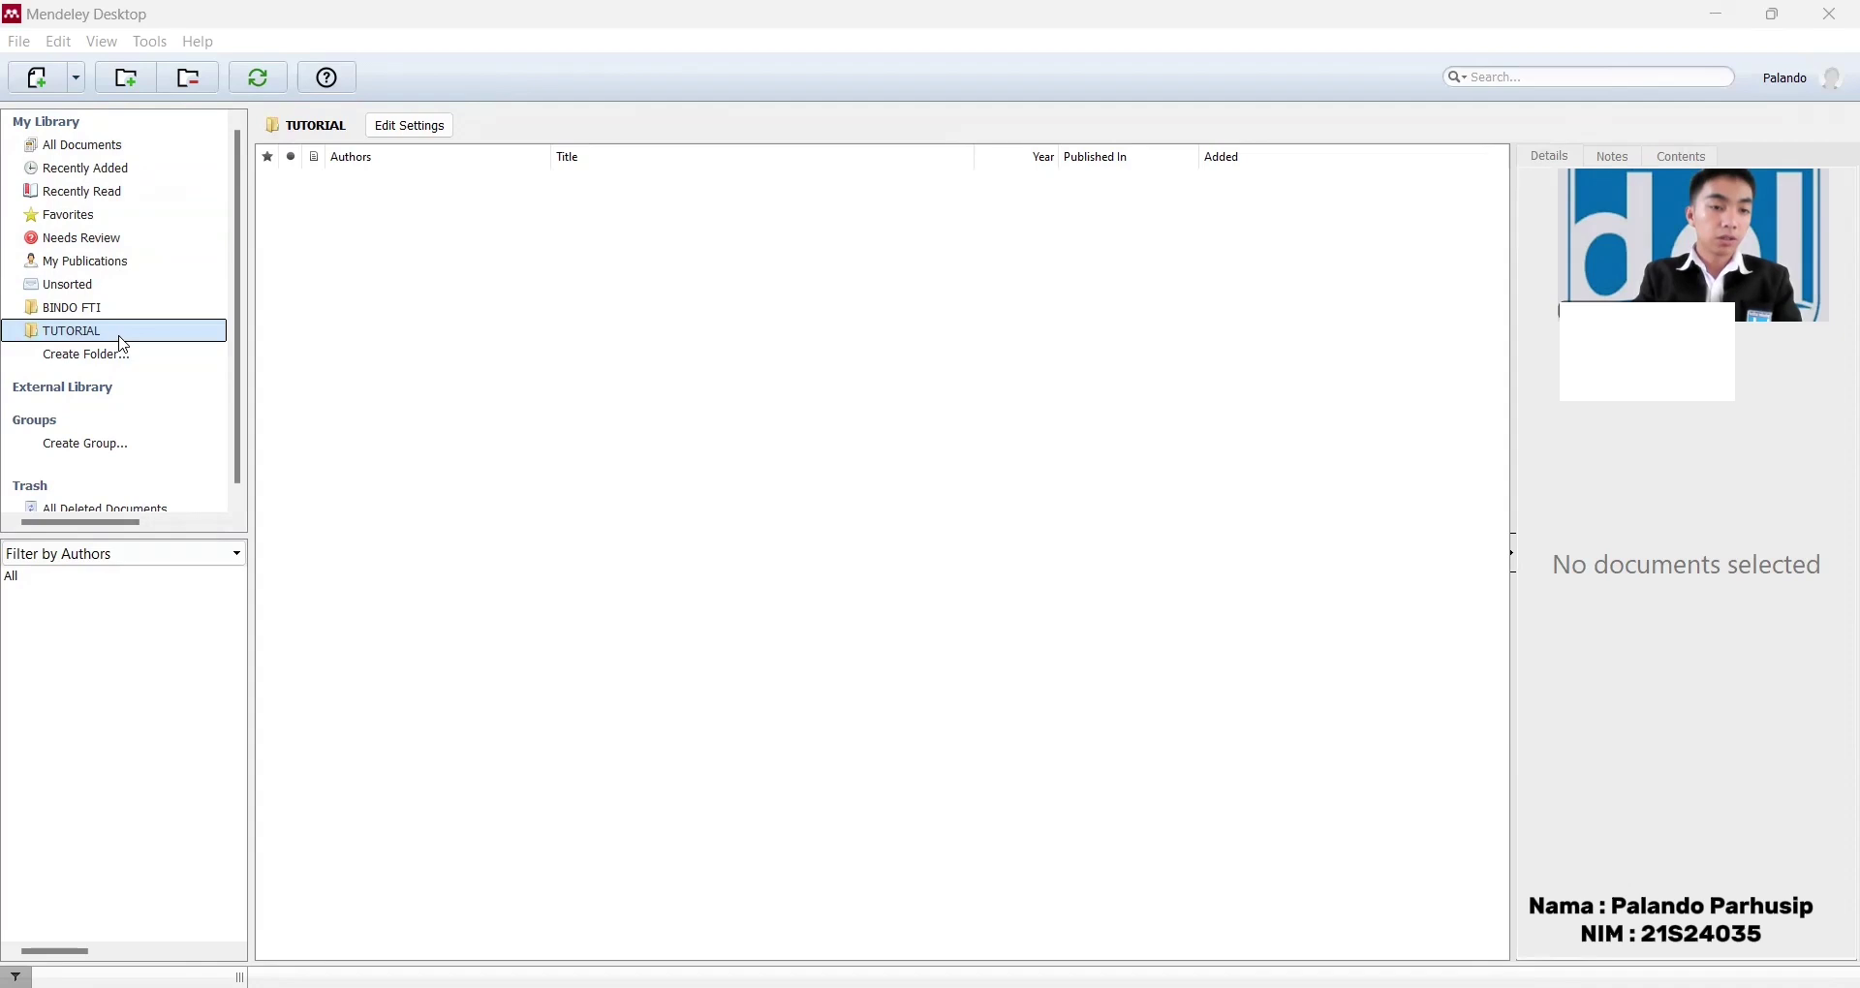
# Step: Rename the TUTORIAL folder as MENDELEY TUTORIAL
pyautogui.click(122, 345)
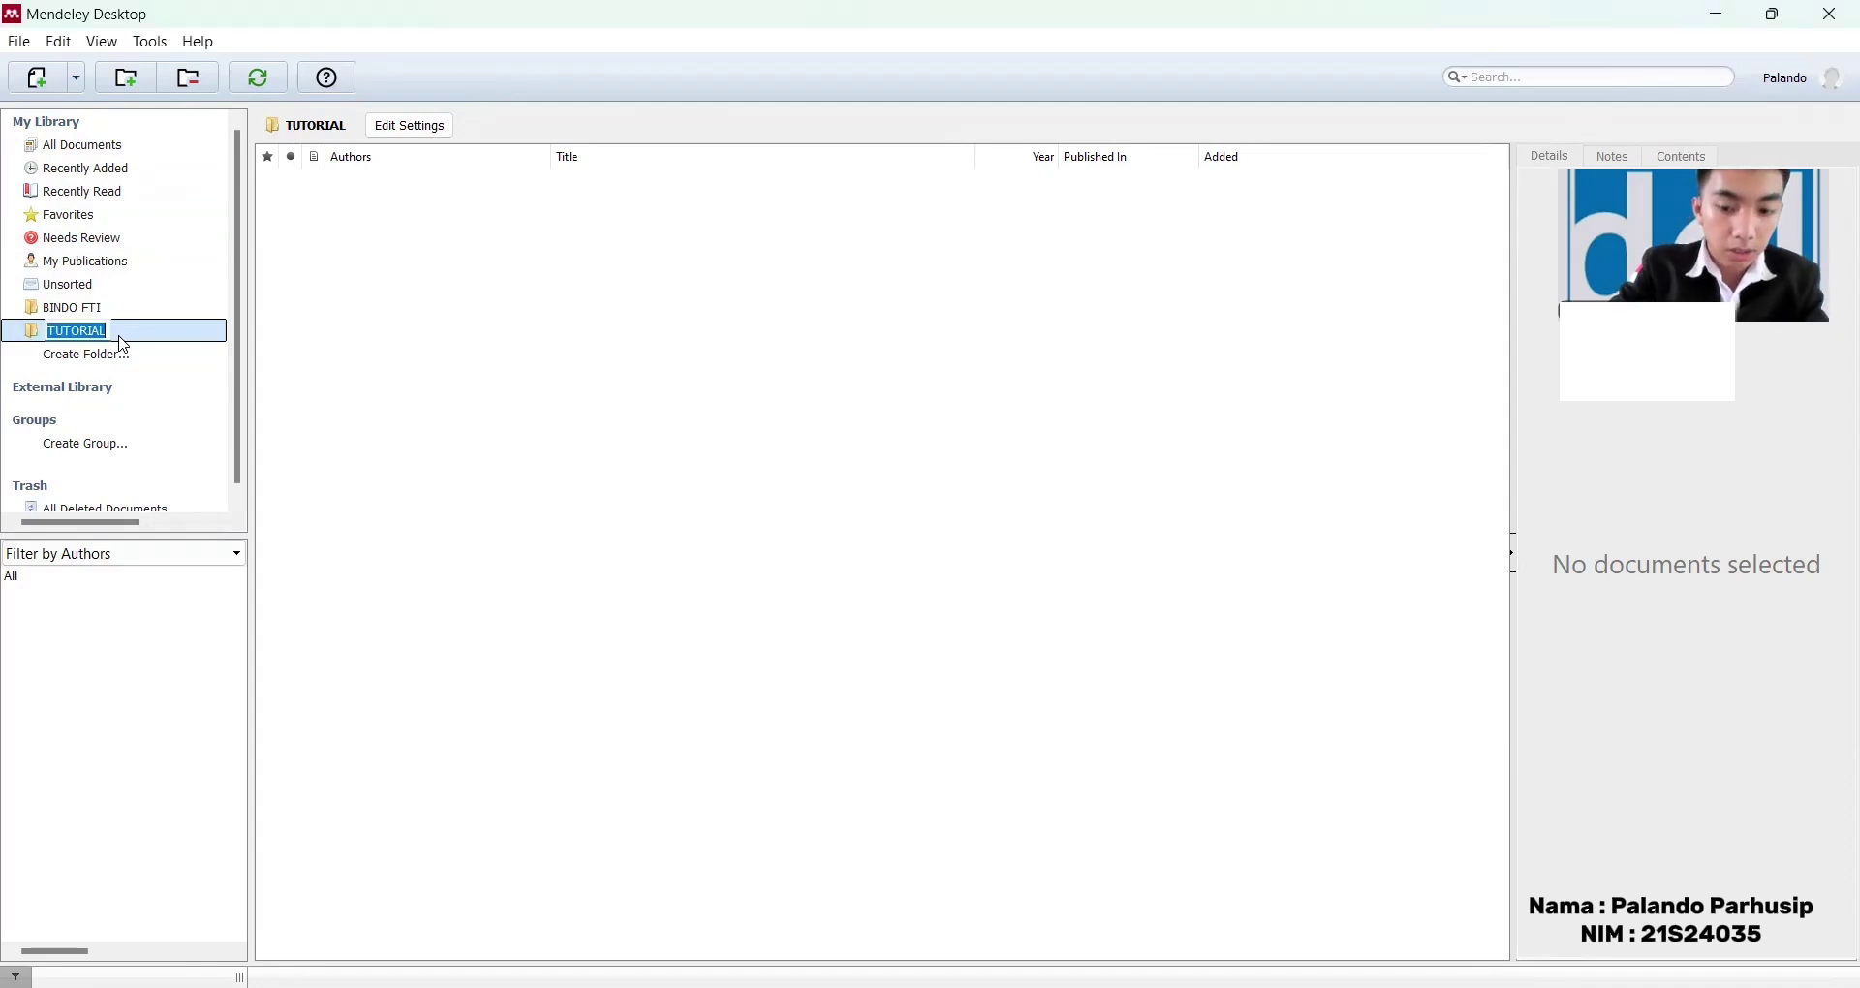
pyautogui.press('BackSpace')
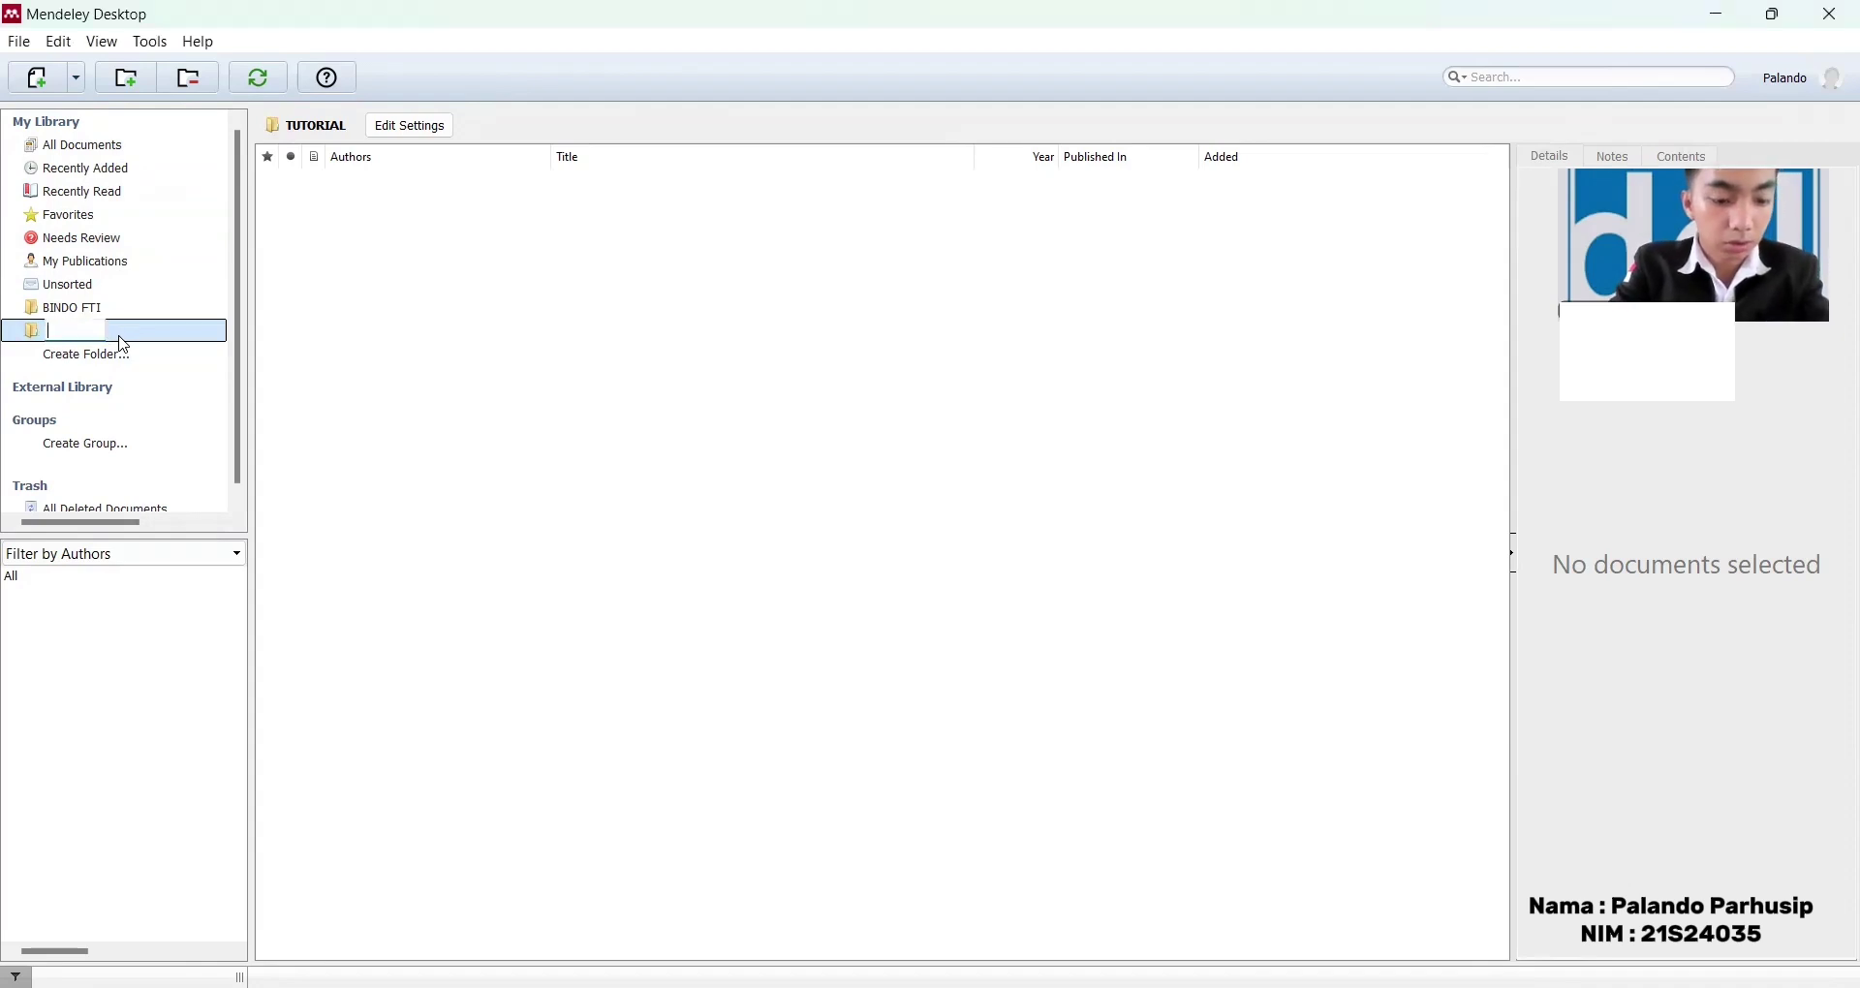
pyautogui.write('MENDE')
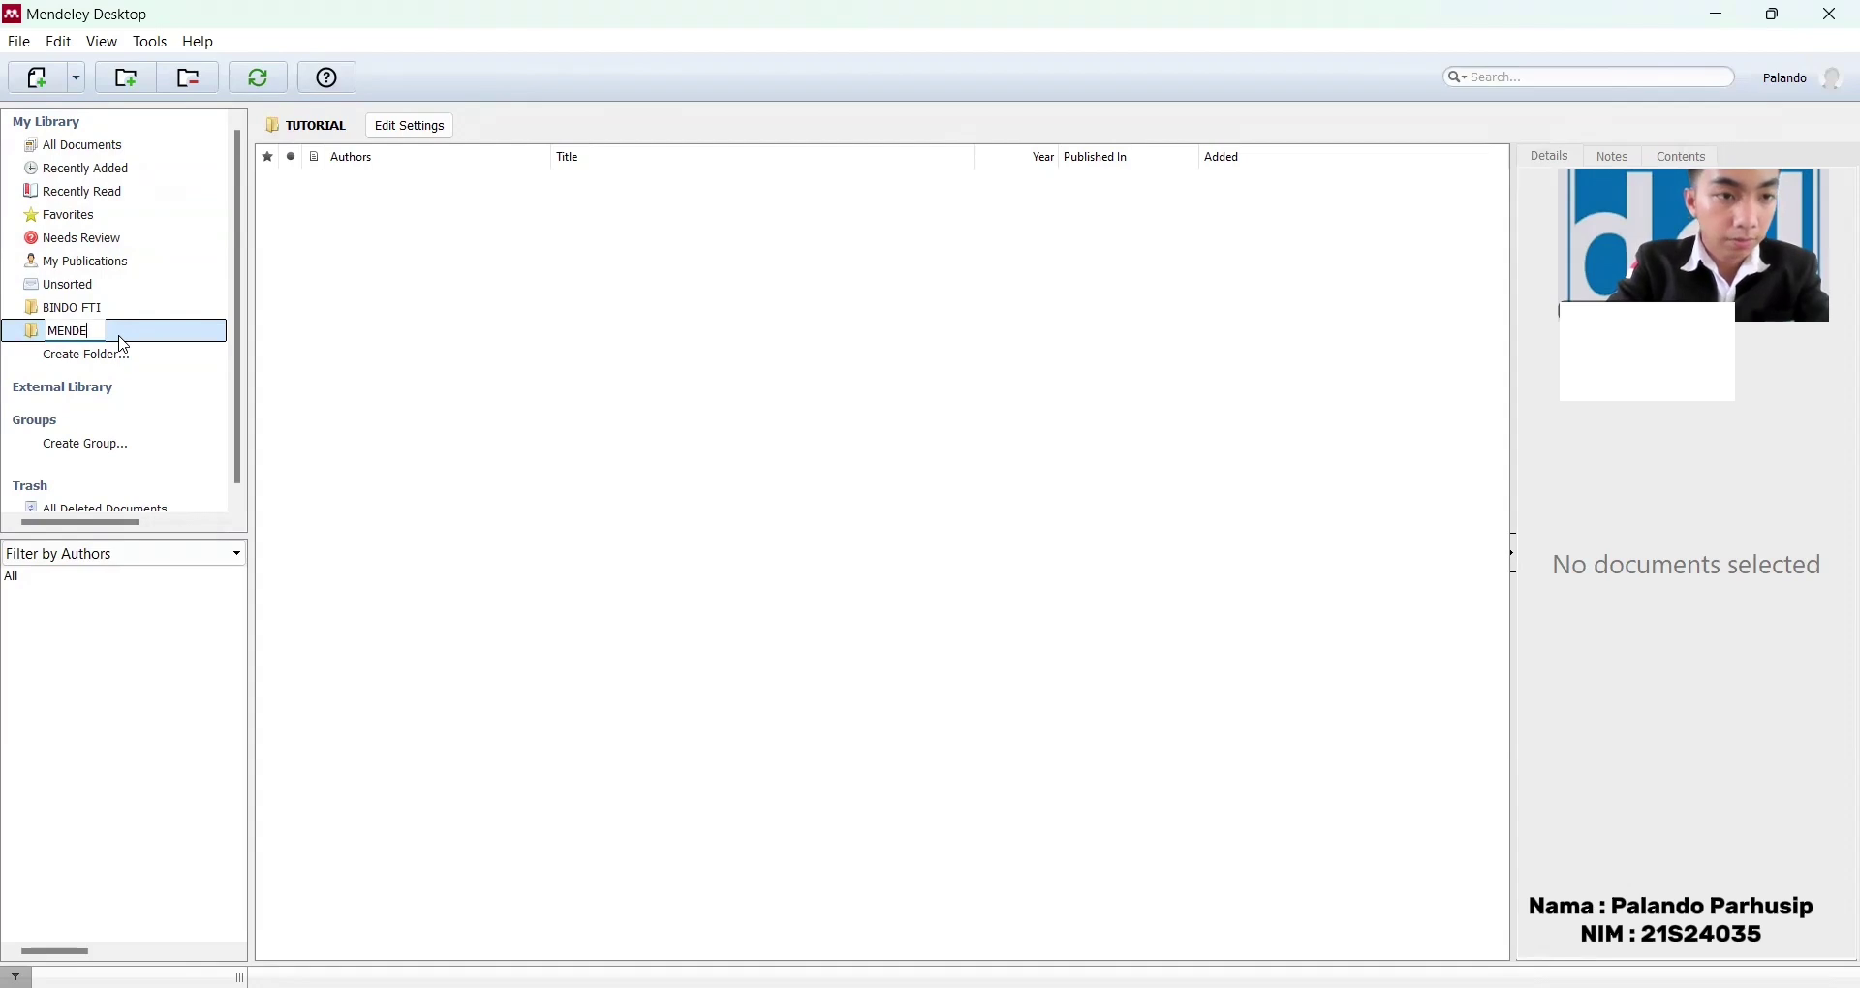
pyautogui.write('LEY TUT')
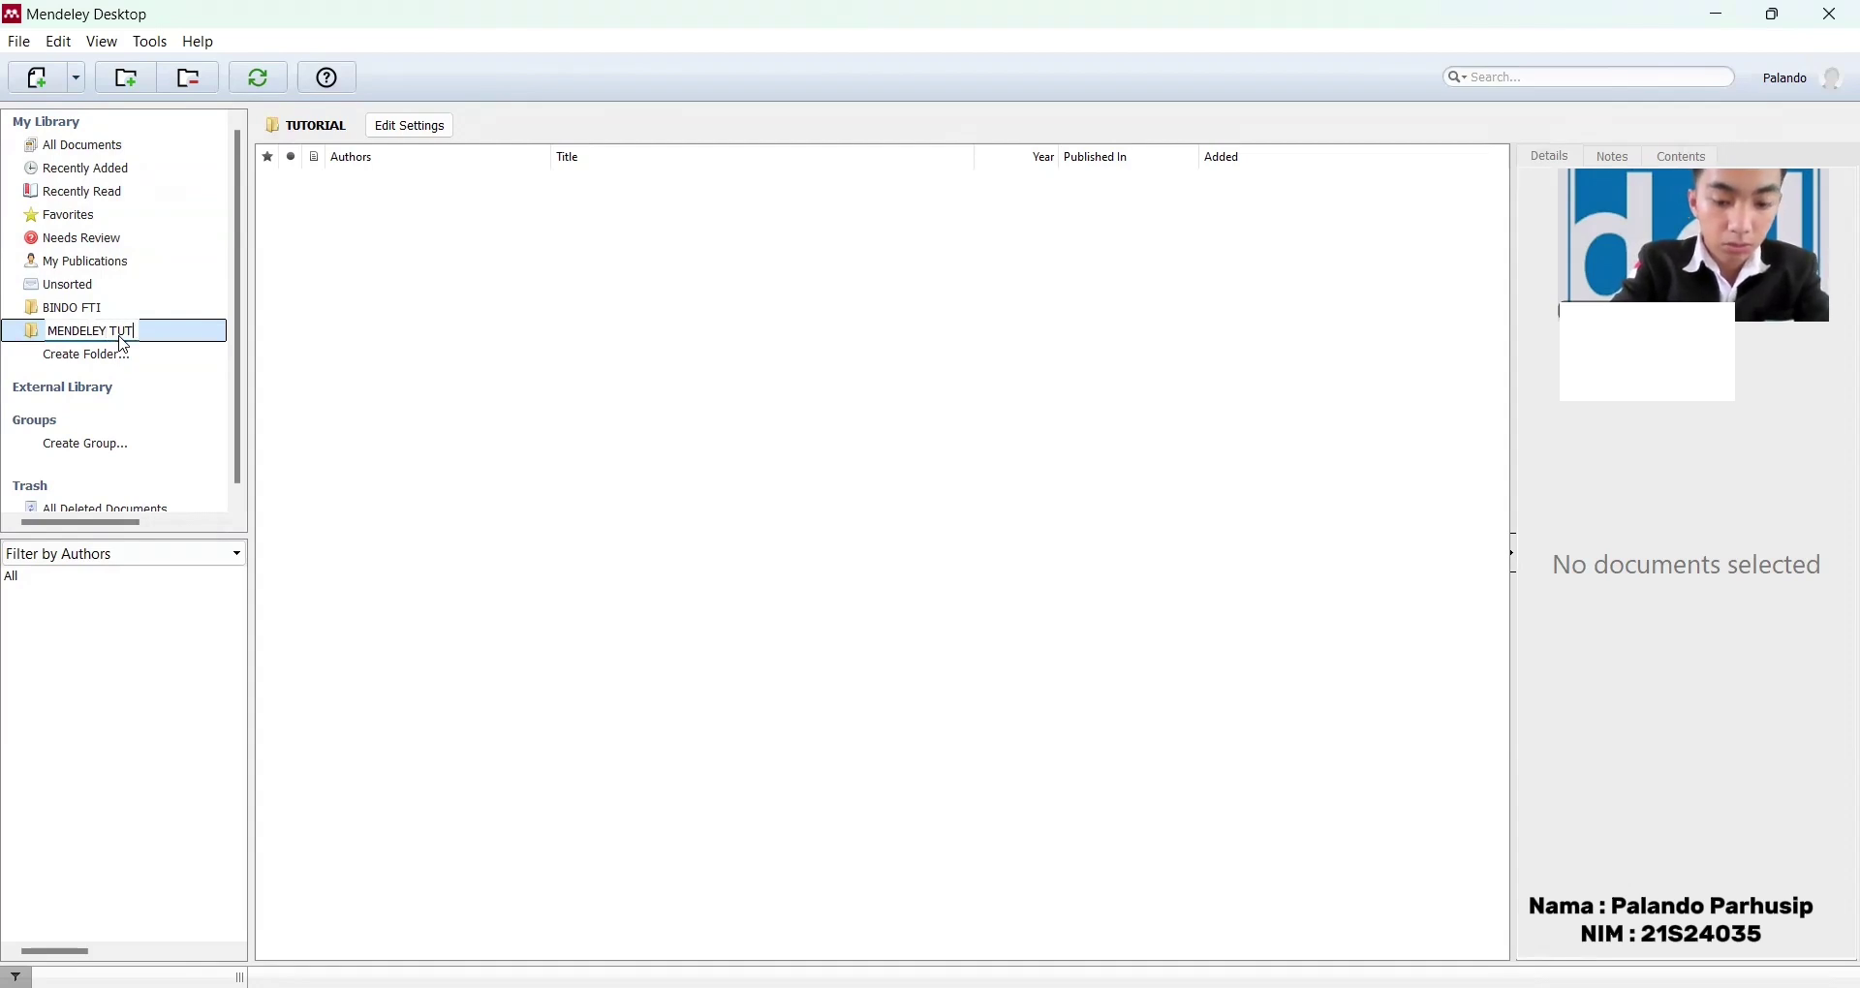
pyautogui.write('ORILA')
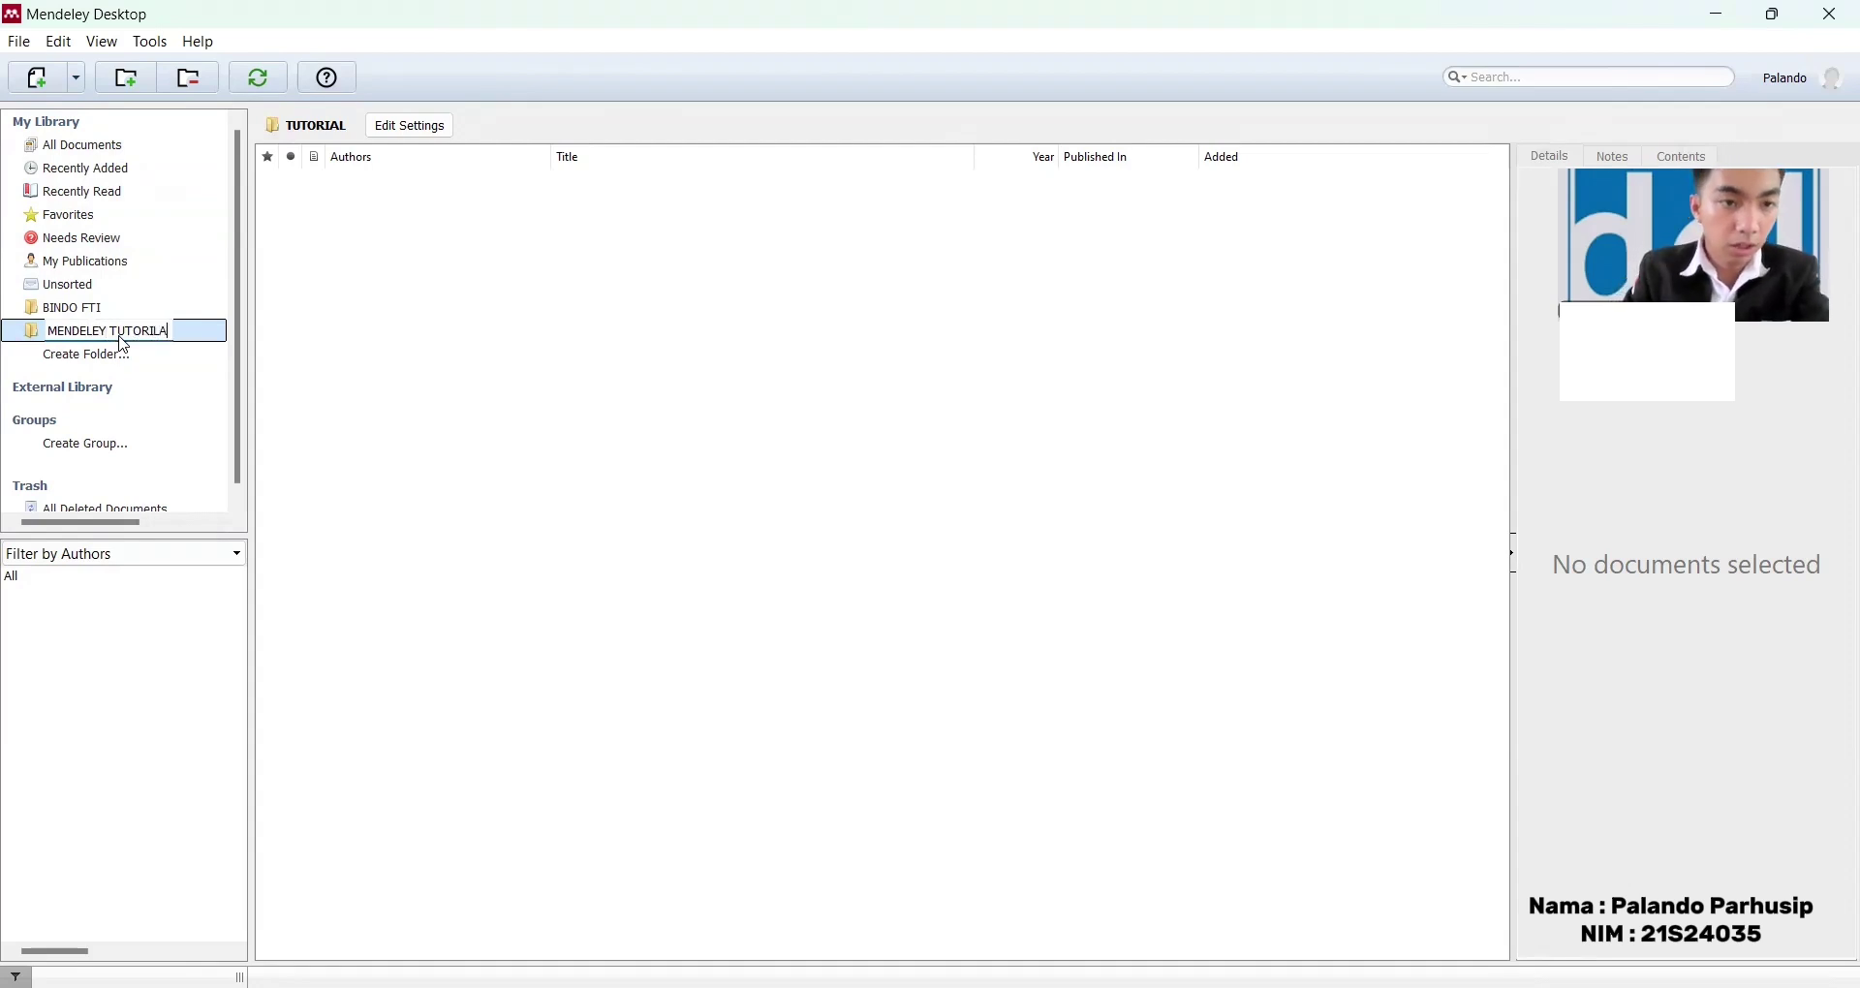
pyautogui.press('BackSpace')
pyautogui.press('BackSpace')
pyautogui.write('A')
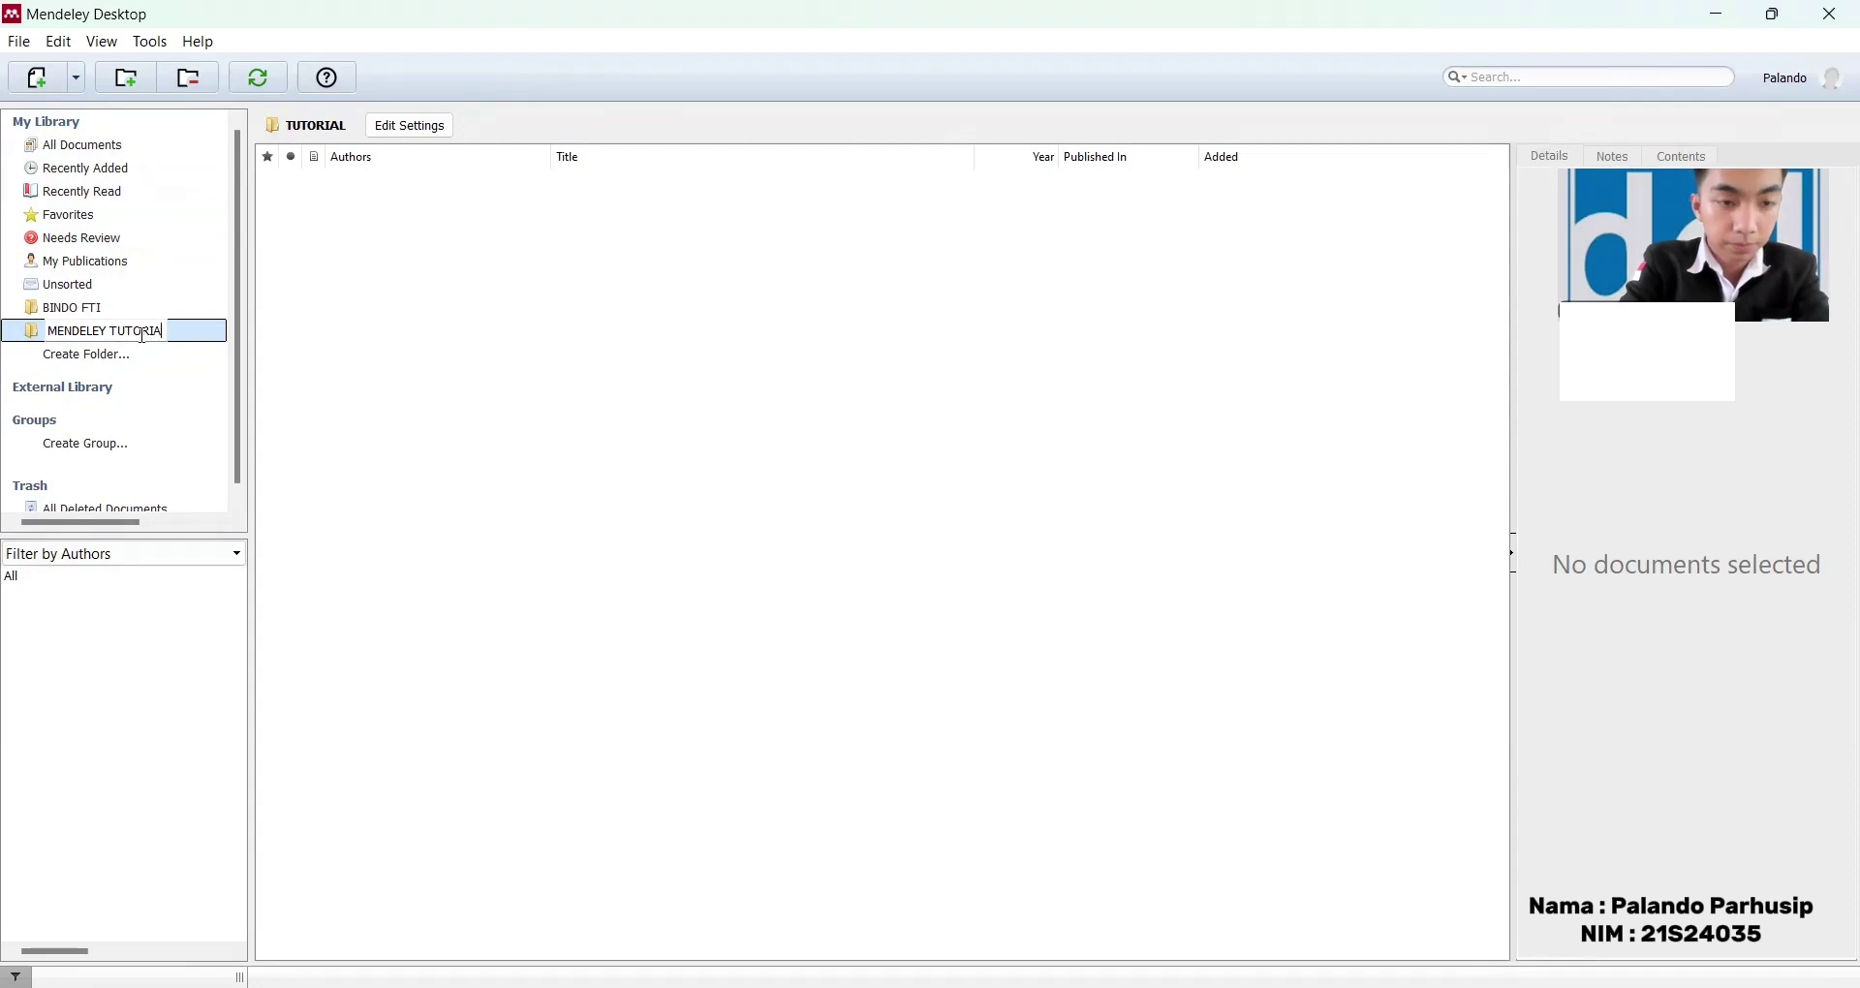
pyautogui.write('L')
pyautogui.click(353, 349)
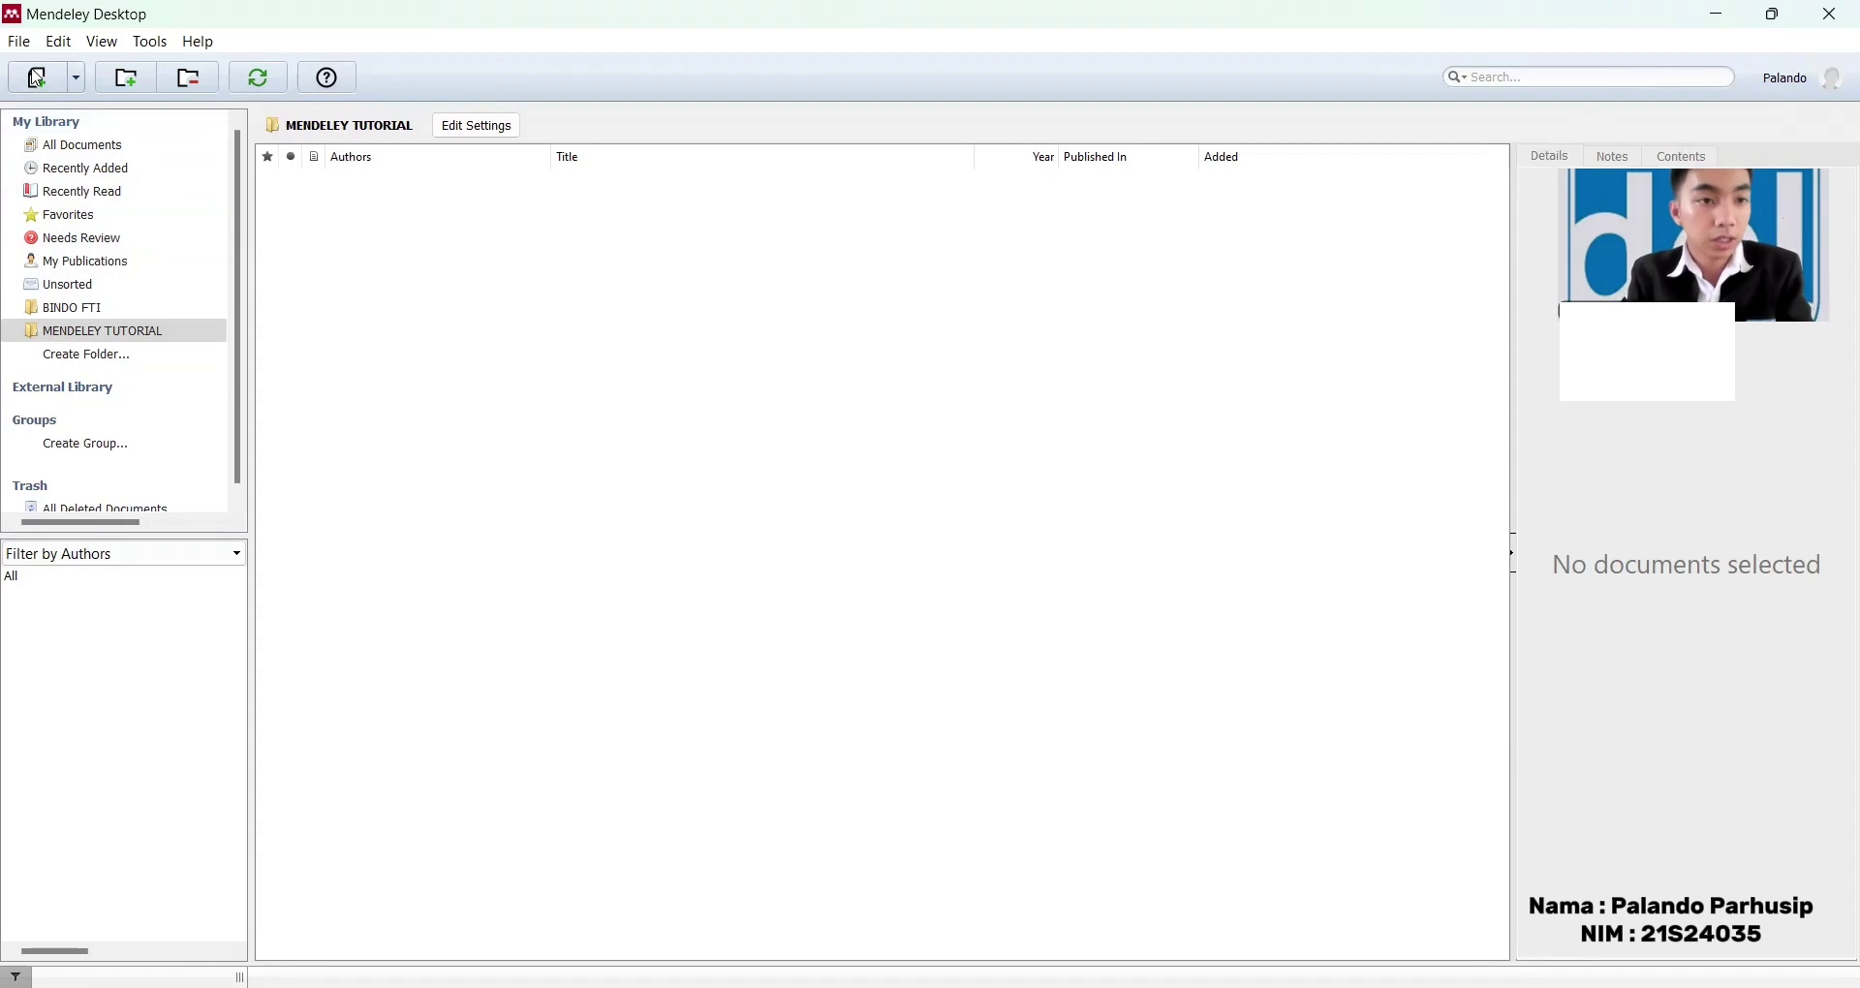
# Step: Add the PDF file download-fullpapers-jpioce8f5526a9full from the recent files to the MENDELEY TUTORIAL folder
pyautogui.click(78, 80)
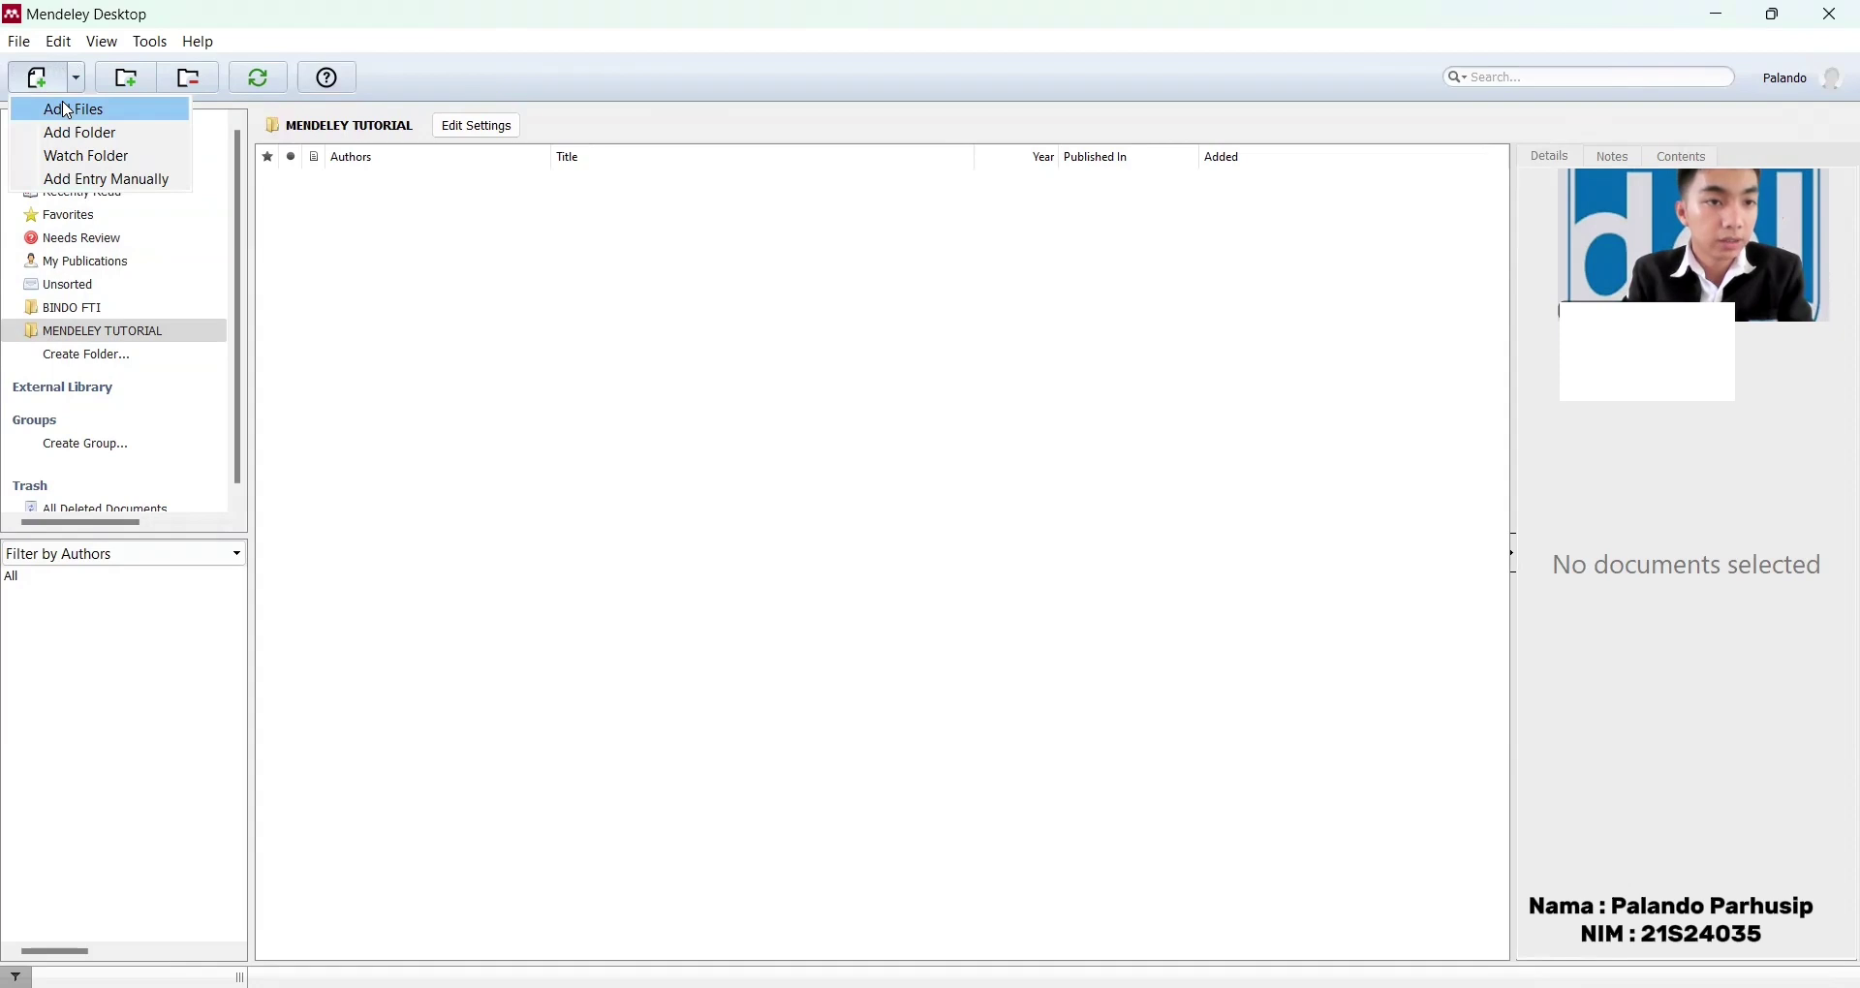
pyautogui.click(67, 110)
pyautogui.scroll(2, 76, 293)
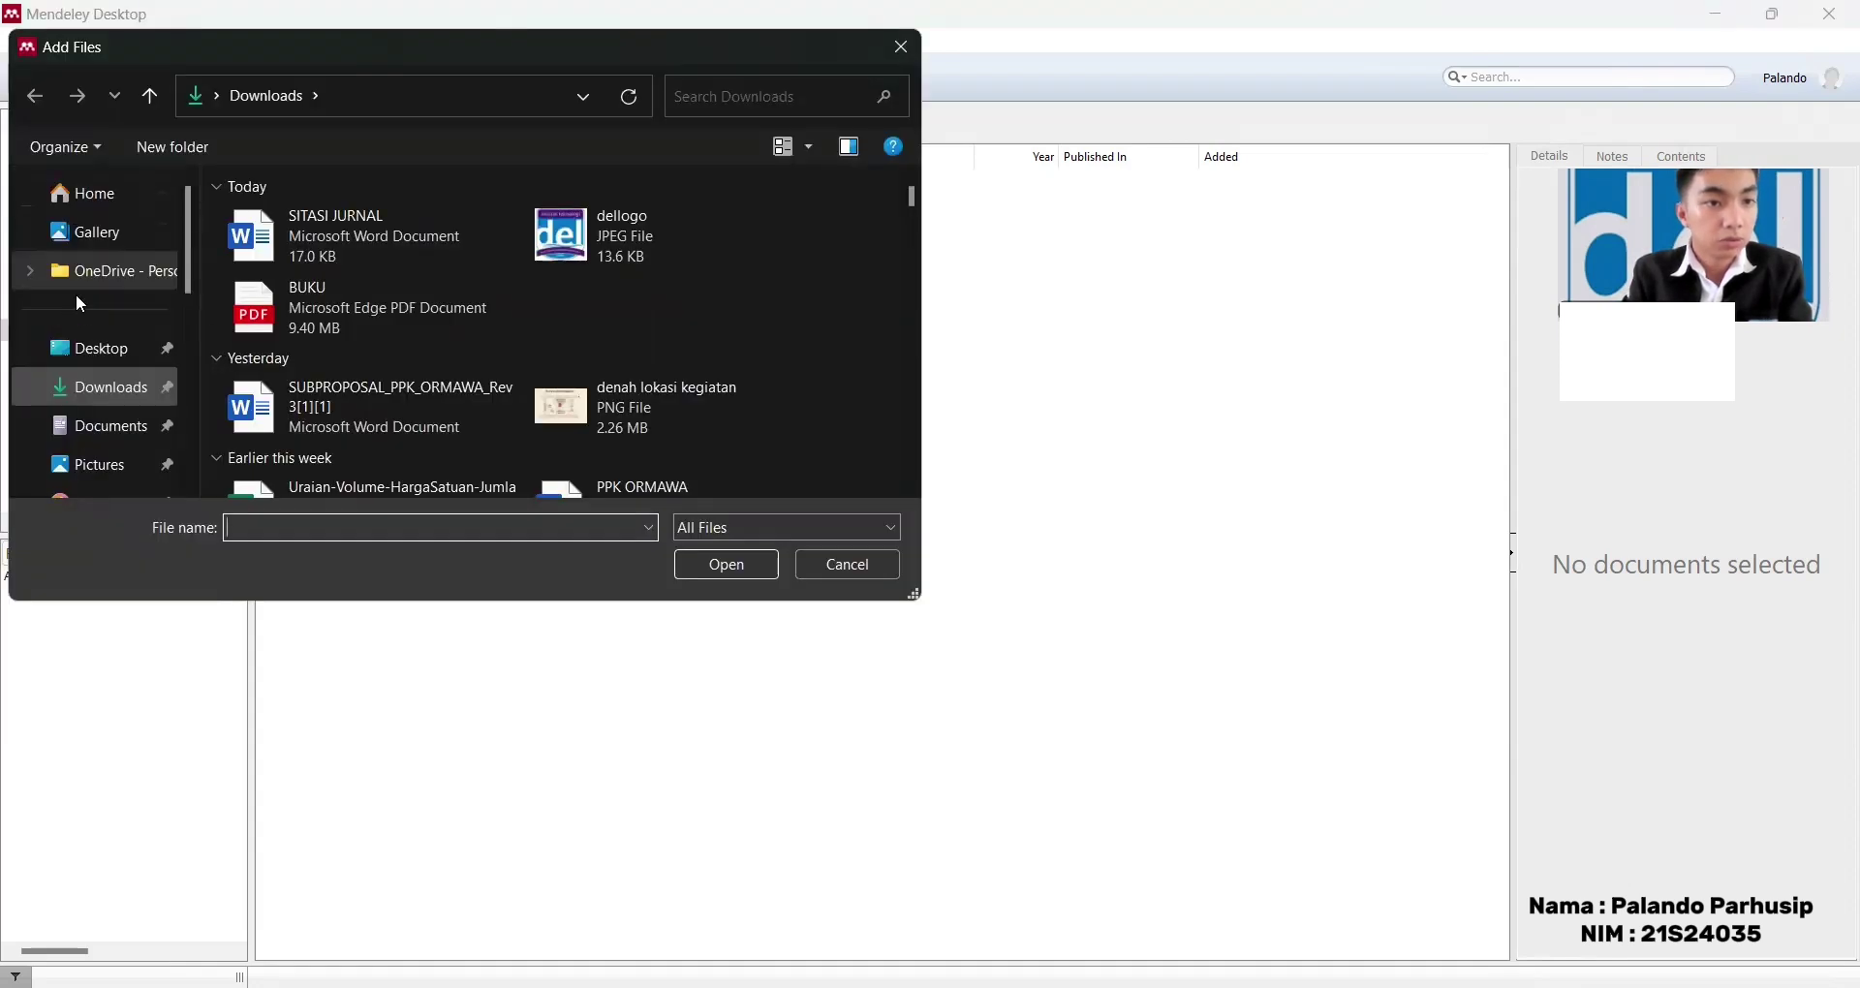
pyautogui.click(93, 204)
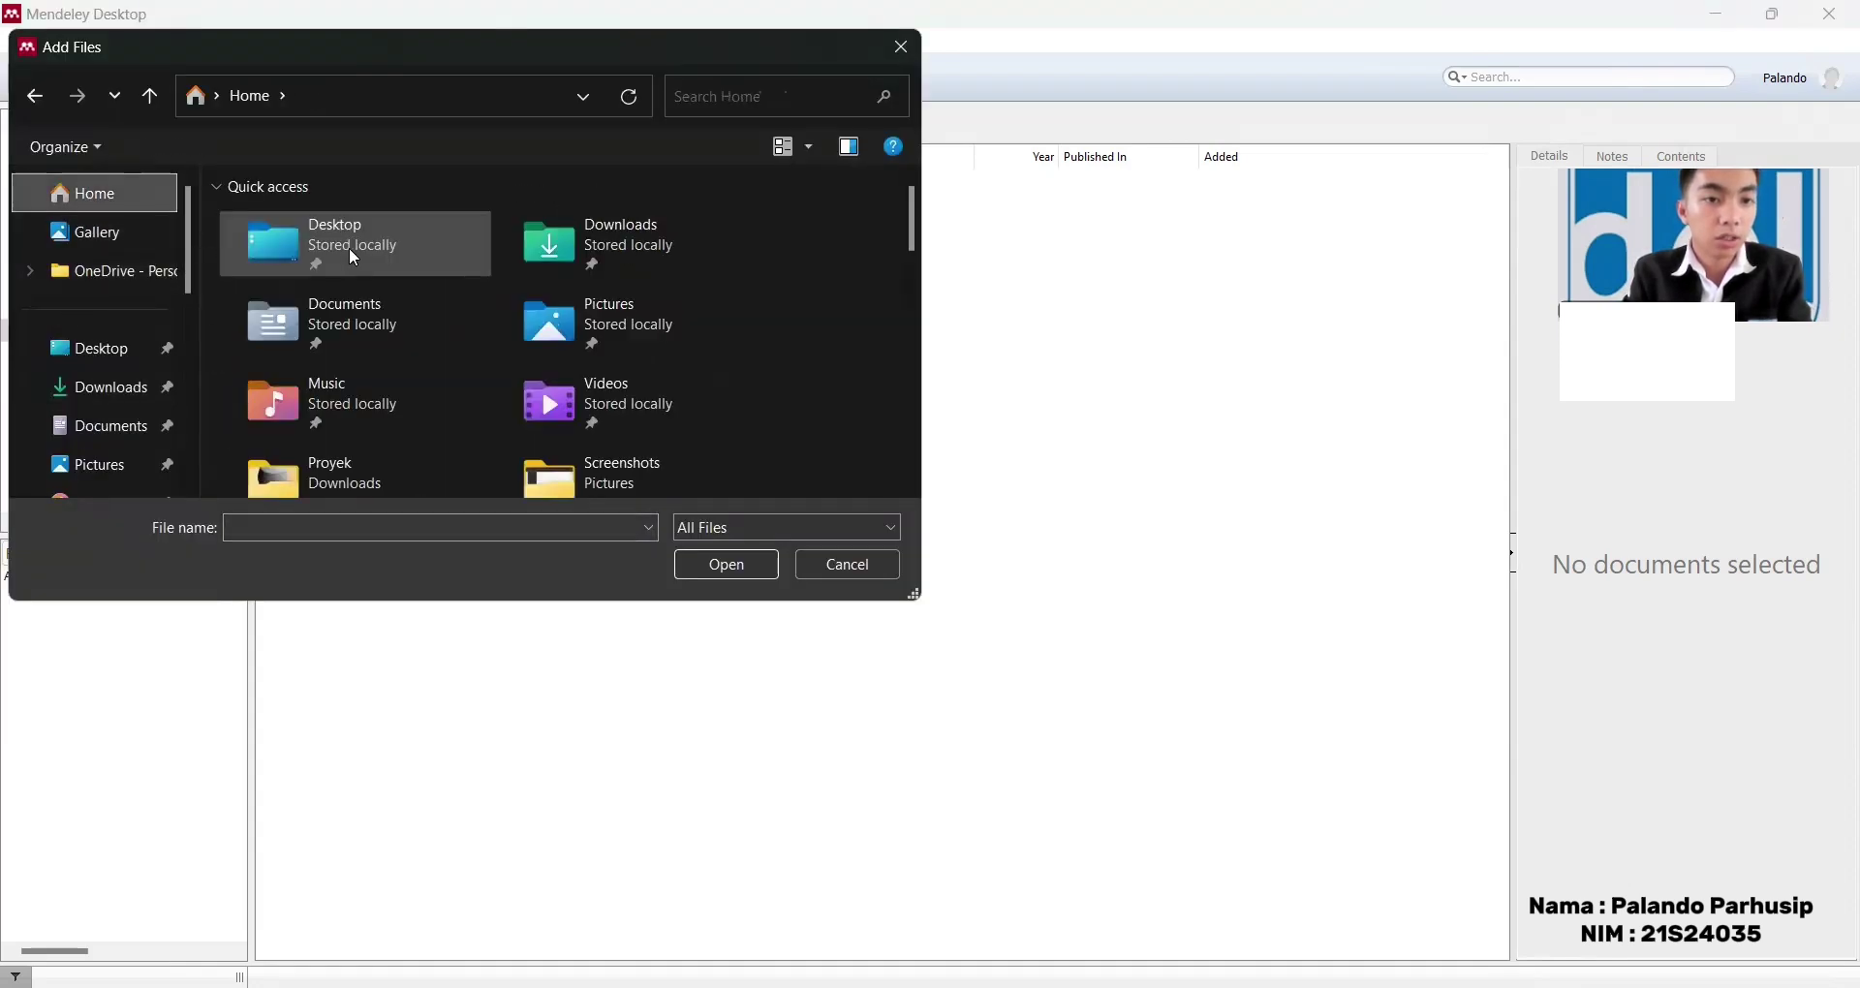
pyautogui.scroll(-5, 349, 247)
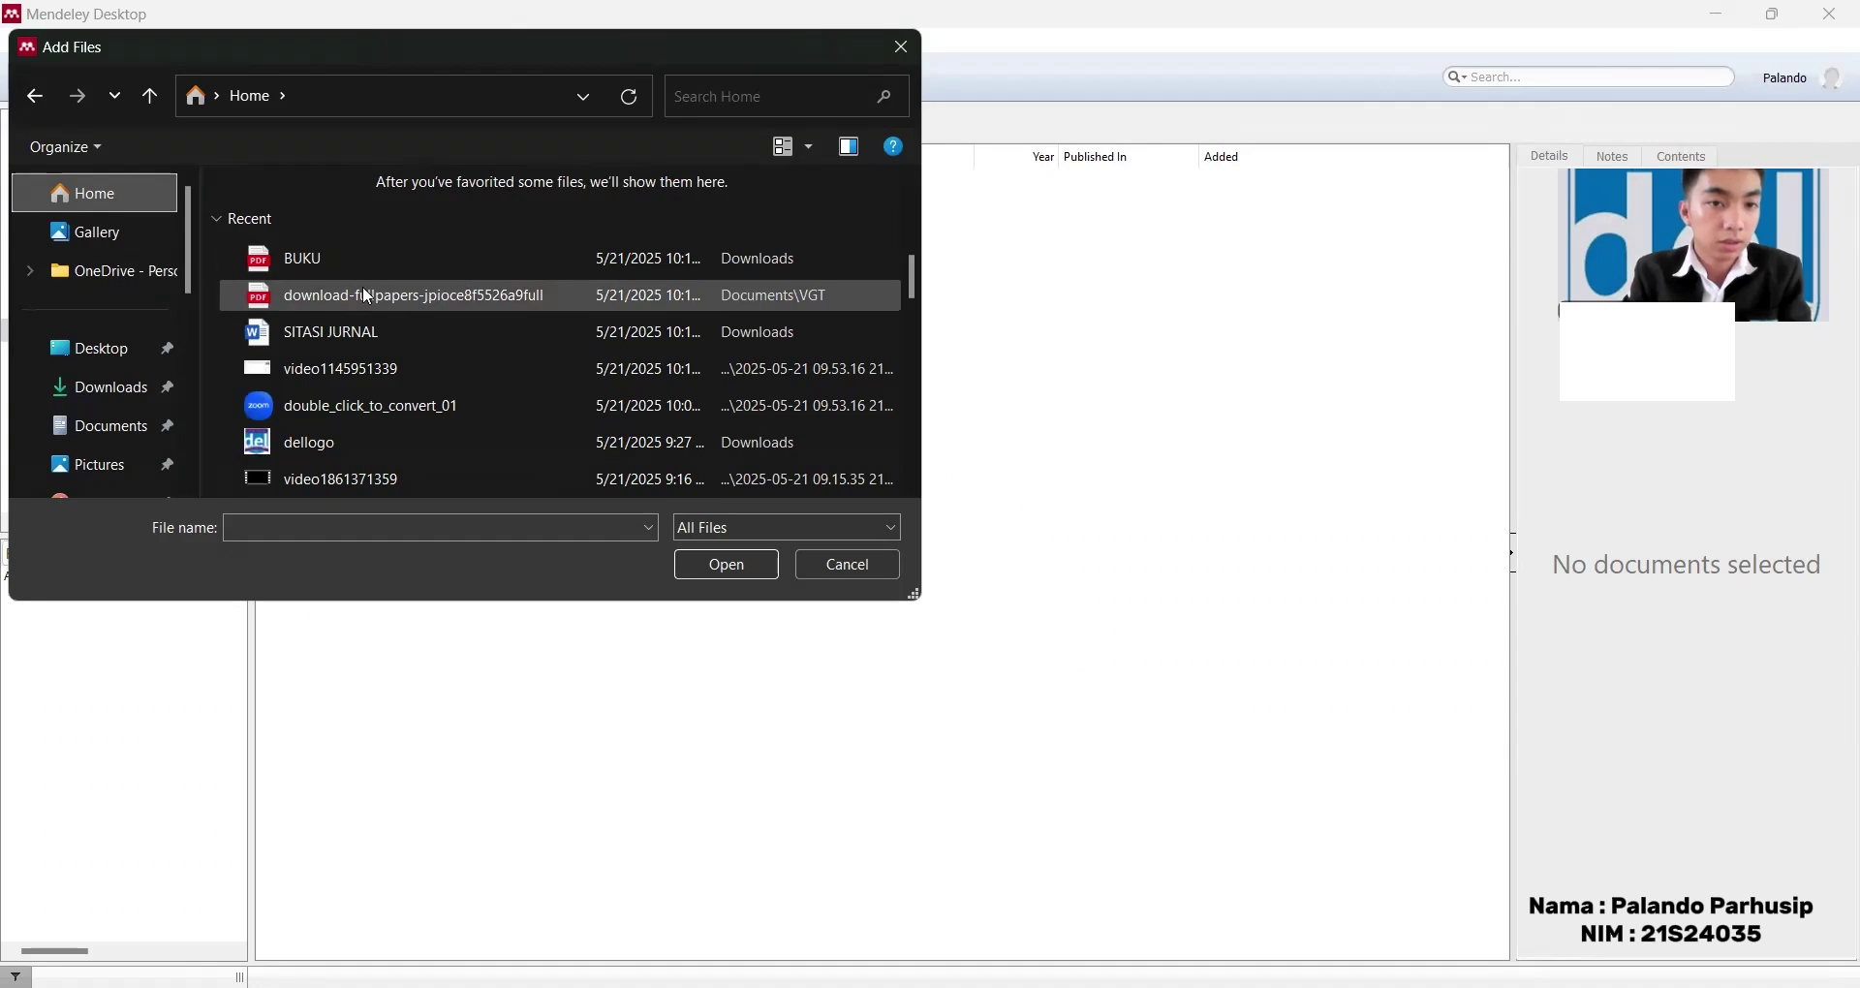
pyautogui.click(352, 292)
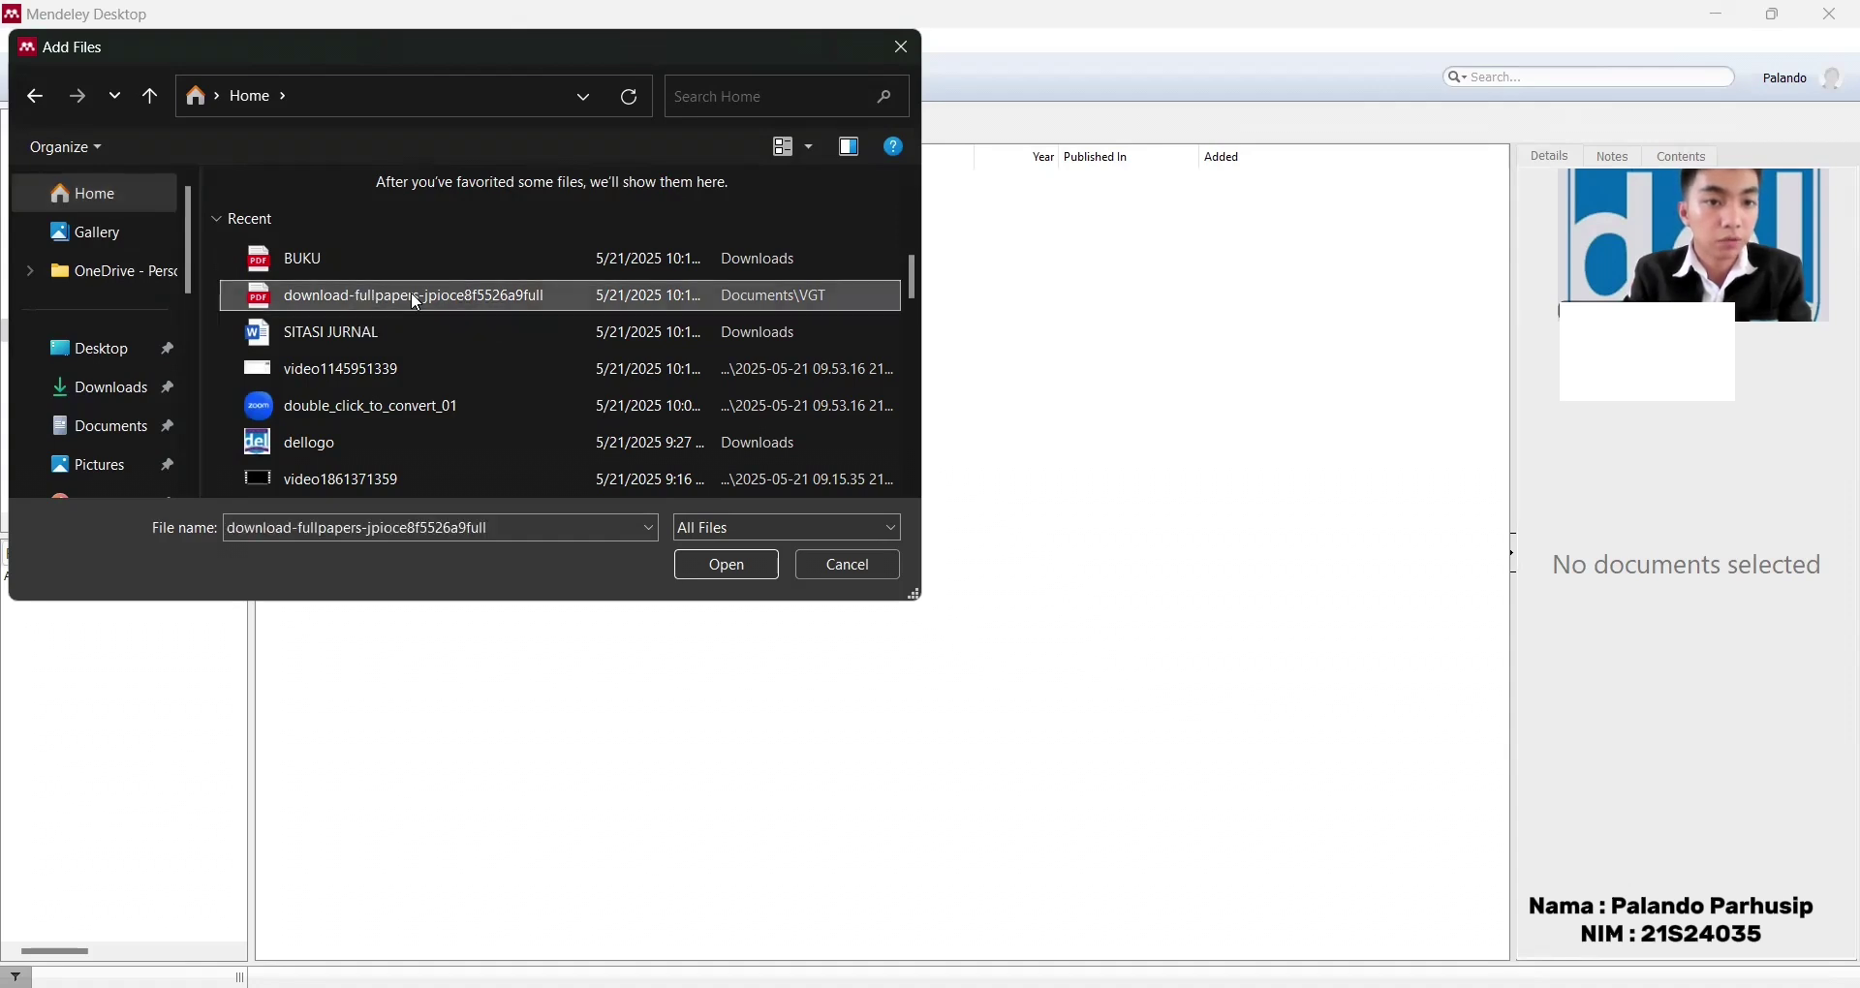
pyautogui.click(713, 569)
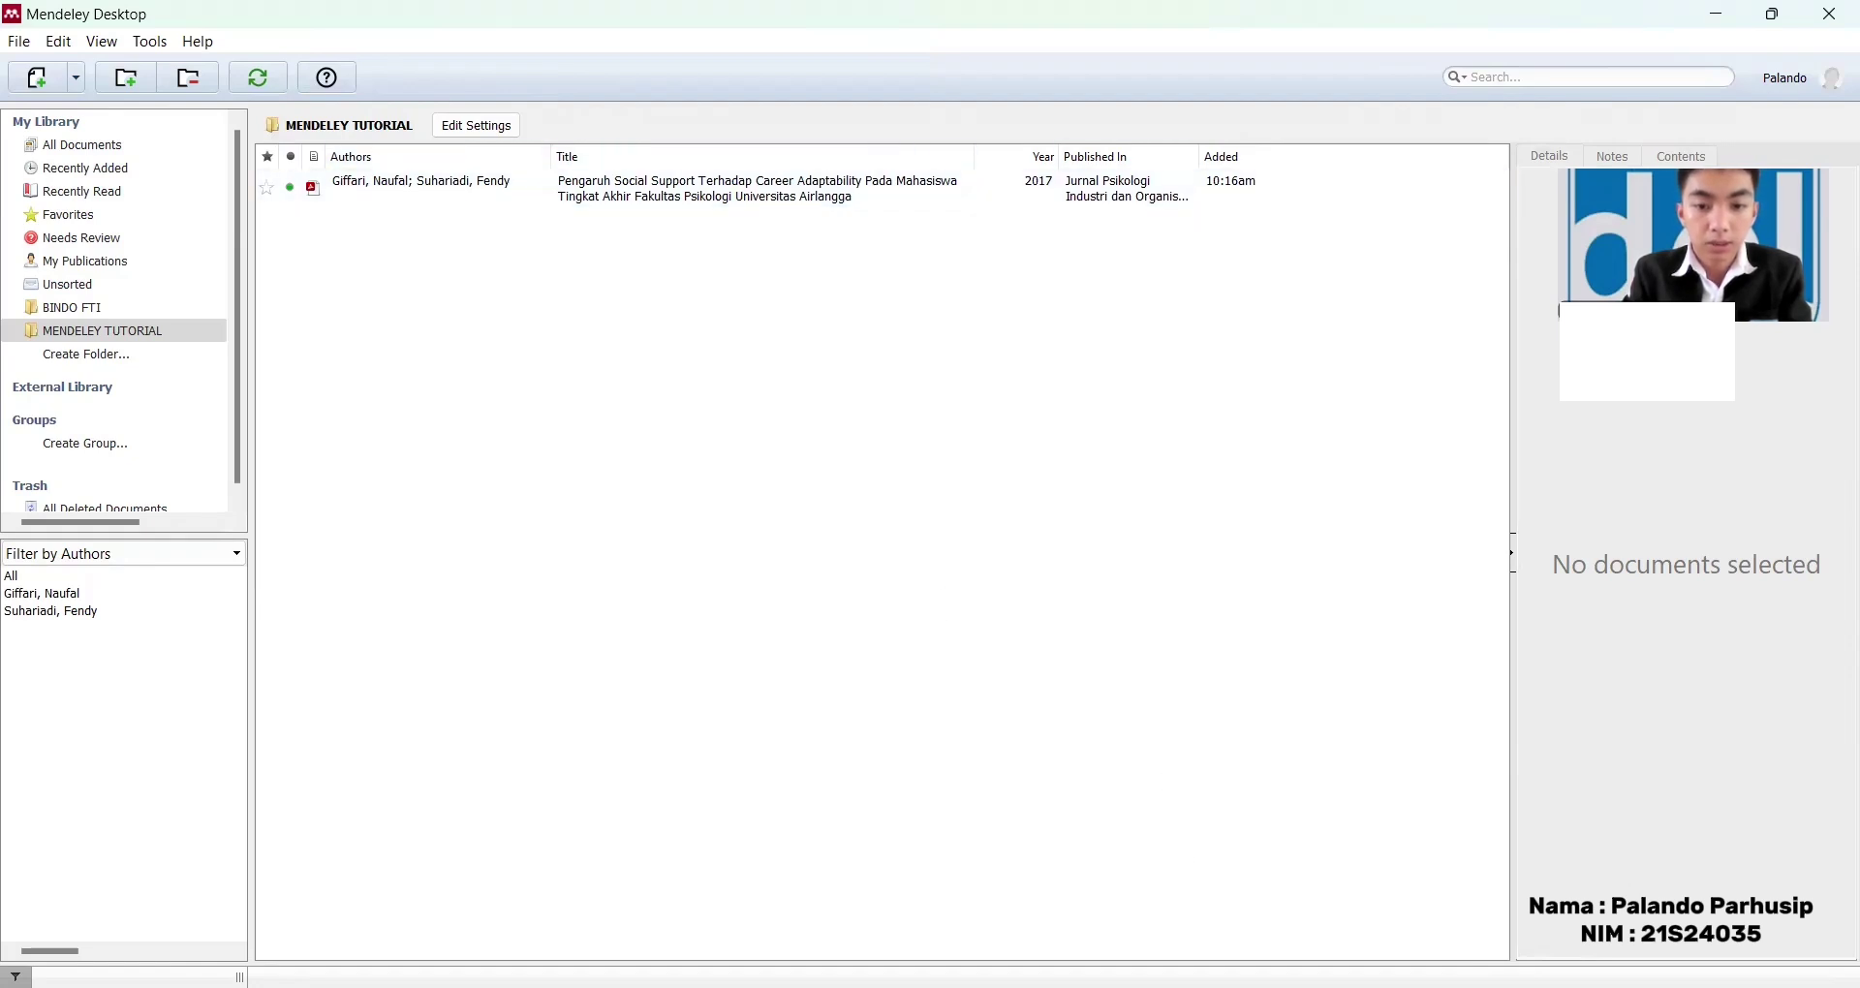
# Step: Switch to Word and replace the final period of the SITASI JURNAL paragraph with a Mendeley citation of the 2017 career adaptability article
pyautogui.hotkey('alt', 'Tab')
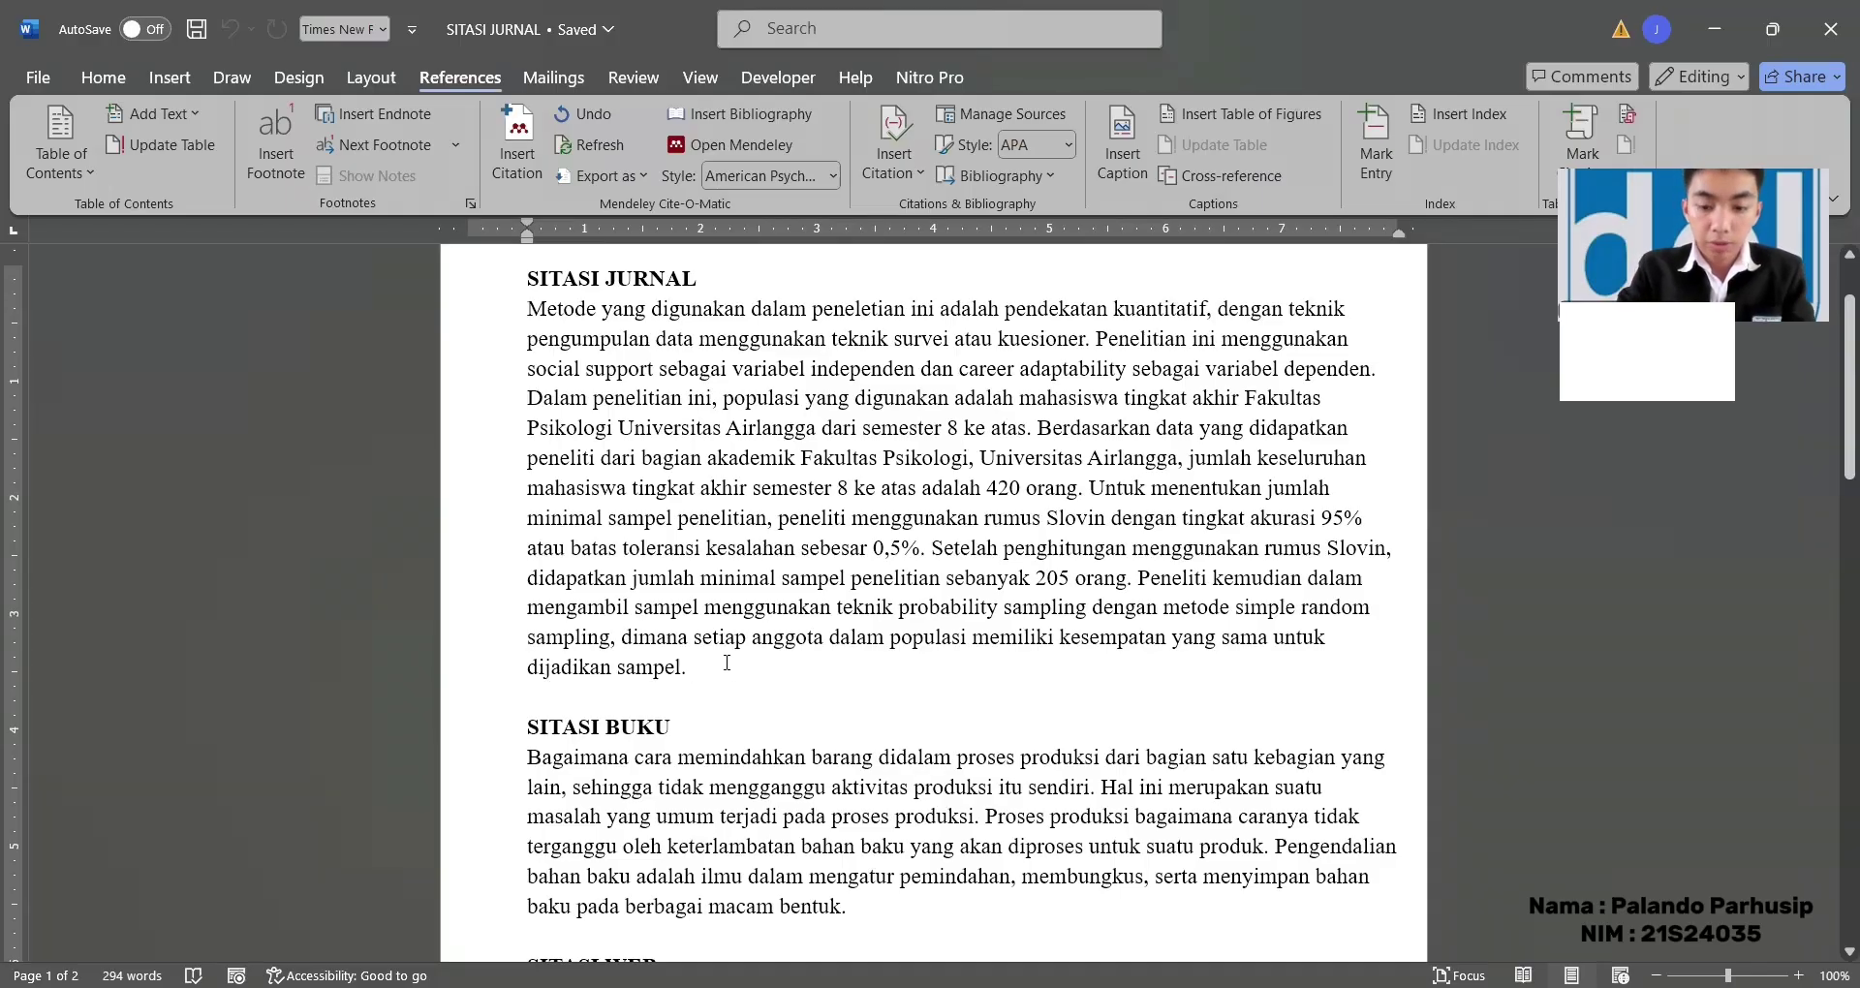
pyautogui.press('BackSpace')
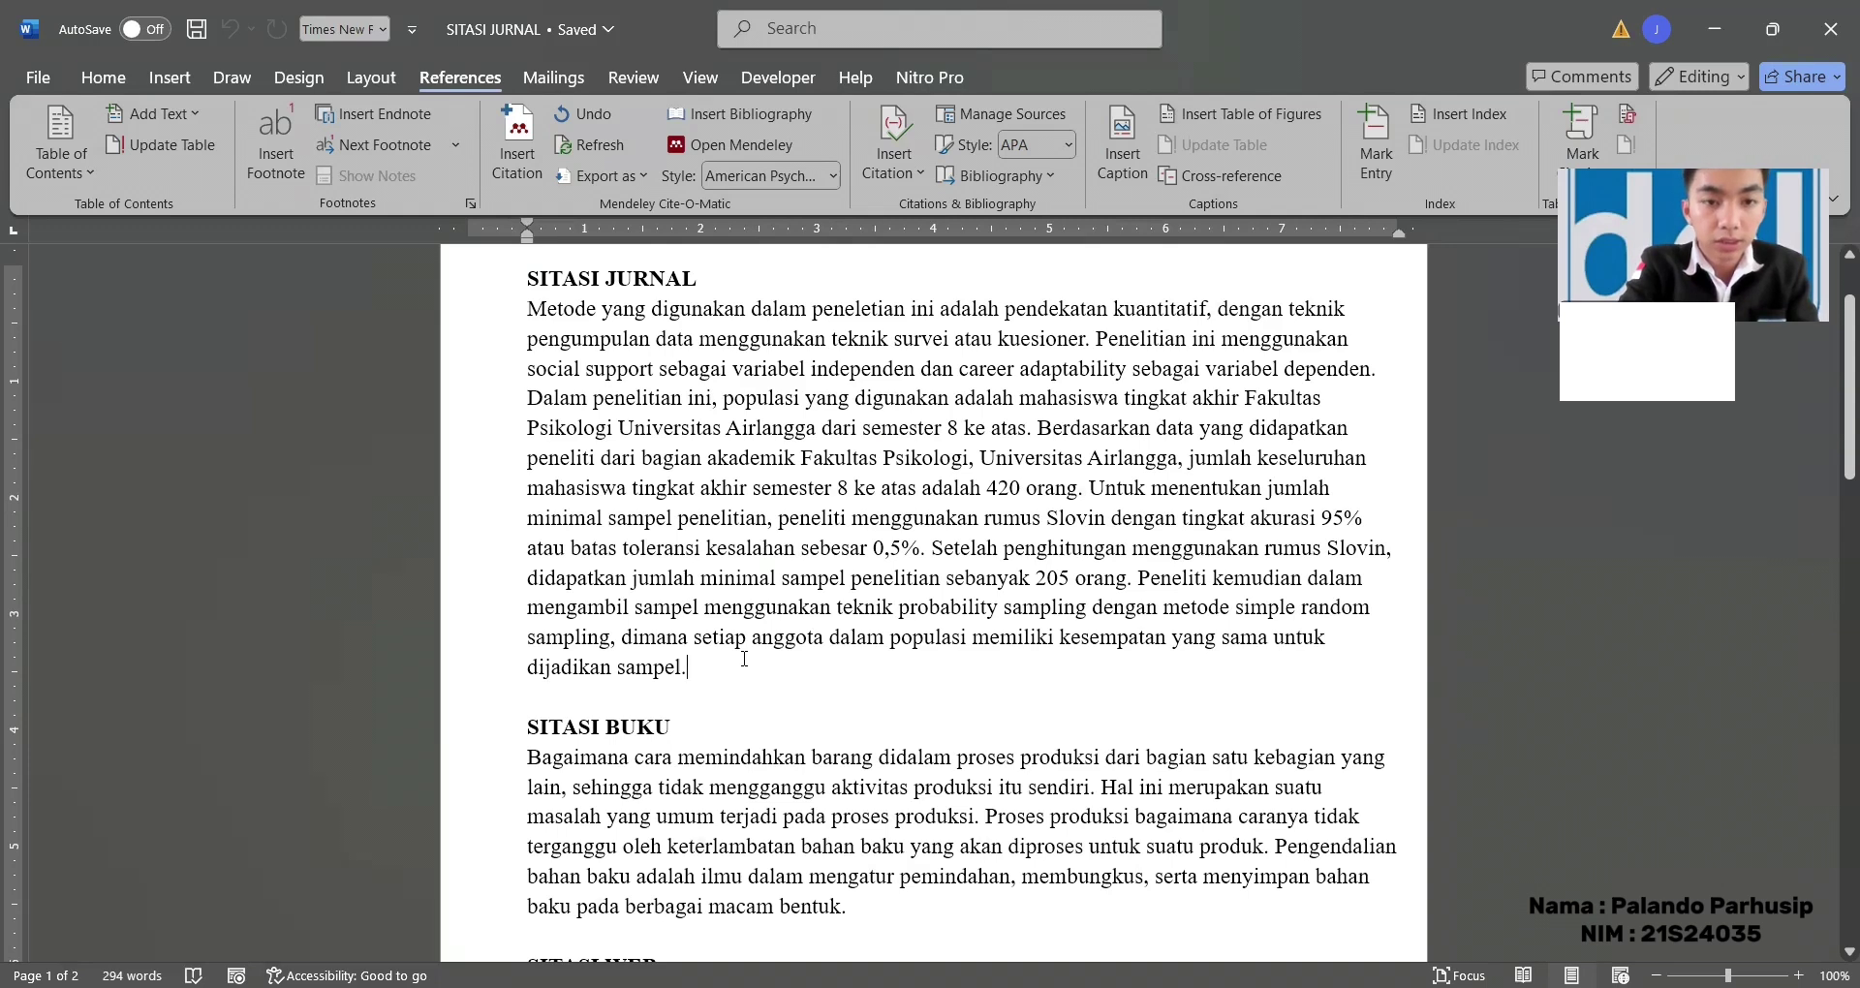
pyautogui.press('BackSpace')
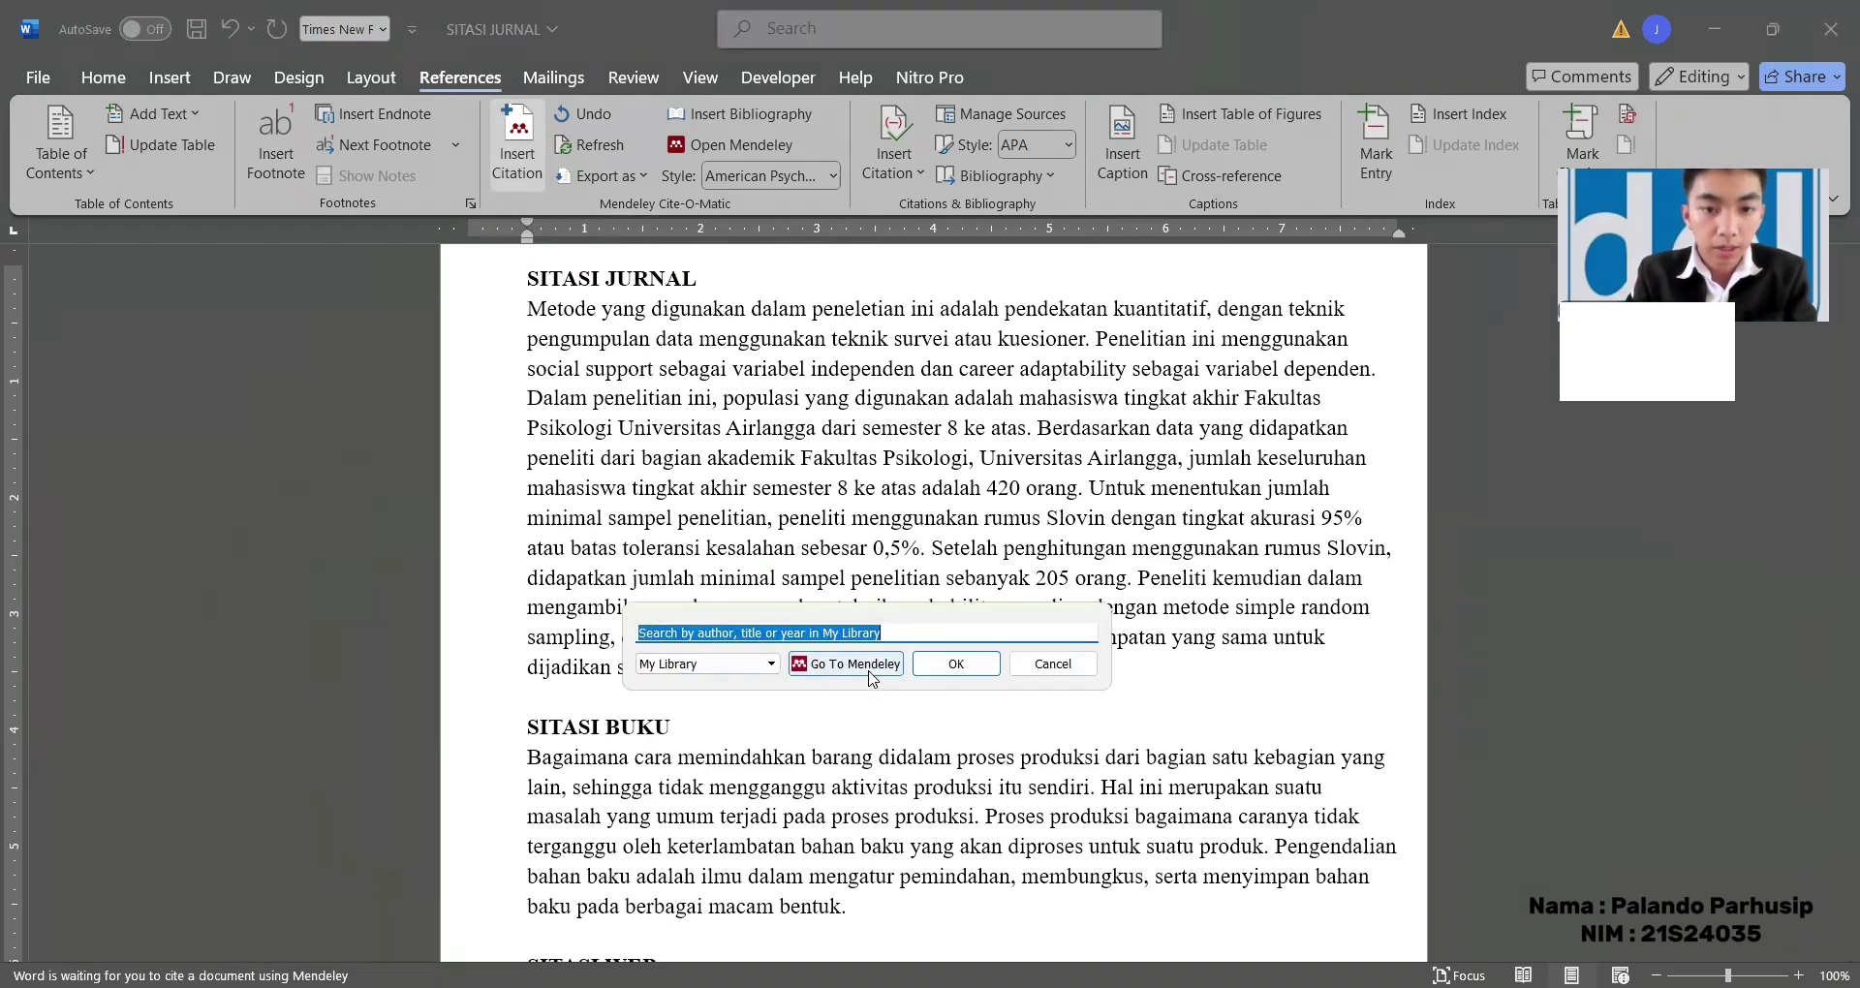
pyautogui.click(838, 663)
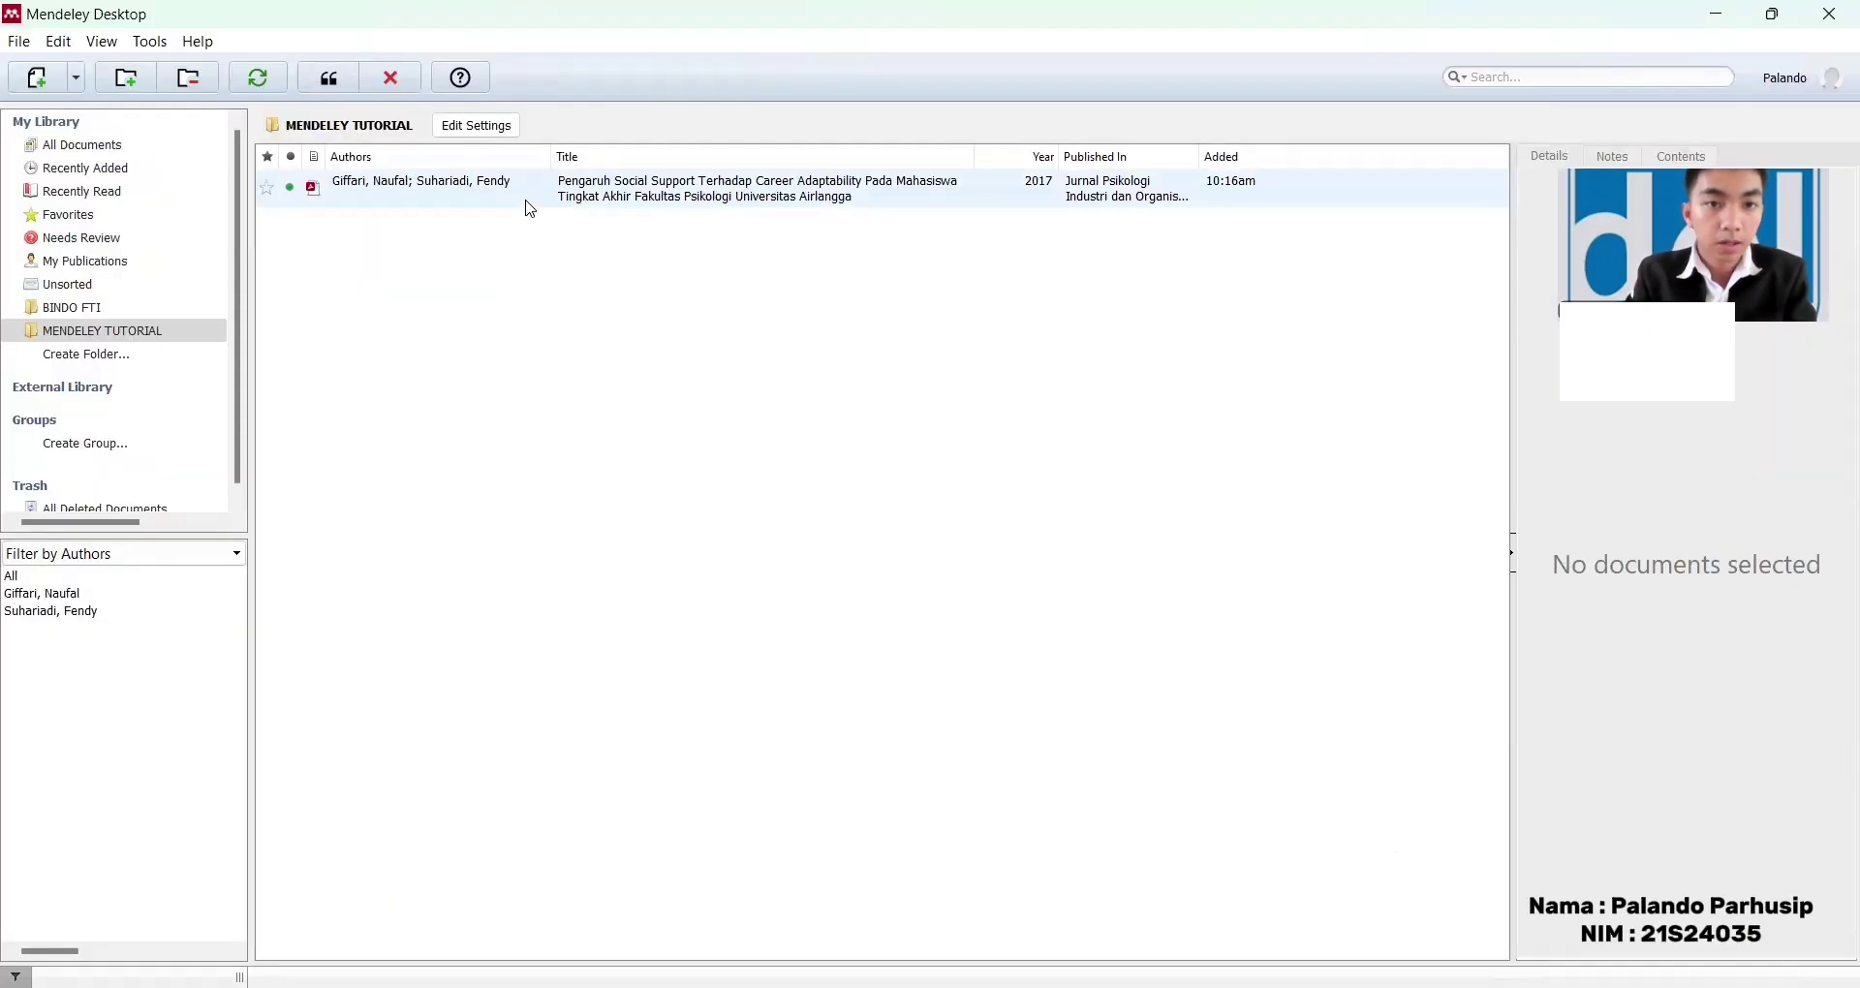
pyautogui.click(531, 209)
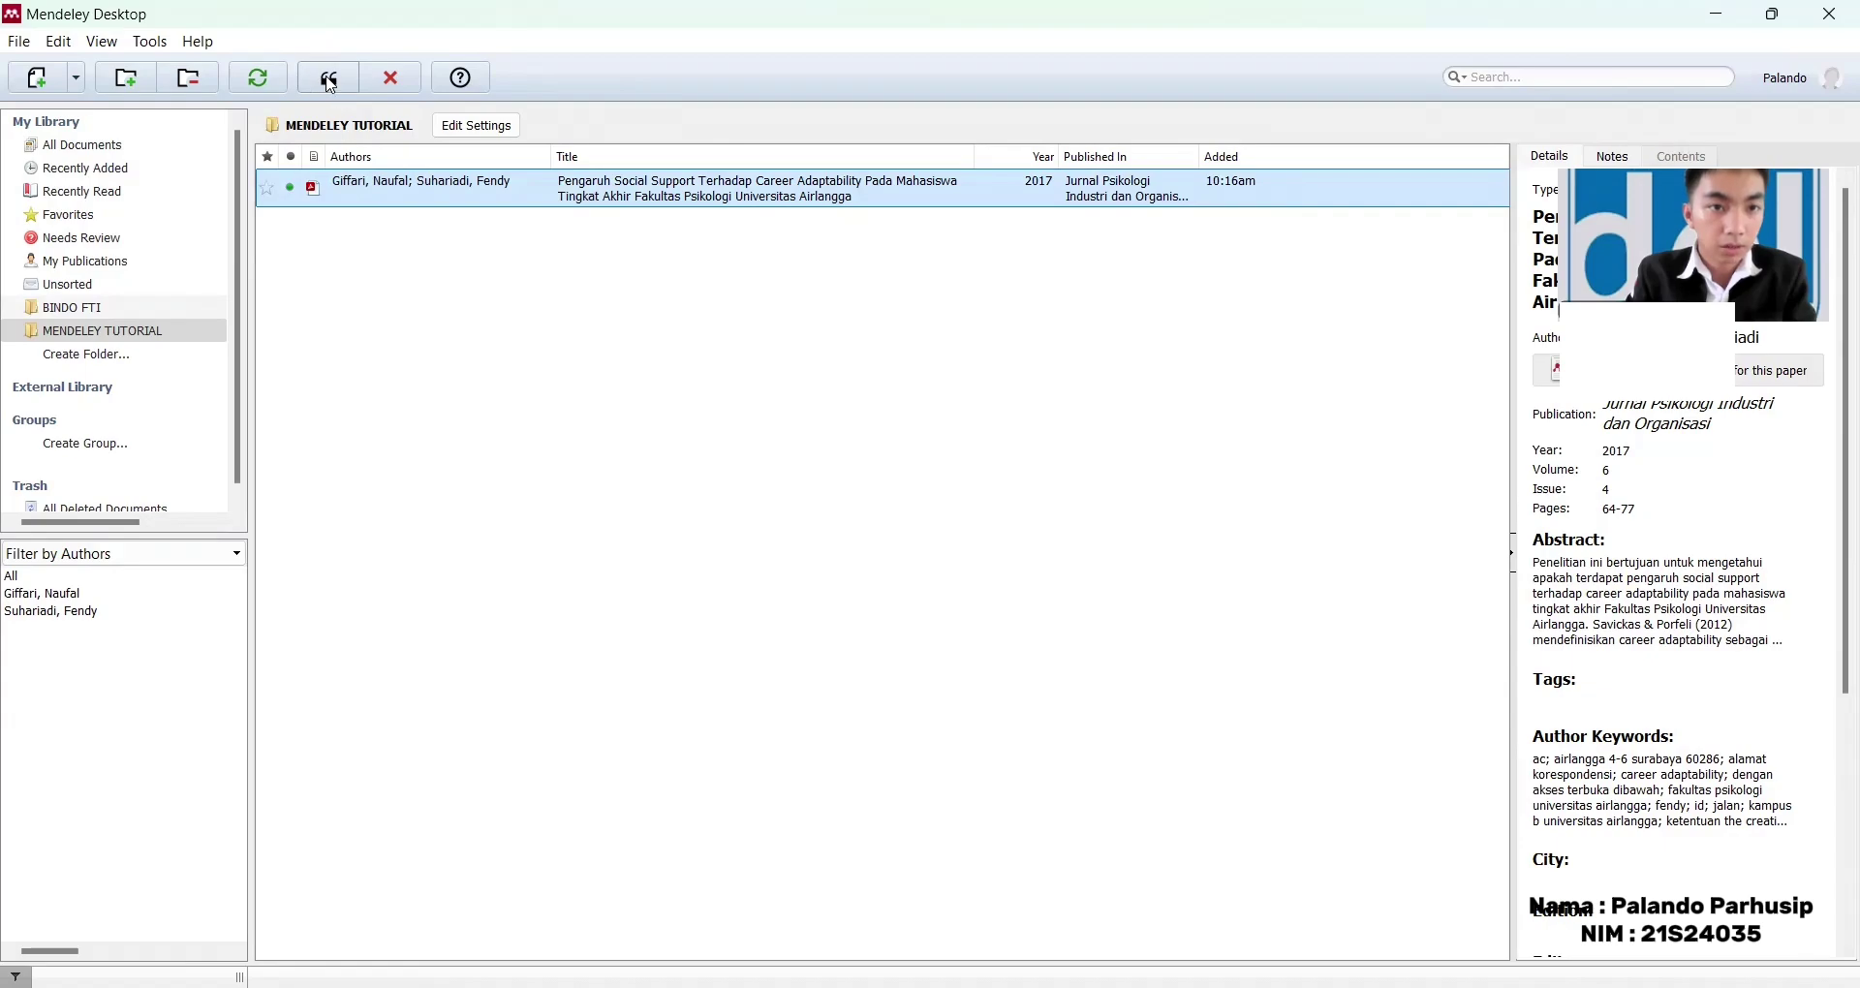
pyautogui.click(330, 83)
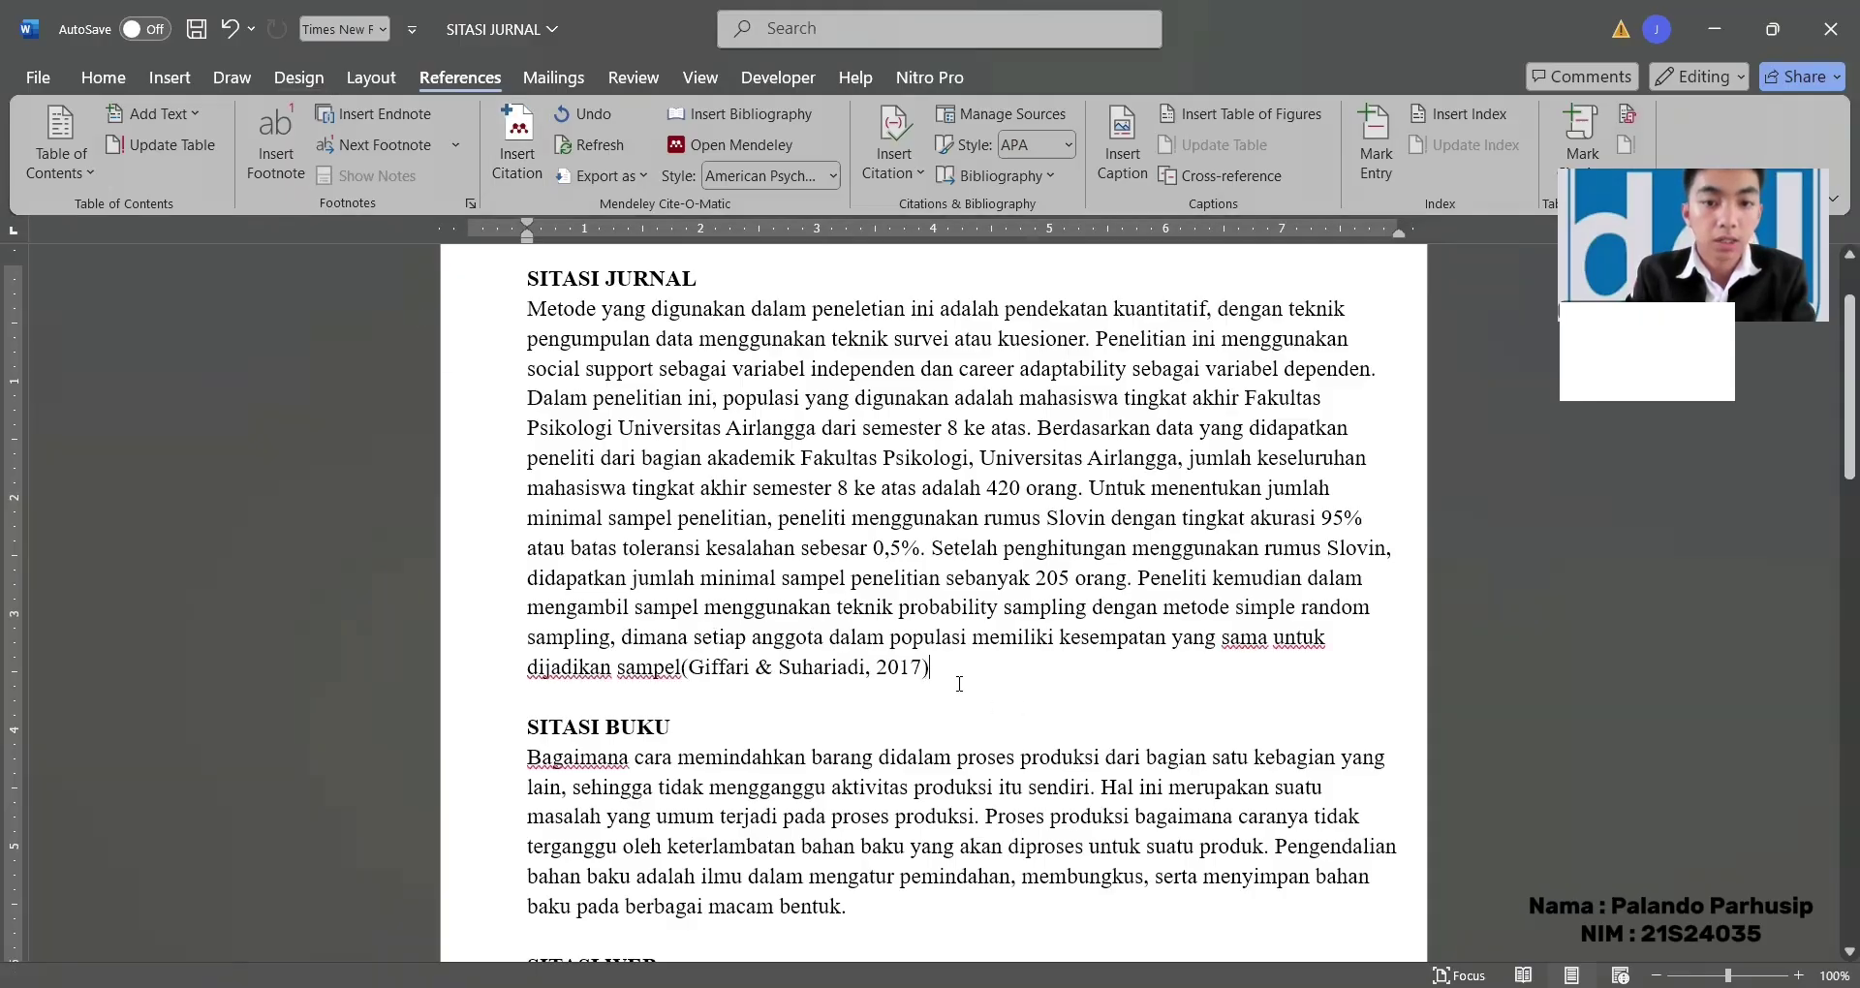
# Step: Highlight the inserted citation at the end of the SITASI JURNAL paragraph in yellow
pyautogui.moveTo(958, 672); pyautogui.dragTo(684, 670)
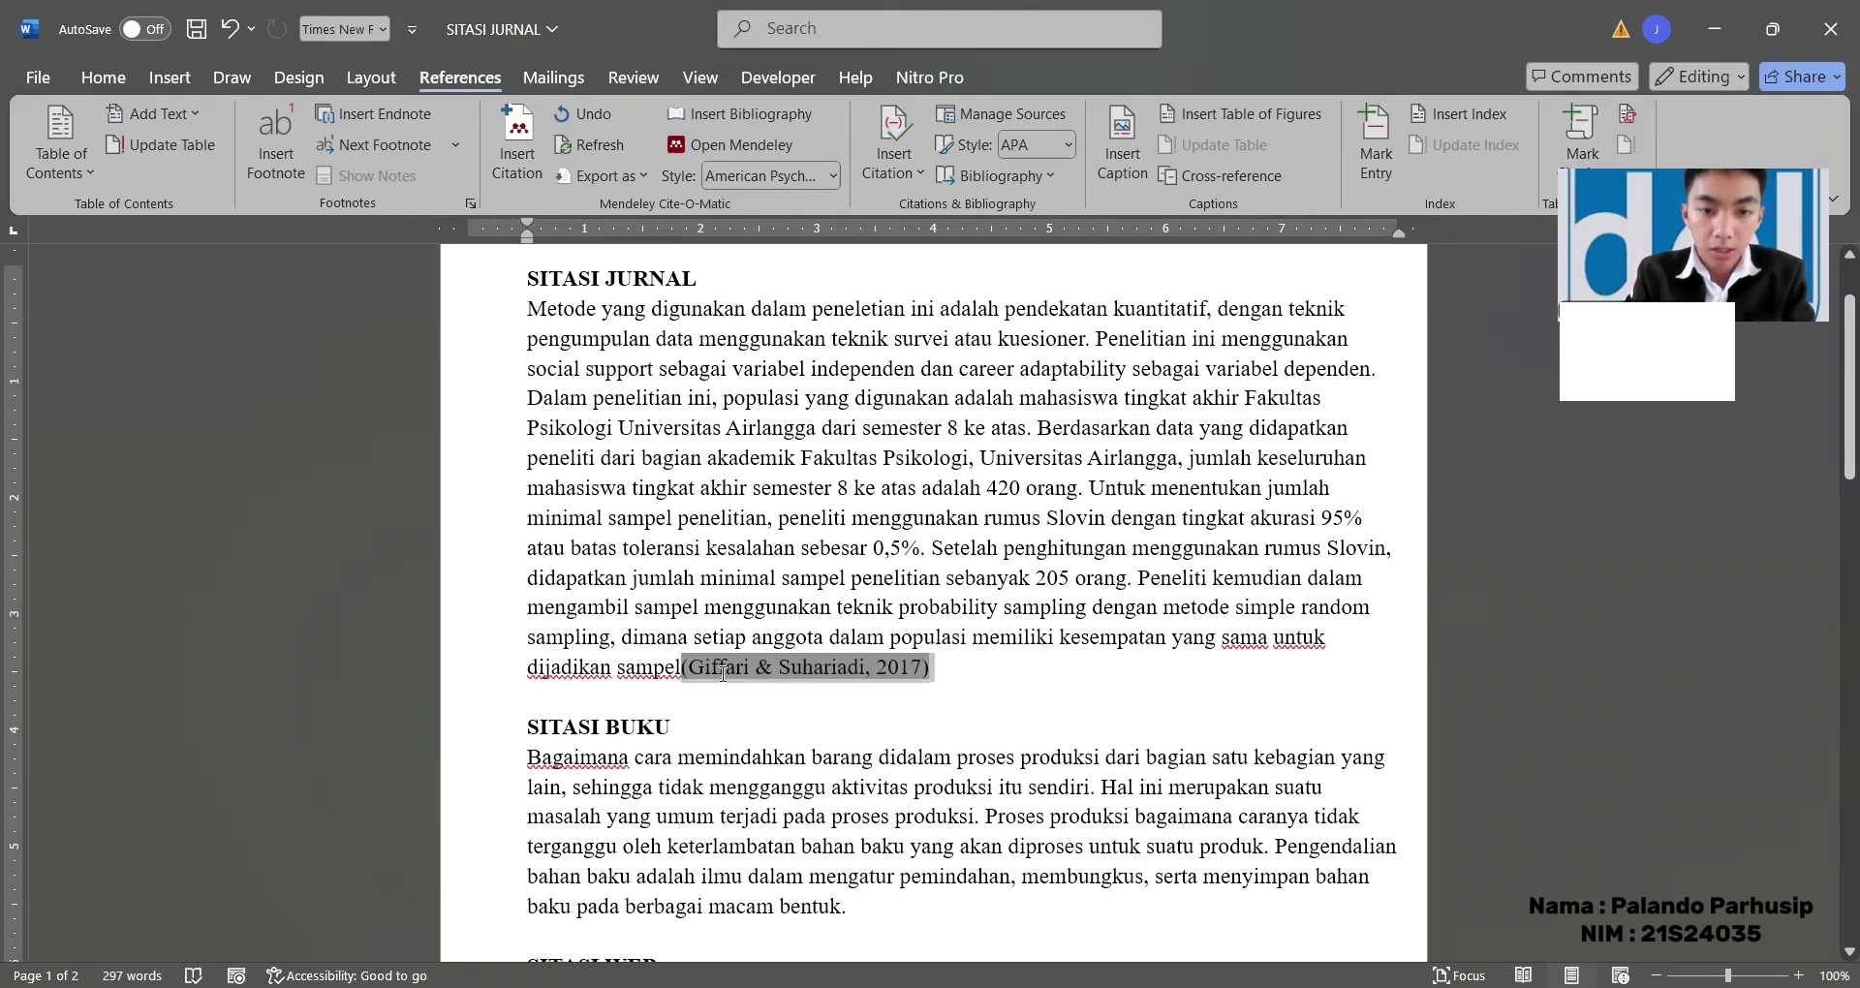
pyautogui.click(102, 76)
pyautogui.click(500, 162)
pyautogui.click(1077, 914)
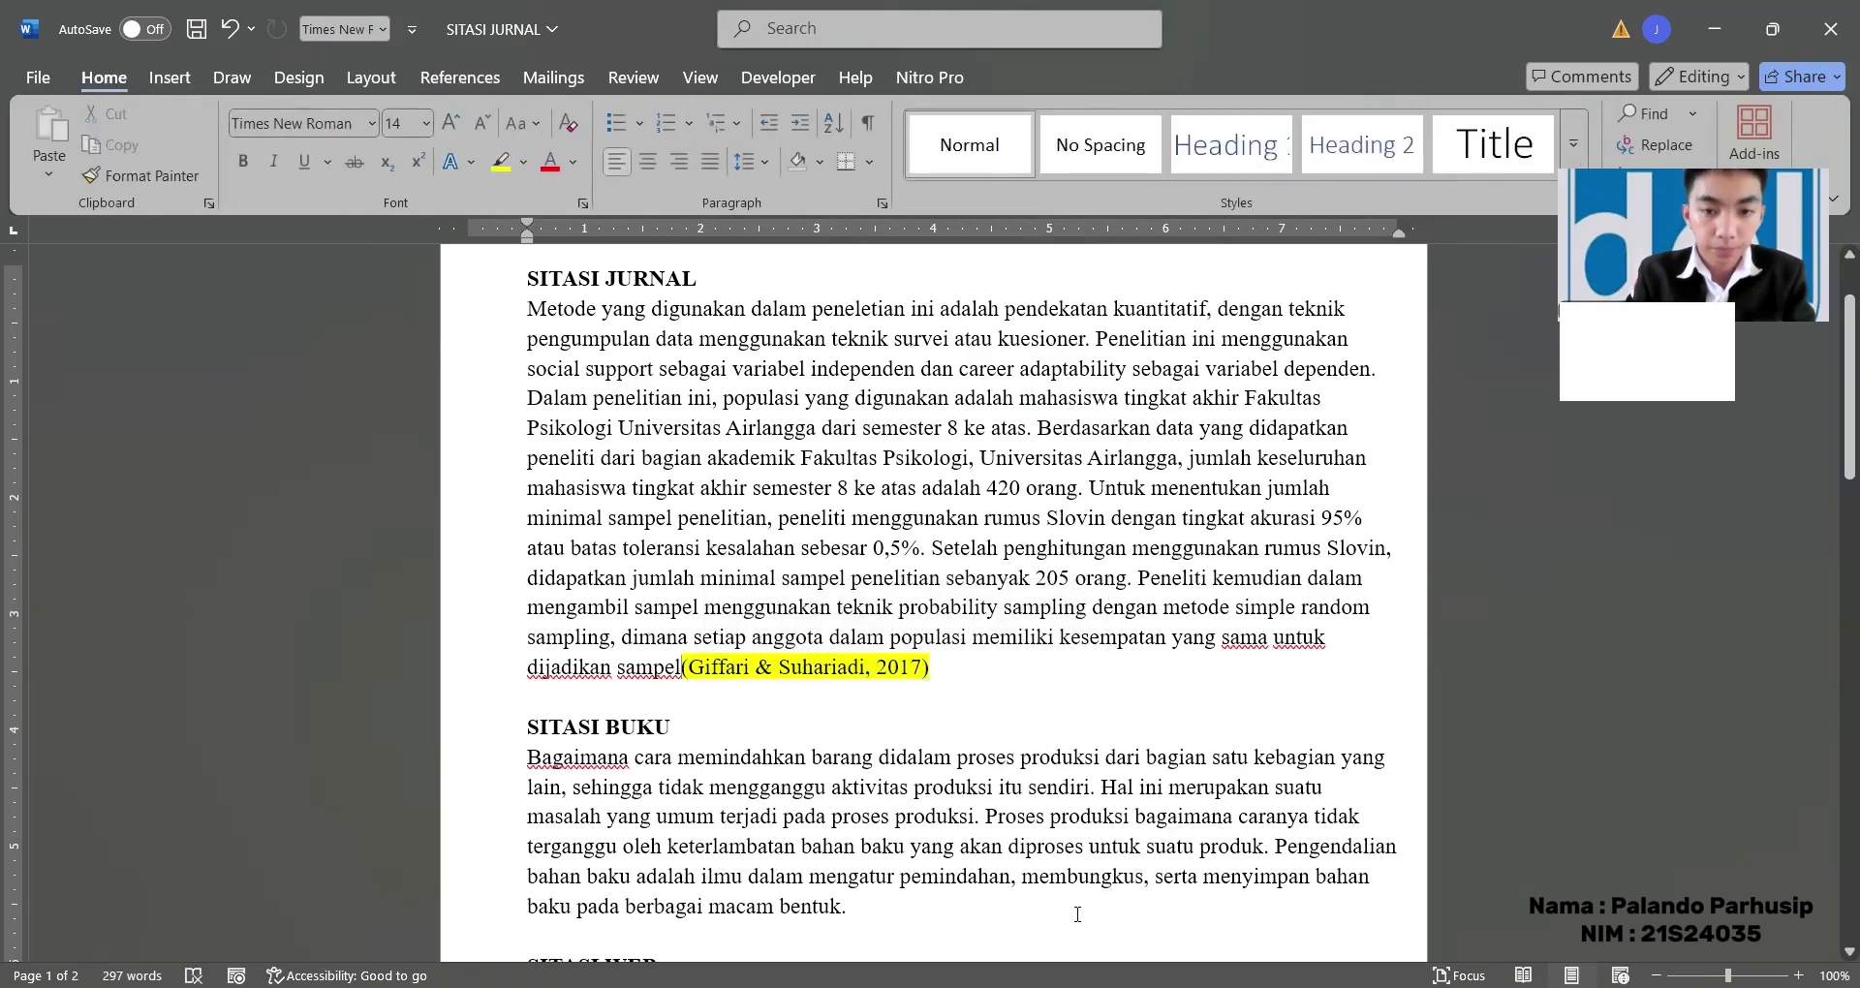
# Step: Switch back to Mendeley Desktop and start a manual entry with the document type Book
pyautogui.scroll(-4, 1038, 851)
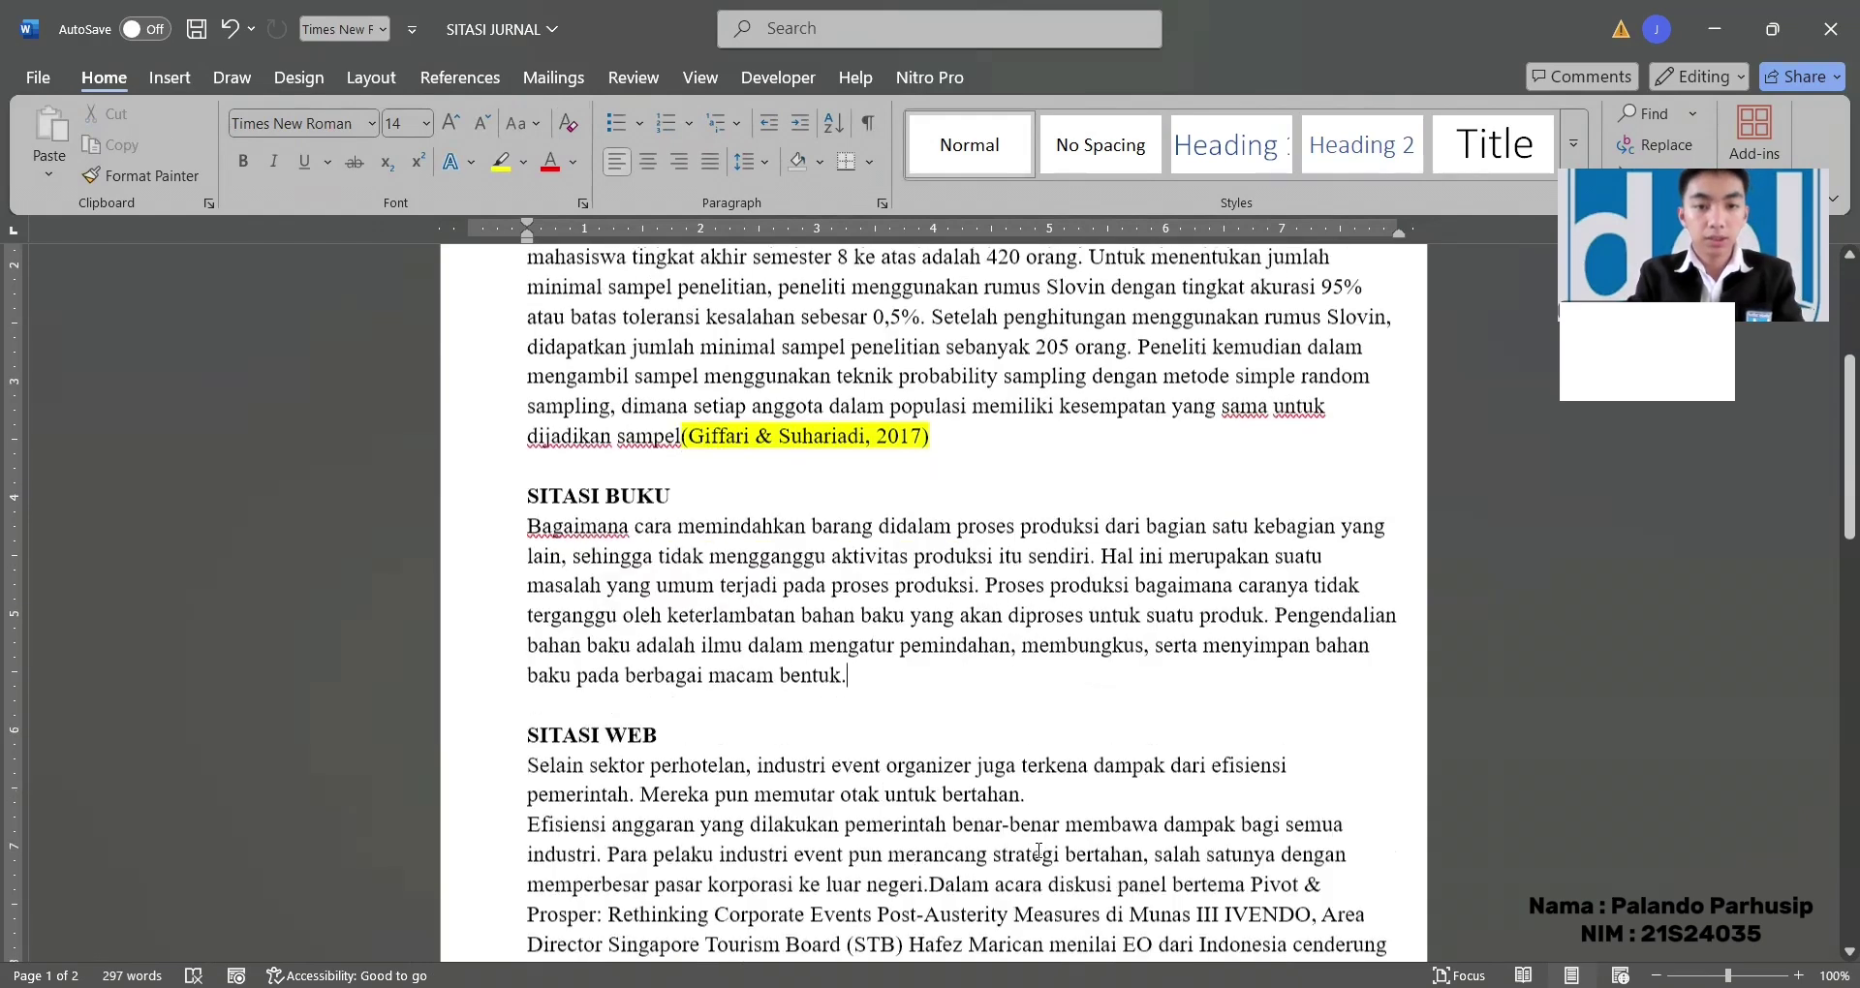
pyautogui.scroll(-1, 1067, 876)
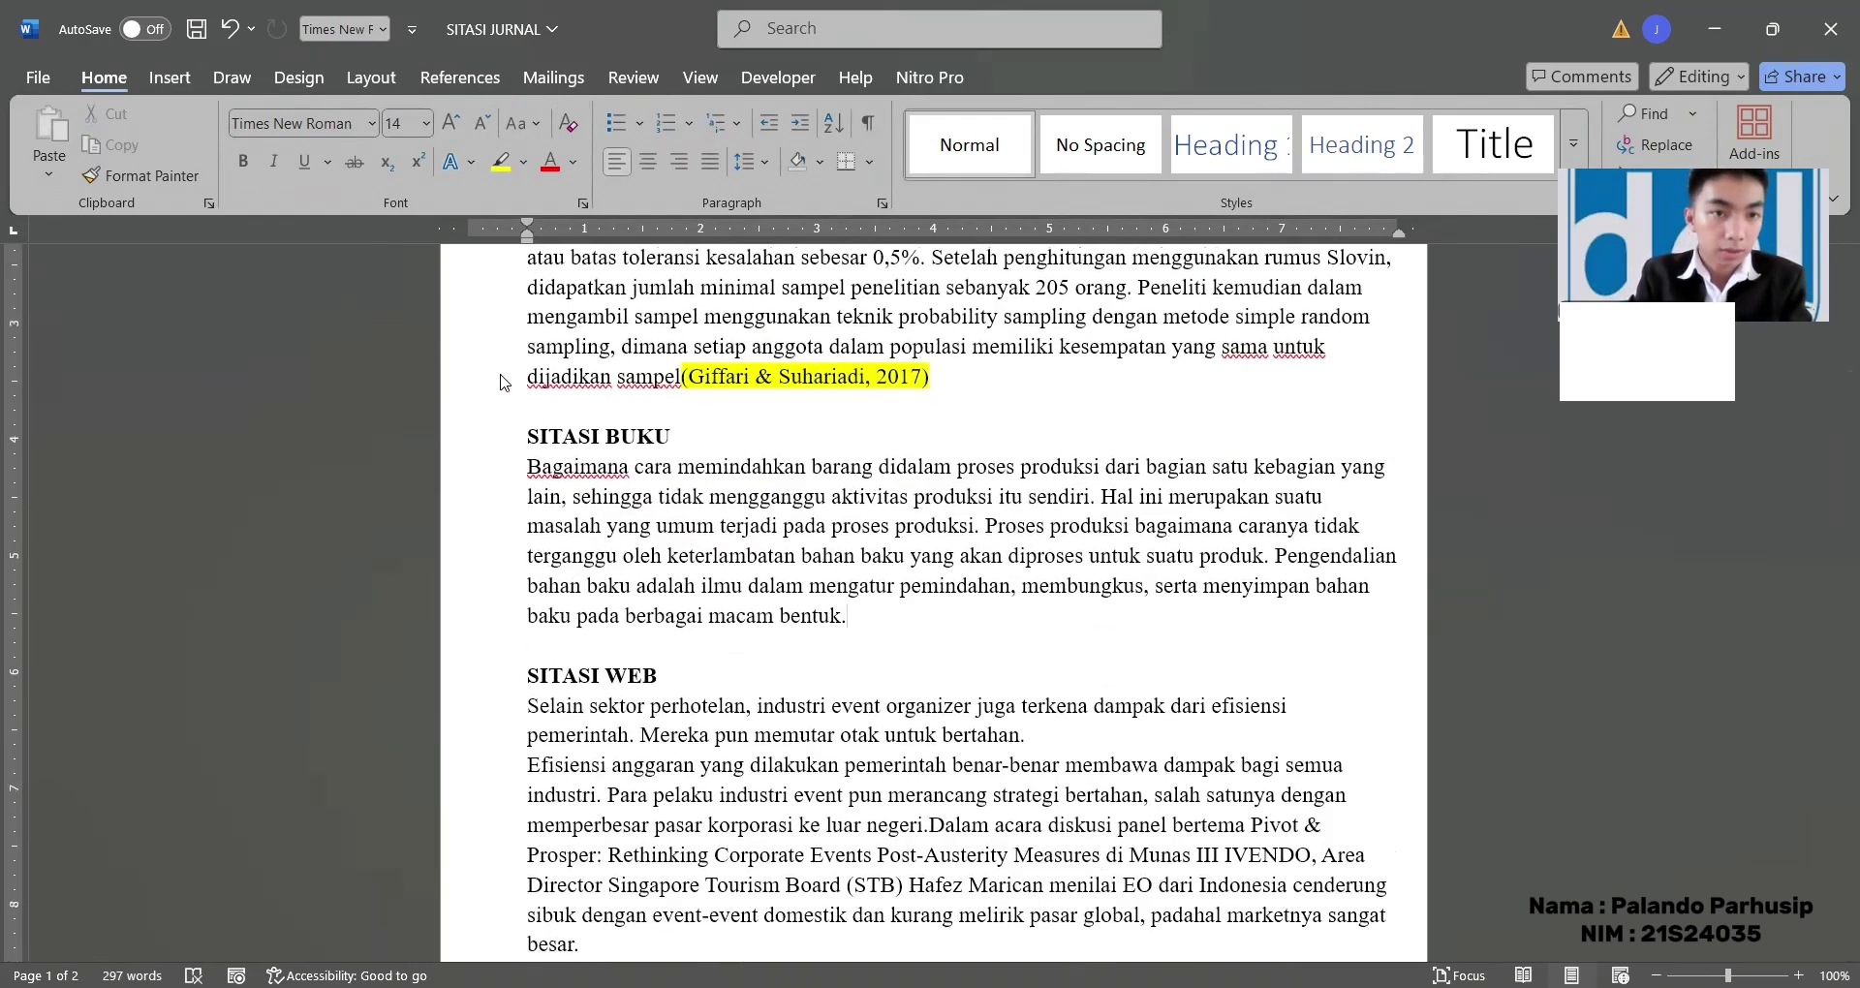
pyautogui.hotkey('alt', 'Tab')
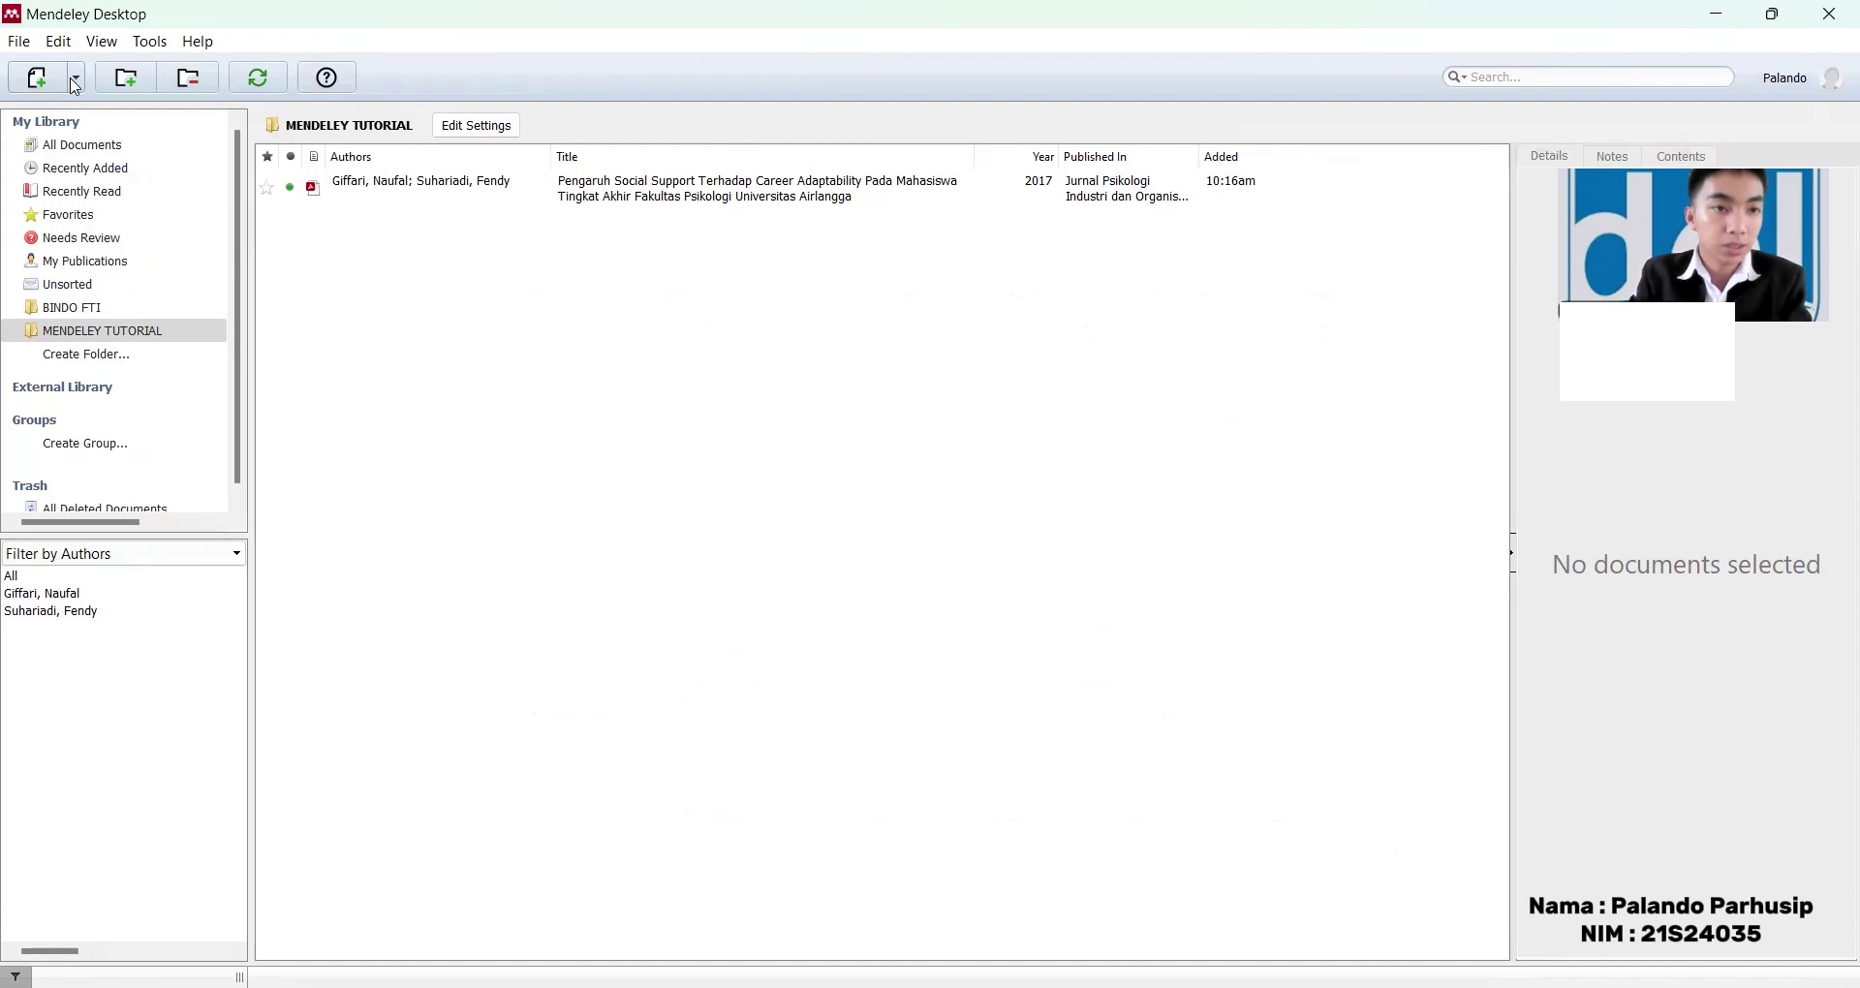
pyautogui.click(74, 79)
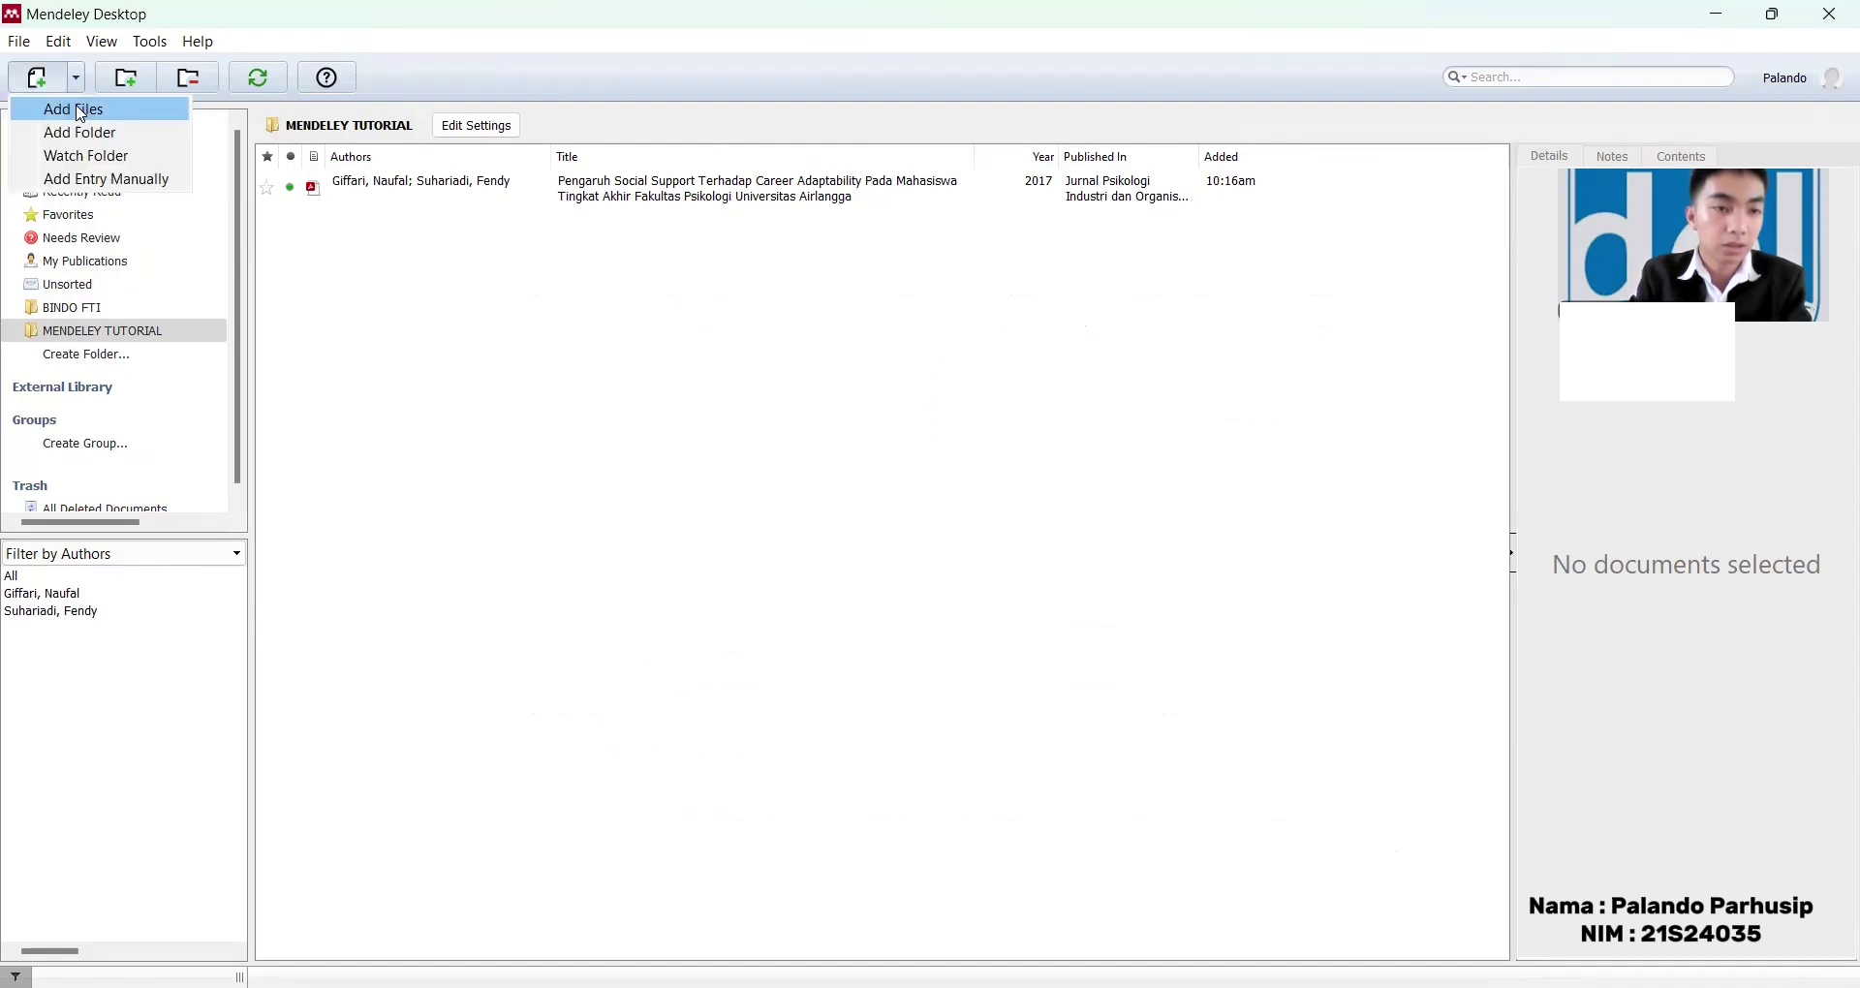
pyautogui.click(97, 183)
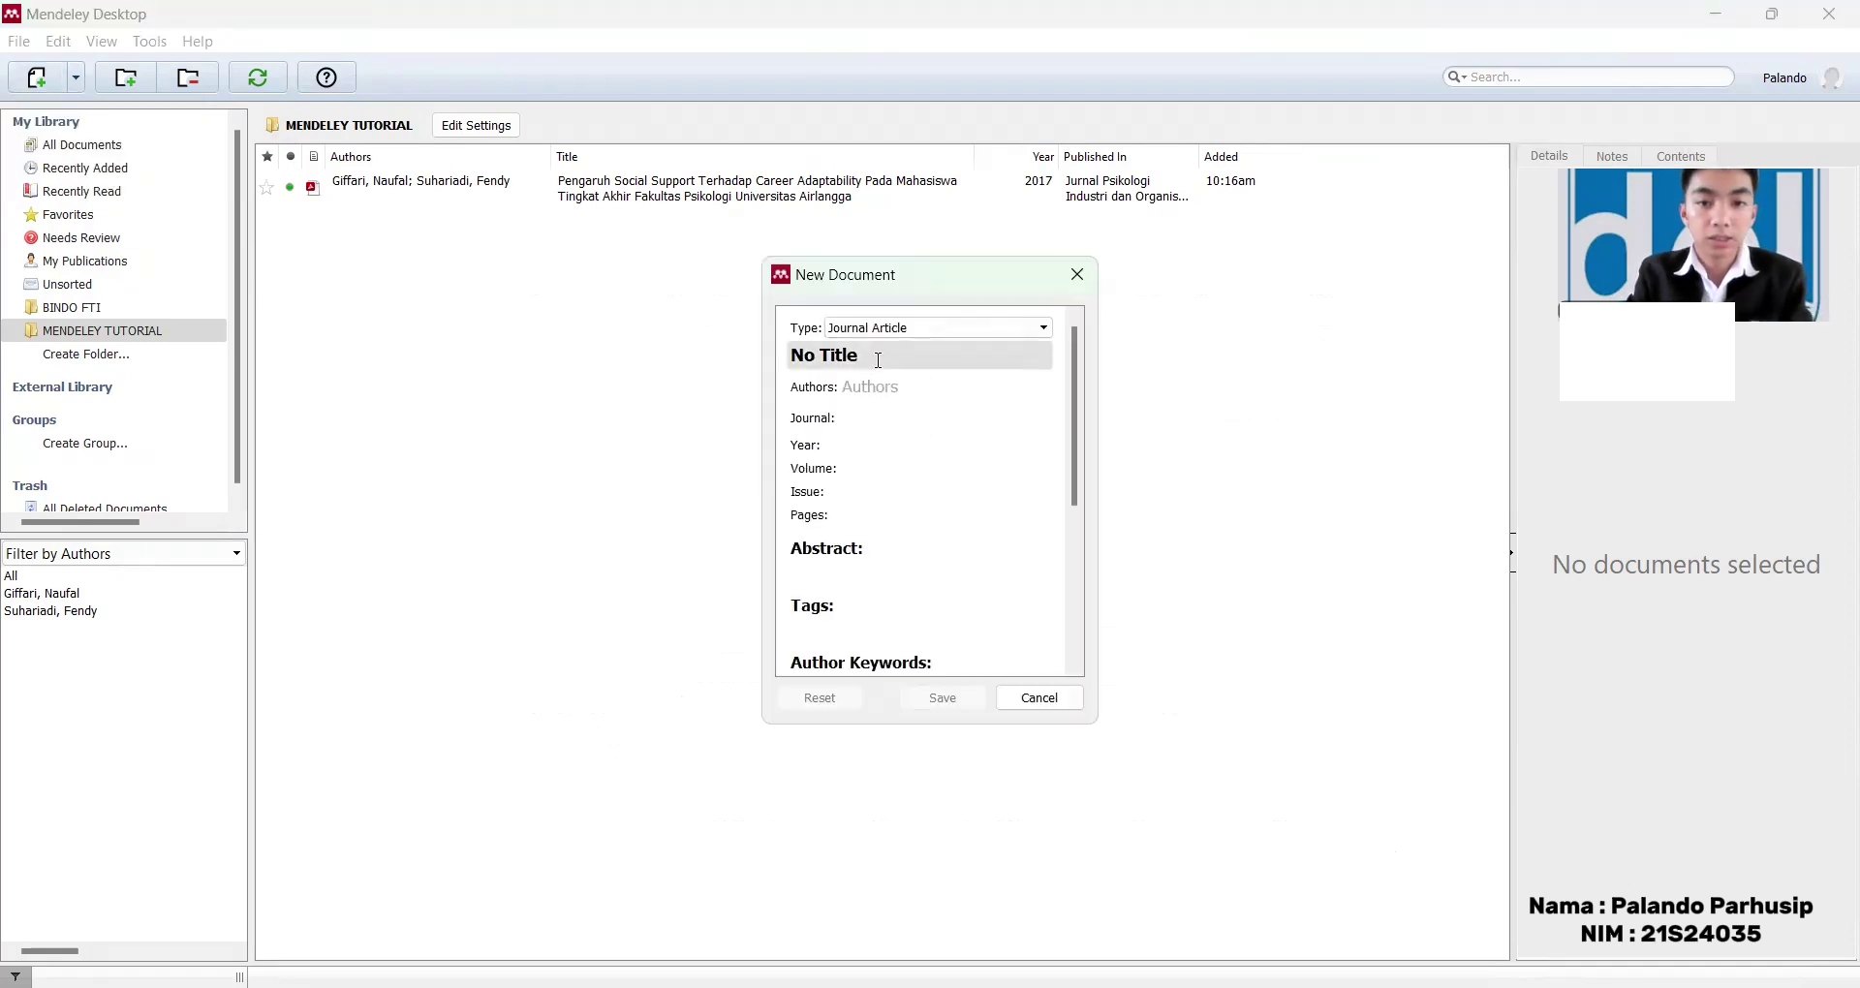
pyautogui.click(959, 337)
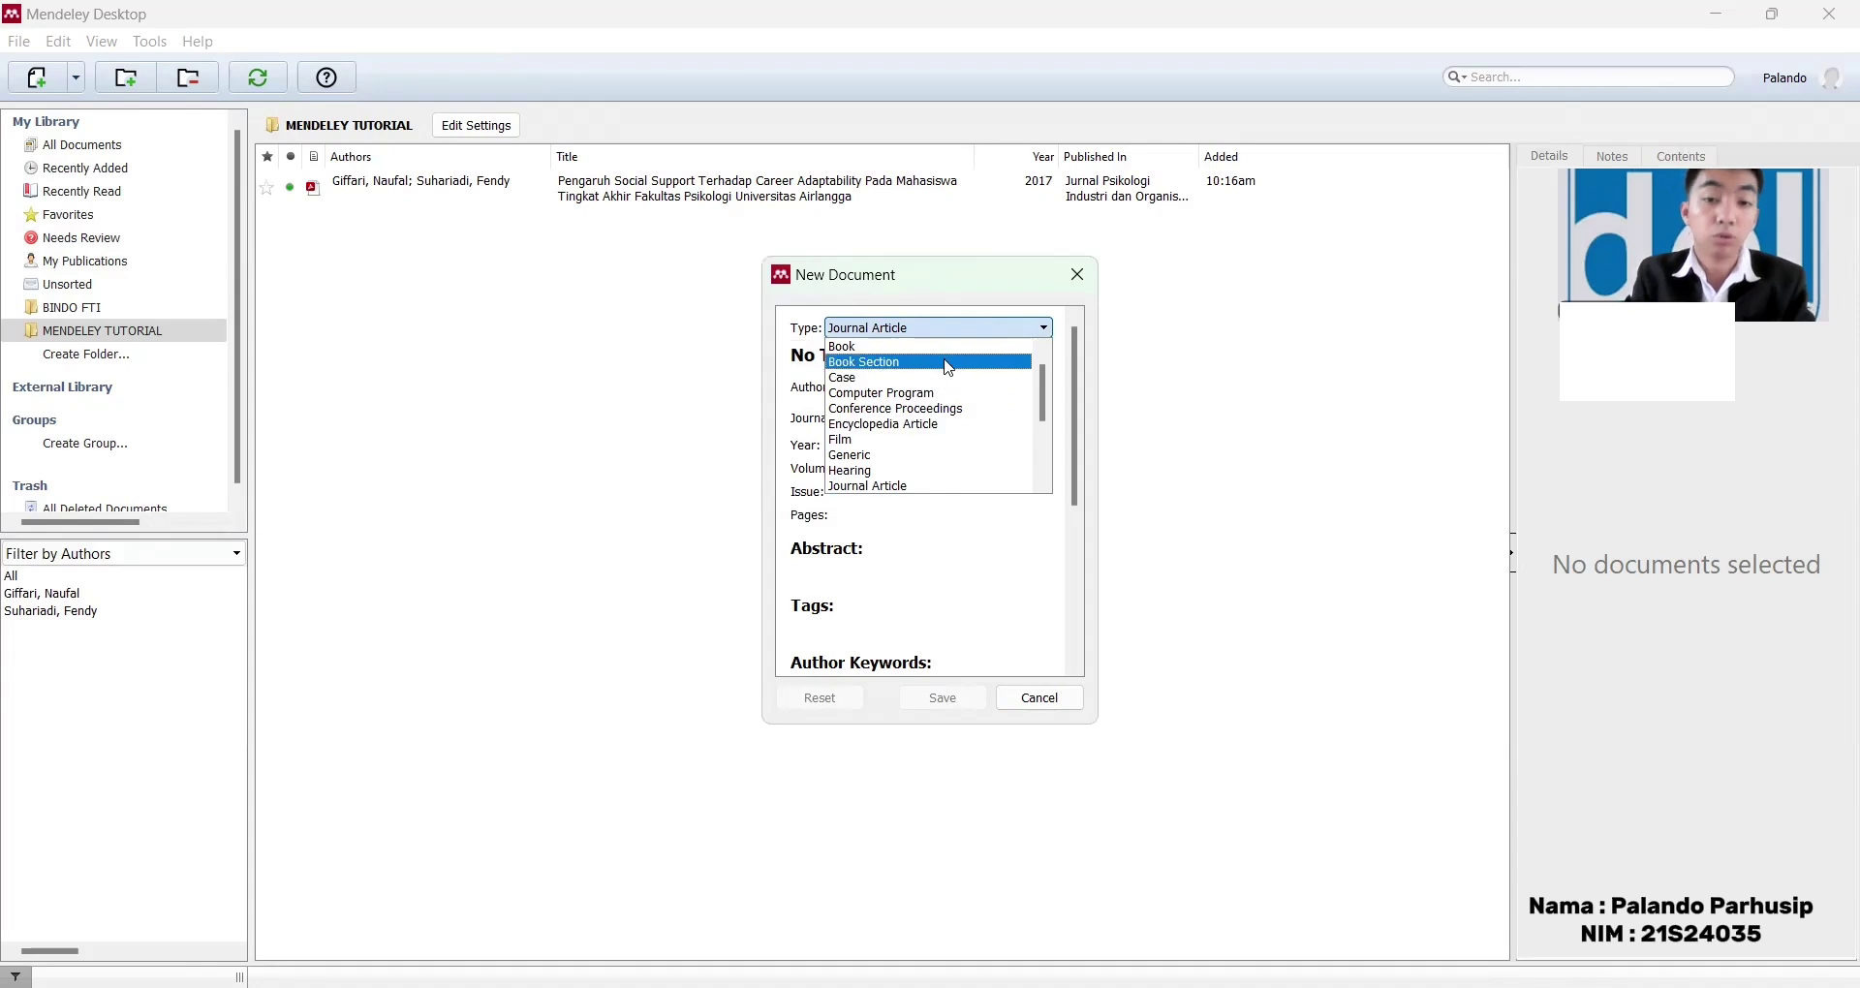
pyautogui.click(951, 350)
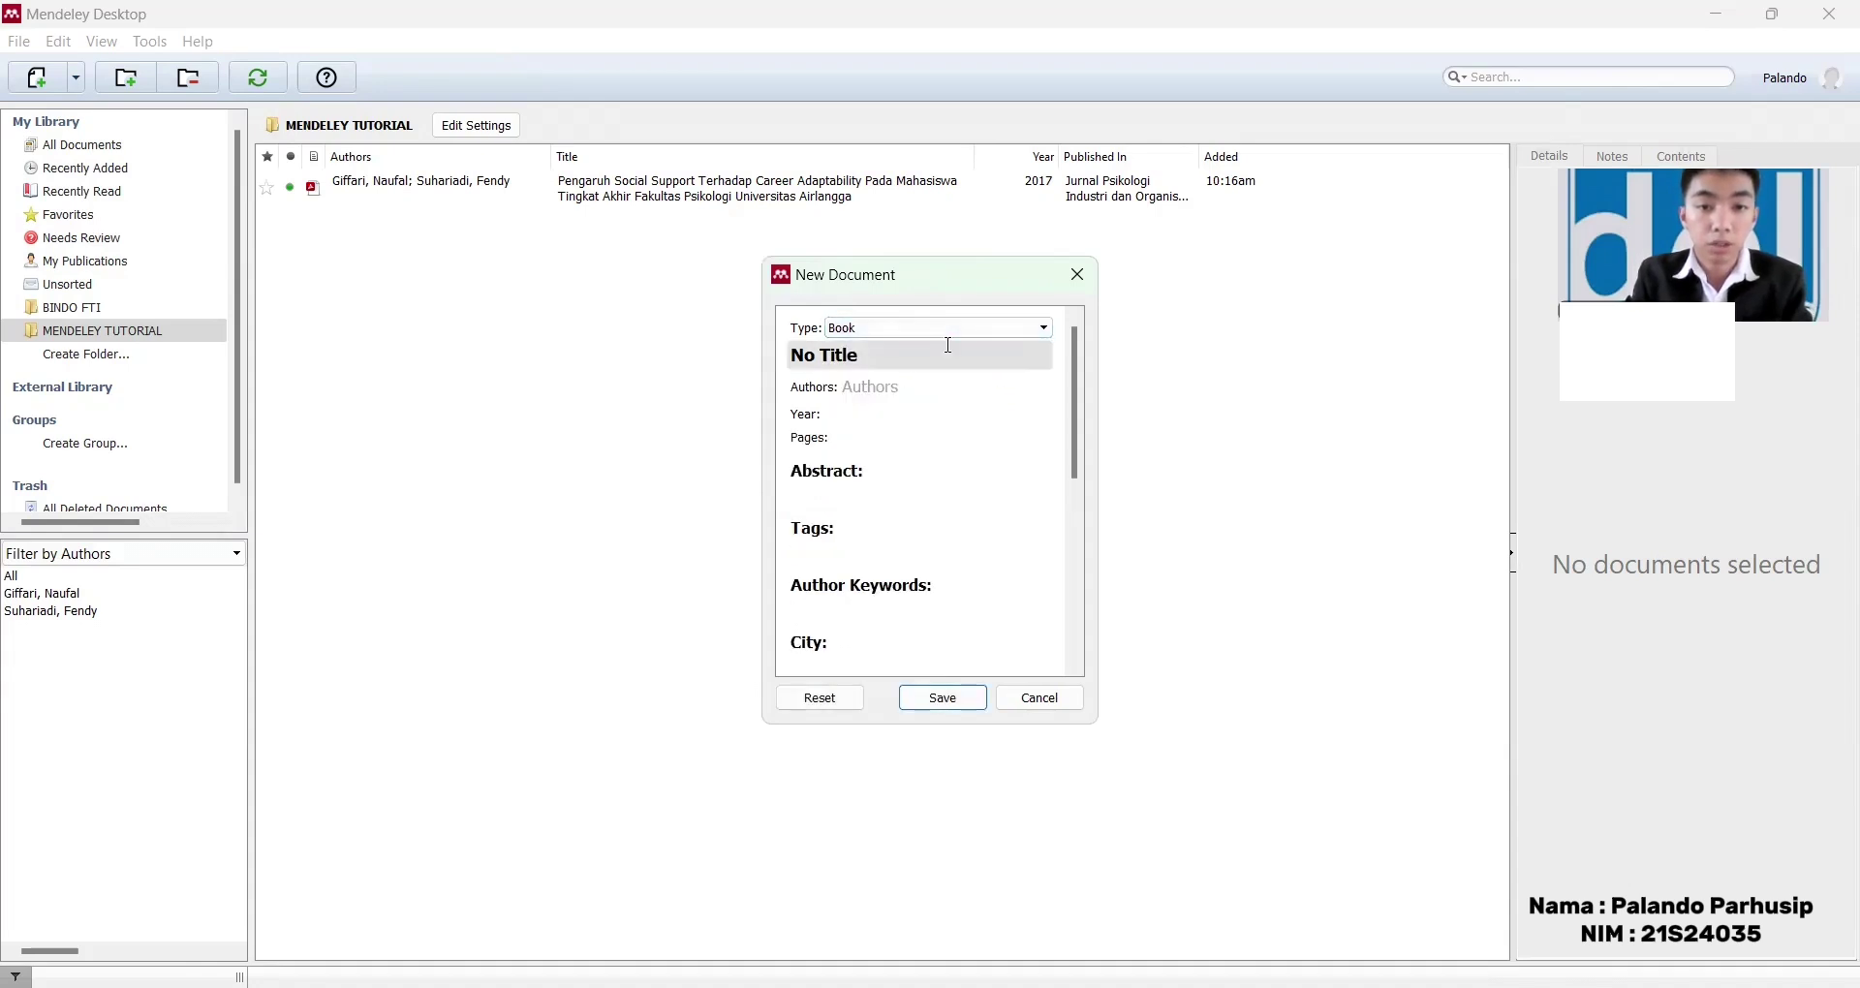
# Step: Replace the placeholder title of the new book entry with "Manajemen Operasional", consulting the cover of BUKU.pdf in Edge
pyautogui.click(950, 347)
pyautogui.hotkey('ctrl', 'a')
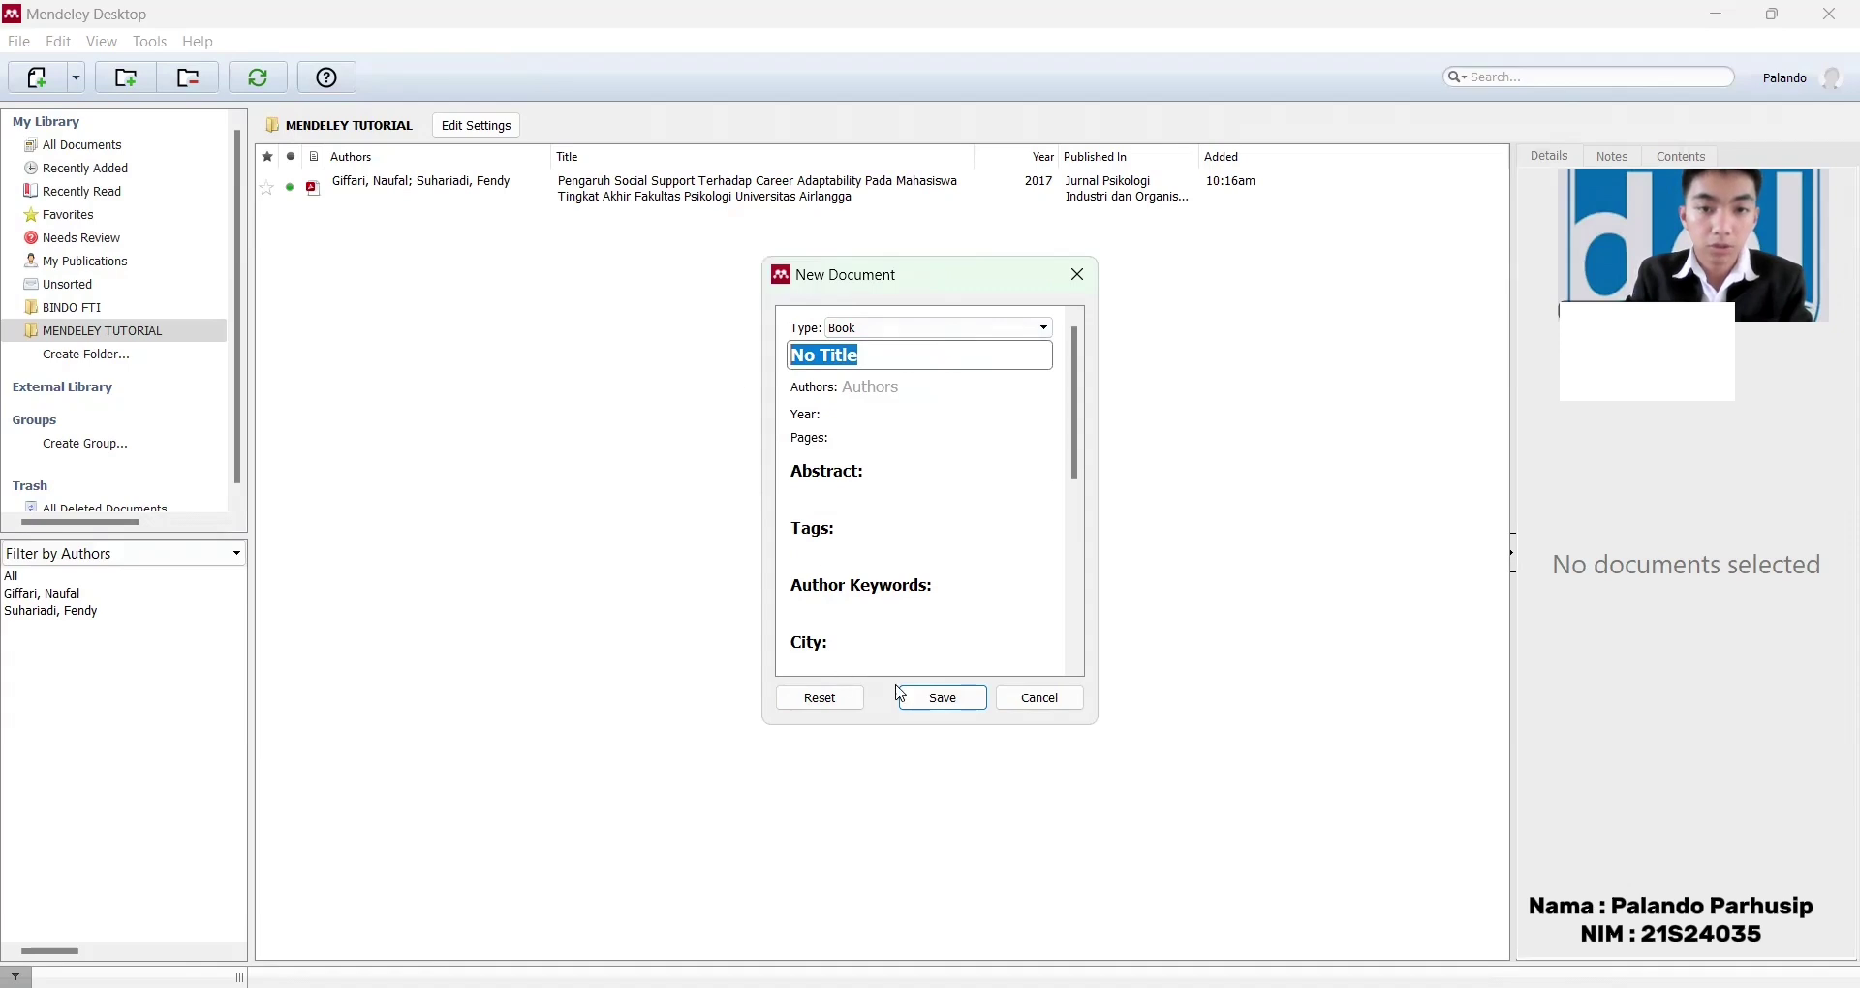
pyautogui.press('BackSpace')
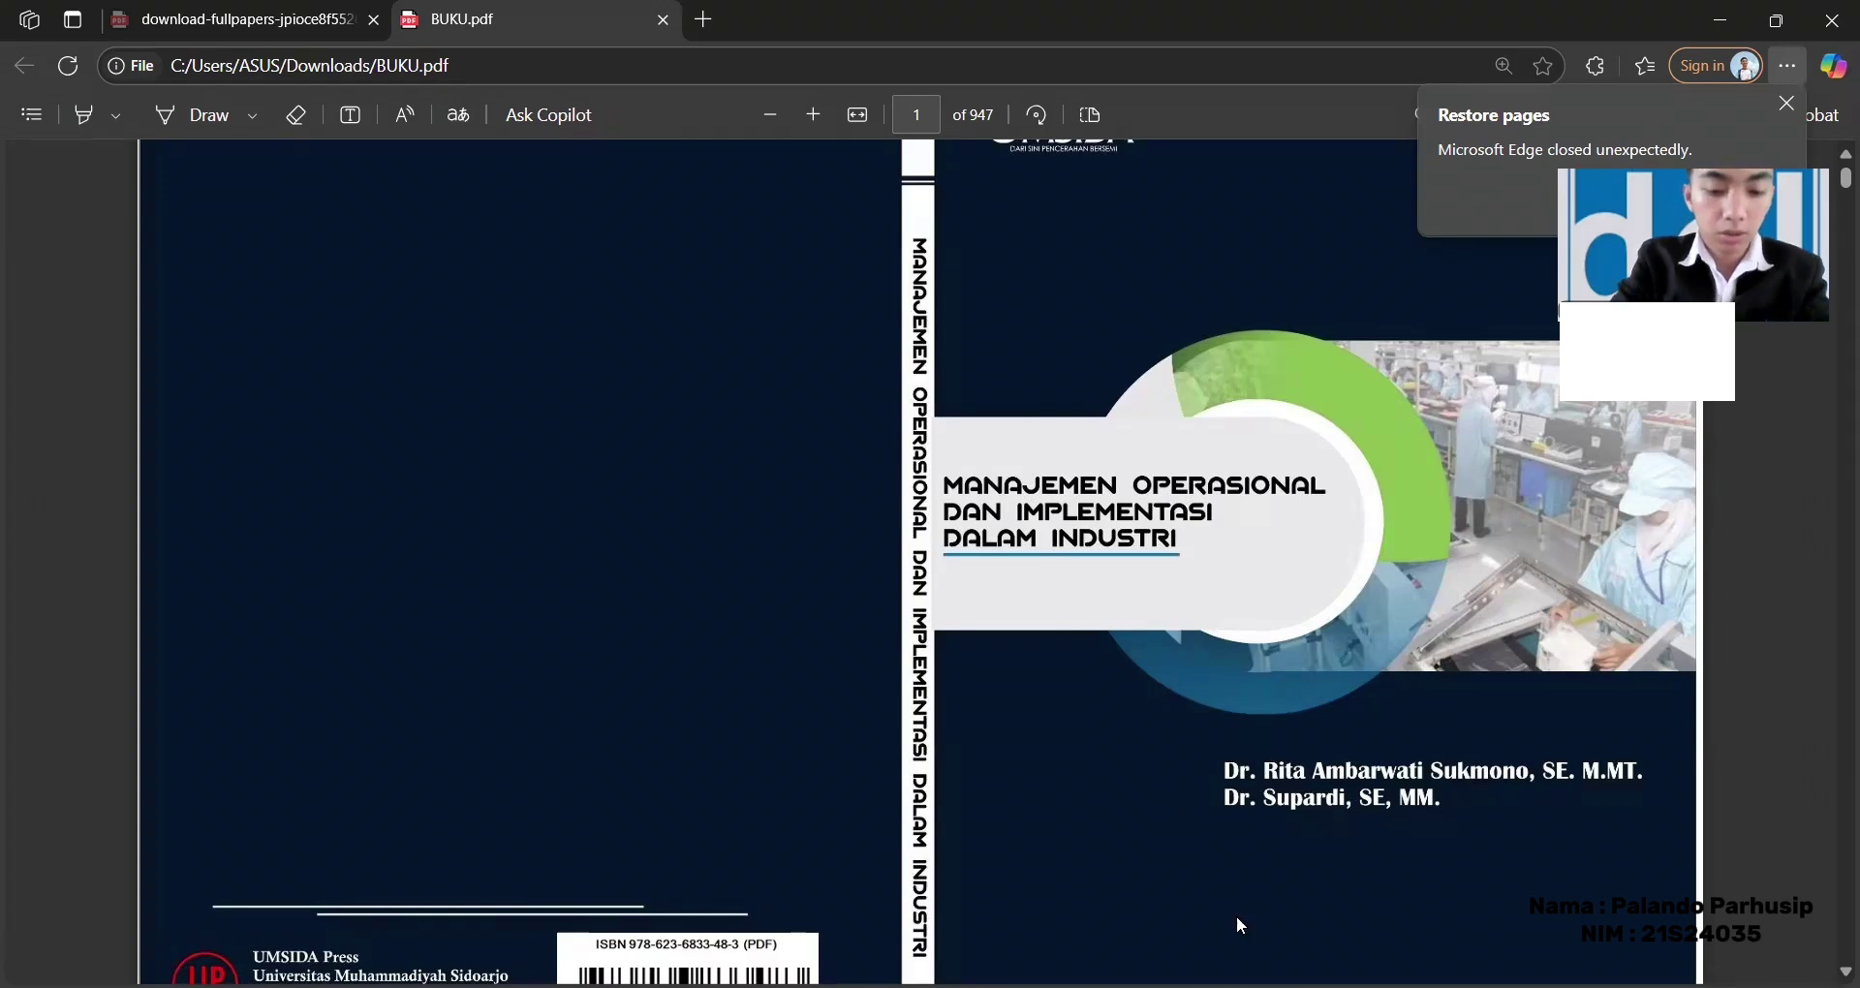
pyautogui.hotkey('alt', 'Tab')
pyautogui.write('Manajemen')
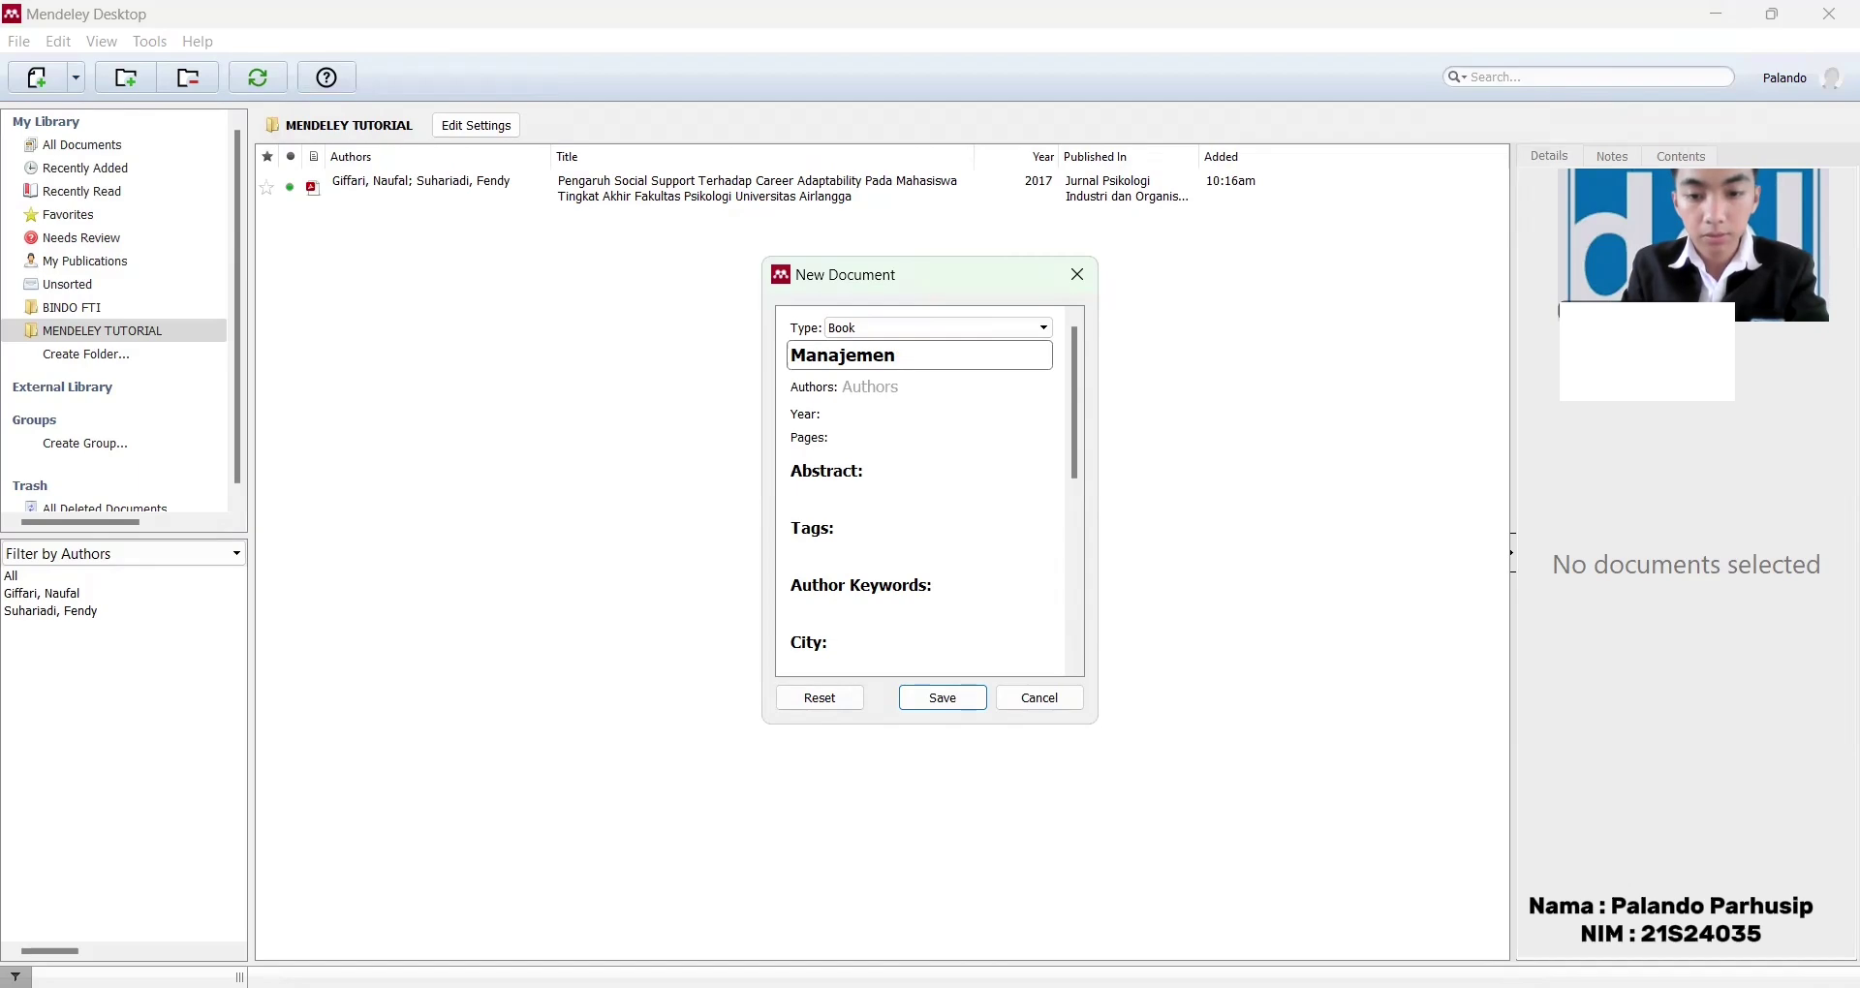
pyautogui.hotkey('alt', 'Tab')
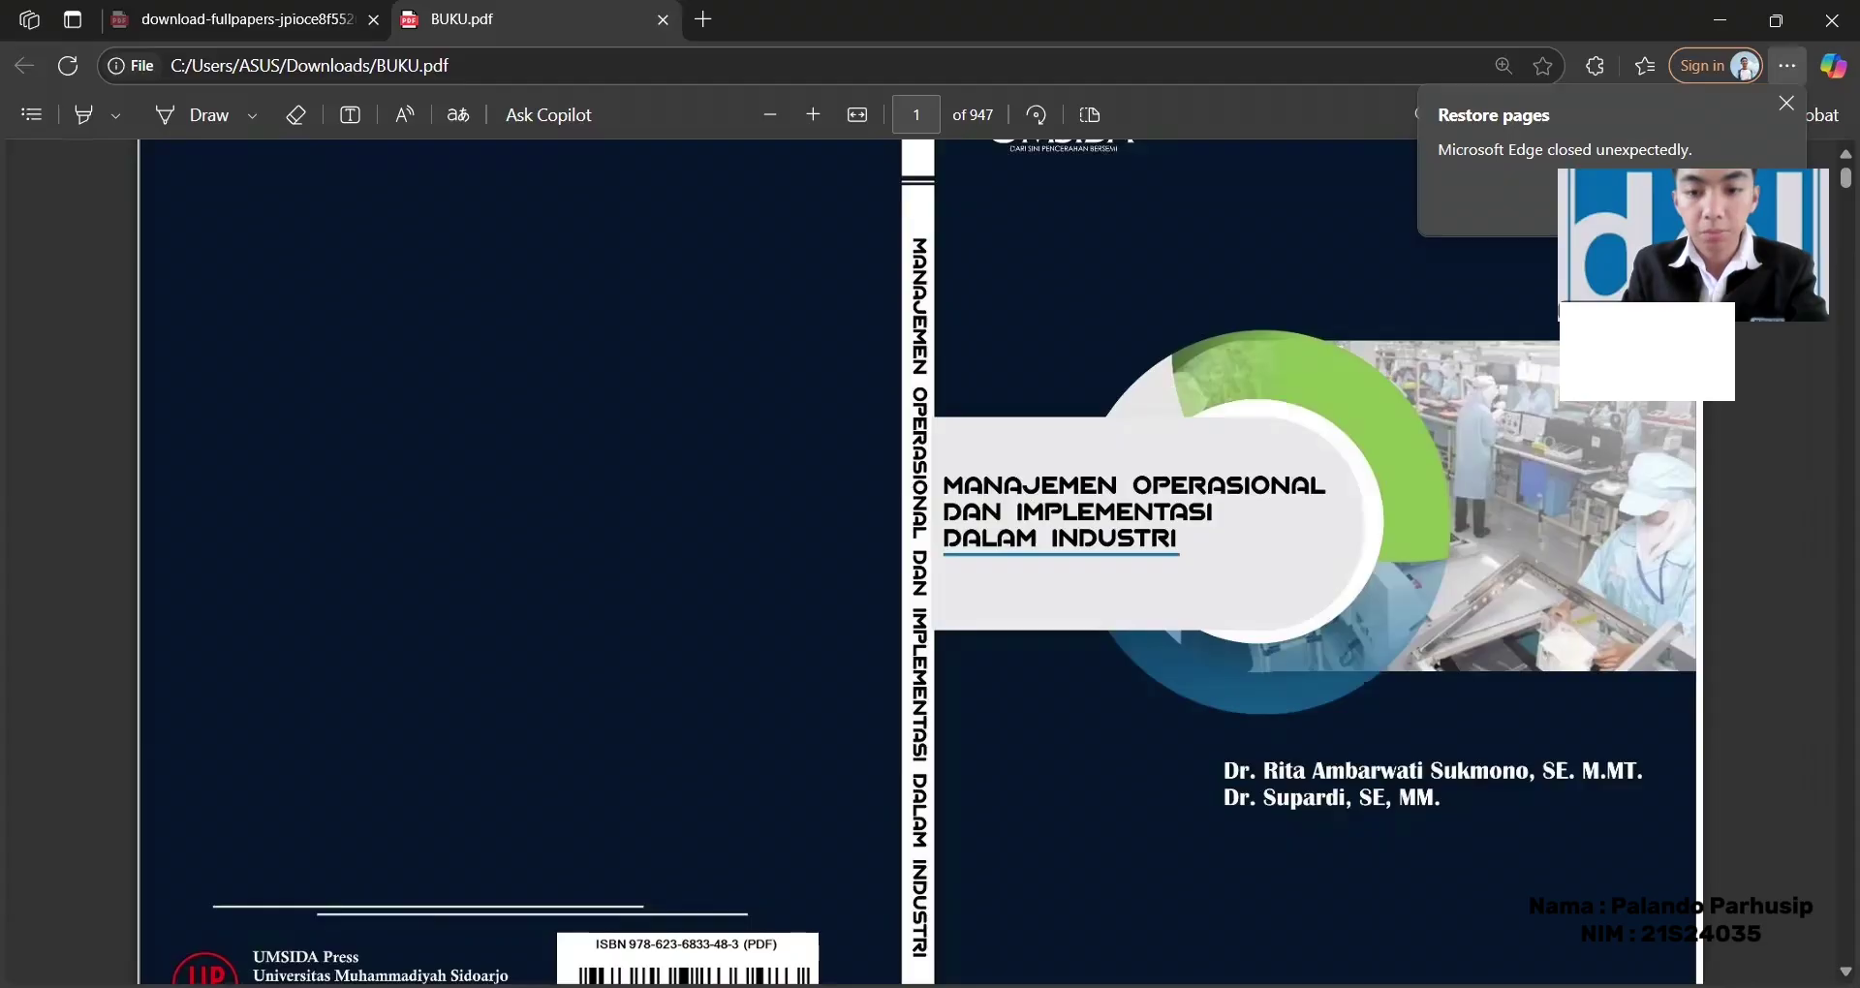
pyautogui.hotkey('alt', 'Tab')
pyautogui.write('Opera')
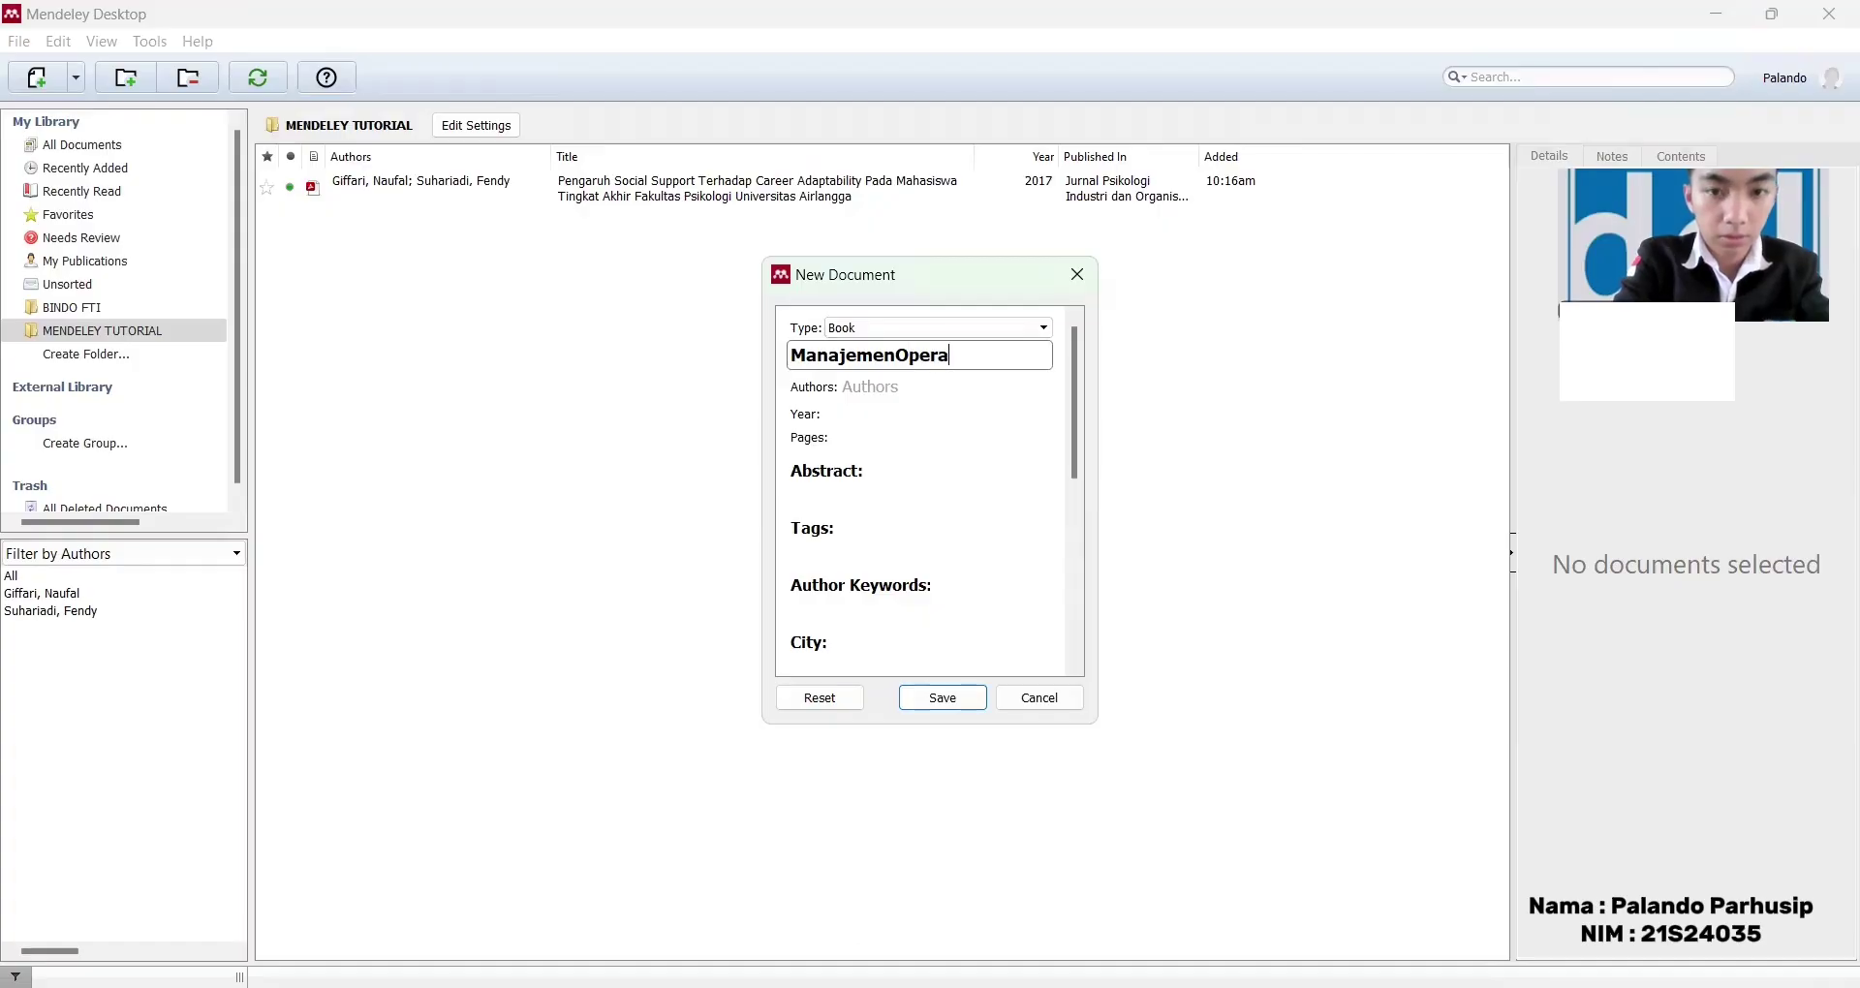
pyautogui.write('sional')
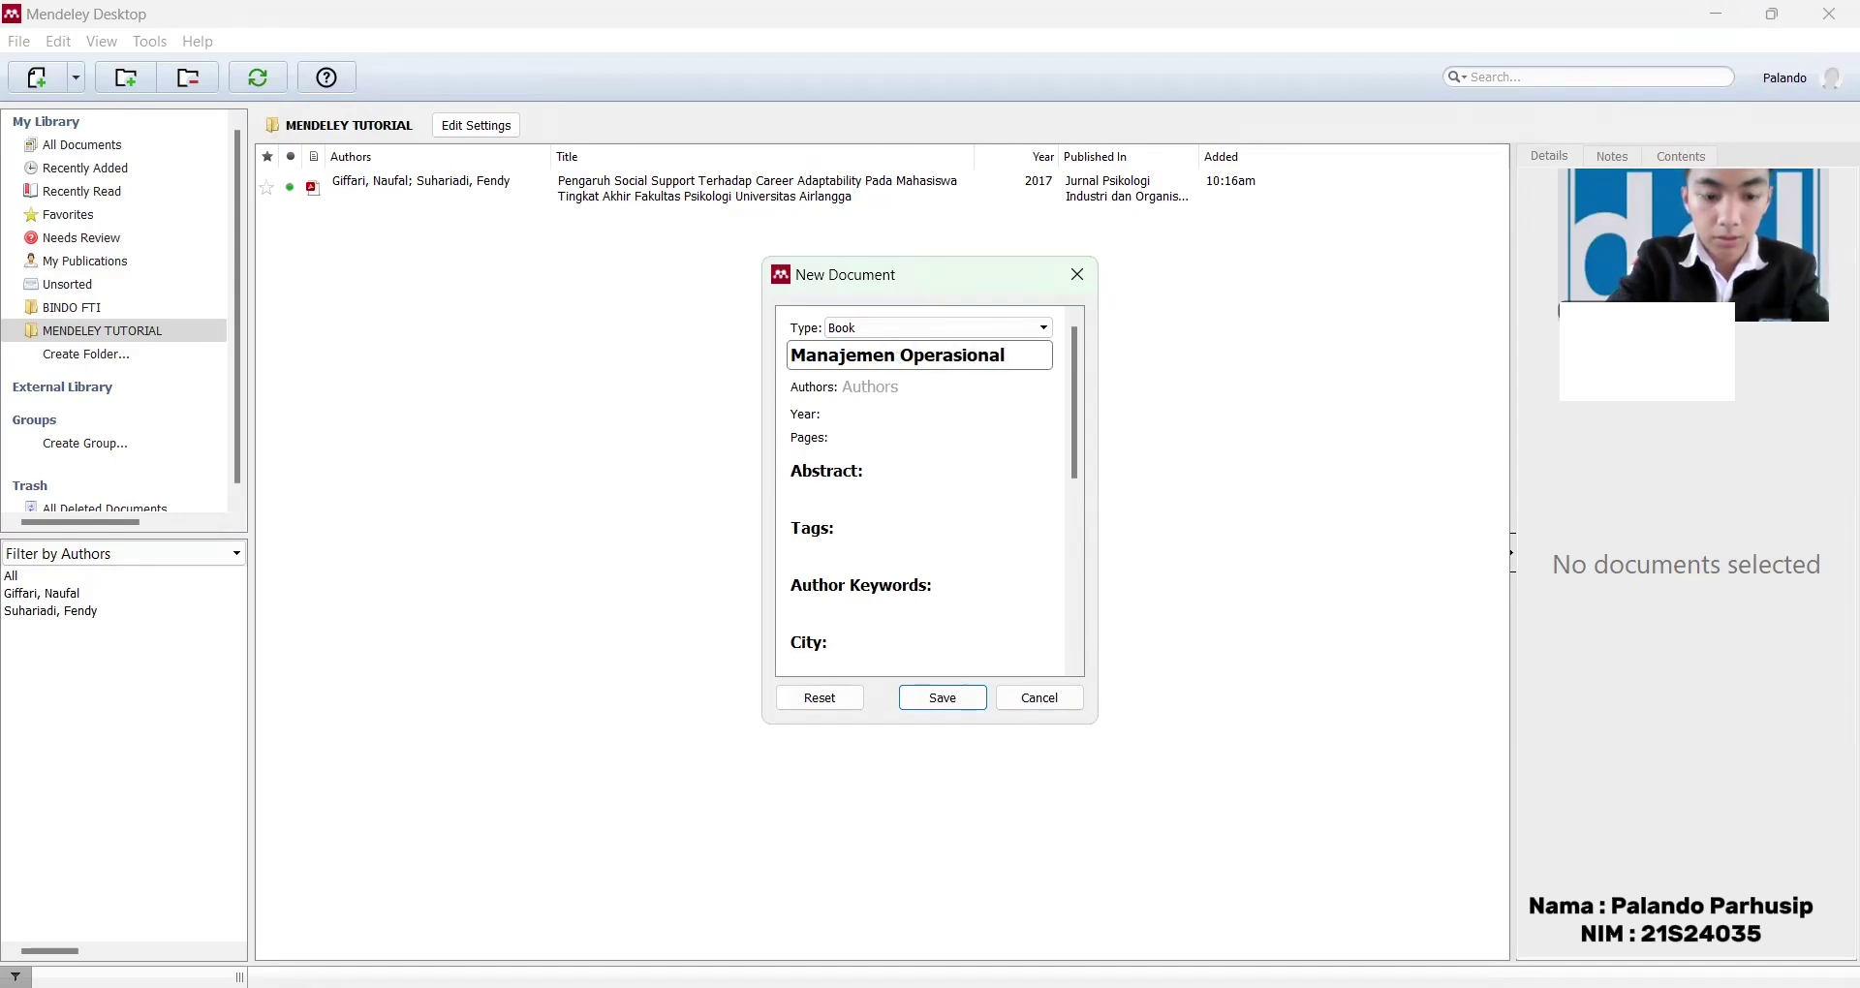
# Step: Complete the book's title by appending "dan Implementasi dalam Industri", as given on the cover of BUKU.pdf
pyautogui.write('  ds')
pyautogui.press('BackSpace')
pyautogui.write('an')
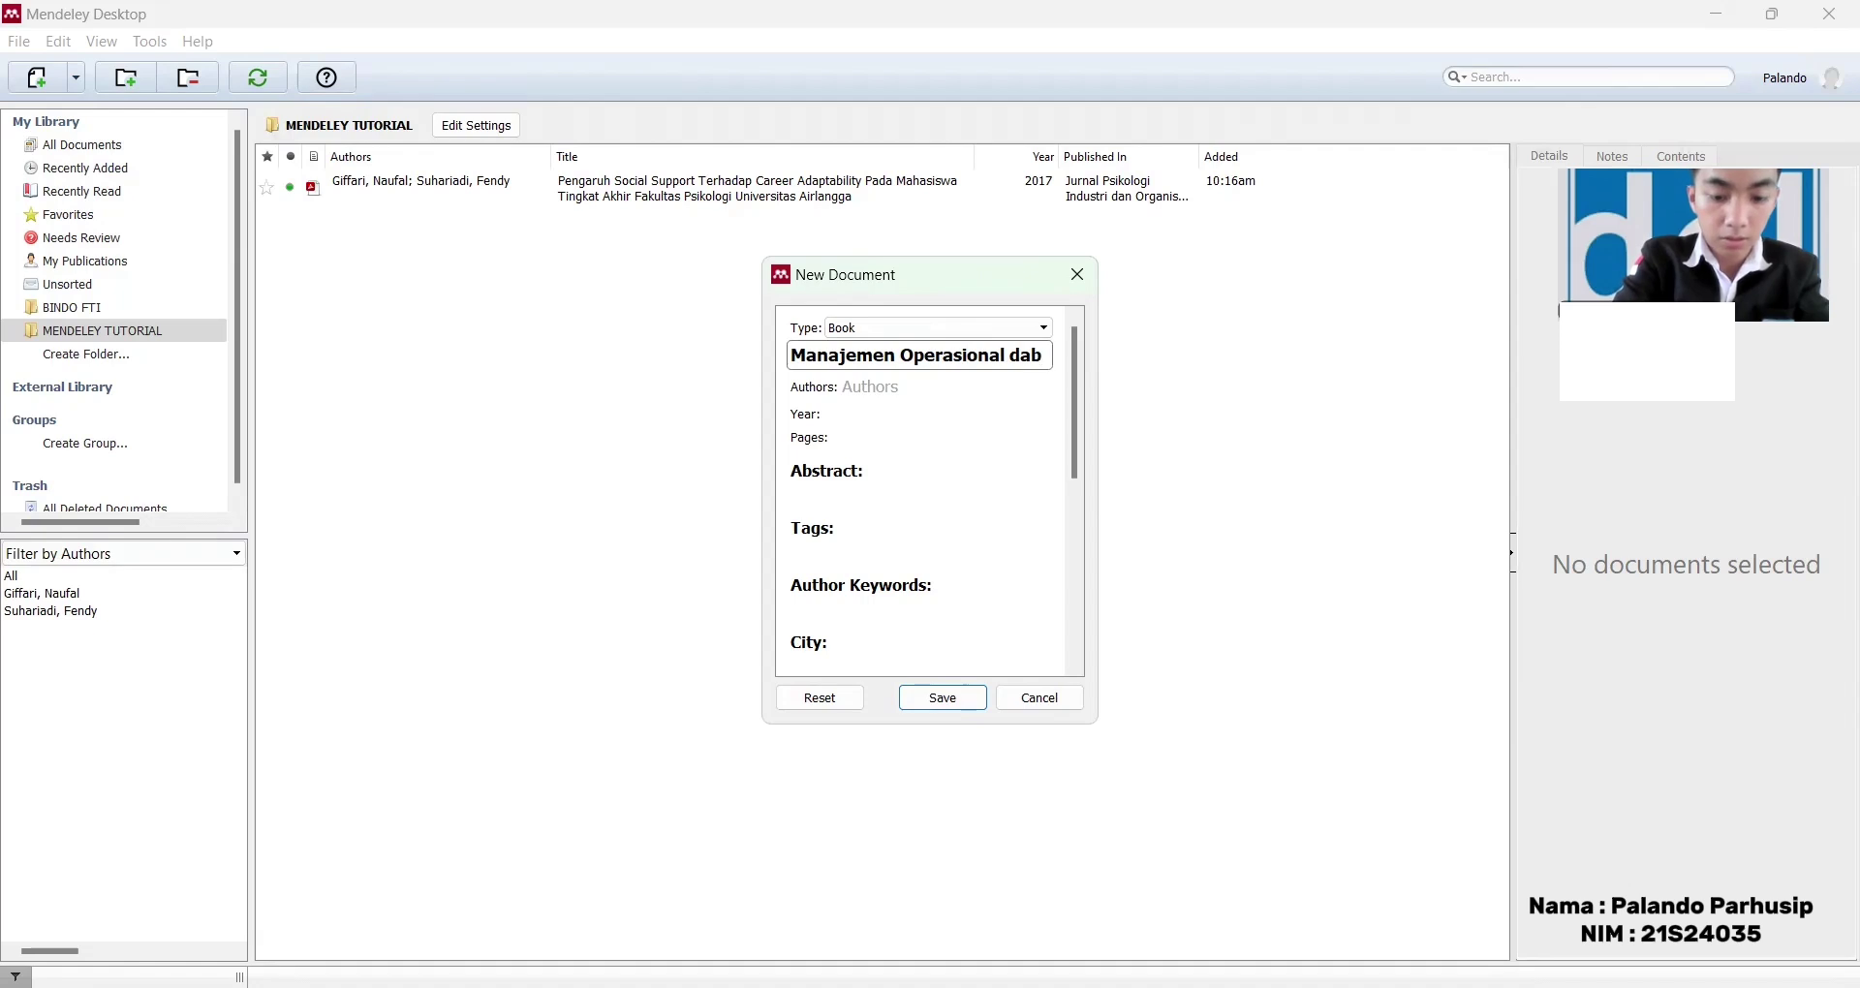
pyautogui.press('BackSpace')
pyautogui.write('n Imp,')
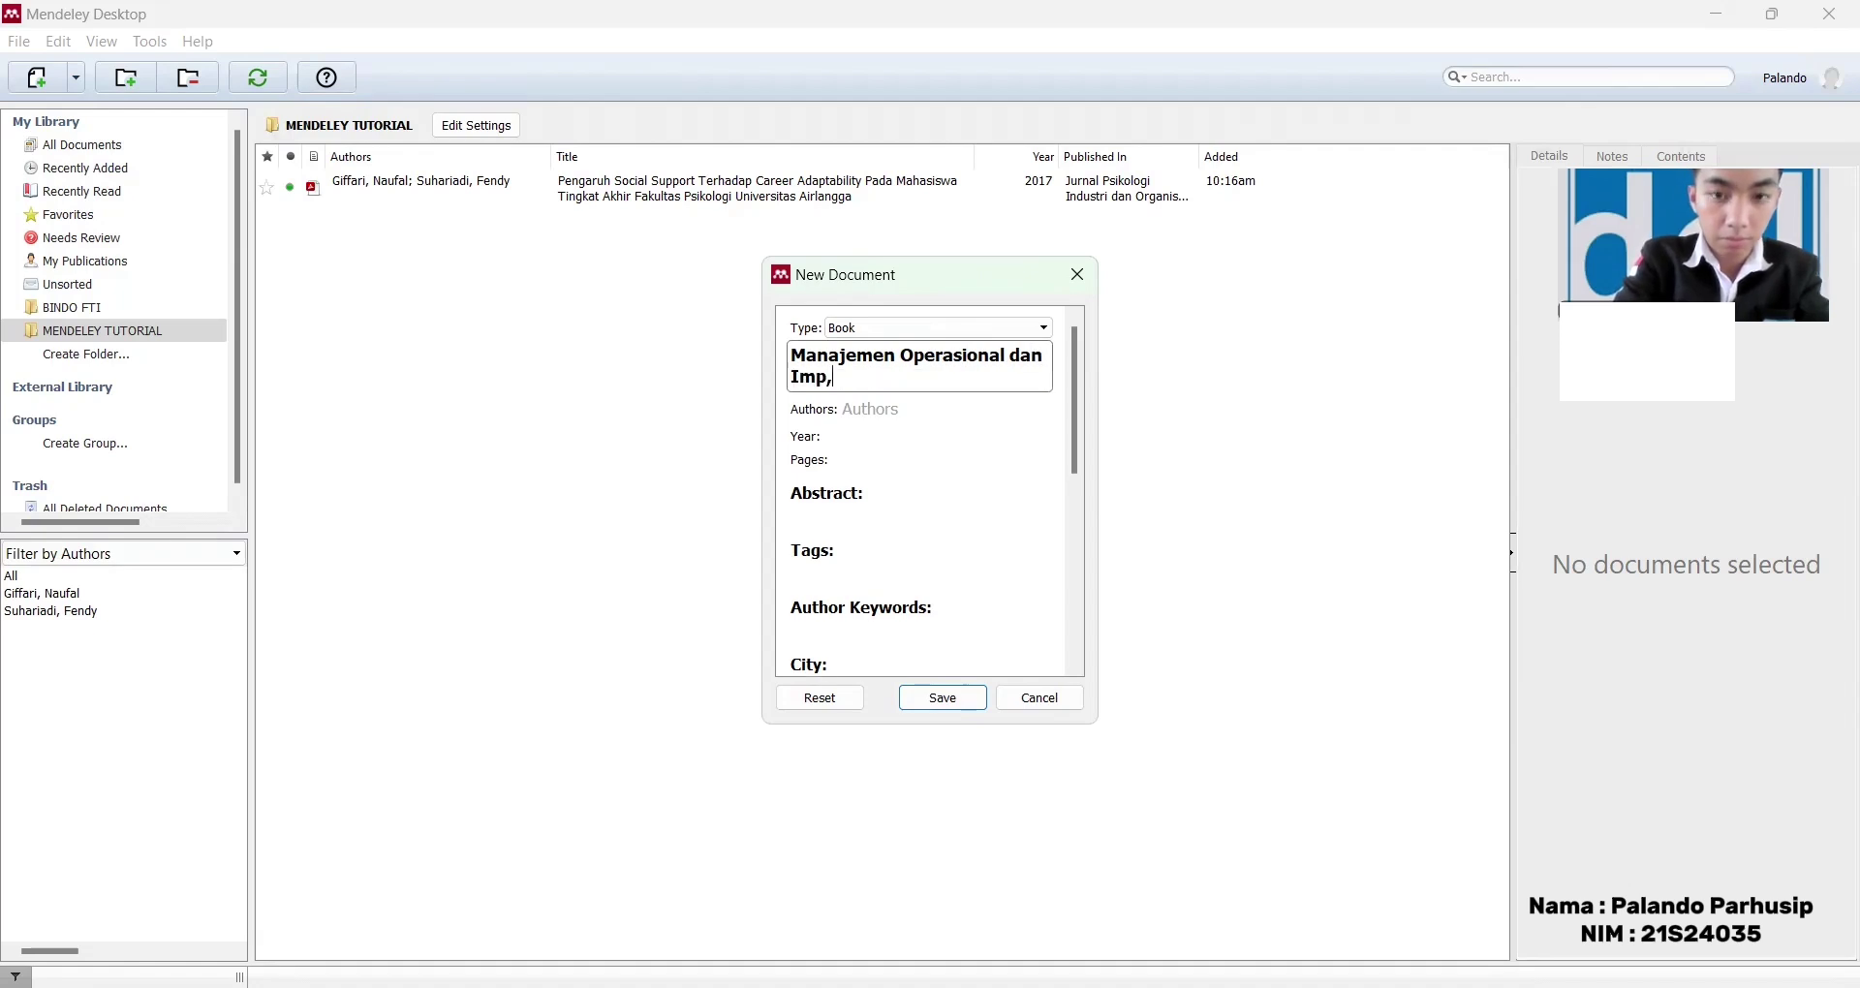
pyautogui.press('BackSpace')
pyautogui.write('lementasi')
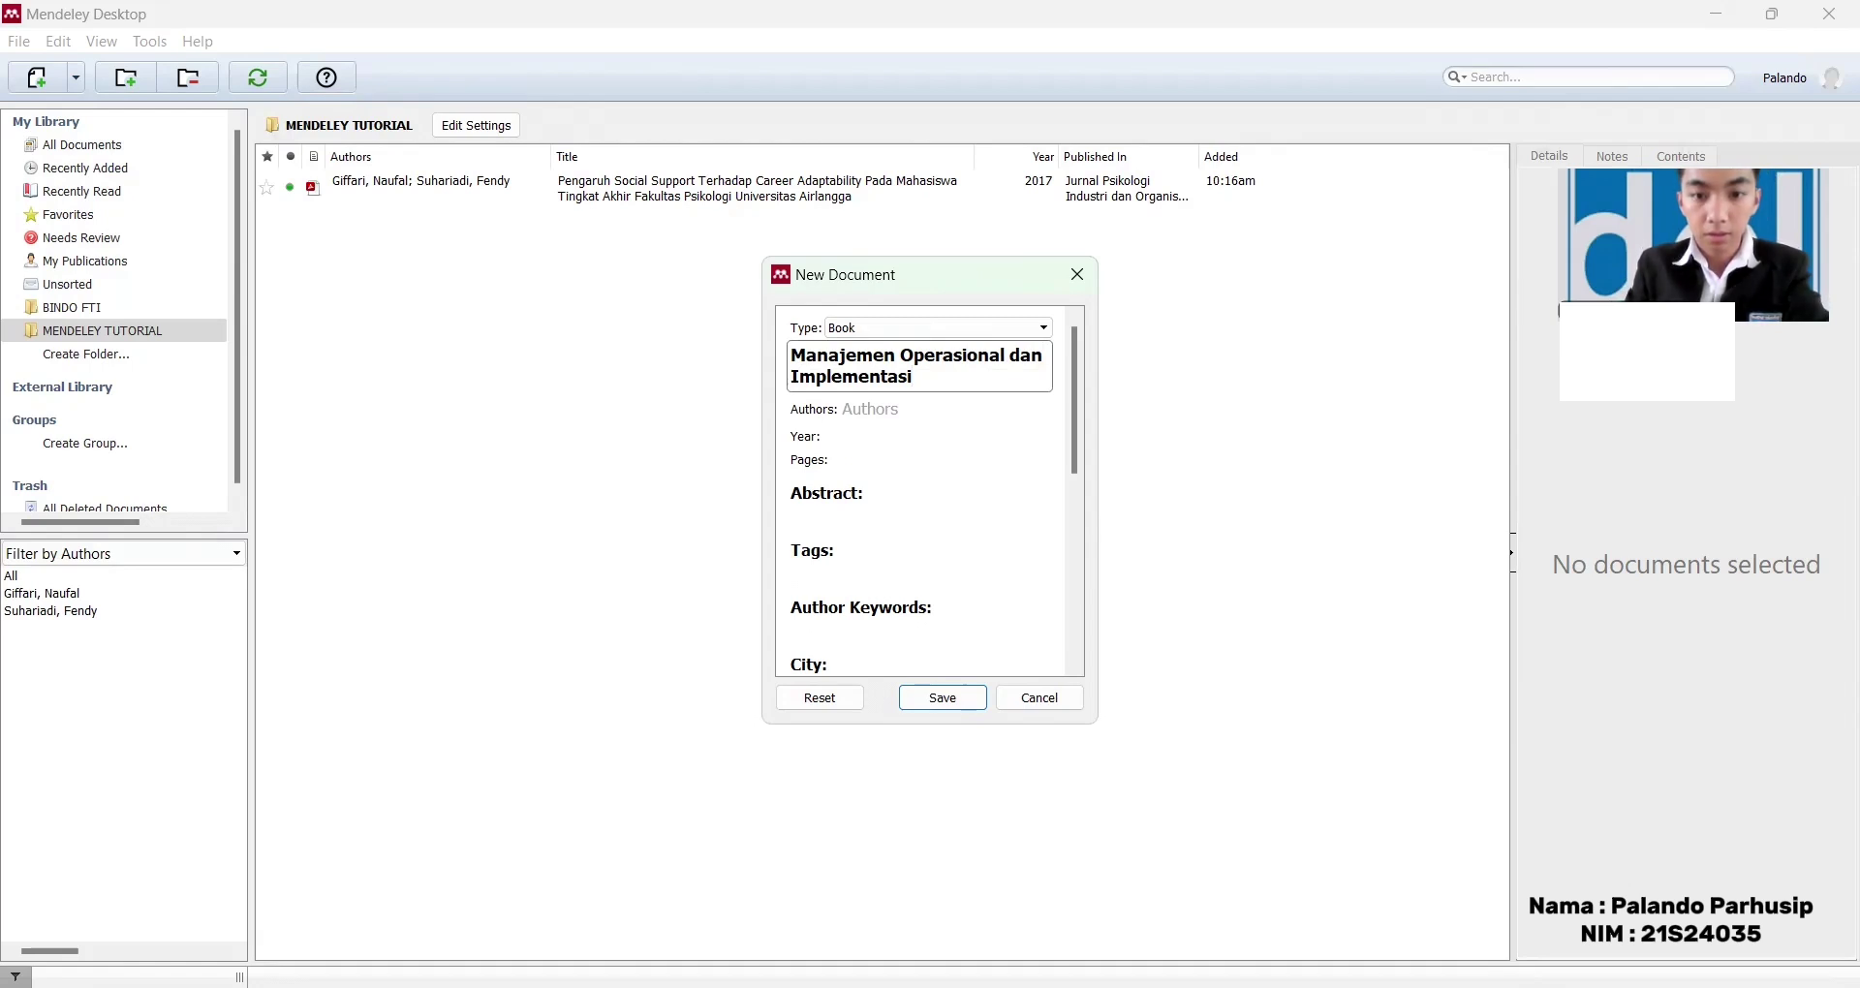
pyautogui.hotkey('alt', 'Tab')
pyautogui.hotkey('alt', 'Tab')
pyautogui.write('da')
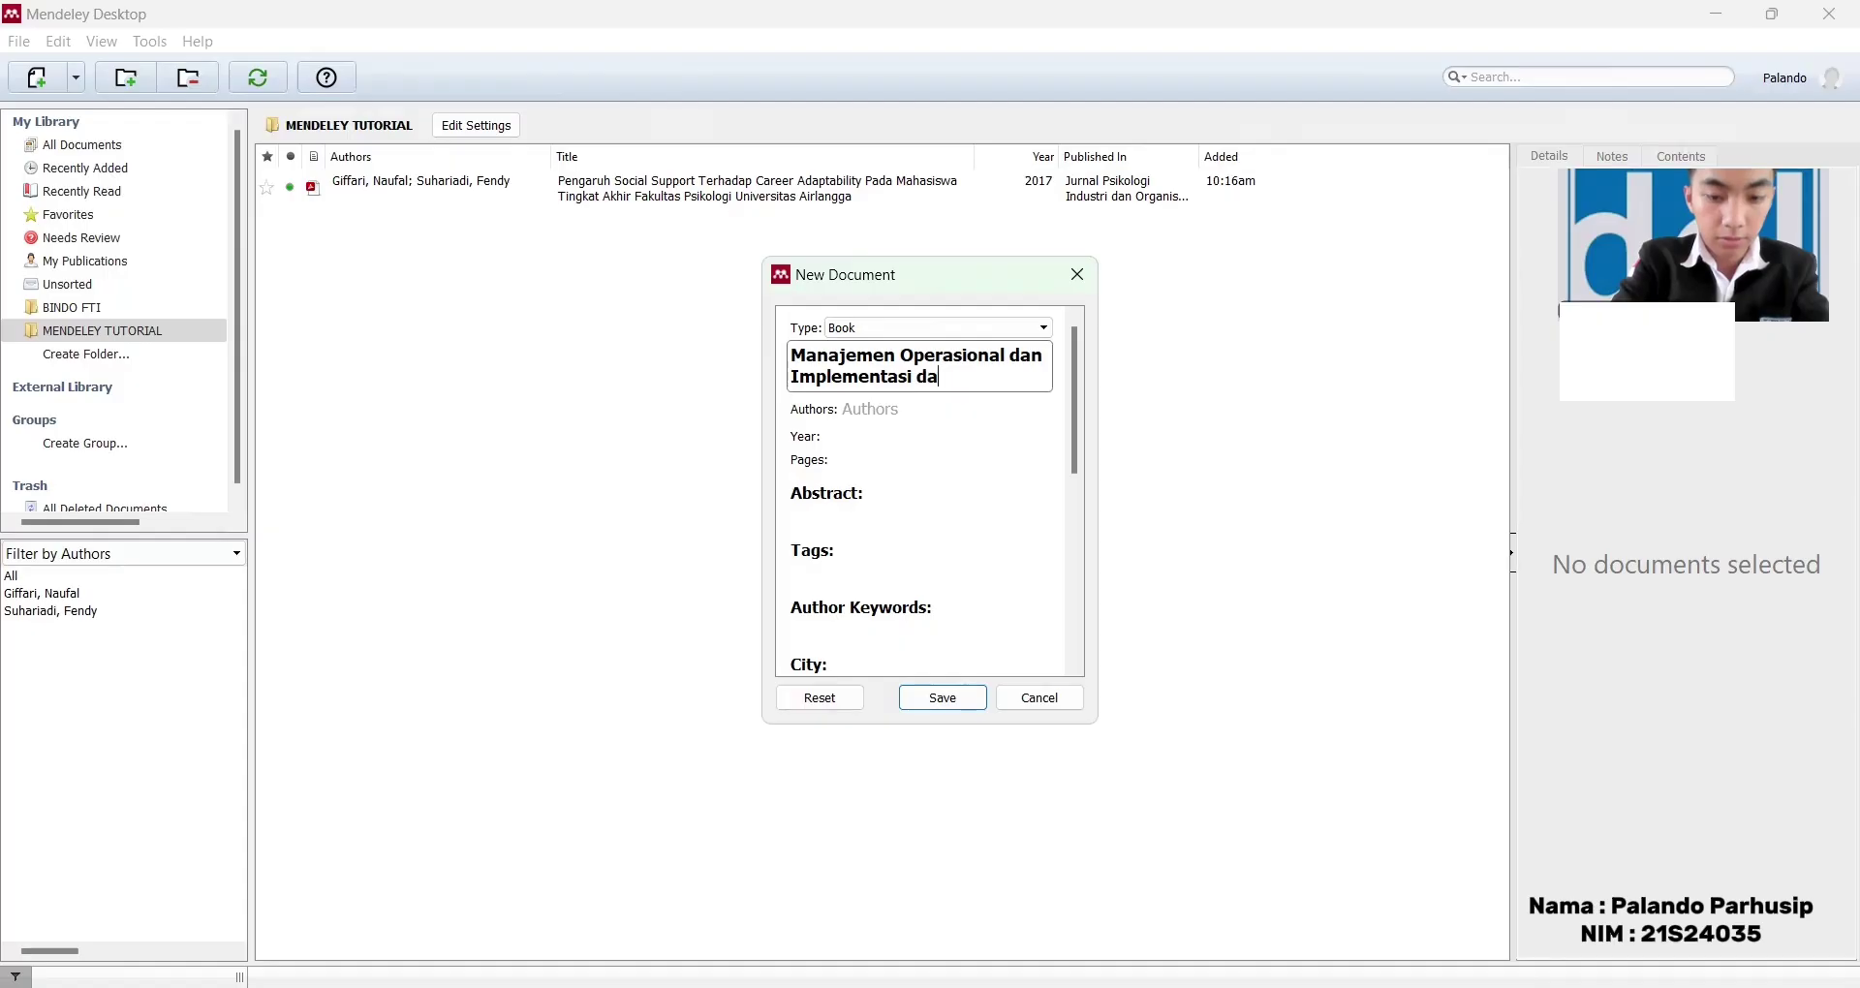
pyautogui.write('lam Industri')
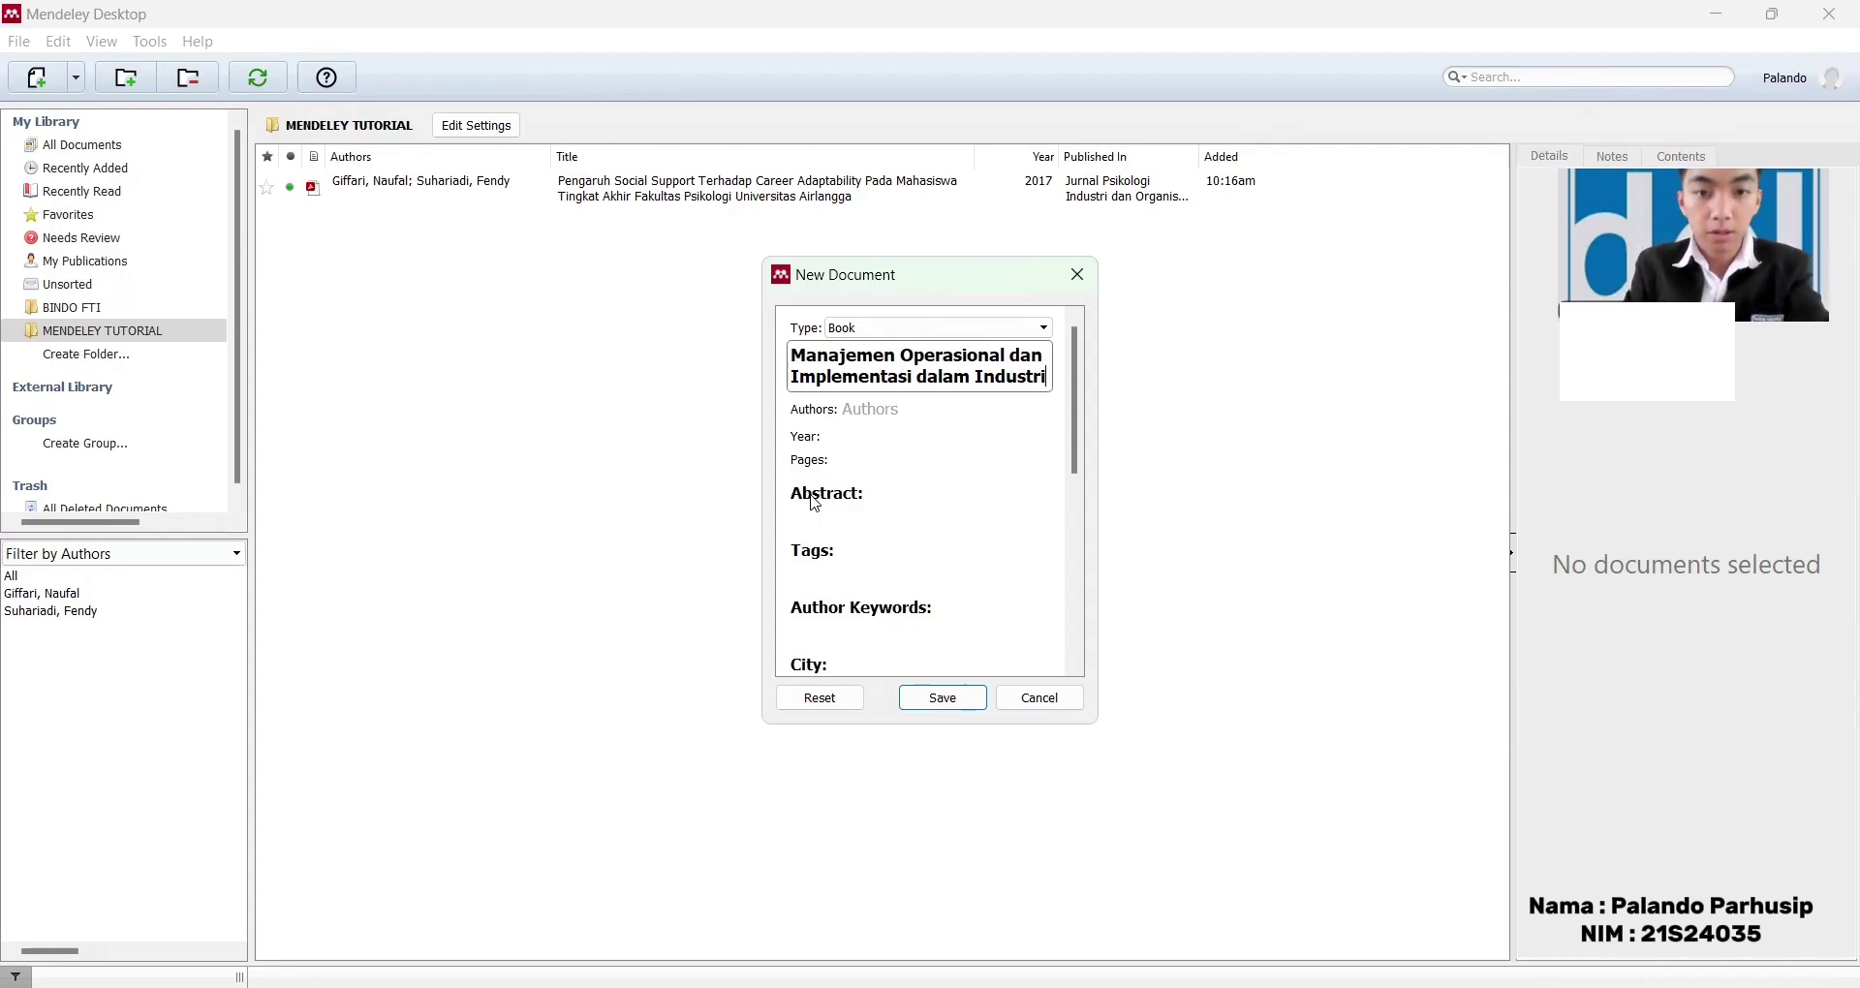
# Step: Enter the full name of the first author listed on the cover of BUKU.pdf as the book entry's first author
pyautogui.press('Tab')
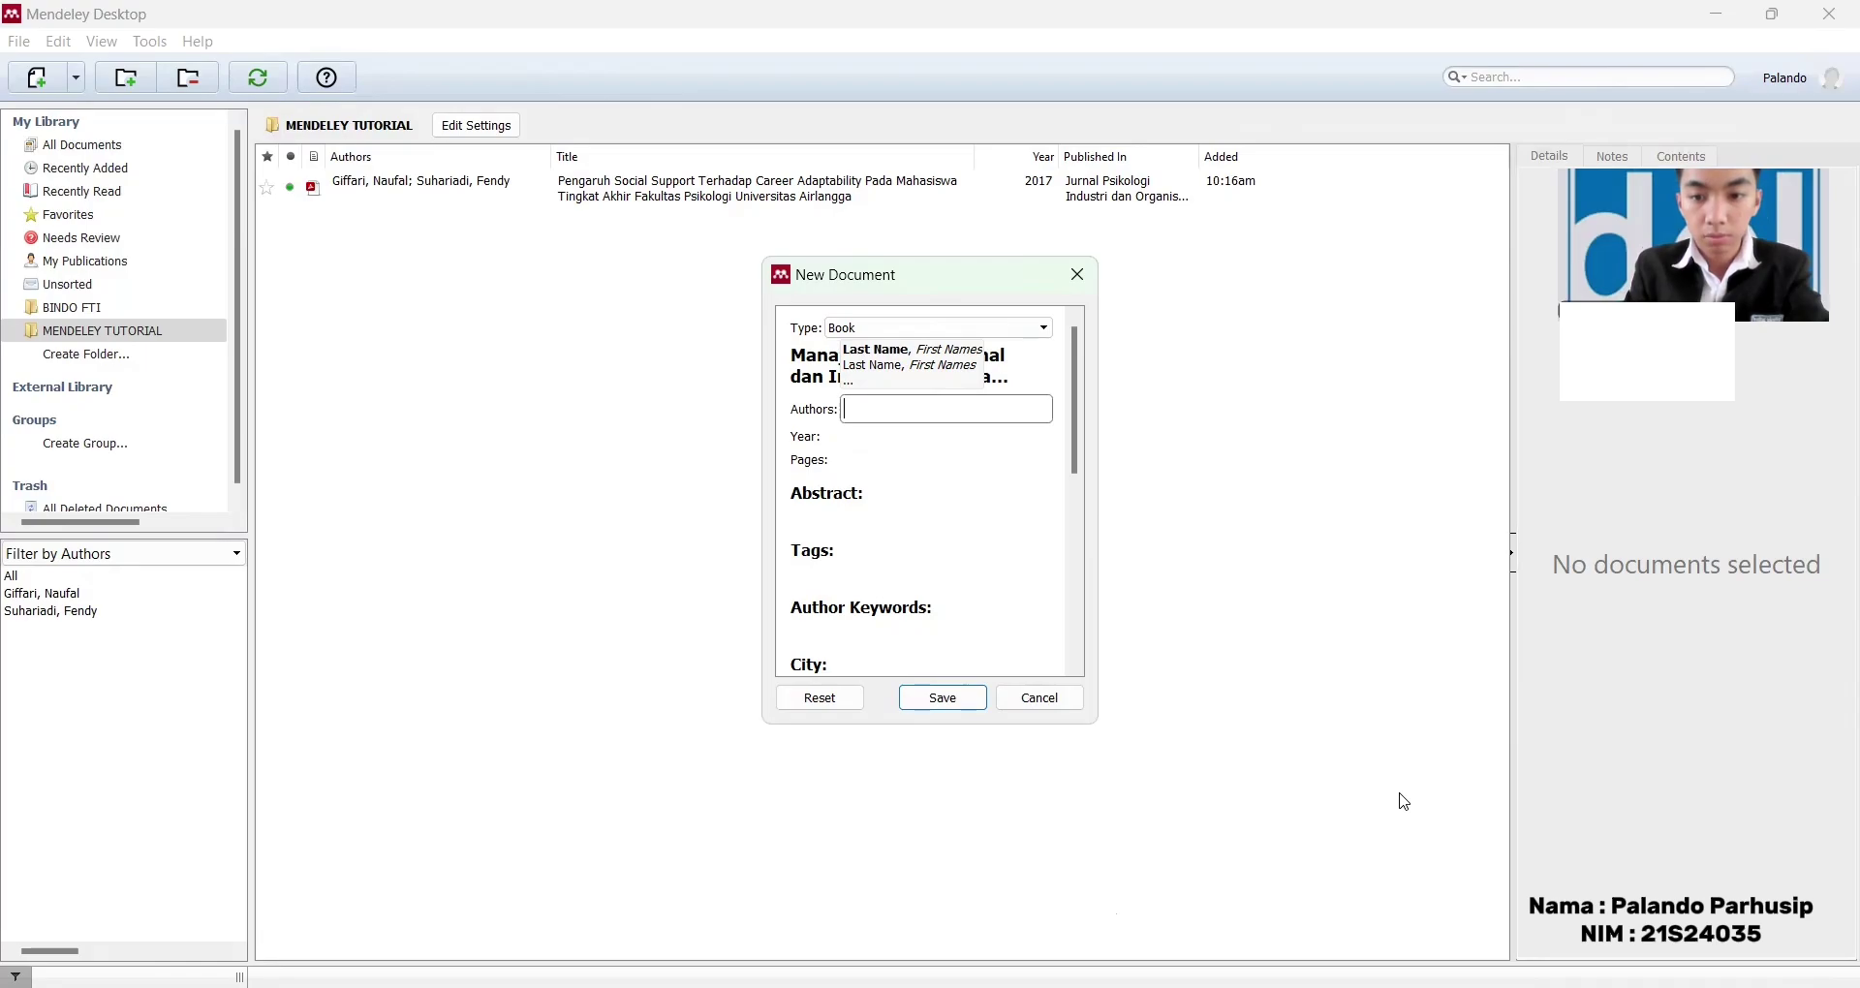
pyautogui.hotkey('alt', 'Tab')
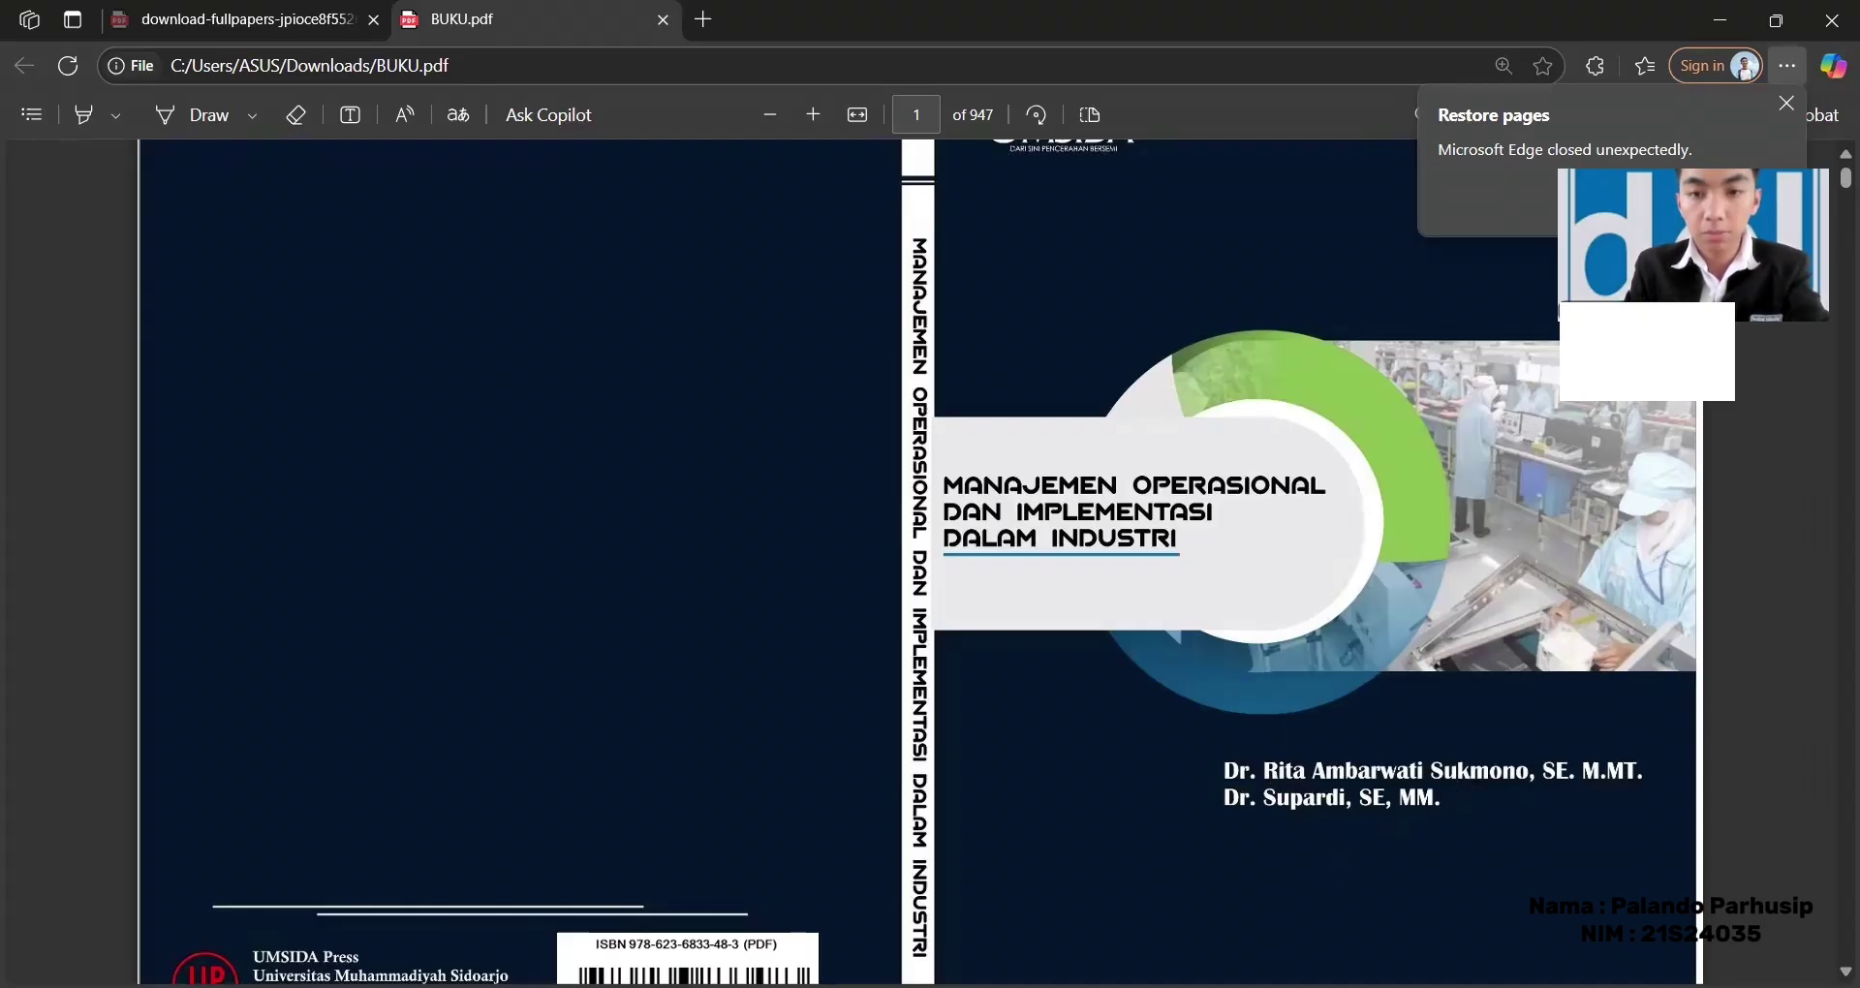
pyautogui.hotkey('alt', 'Tab')
pyautogui.write('Sukomono')
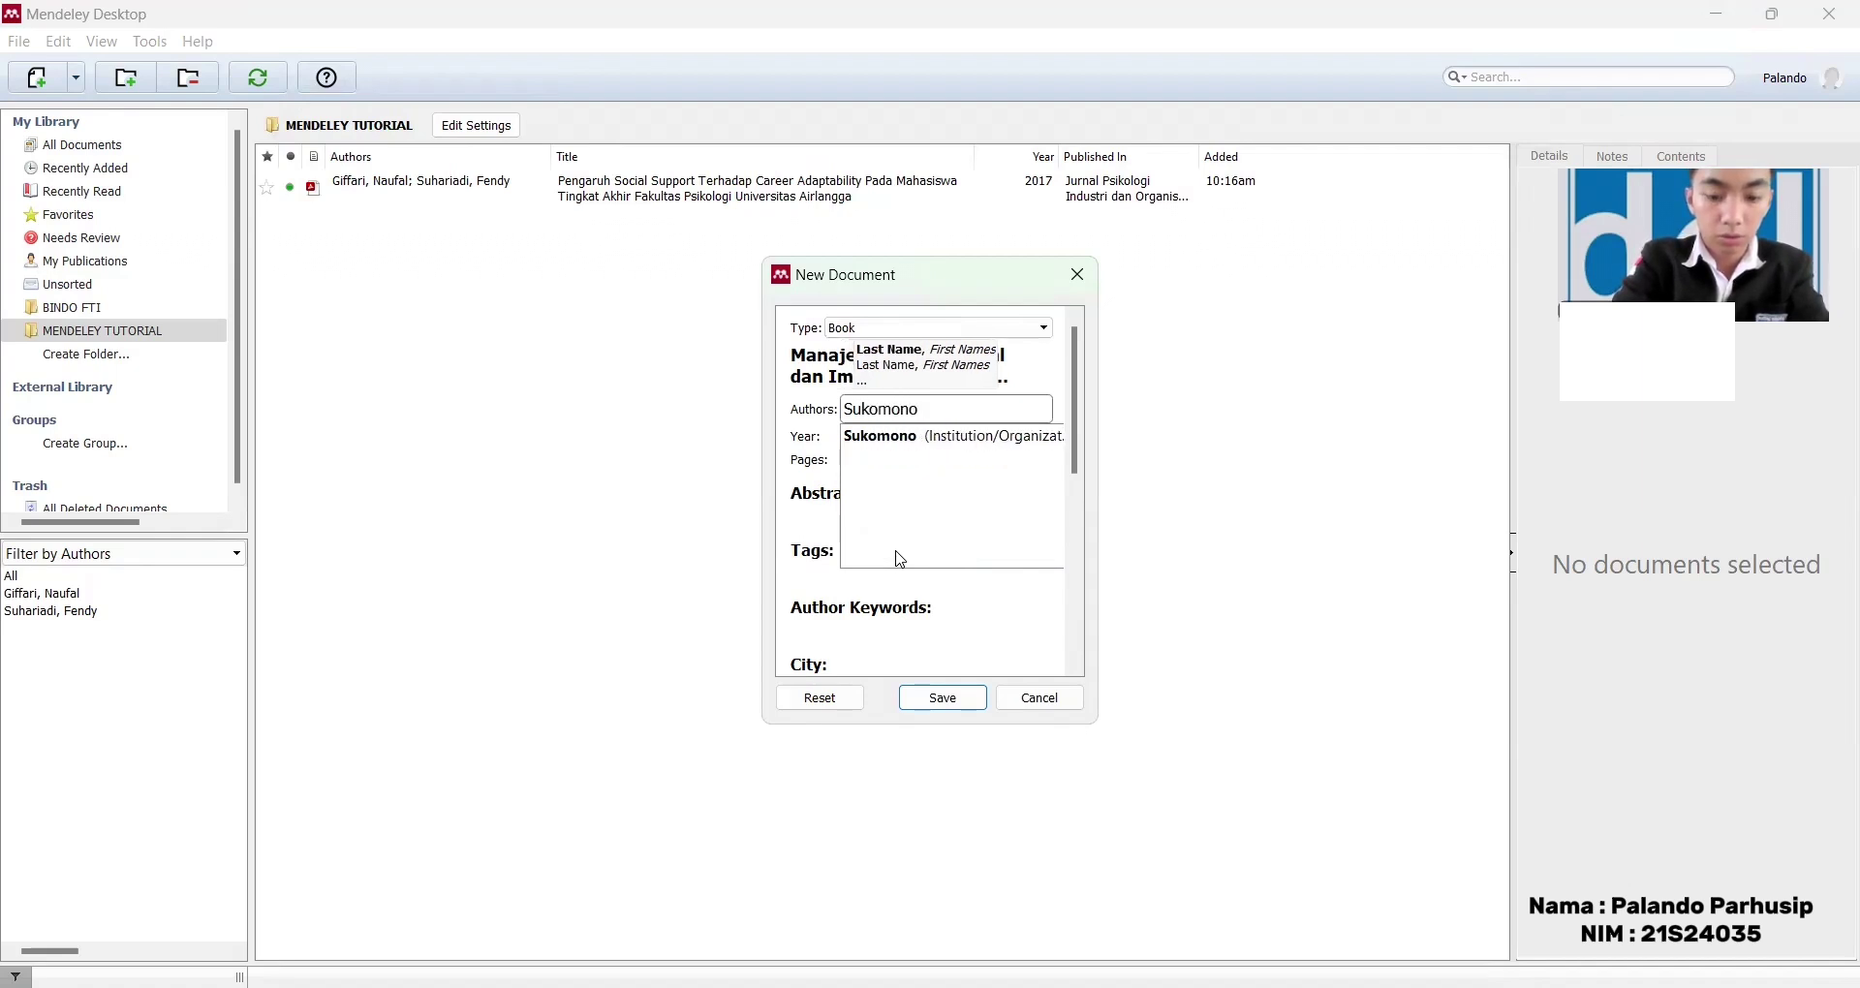
pyautogui.write(' Rita ')
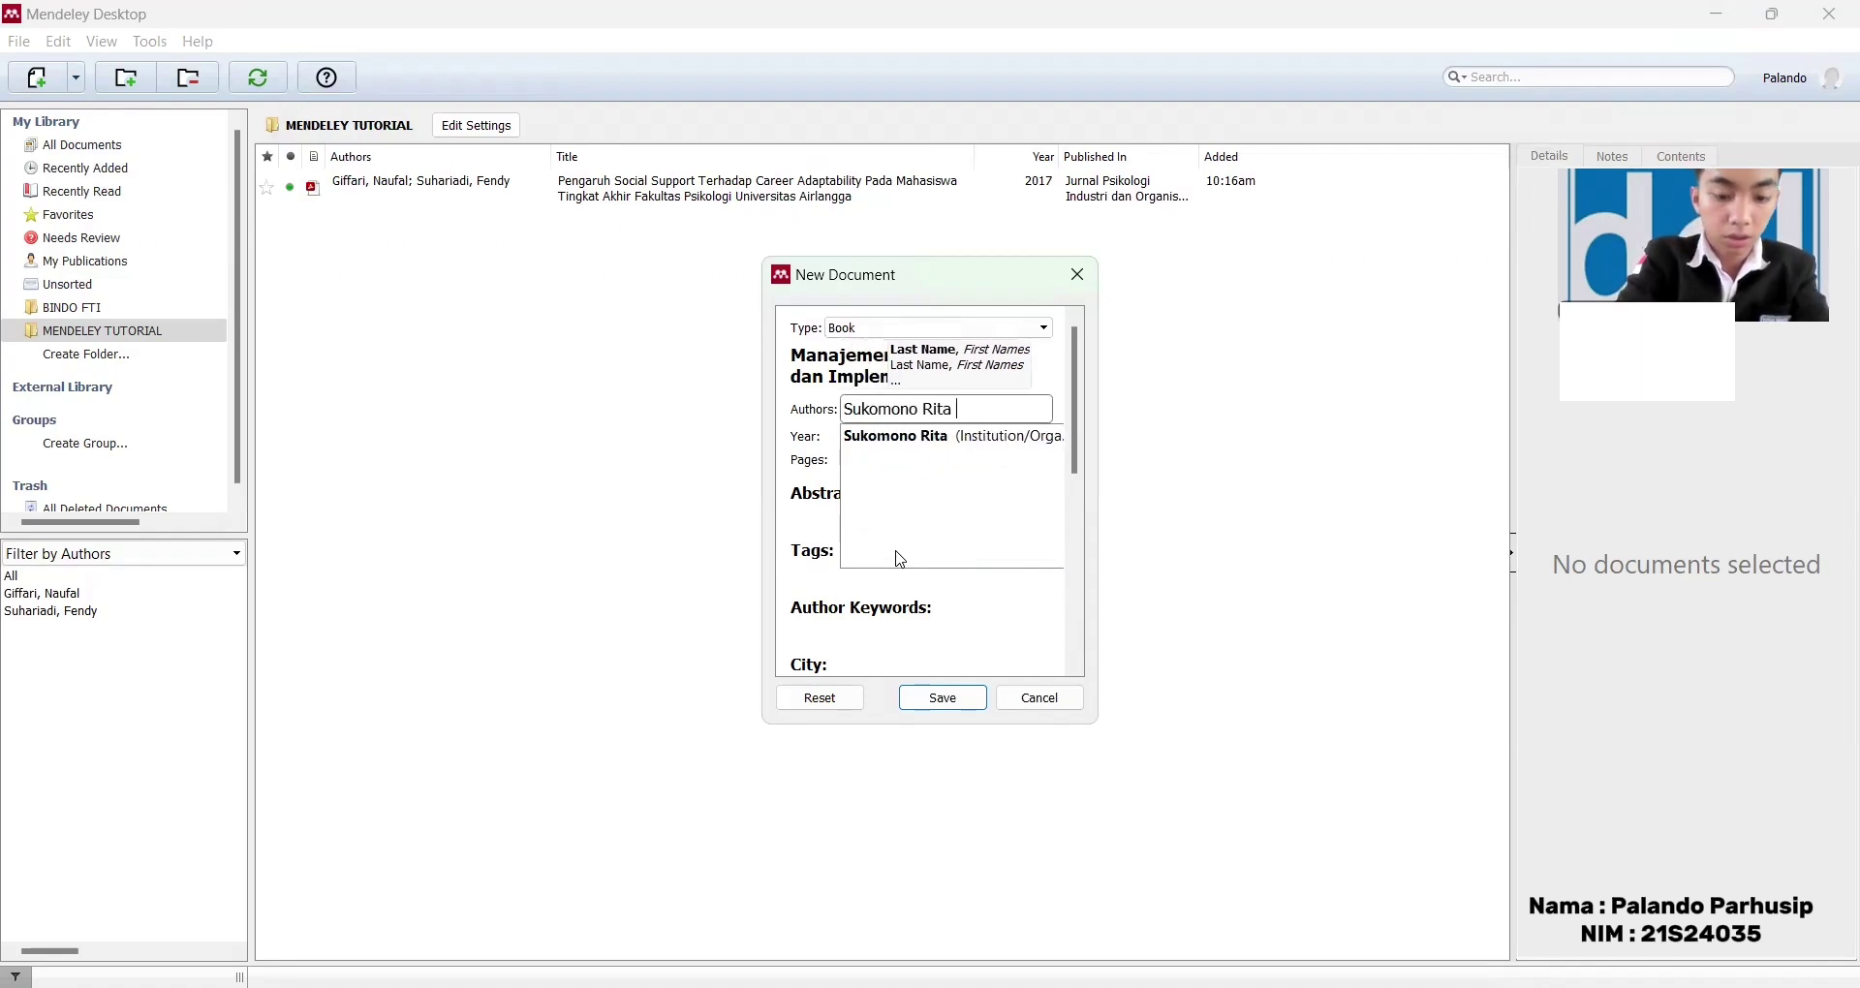
pyautogui.write('Ambawarwati')
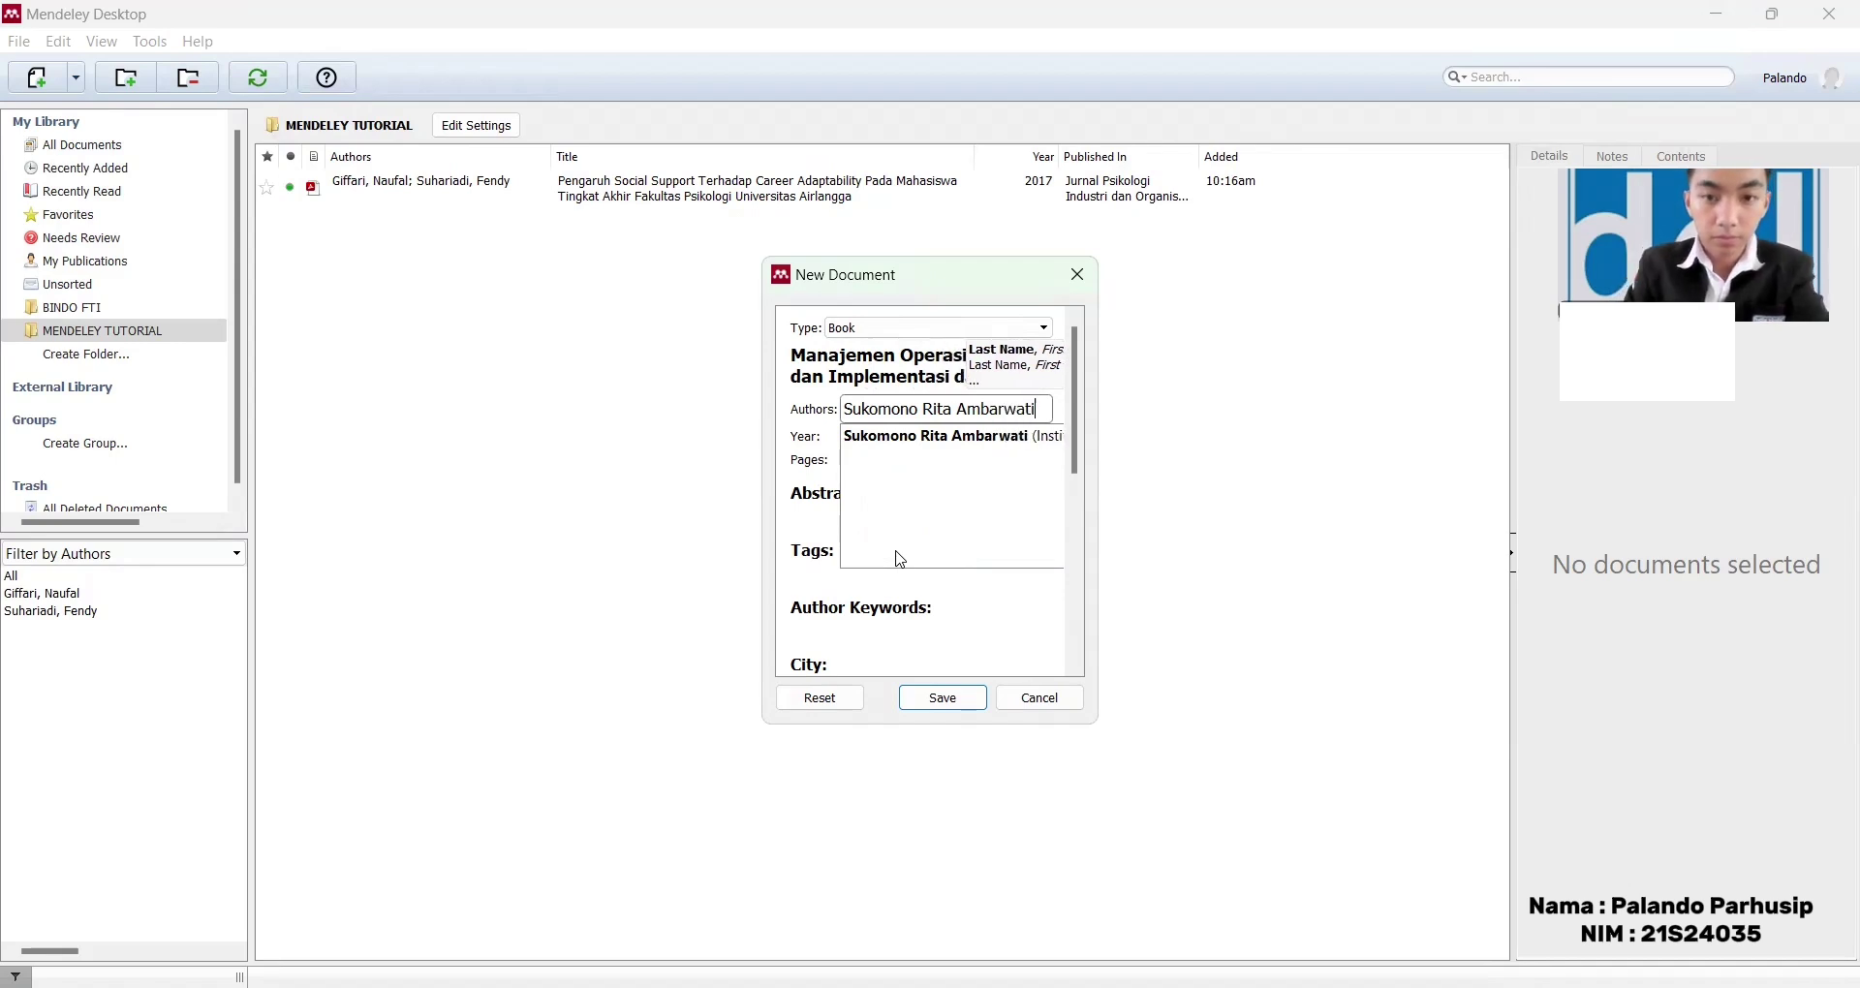
pyautogui.press('Return')
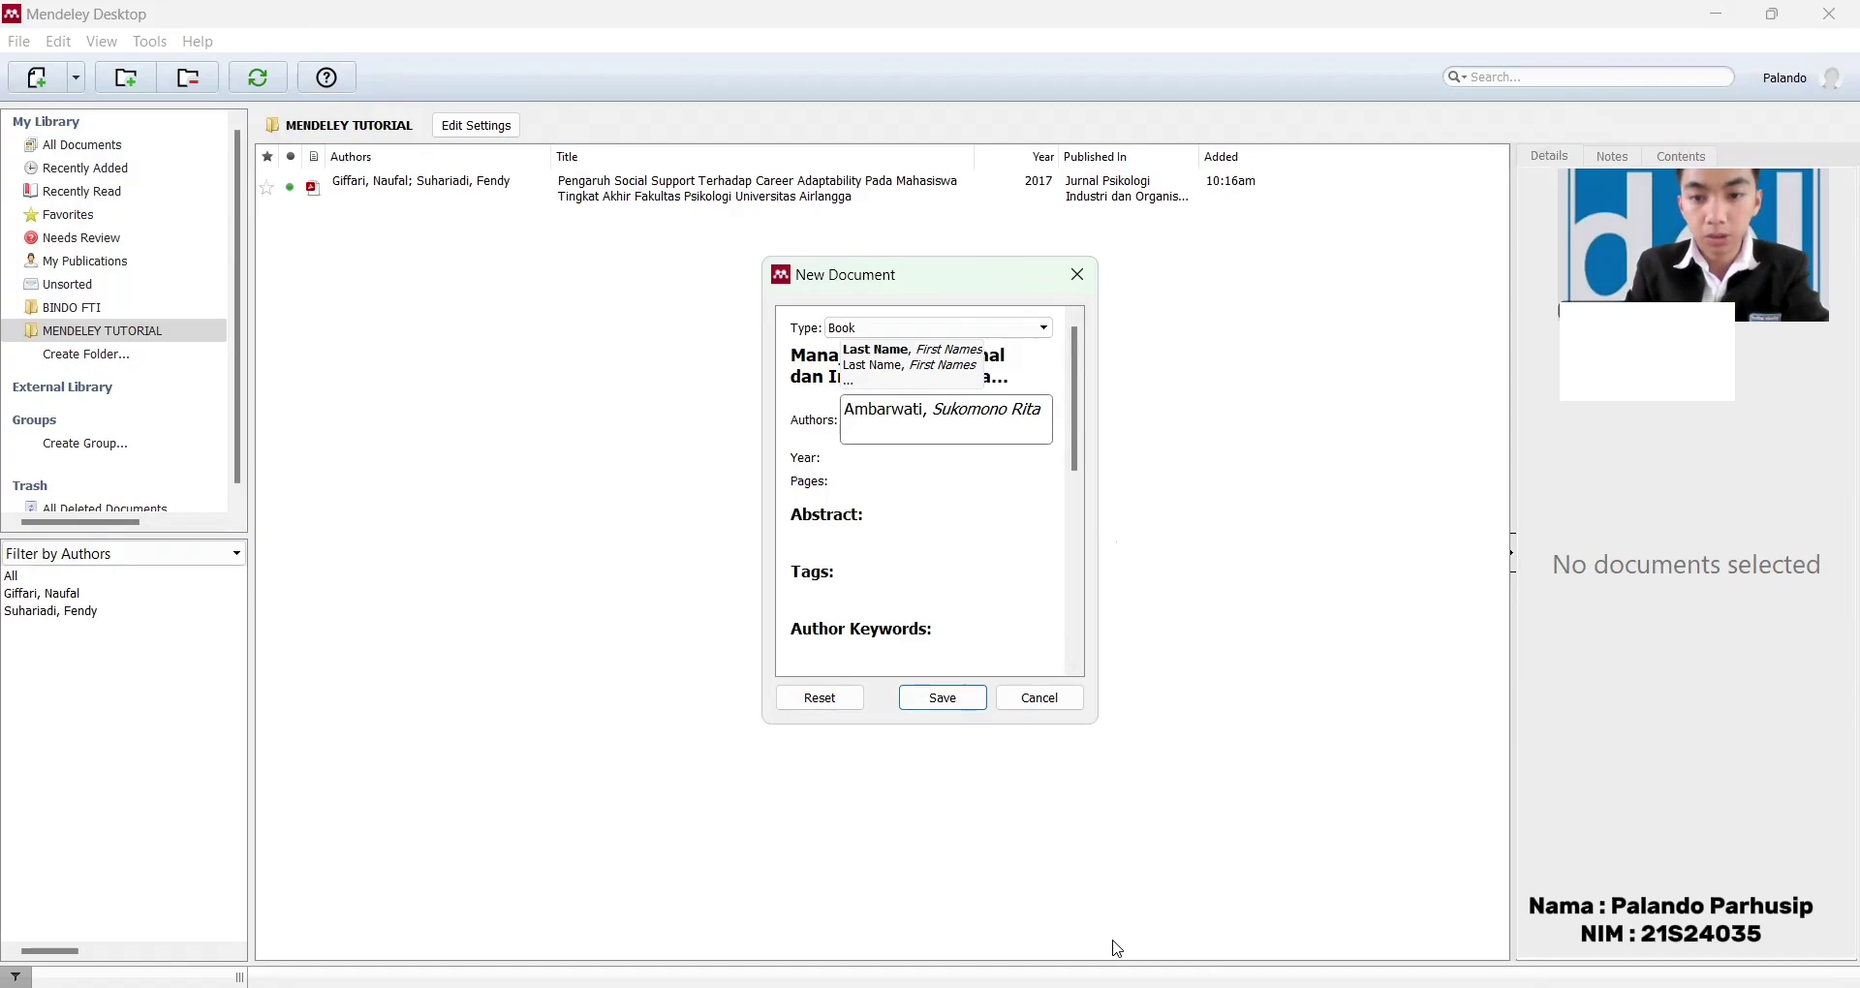
# Step: Add the second author named on the cover of BUKU.pdf to the book entry's authors
pyautogui.hotkey('alt', 'Tab')
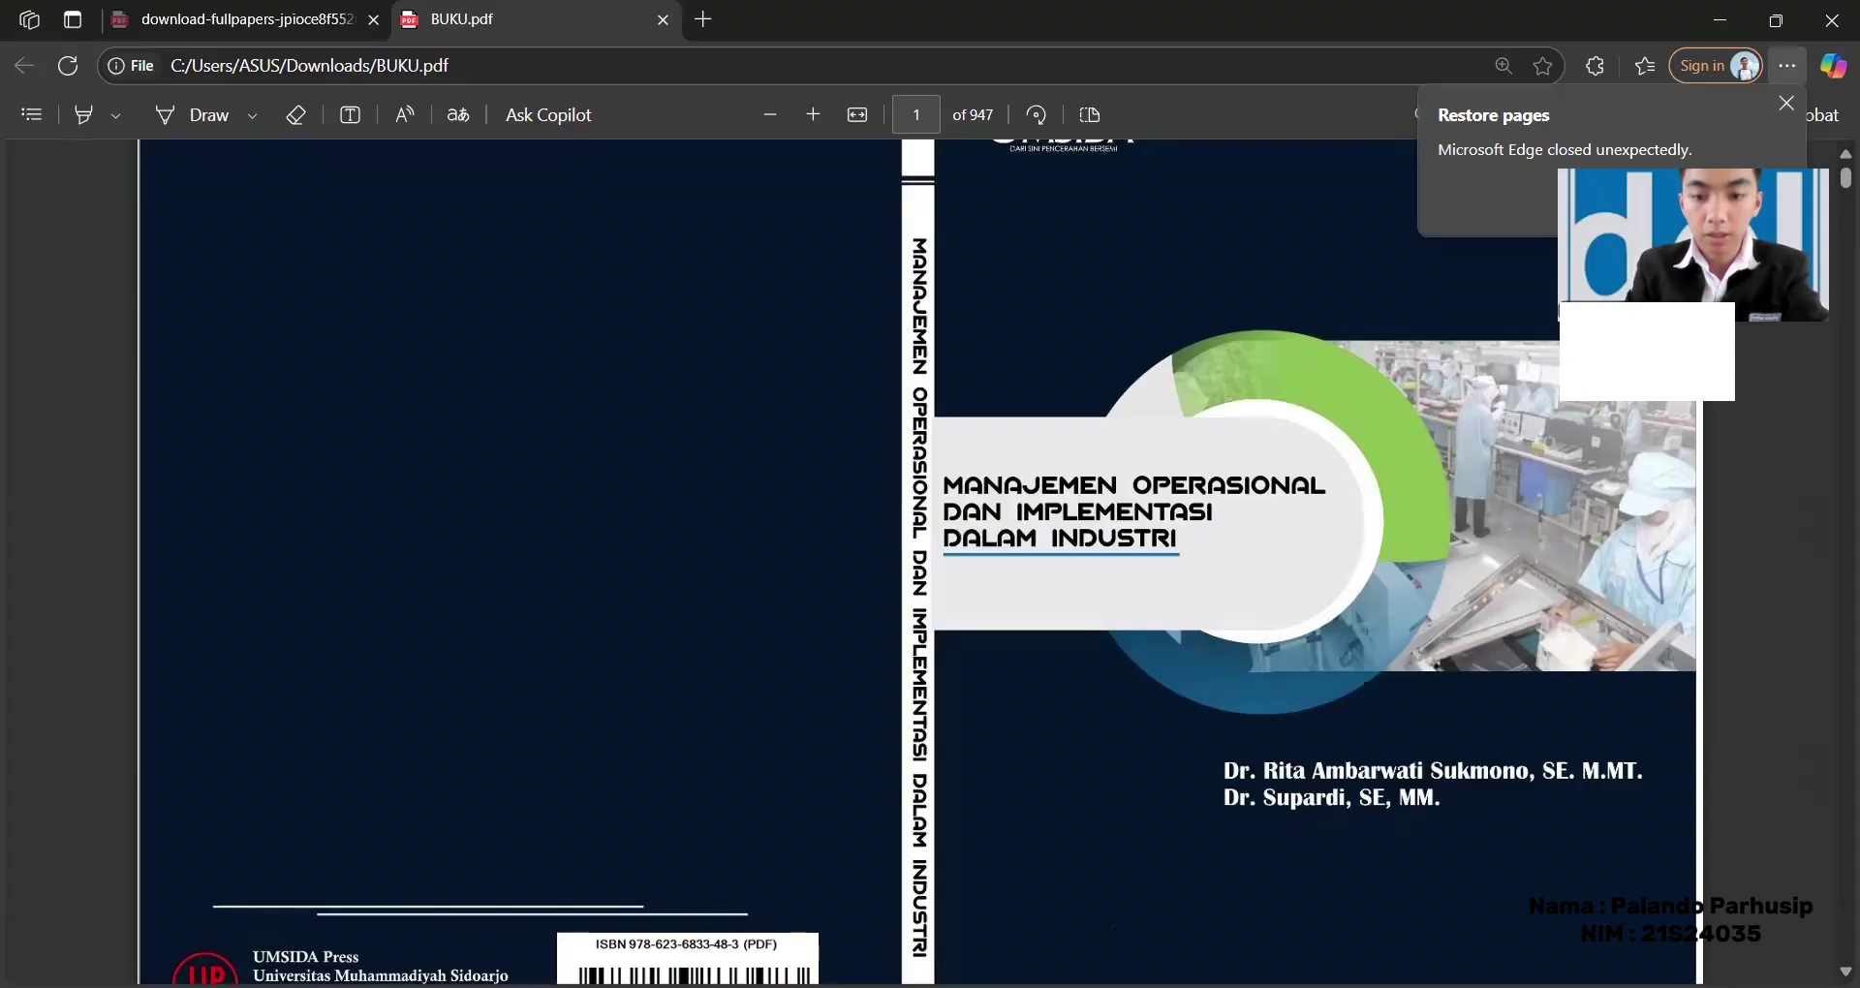
pyautogui.hotkey('alt', 'Tab')
pyautogui.write('pa')
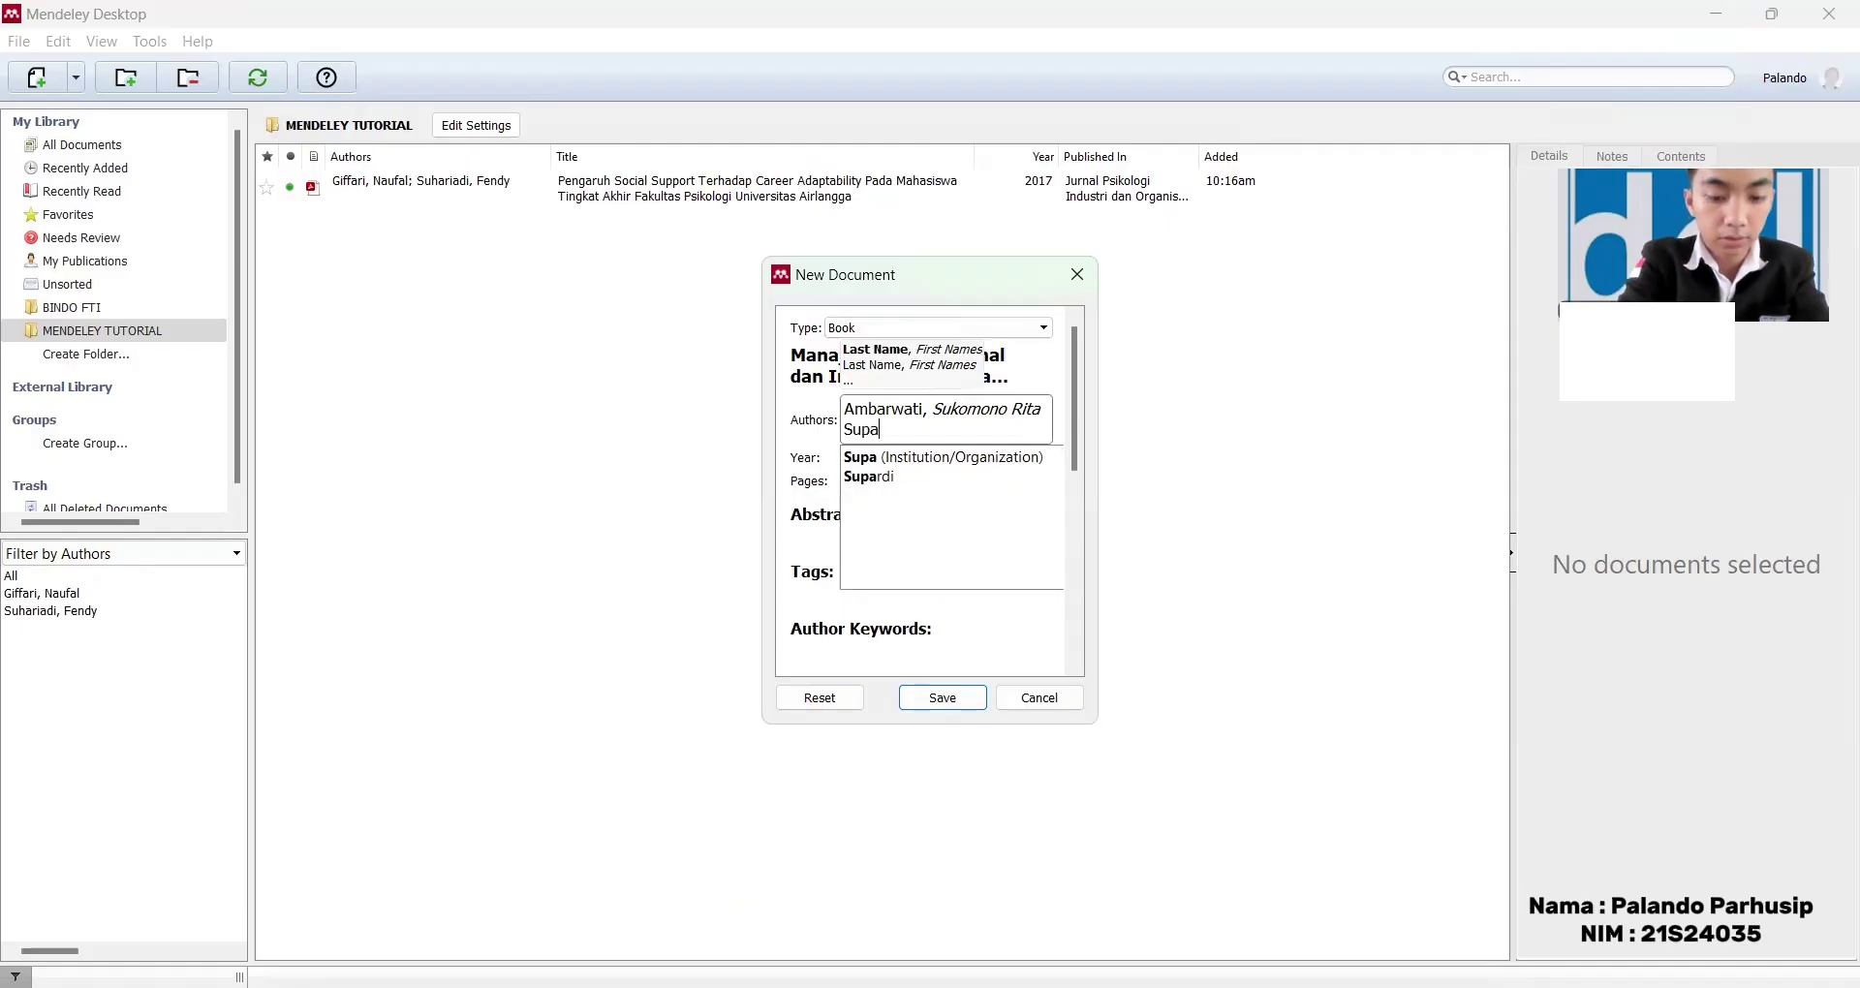
pyautogui.write('rdi')
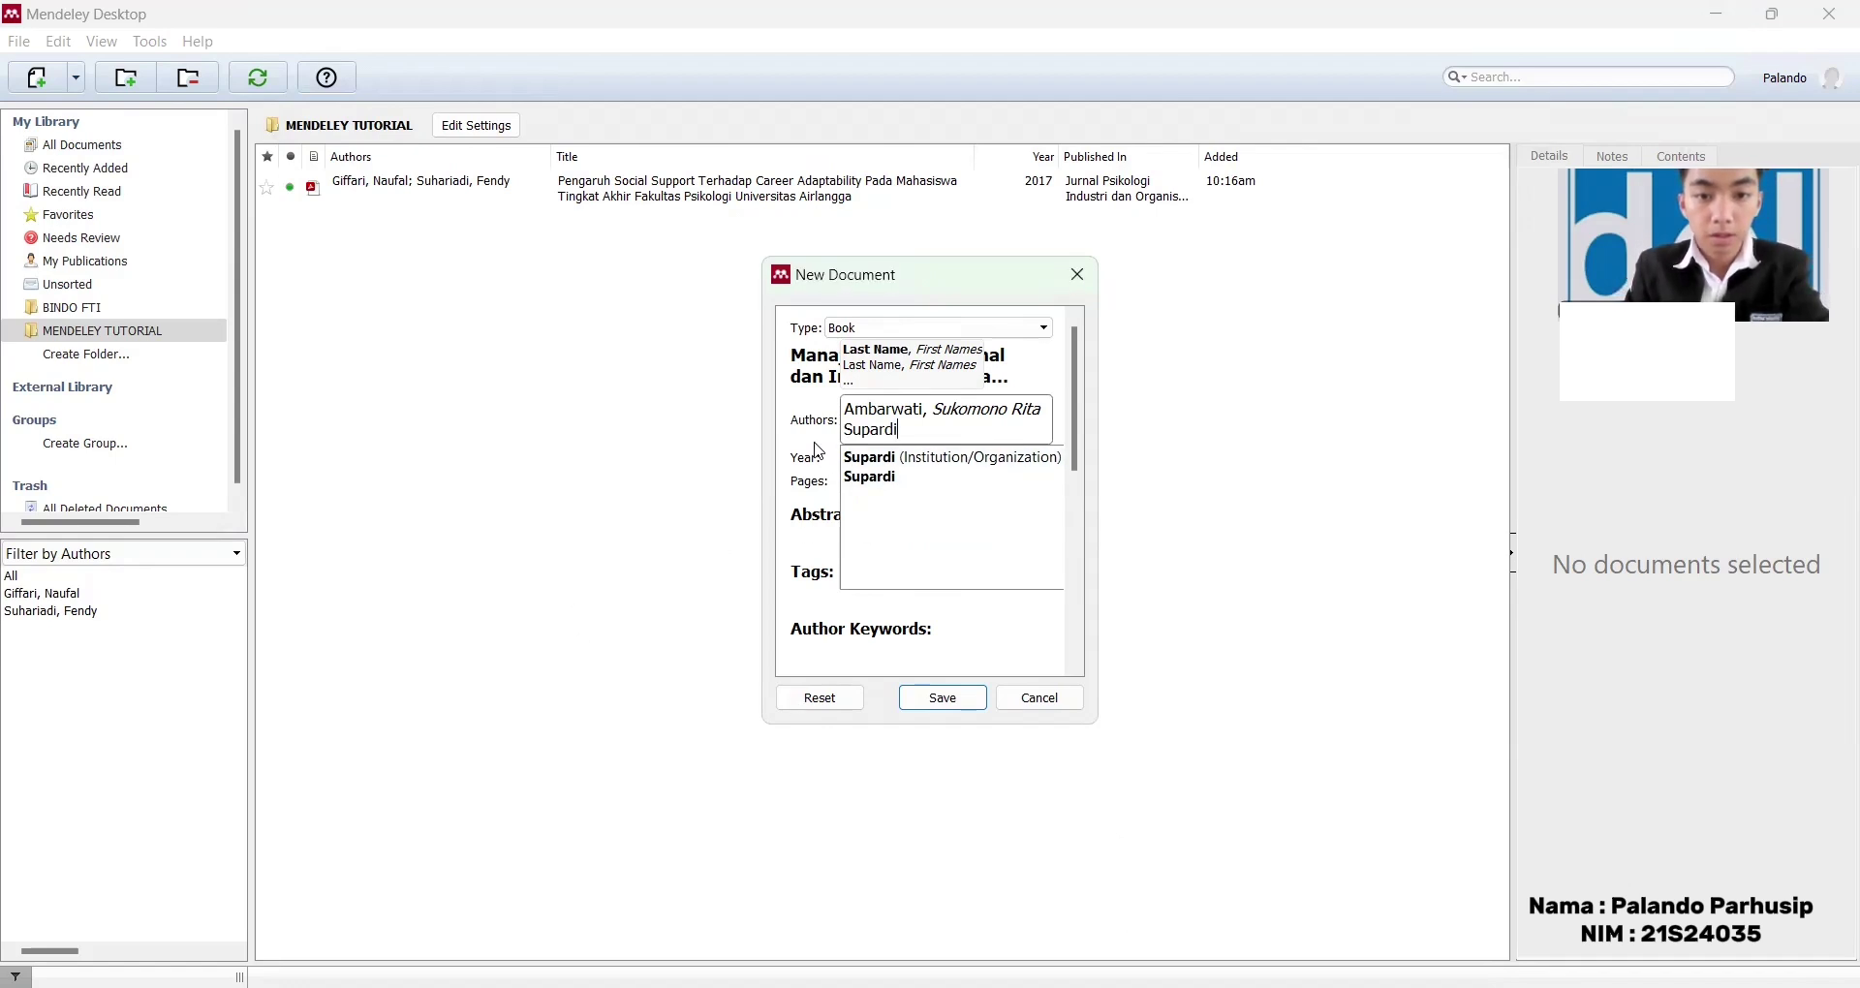
pyautogui.click(868, 450)
# Step: Look up the publication year on the title page of BUKU.pdf and set the book entry's year to 2020
pyautogui.click(868, 437)
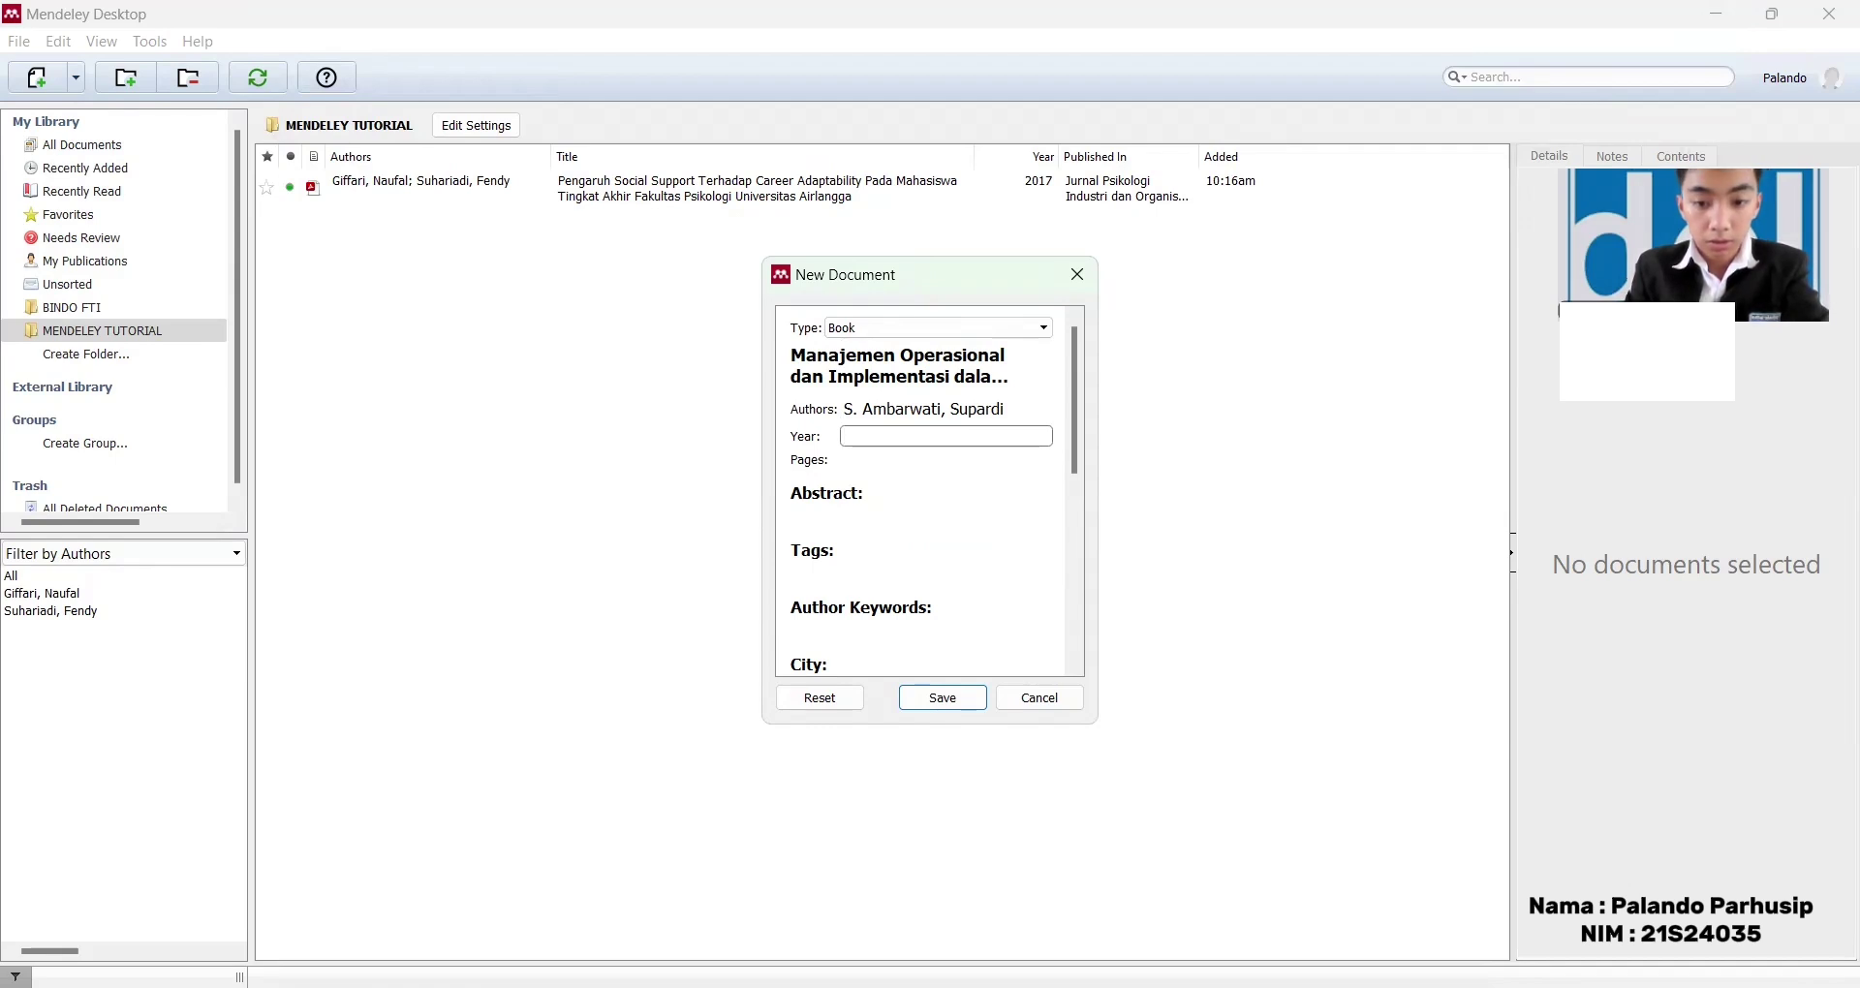
pyautogui.hotkey('alt', 'Tab')
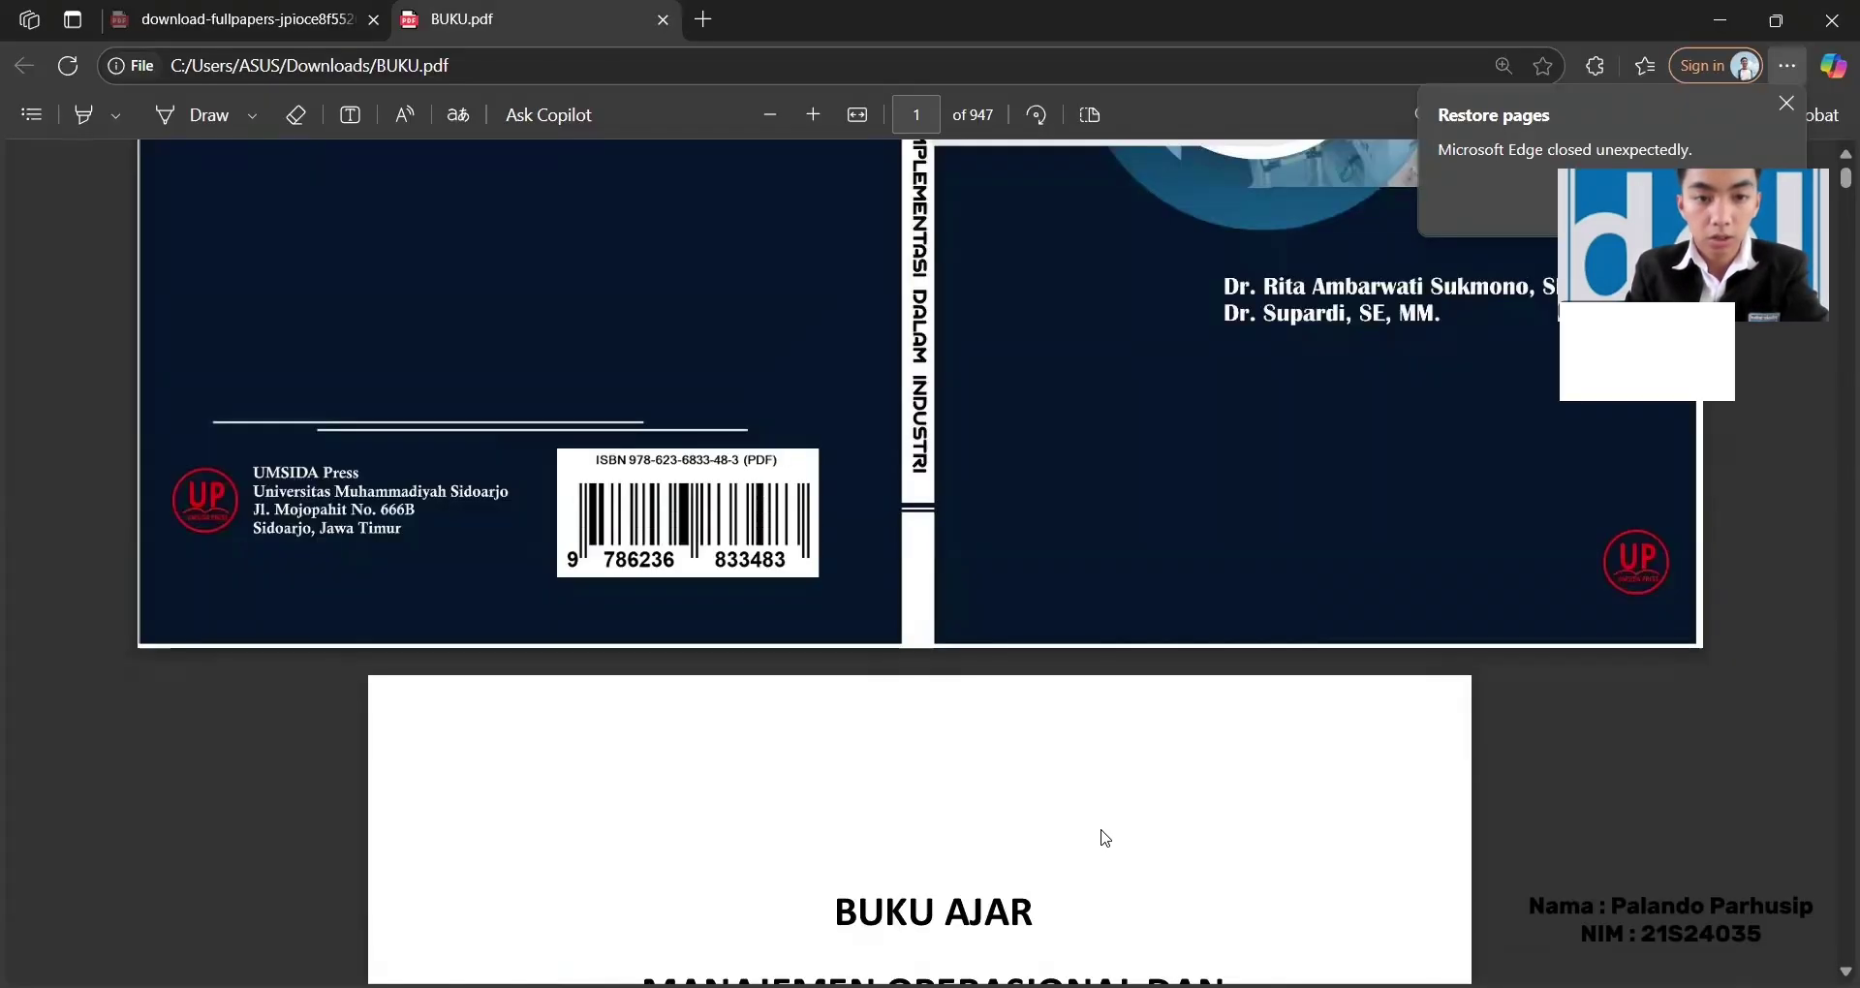
pyautogui.scroll(-4, 1103, 838)
pyautogui.scroll(-8, 1107, 839)
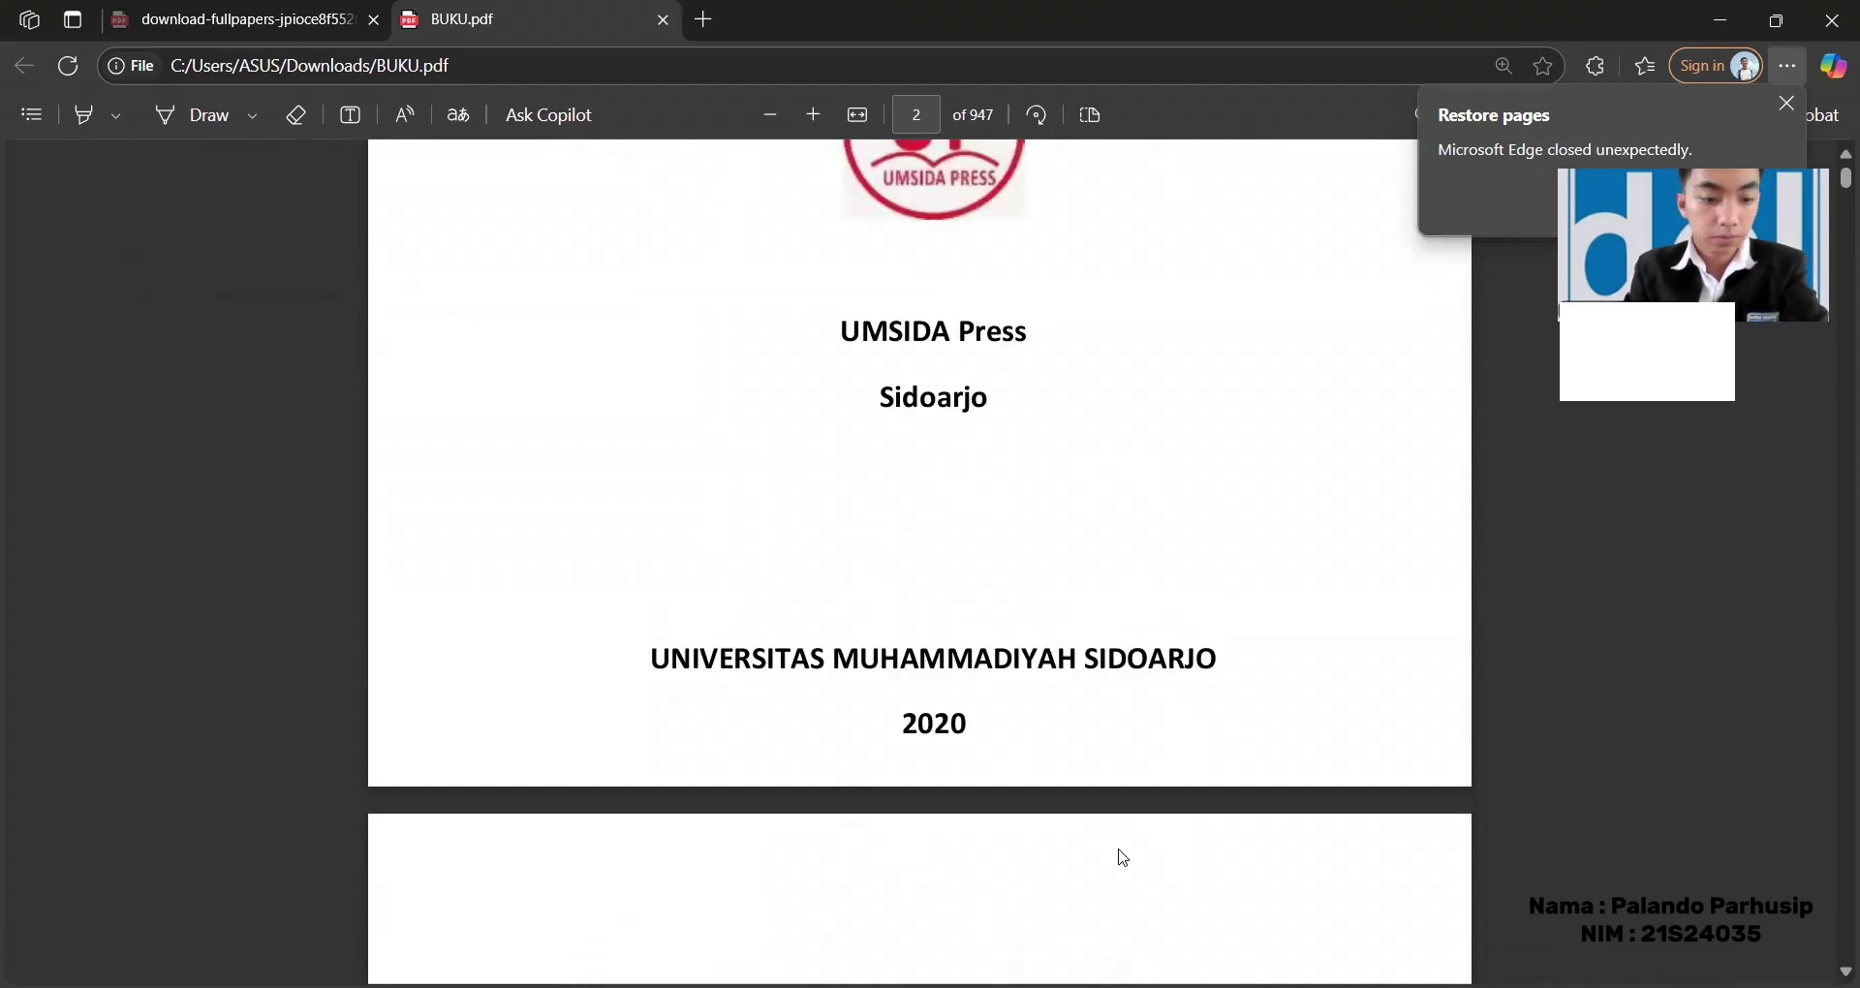
pyautogui.hotkey('alt', 'Tab')
pyautogui.write('2020')
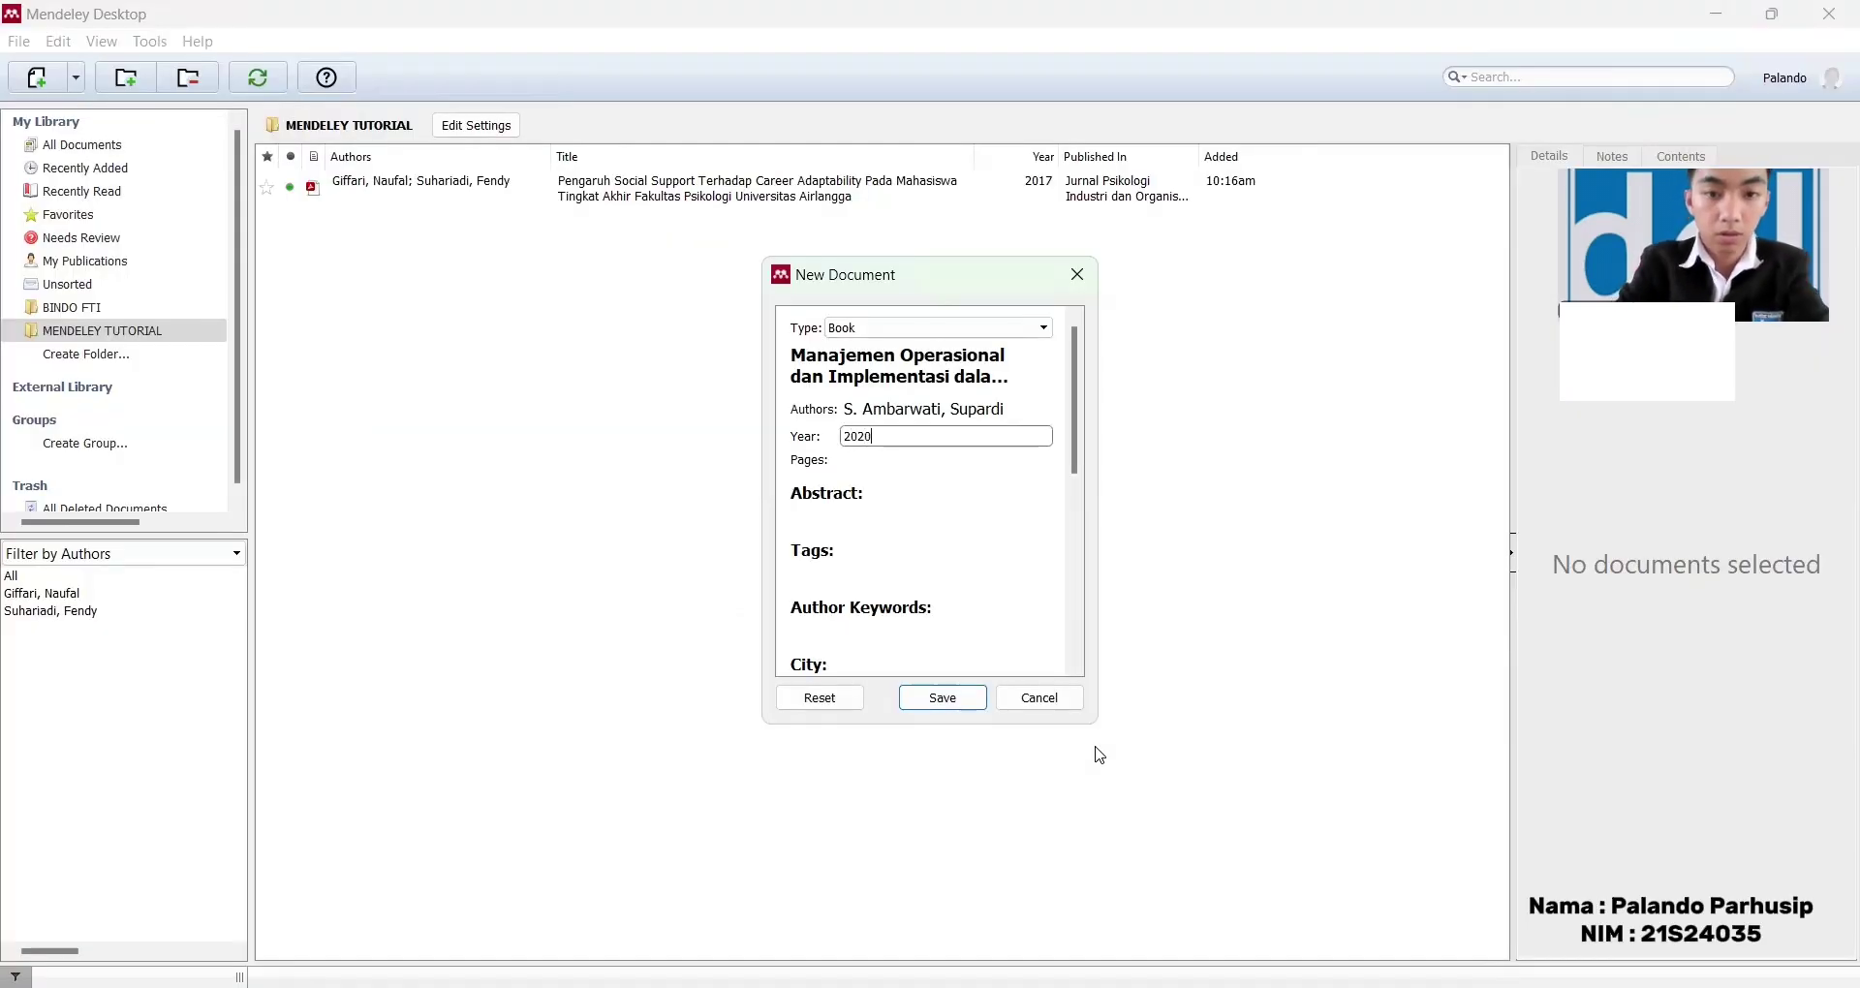
# Step: Check the last page number of BUKU.pdf and set the book entry's pages to 1-946
pyautogui.click(860, 462)
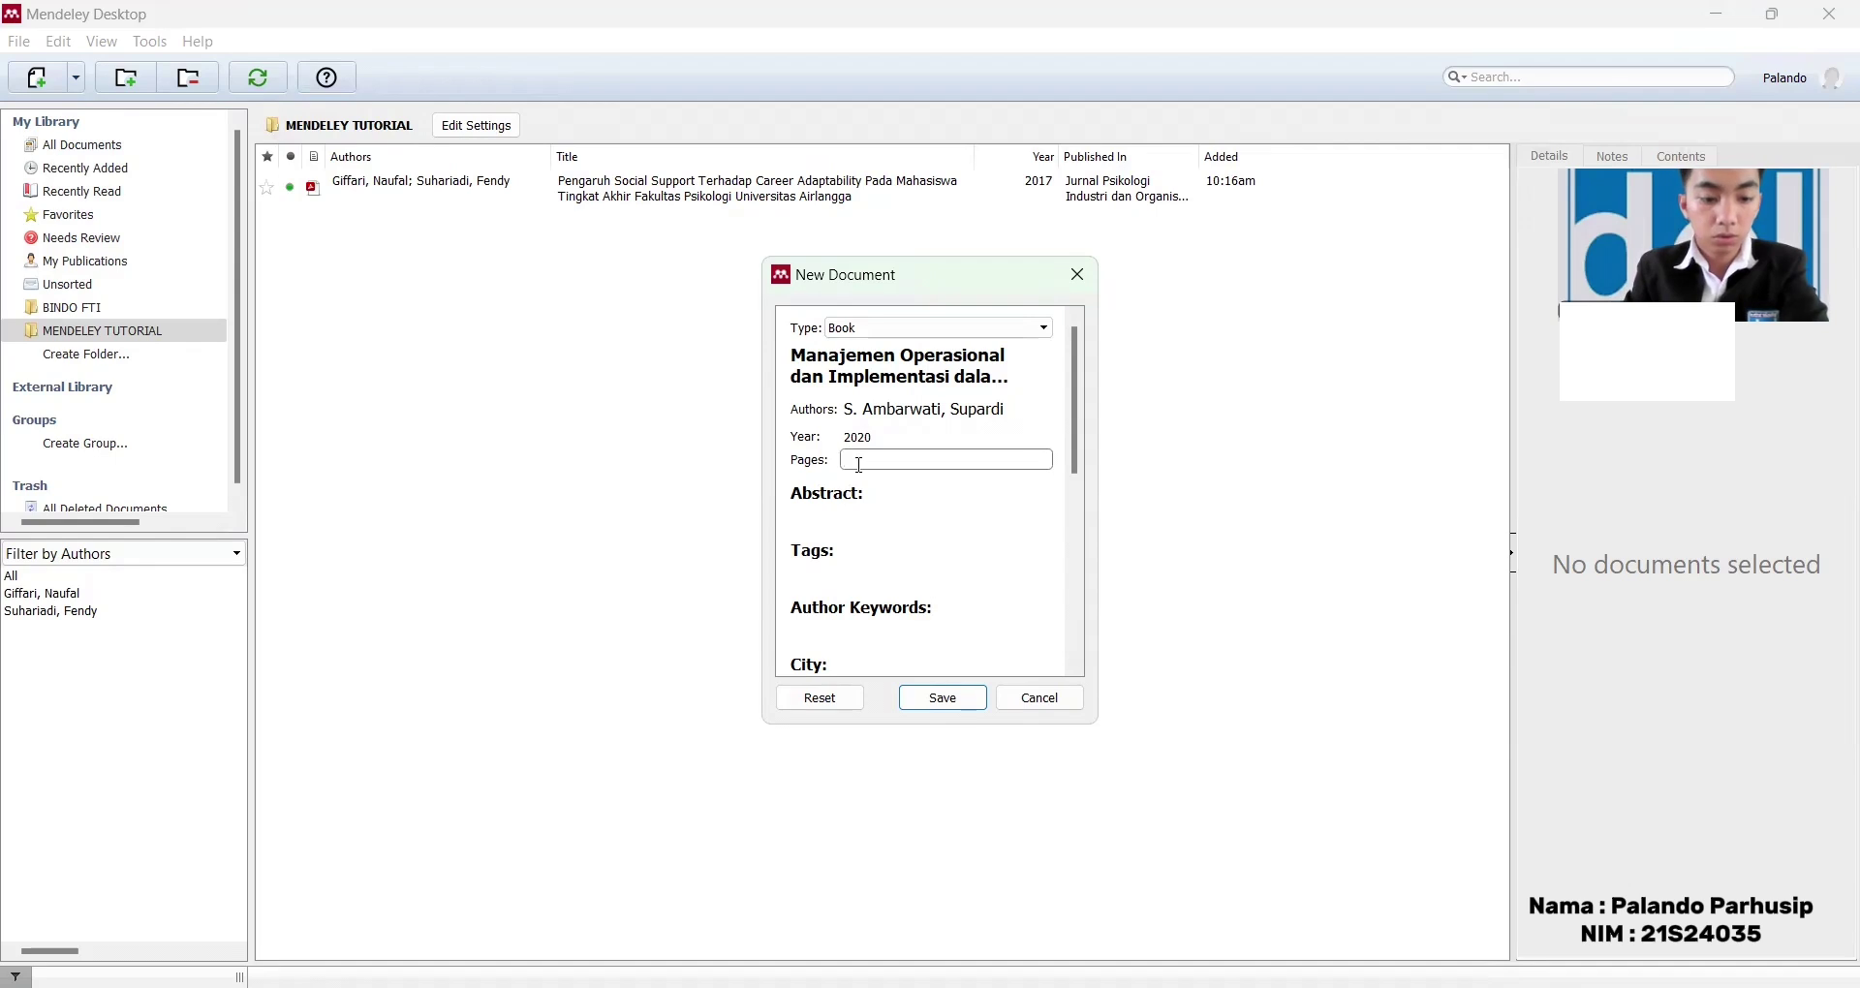
pyautogui.write('1-')
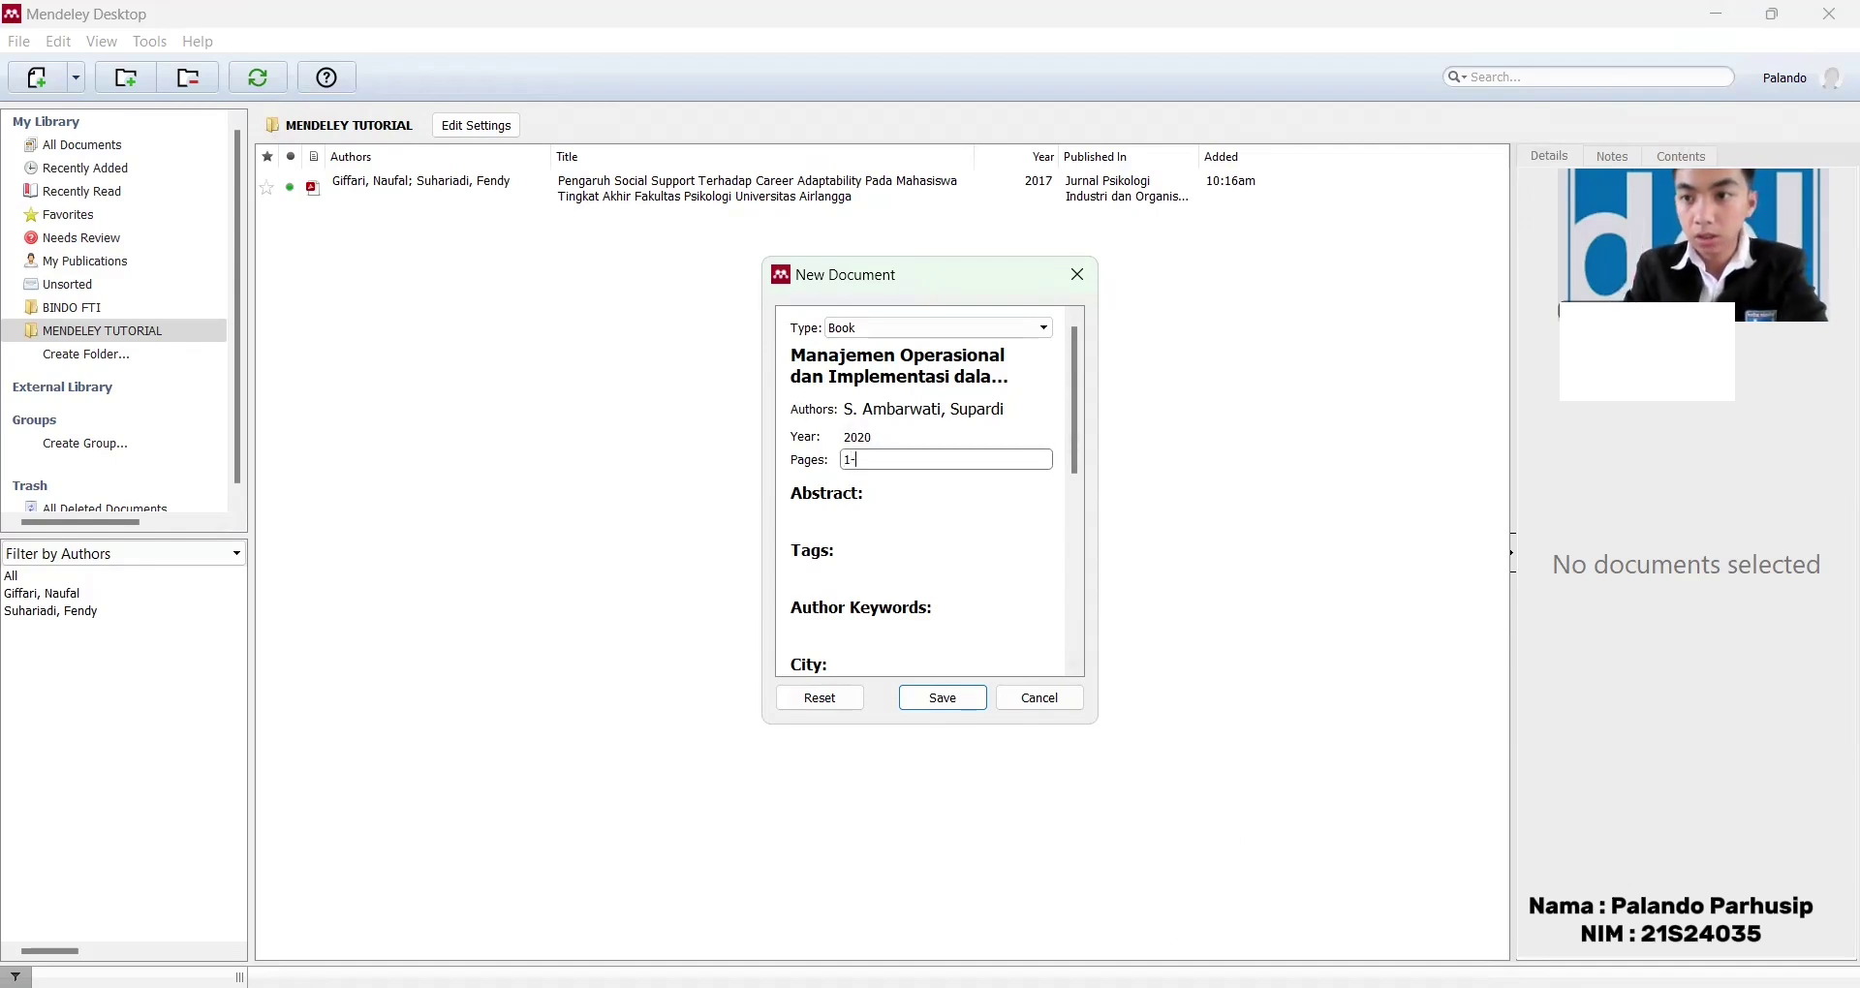
pyautogui.hotkey('alt', 'Tab')
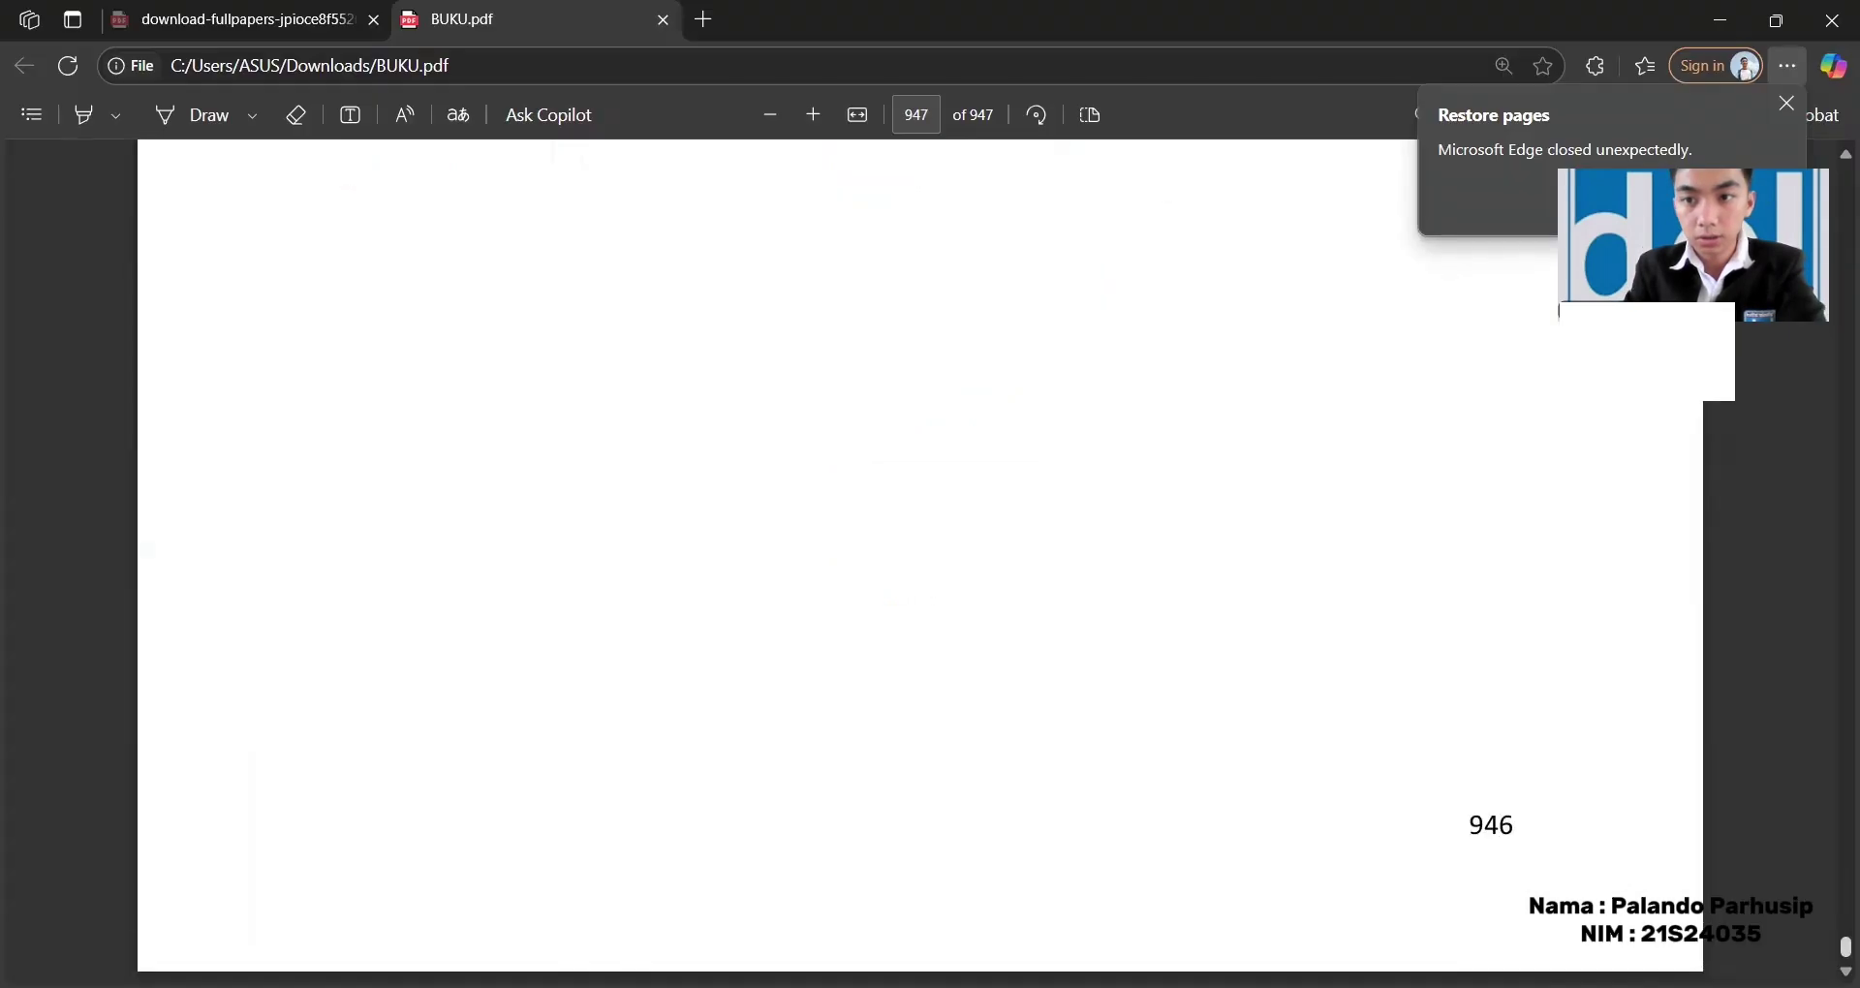
pyautogui.moveTo(1845, 945); pyautogui.dragTo(1821, 160)
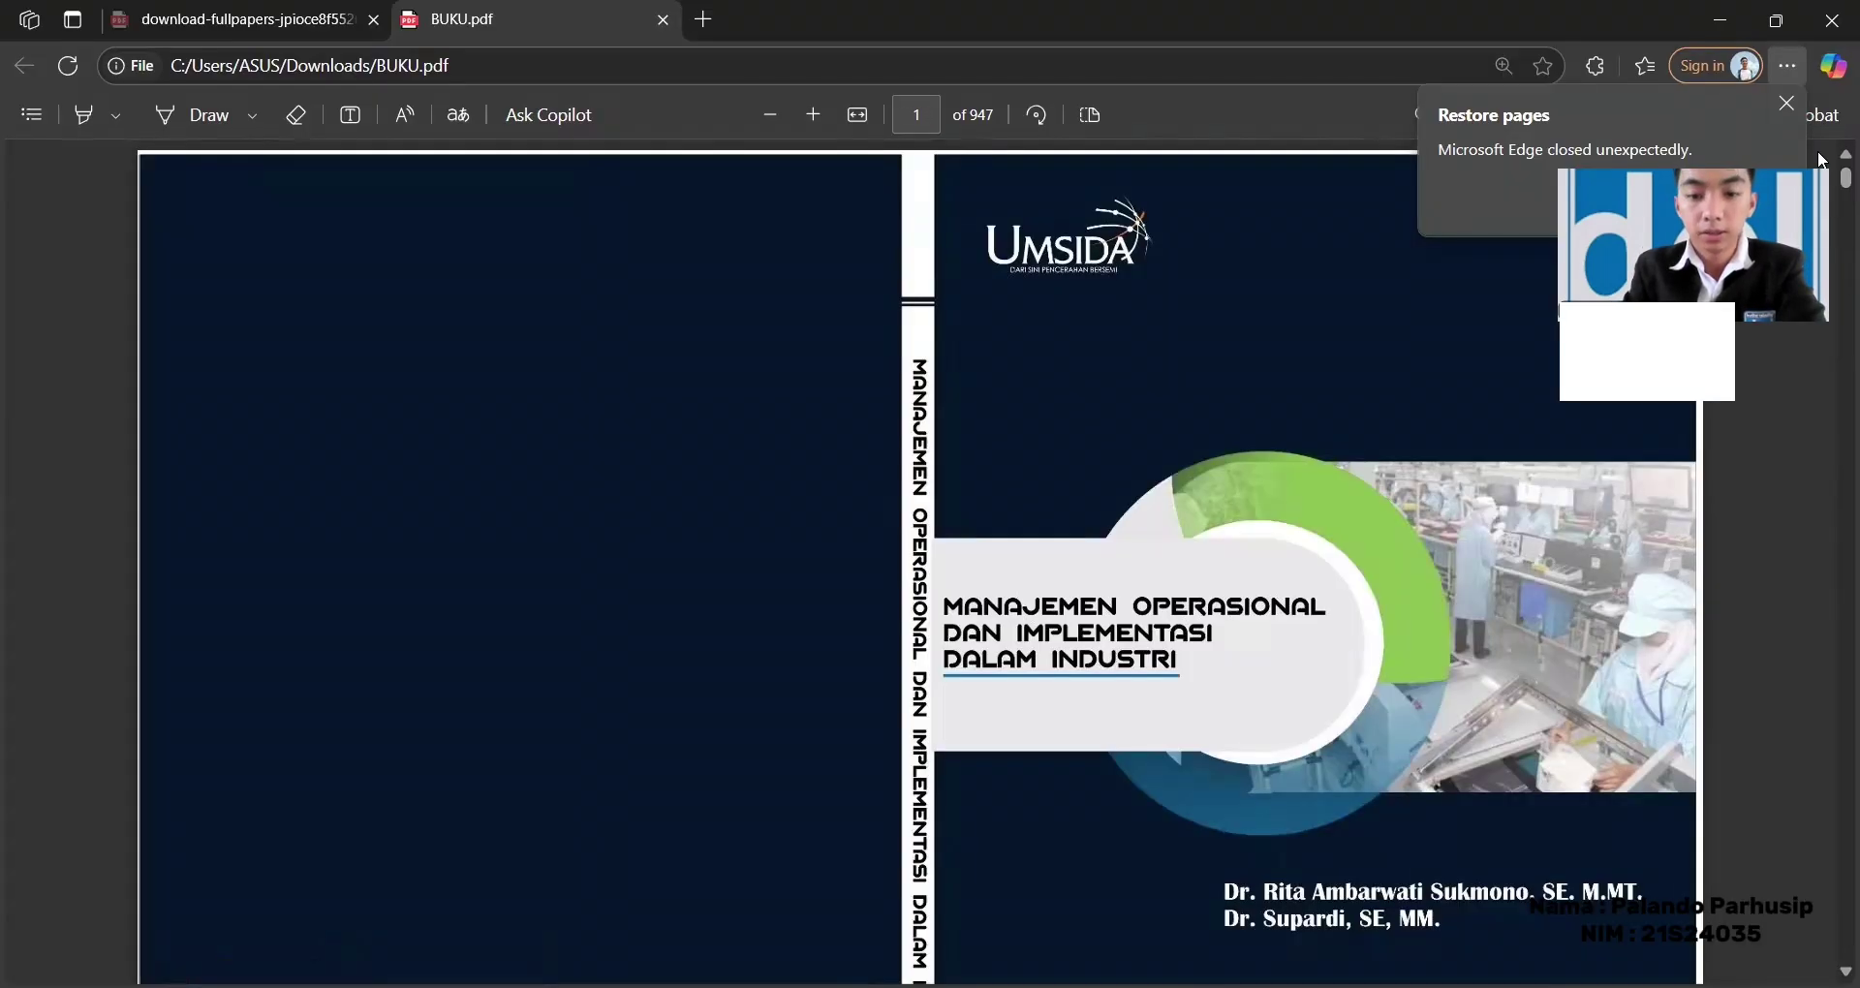
pyautogui.hotkey('alt', 'Tab')
pyautogui.write('9')
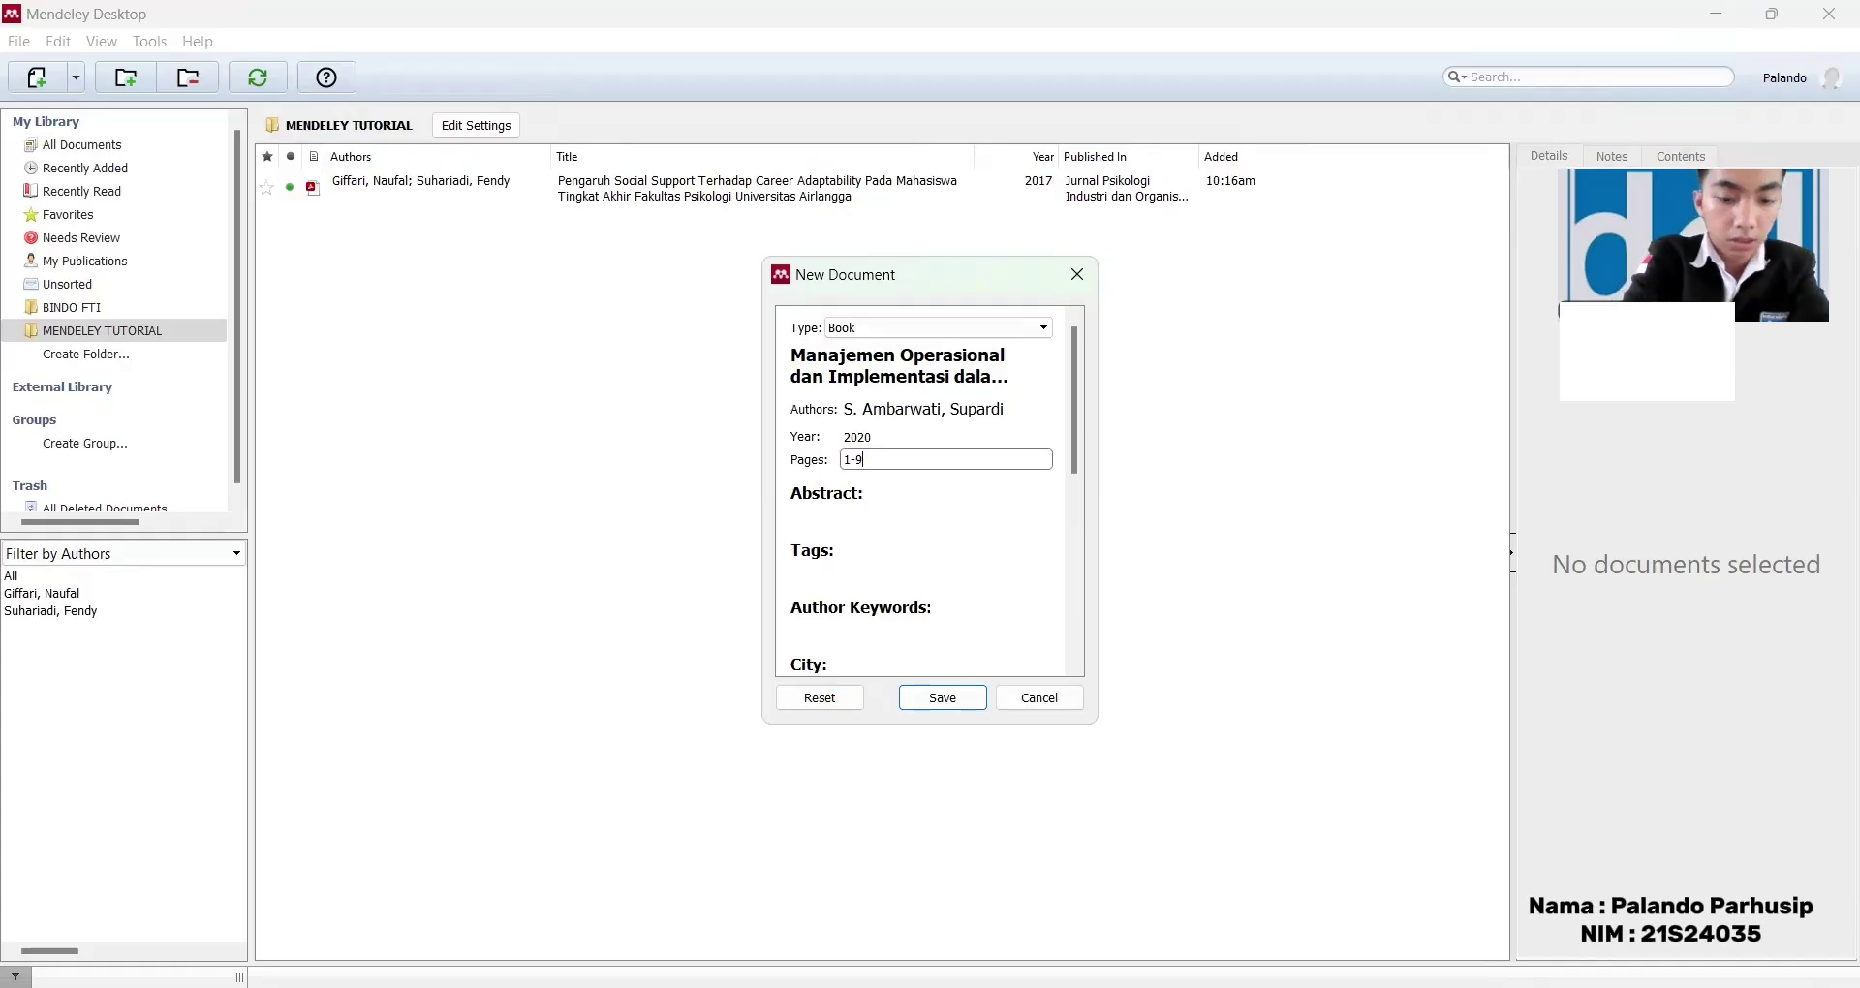
pyautogui.write('46')
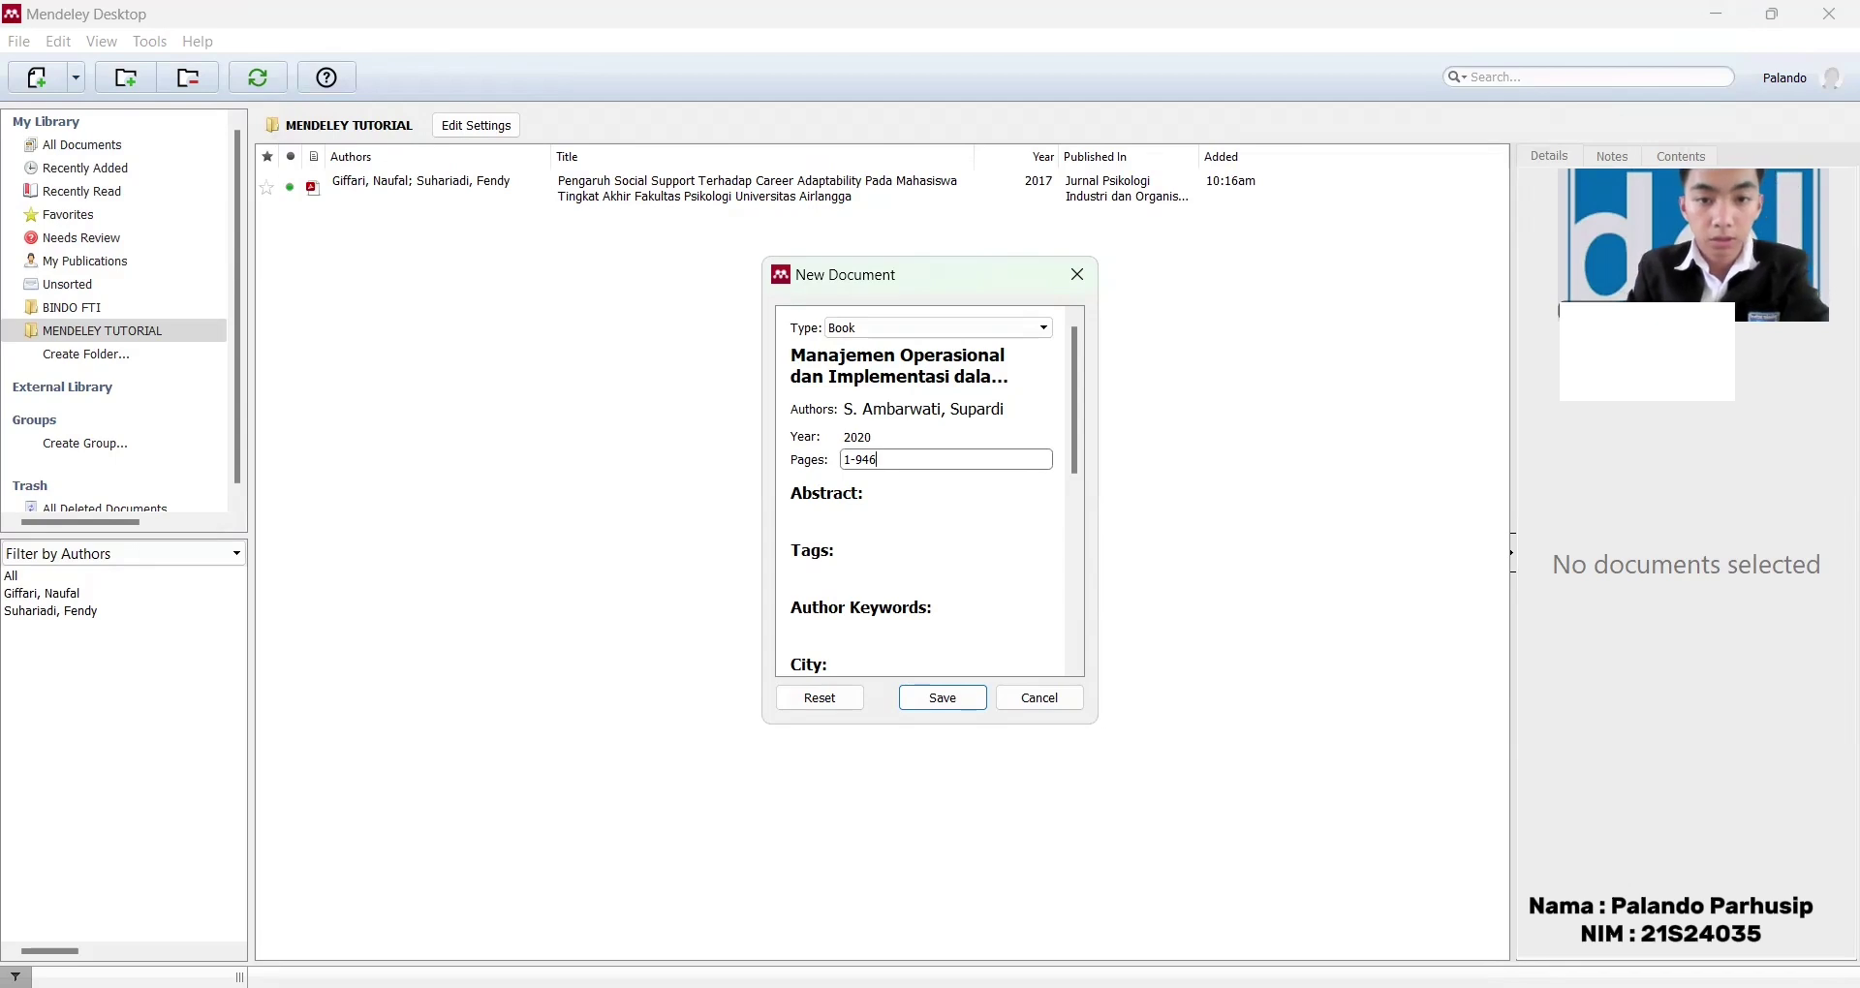
# Step: Look up the publisher's location on the cover of BUKU.pdf and set the book entry's city to Sidoarjo , jawa Timur
pyautogui.click(894, 516)
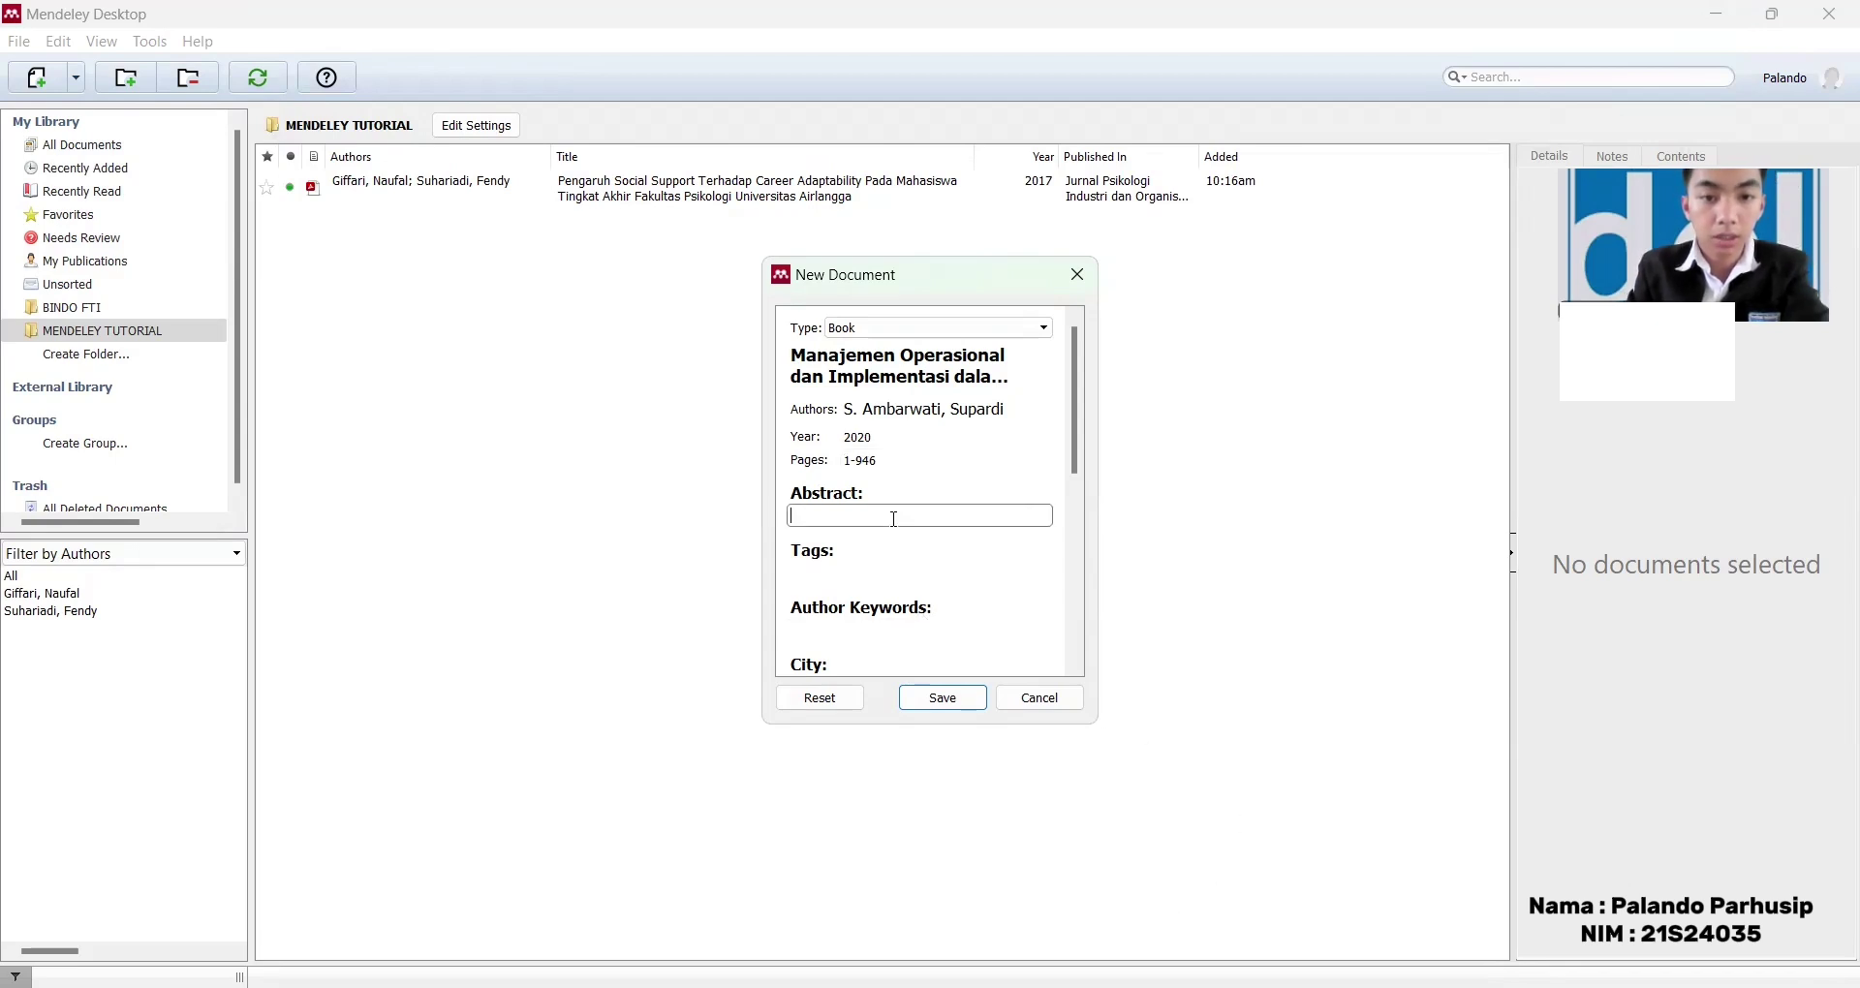
pyautogui.scroll(-2, 1017, 510)
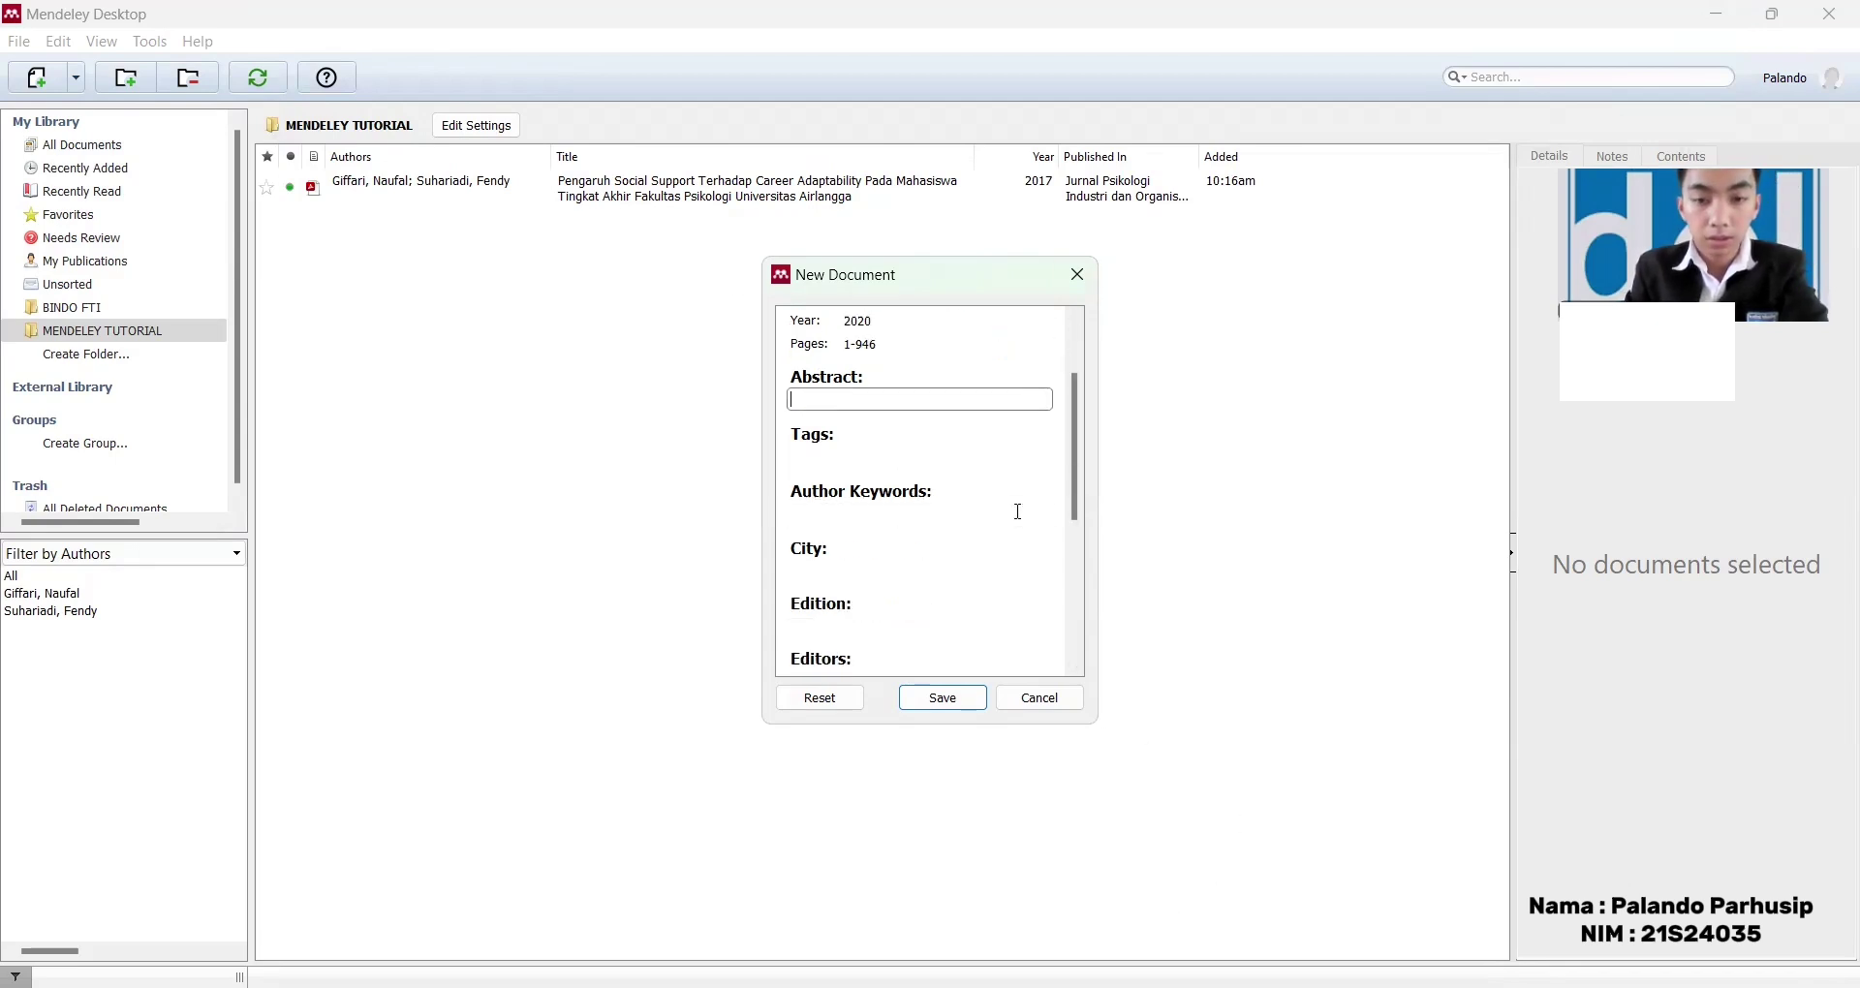
pyautogui.scroll(-1, 962, 452)
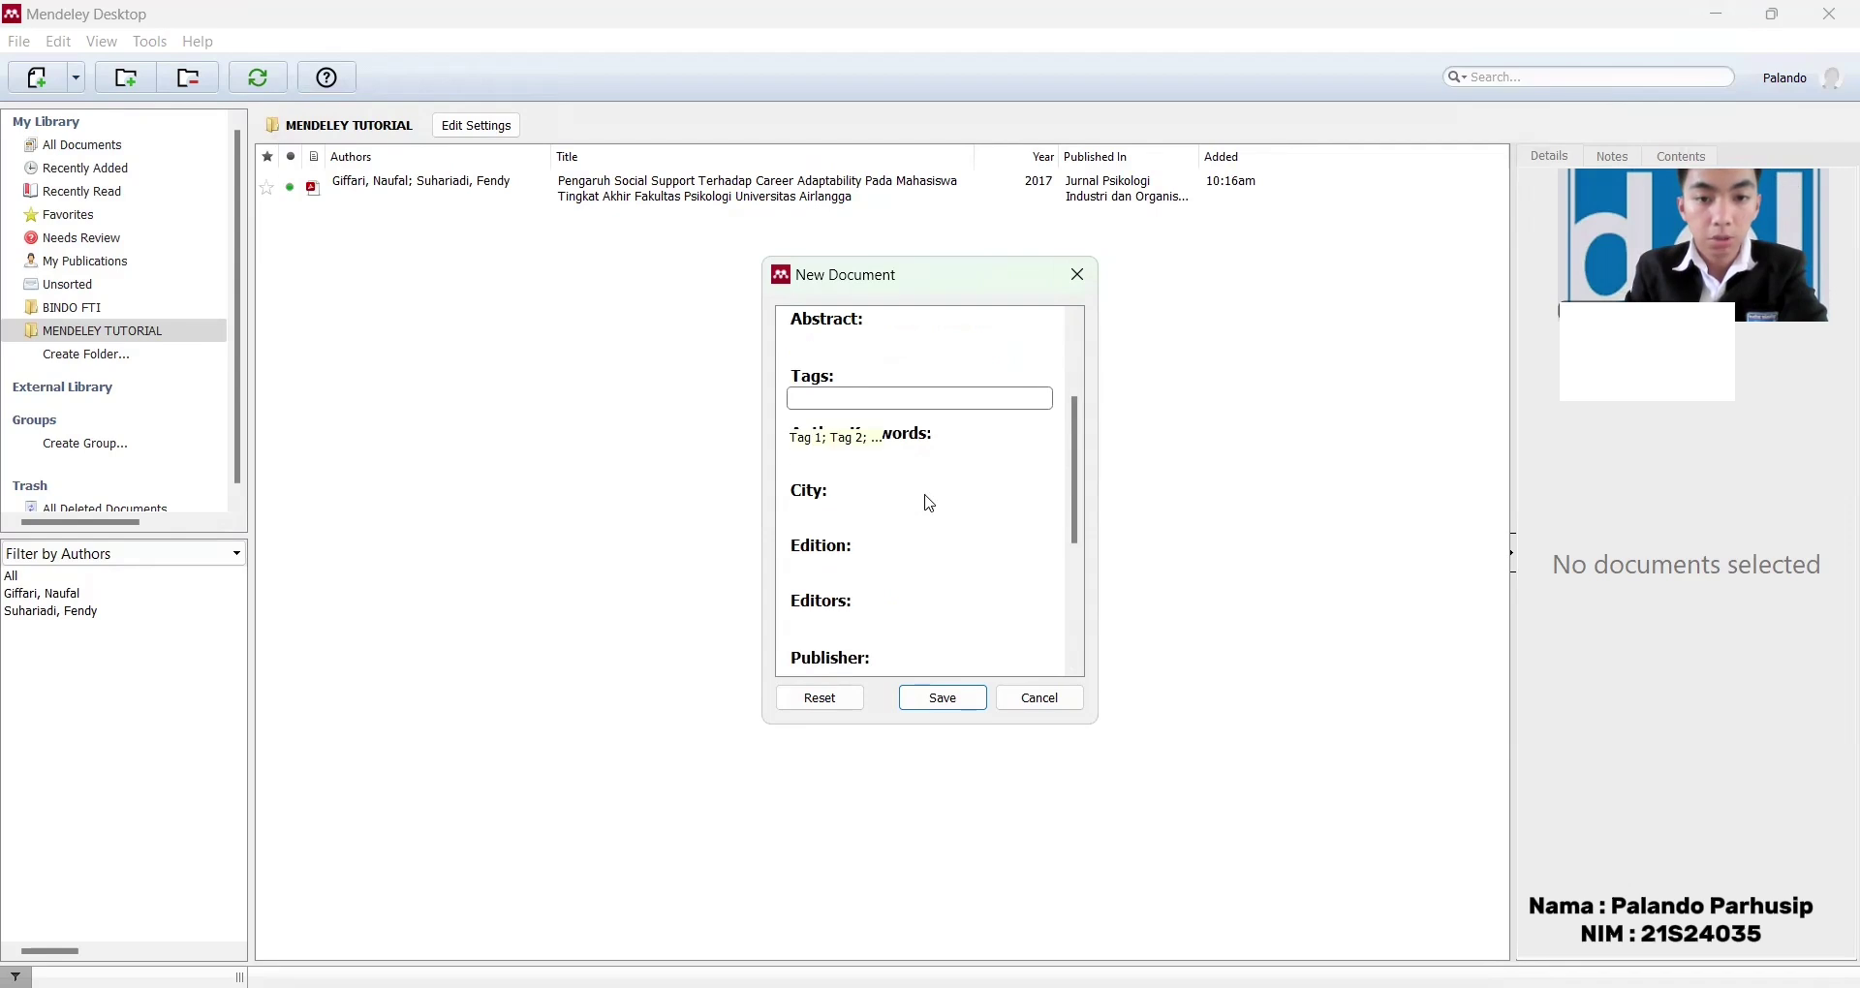
pyautogui.click(926, 504)
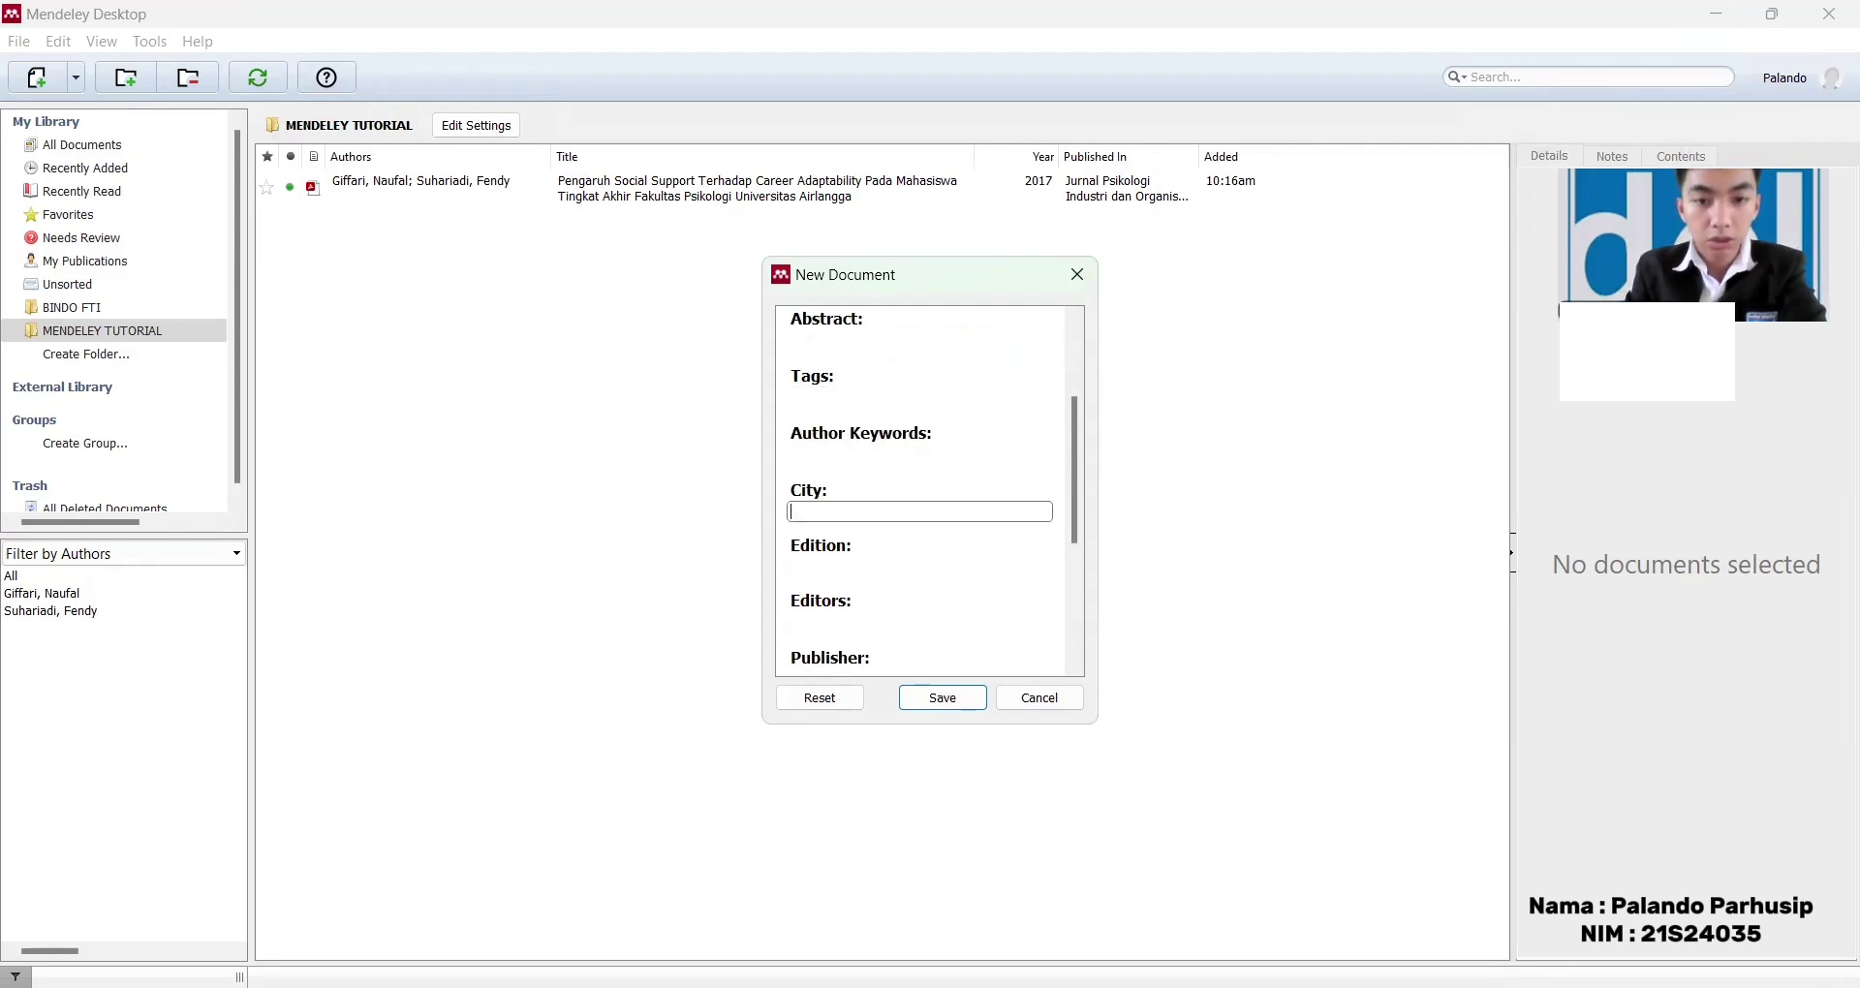
pyautogui.hotkey('alt', 'Tab')
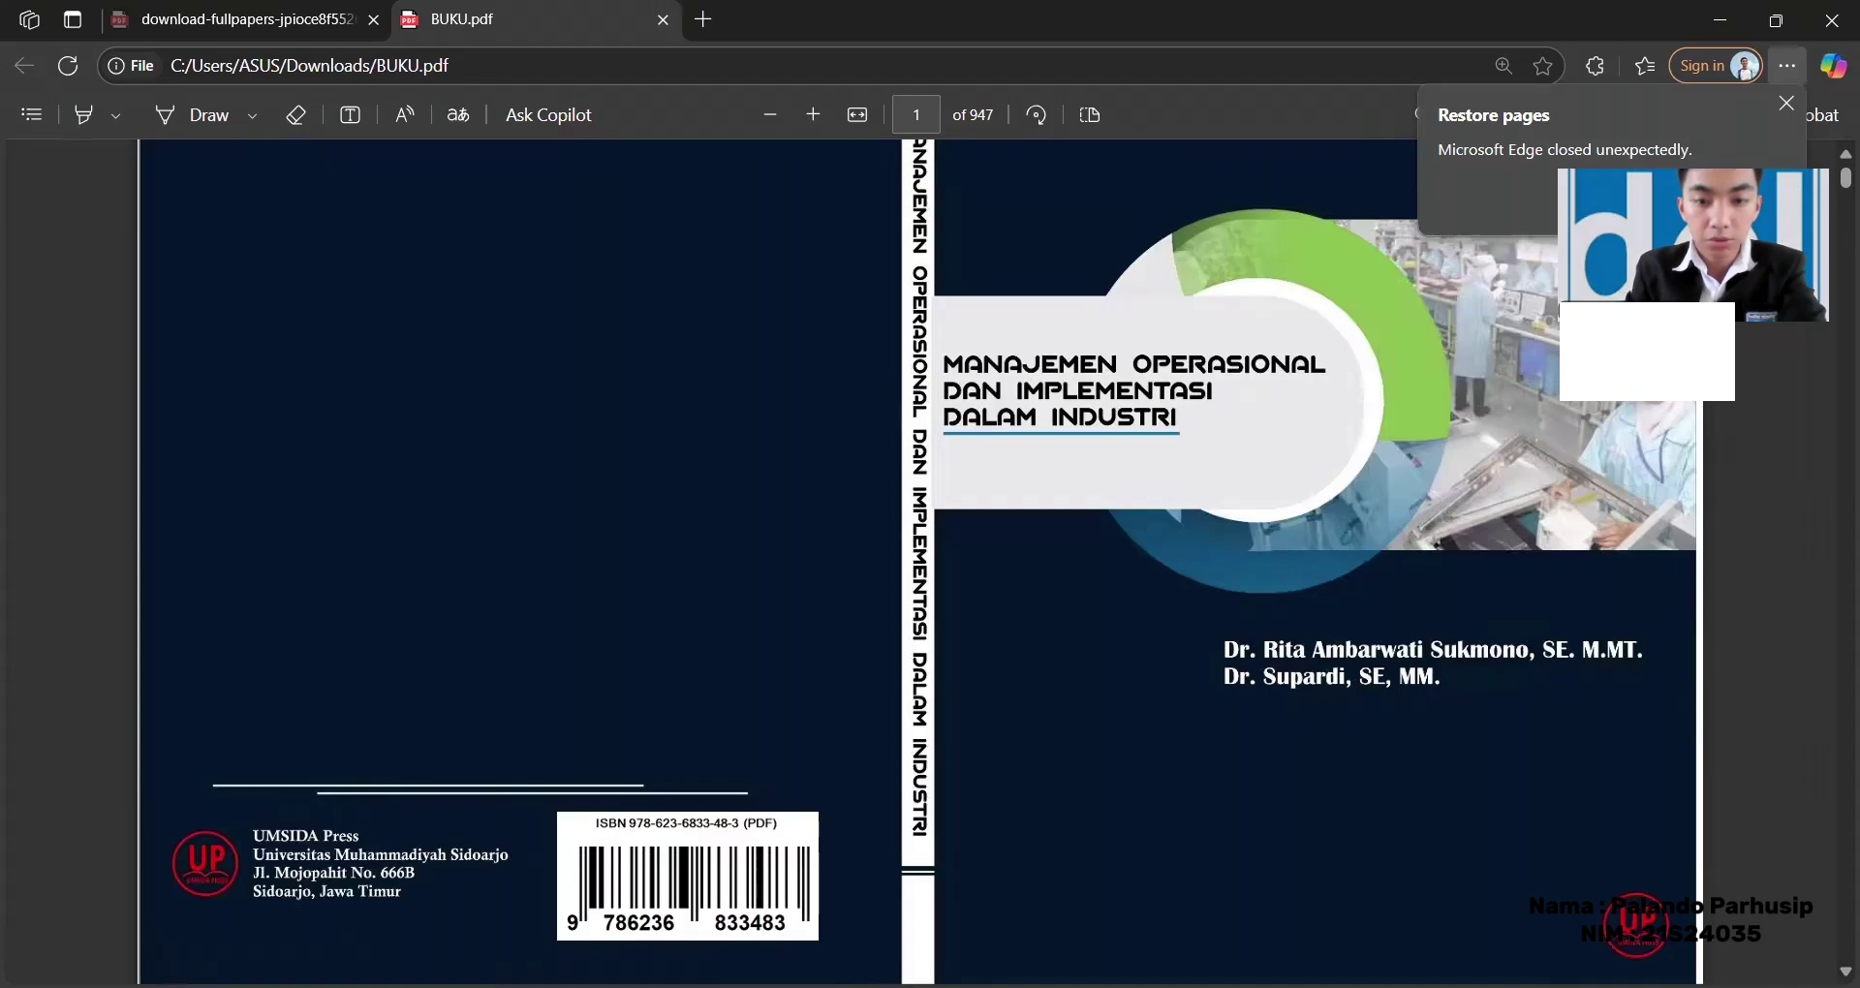
pyautogui.hotkey('alt', 'Tab')
pyautogui.write('Sidoa')
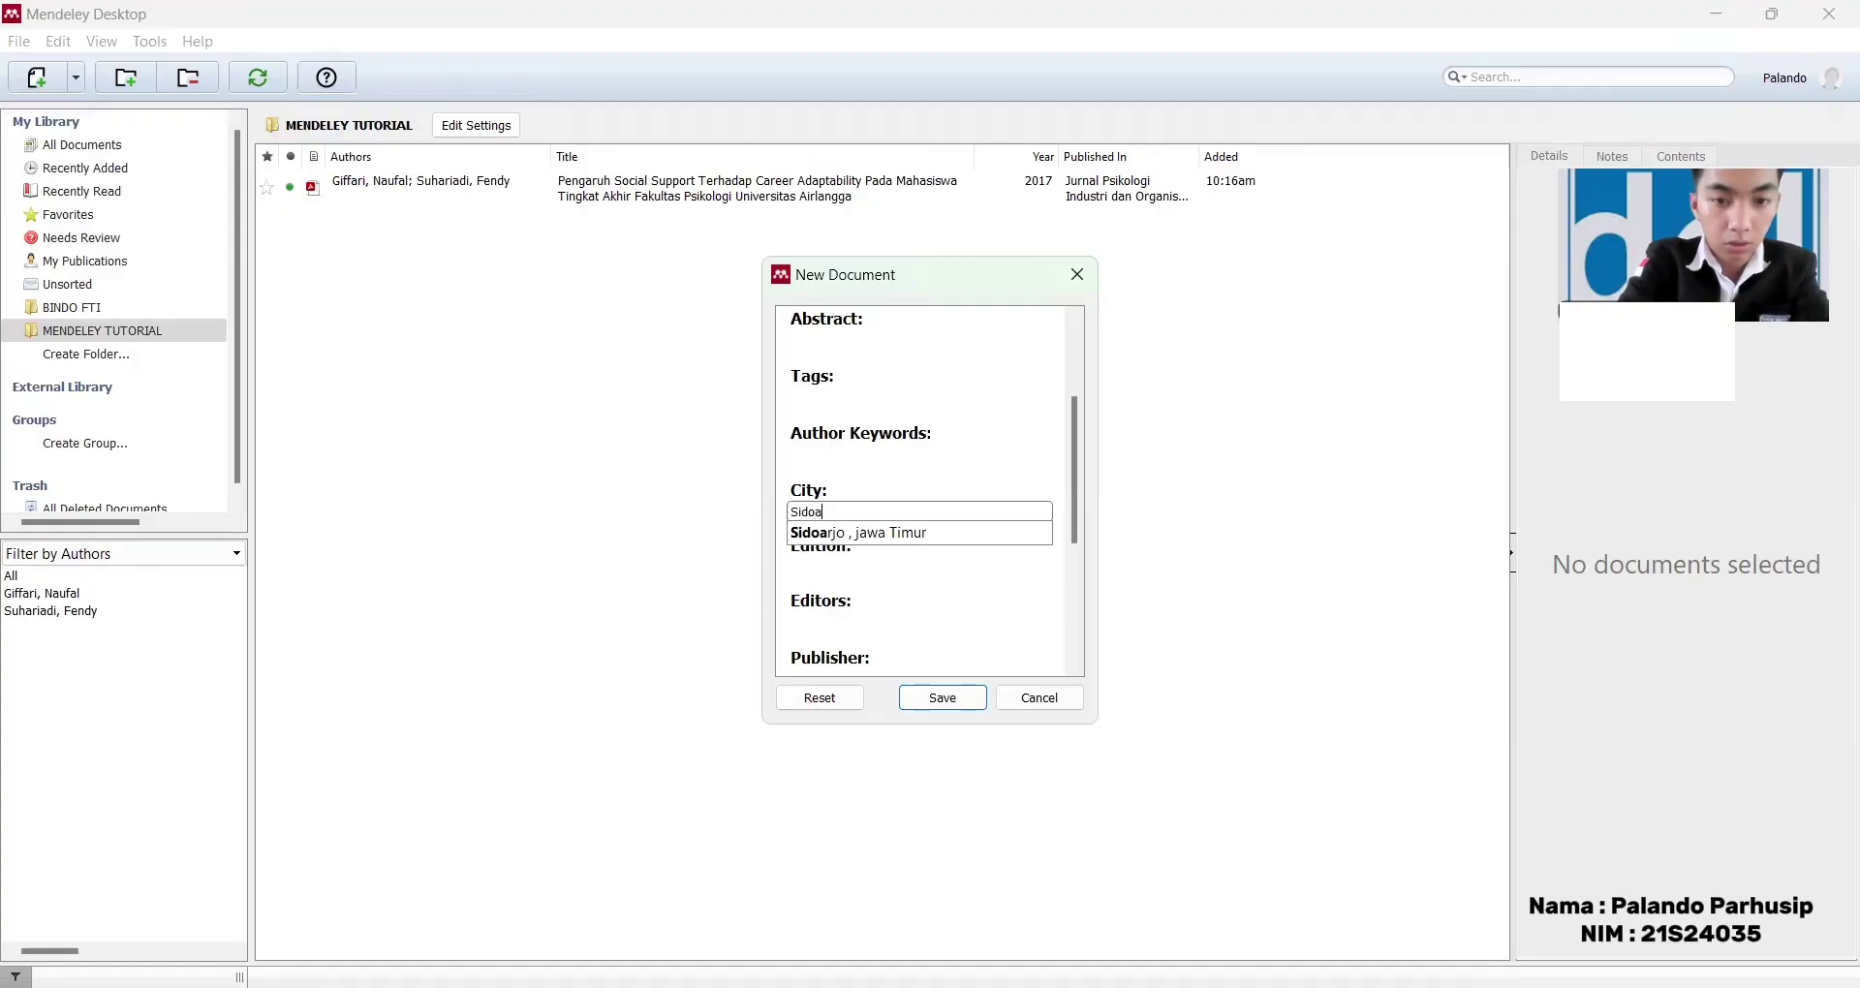
pyautogui.write('r')
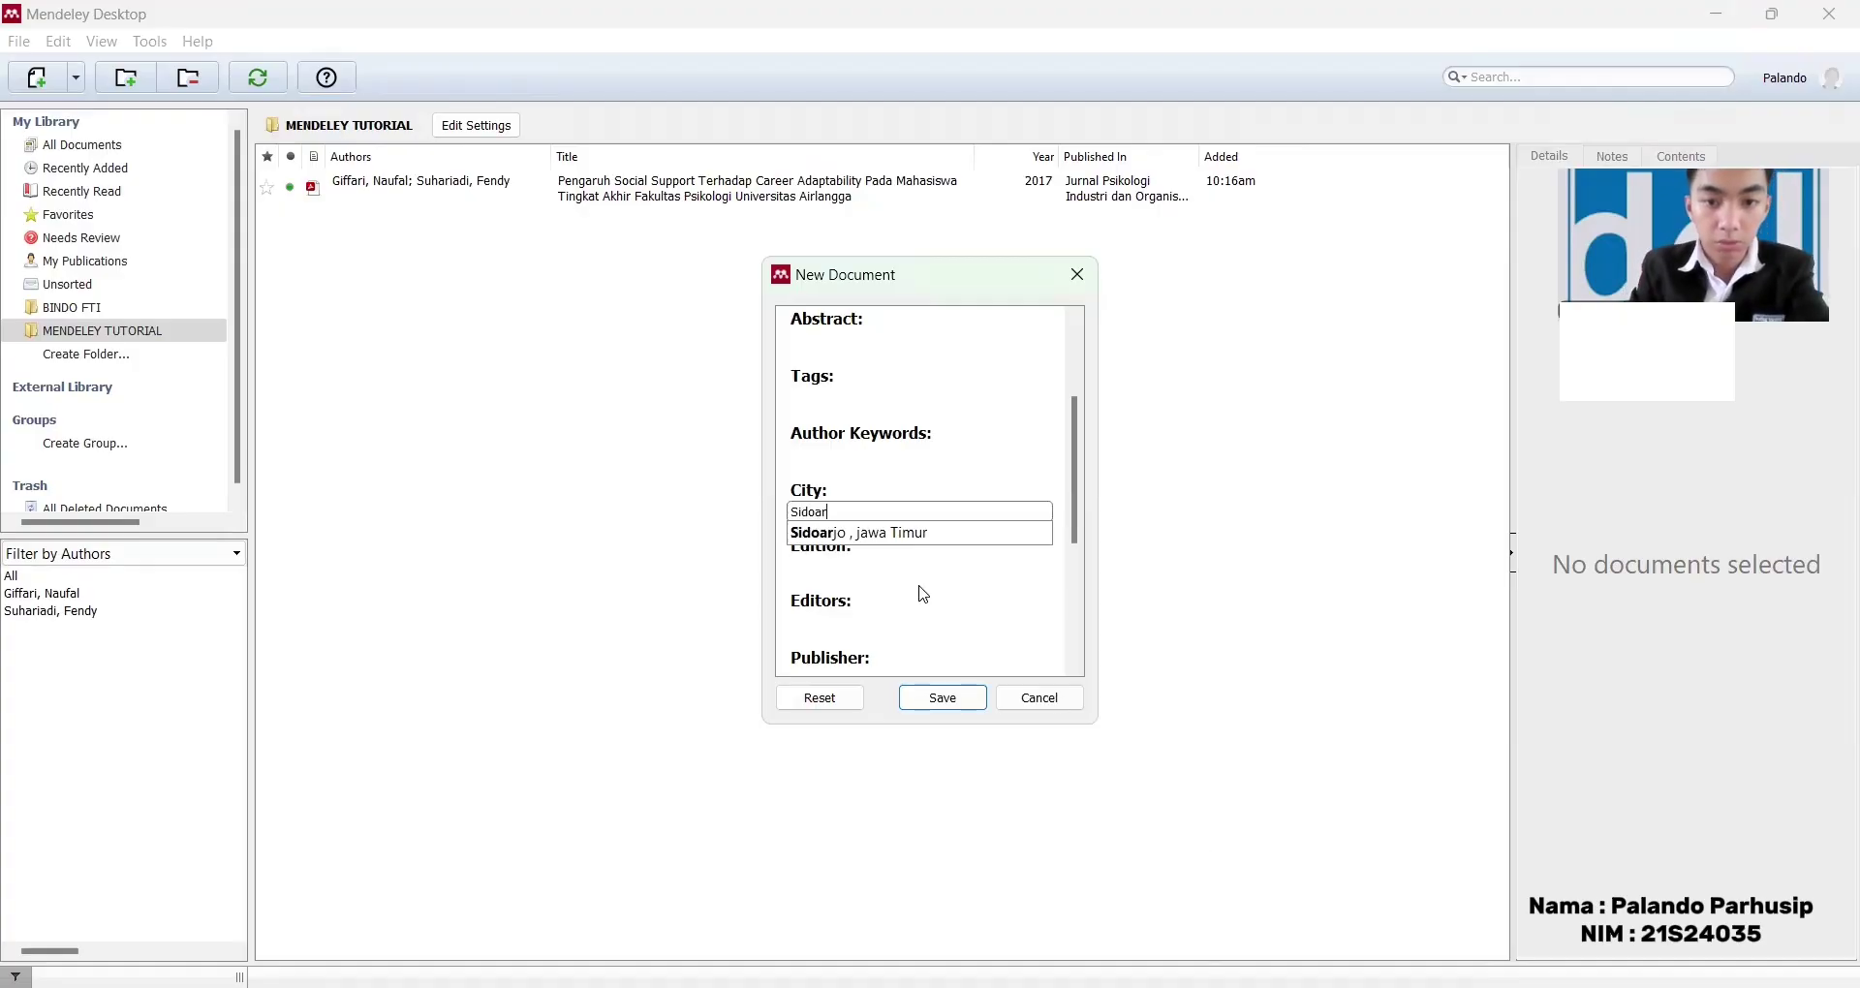
pyautogui.click(936, 545)
# Step: Attach the BUKU PDF from the recent files to the book entry
pyautogui.scroll(-3, 930, 539)
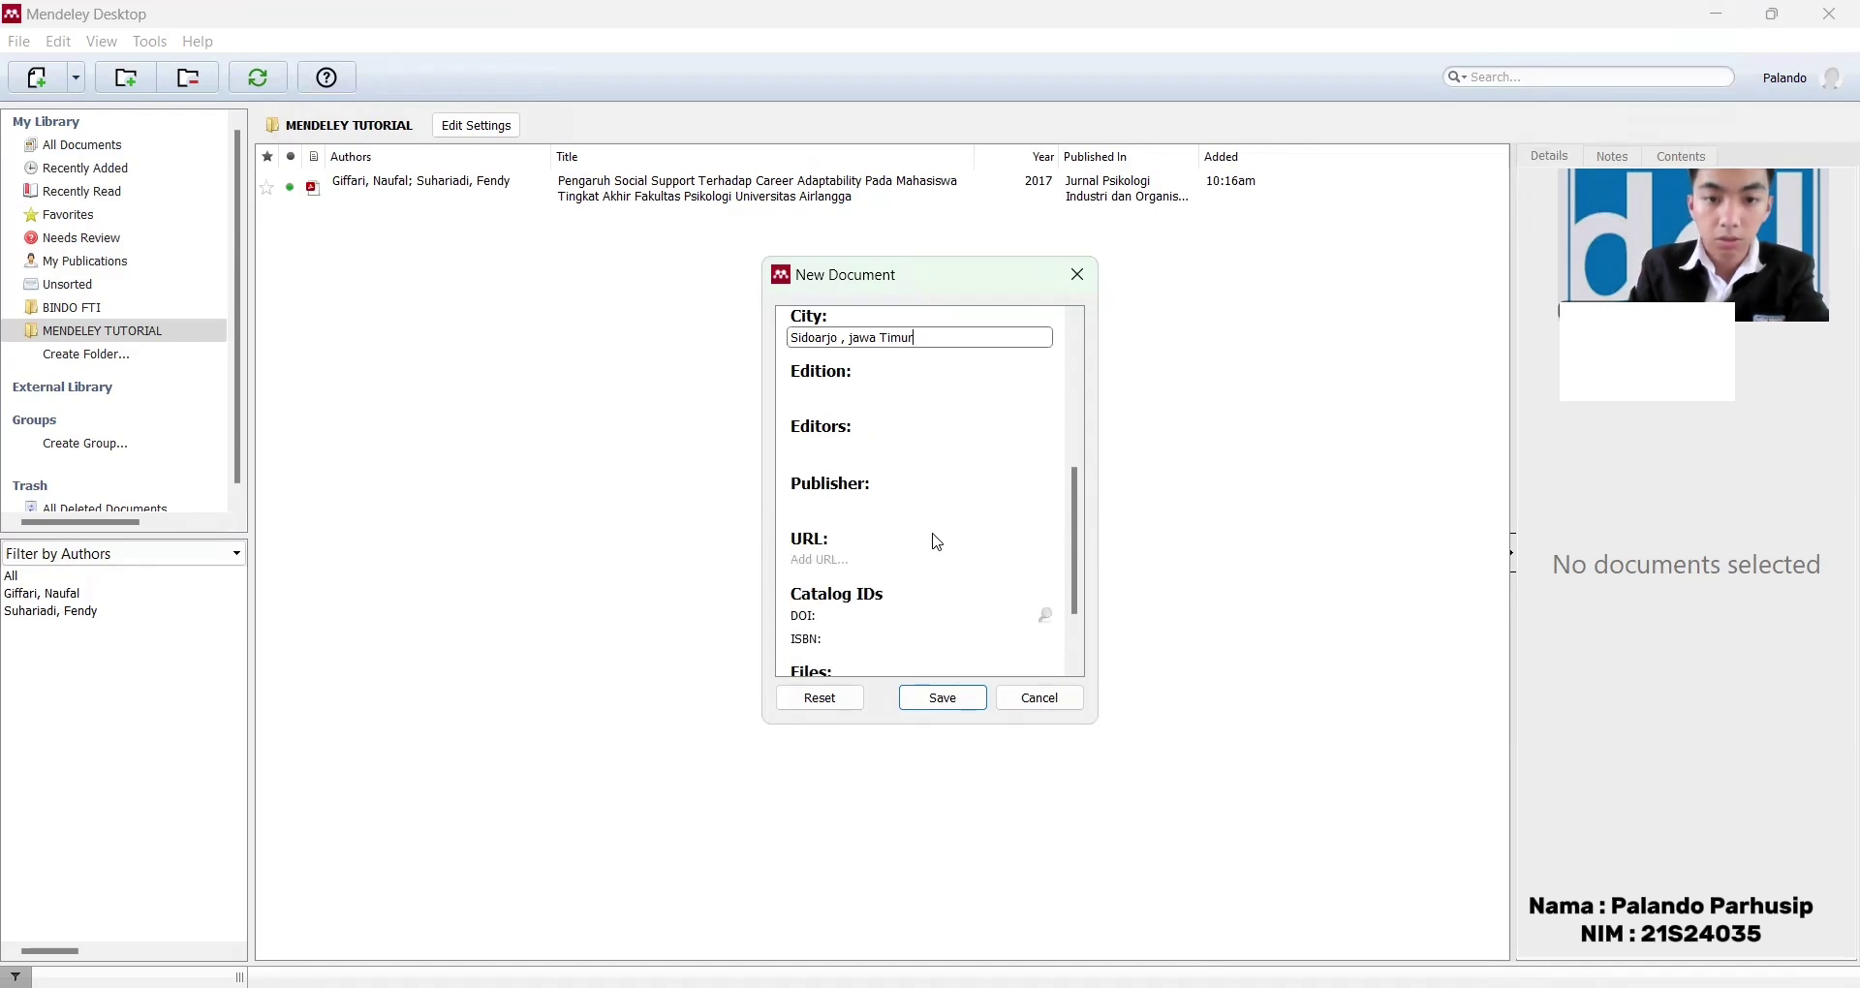
pyautogui.scroll(2, 872, 484)
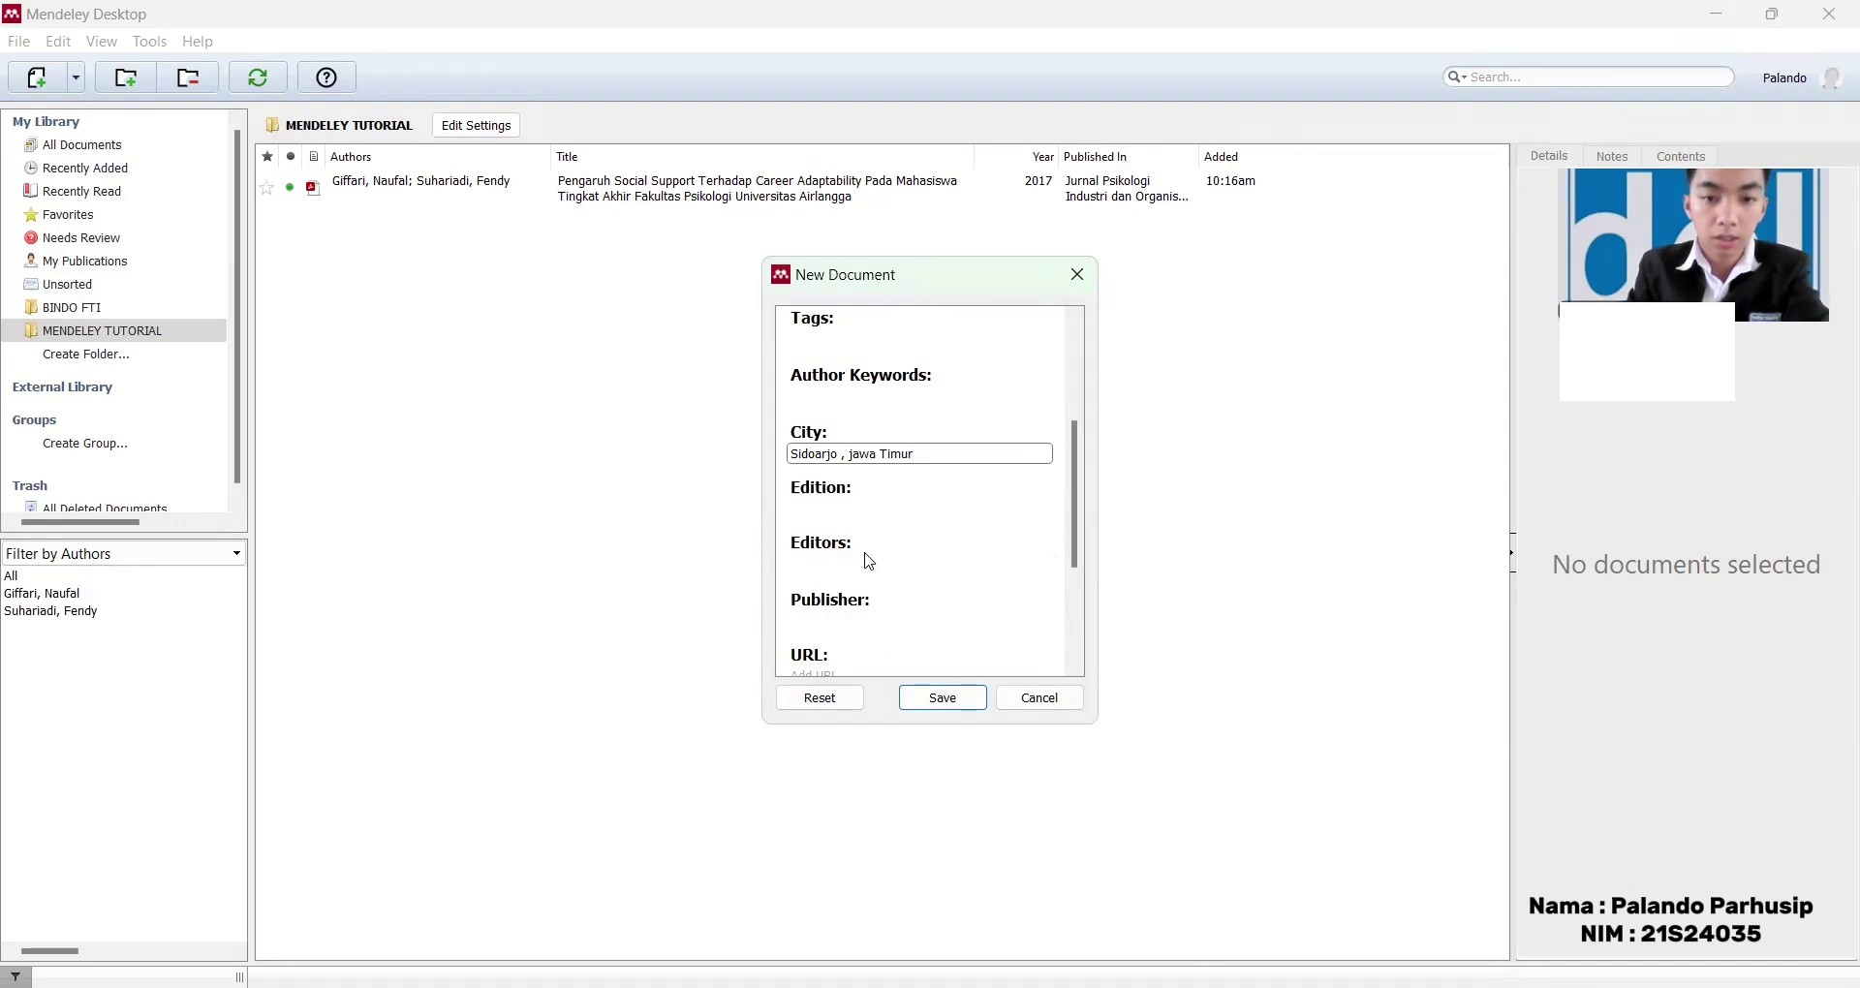
pyautogui.scroll(-1, 871, 565)
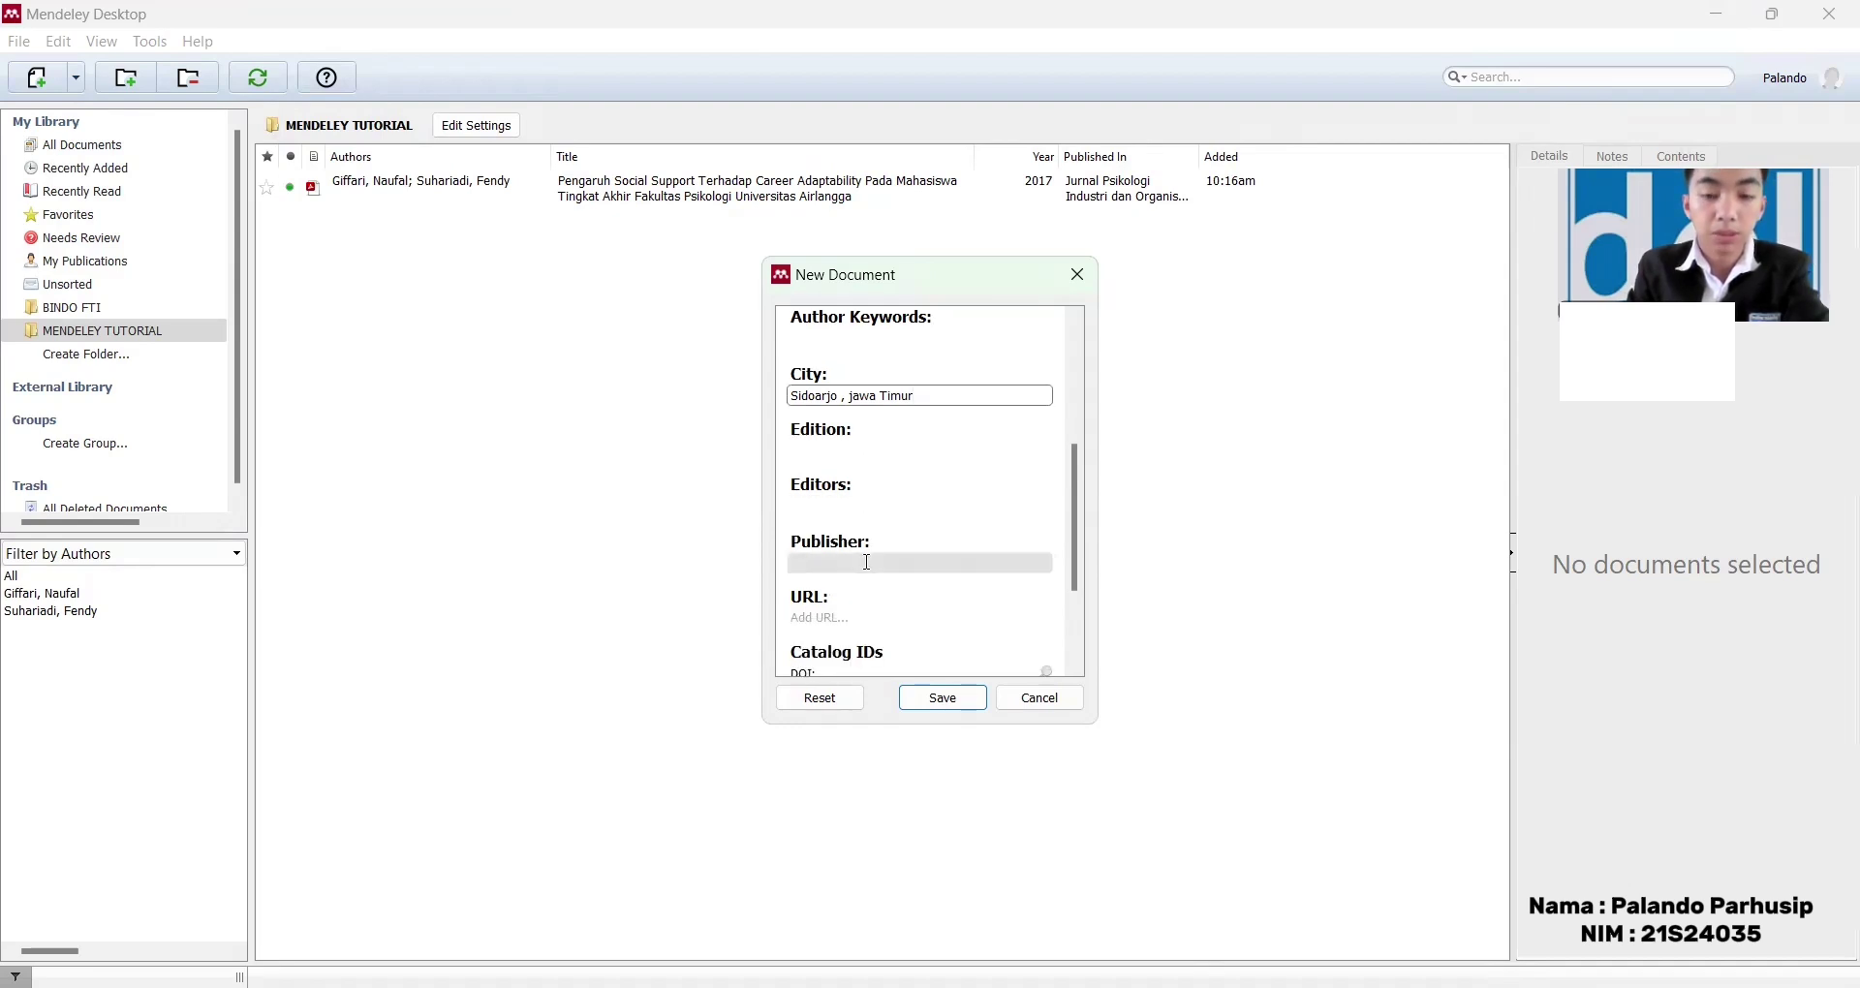
pyautogui.scroll(-1, 868, 563)
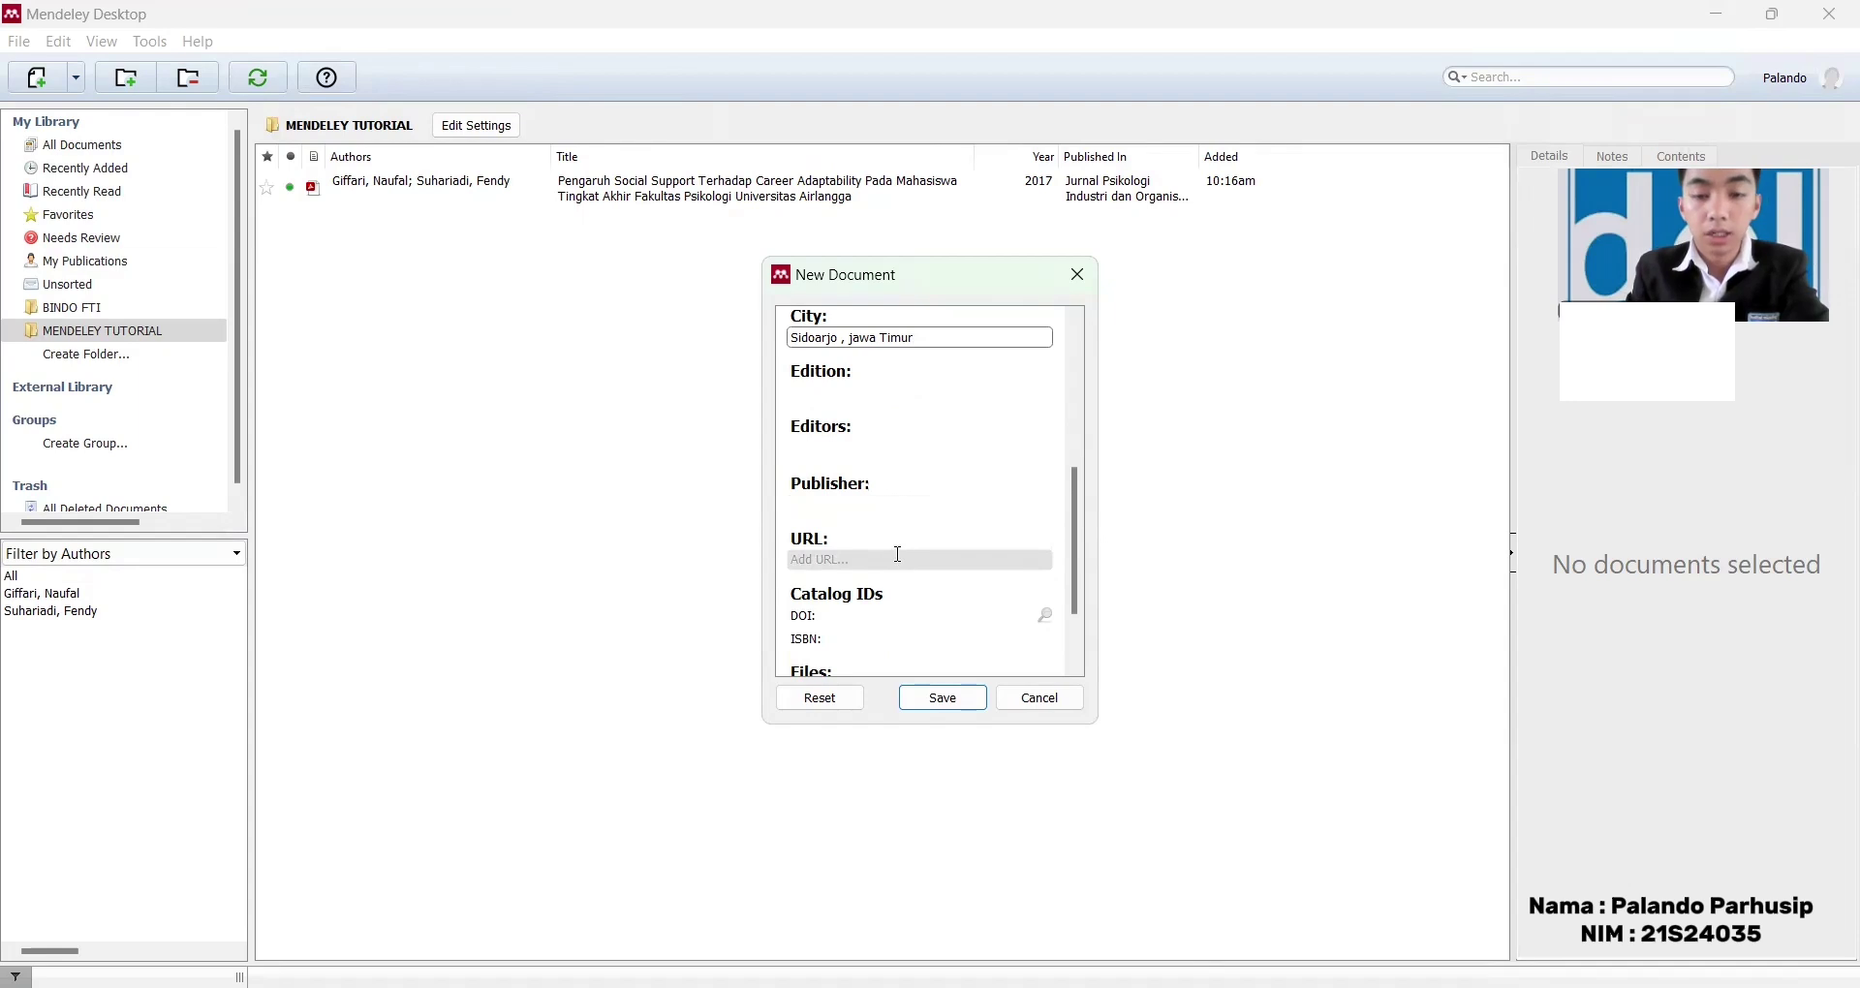
pyautogui.scroll(-2, 899, 554)
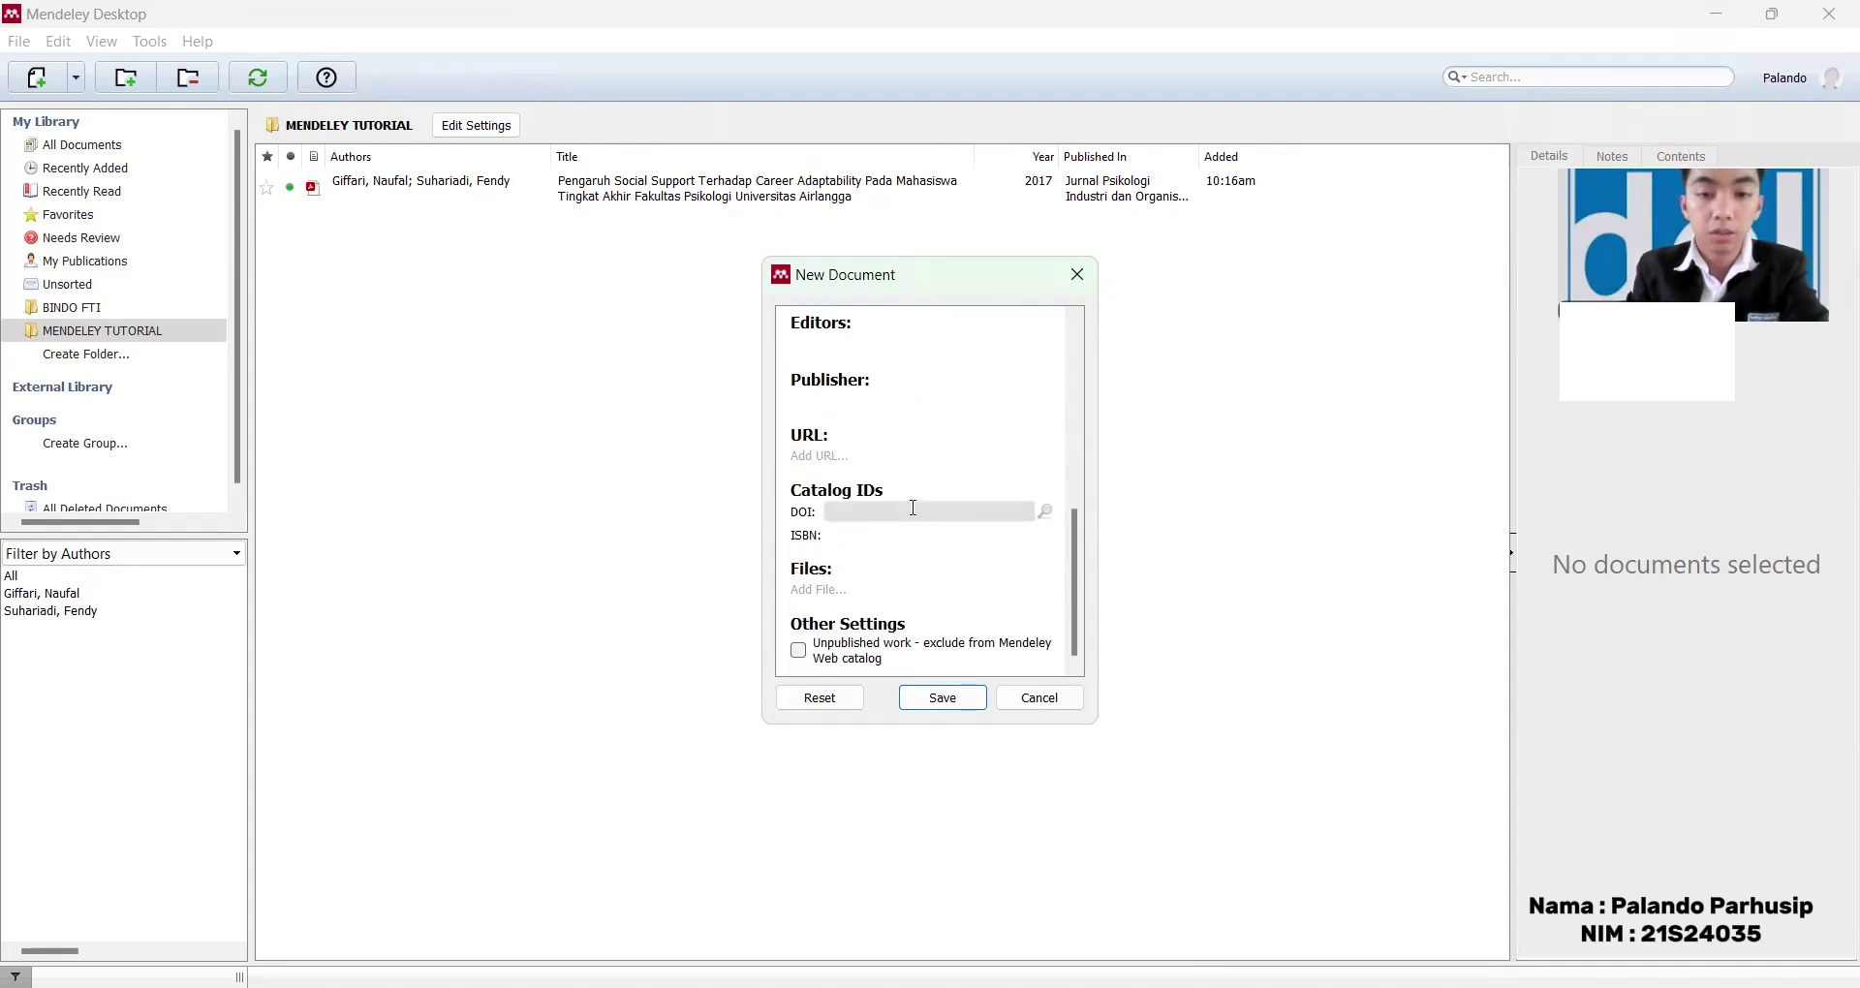
pyautogui.click(885, 601)
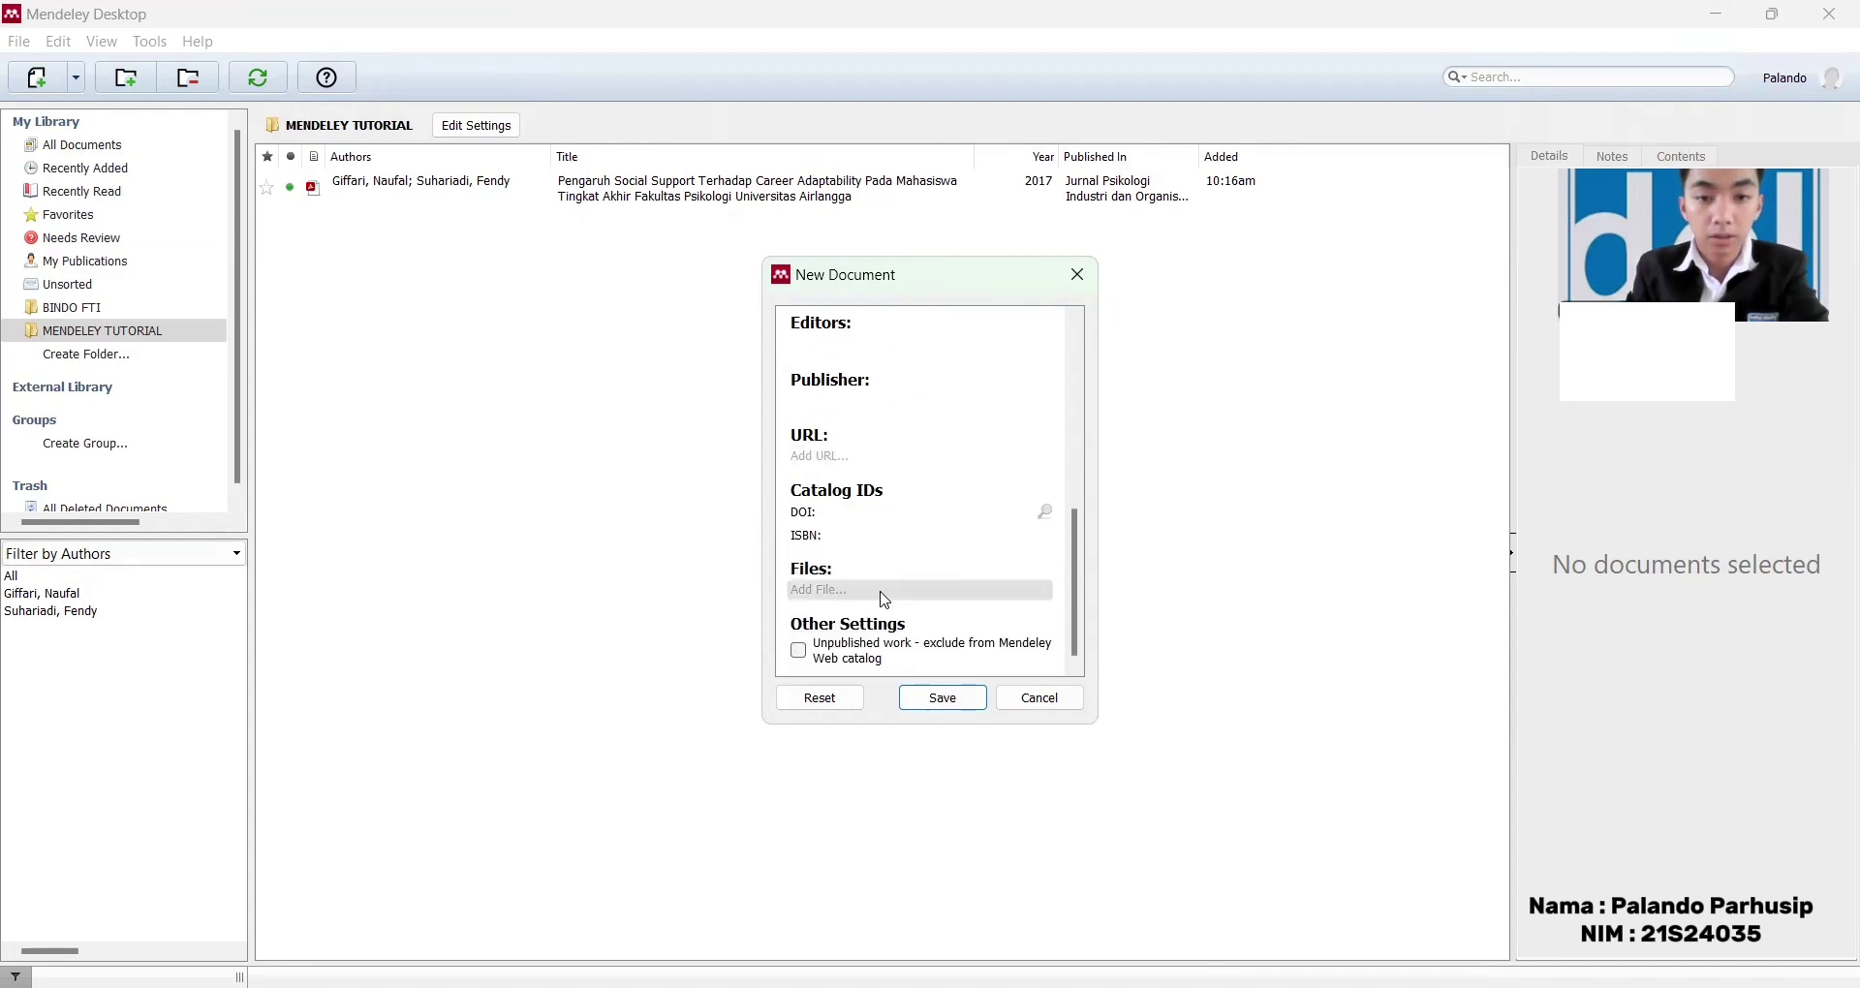
pyautogui.click(847, 459)
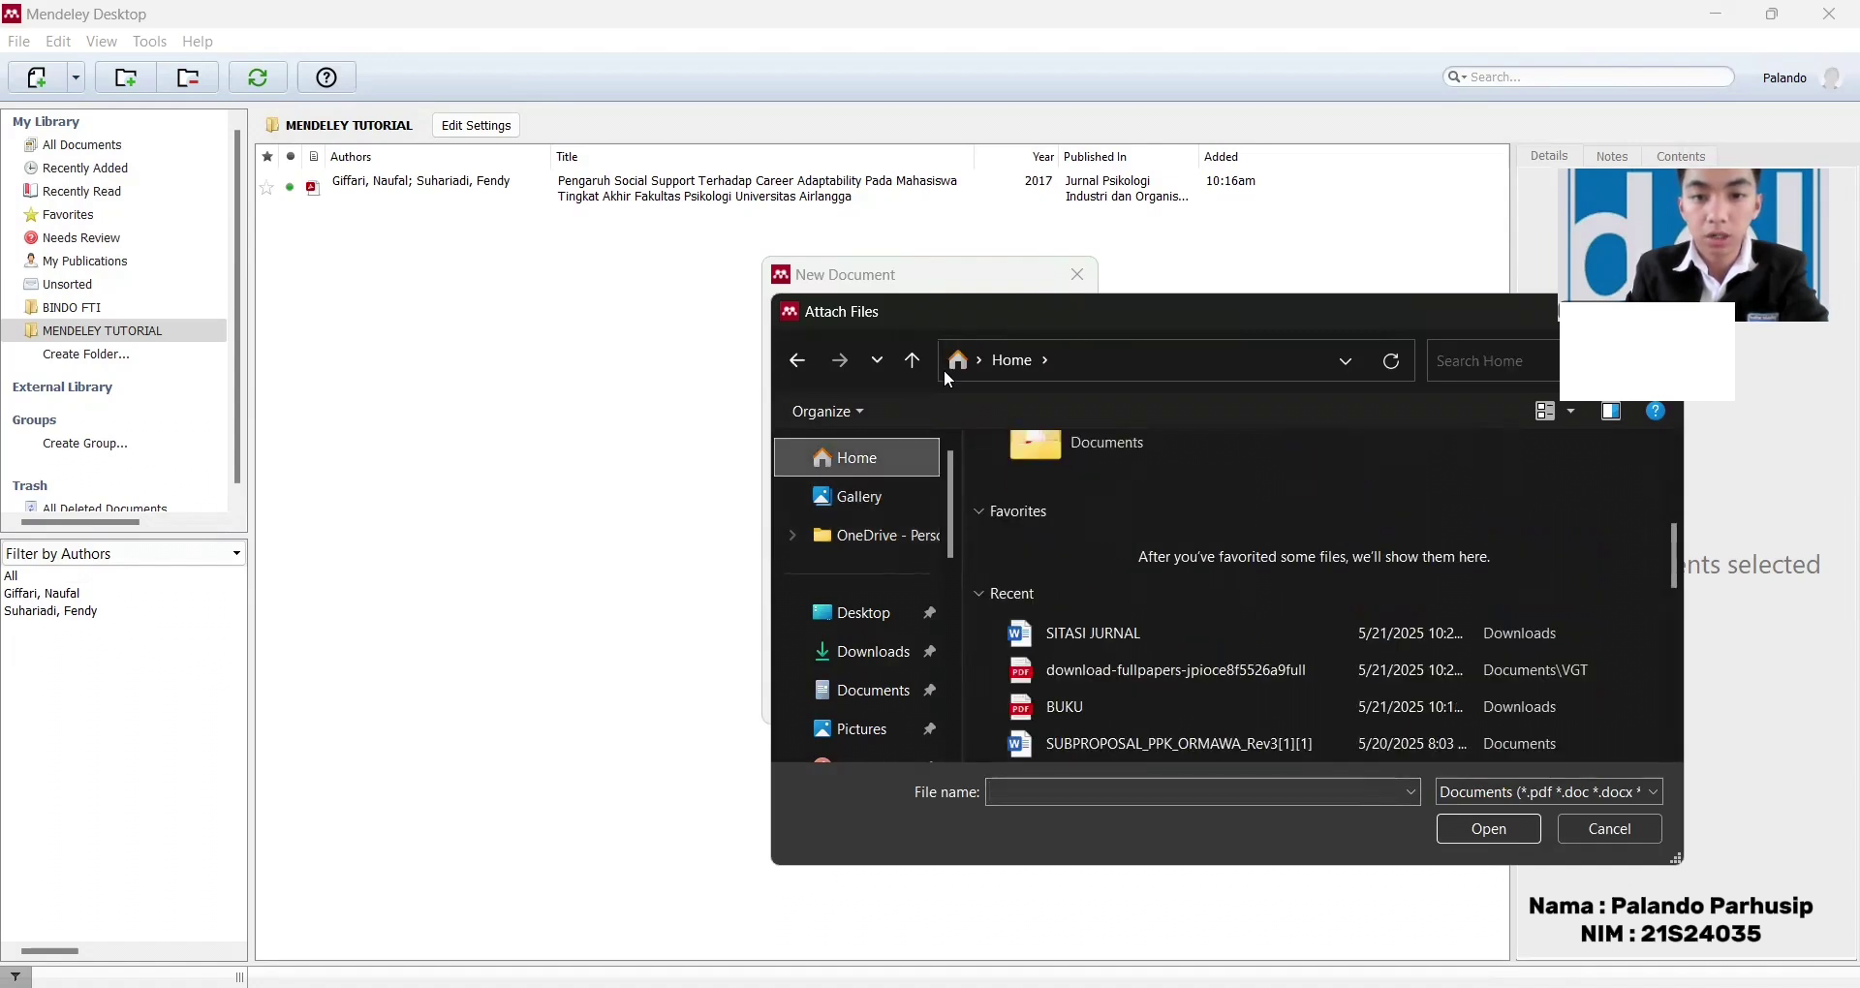
pyautogui.scroll(-2, 1091, 629)
pyautogui.click(1101, 600)
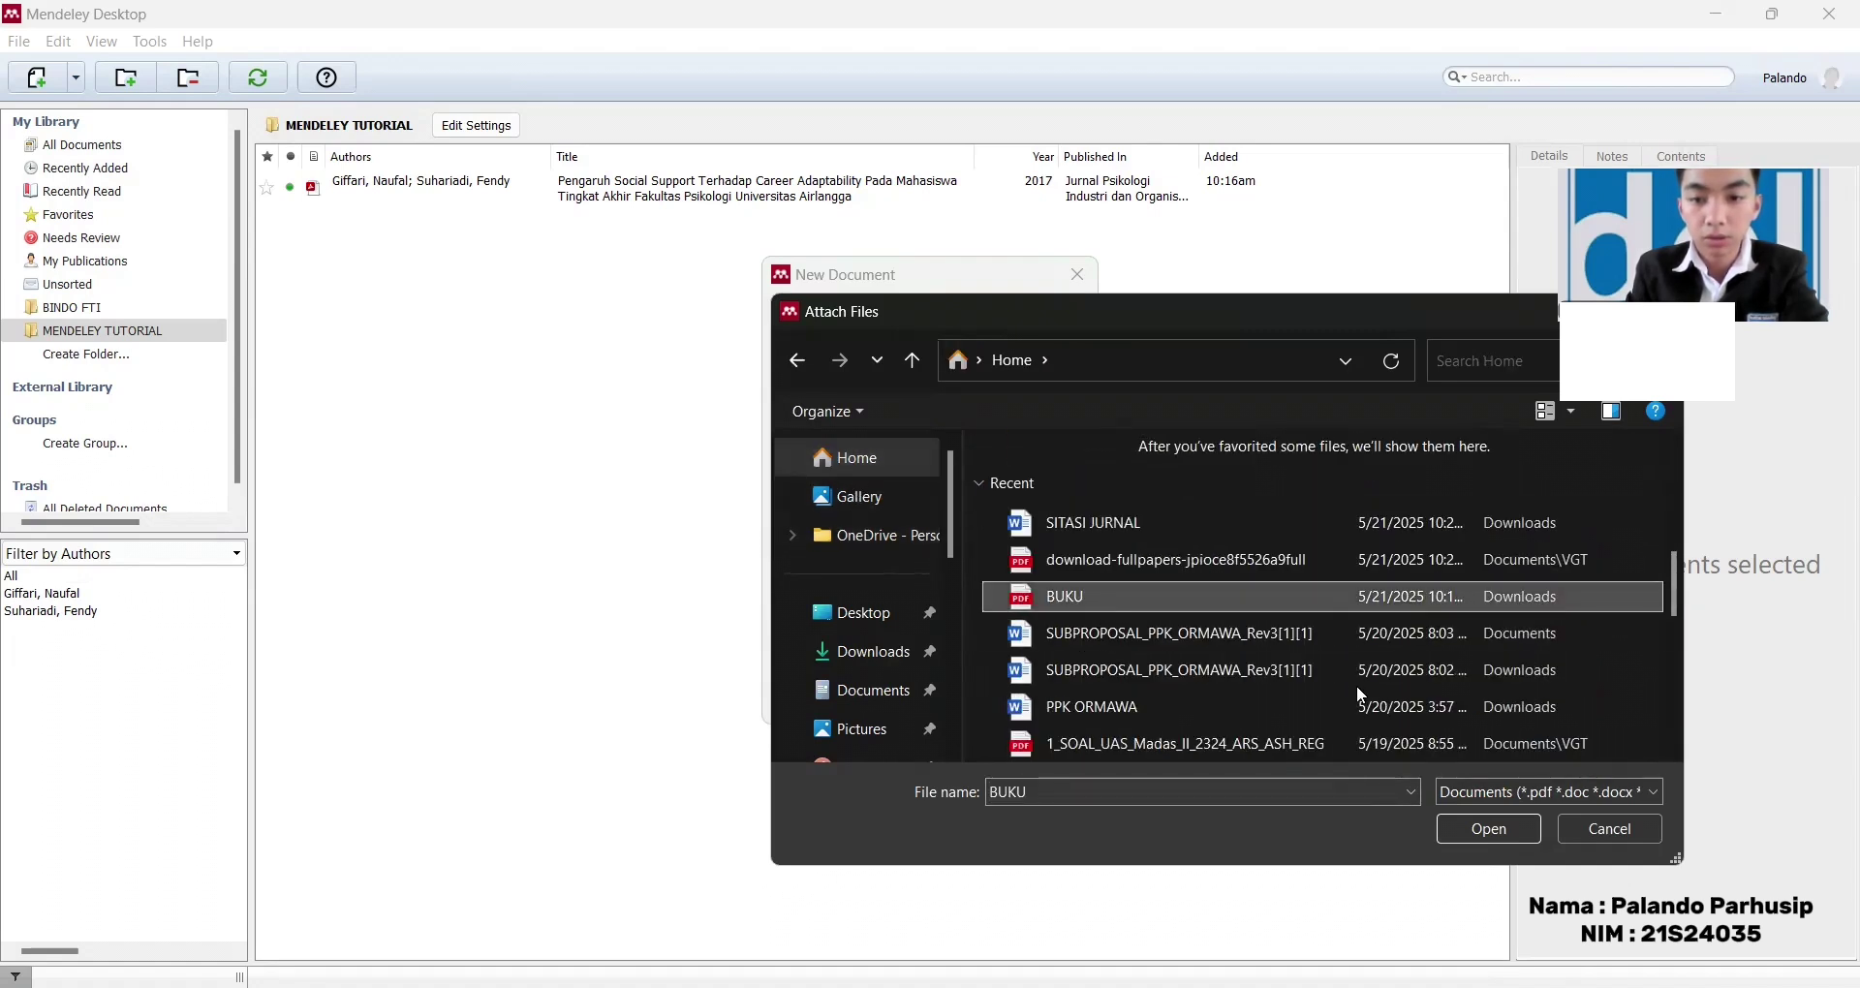
pyautogui.click(1530, 834)
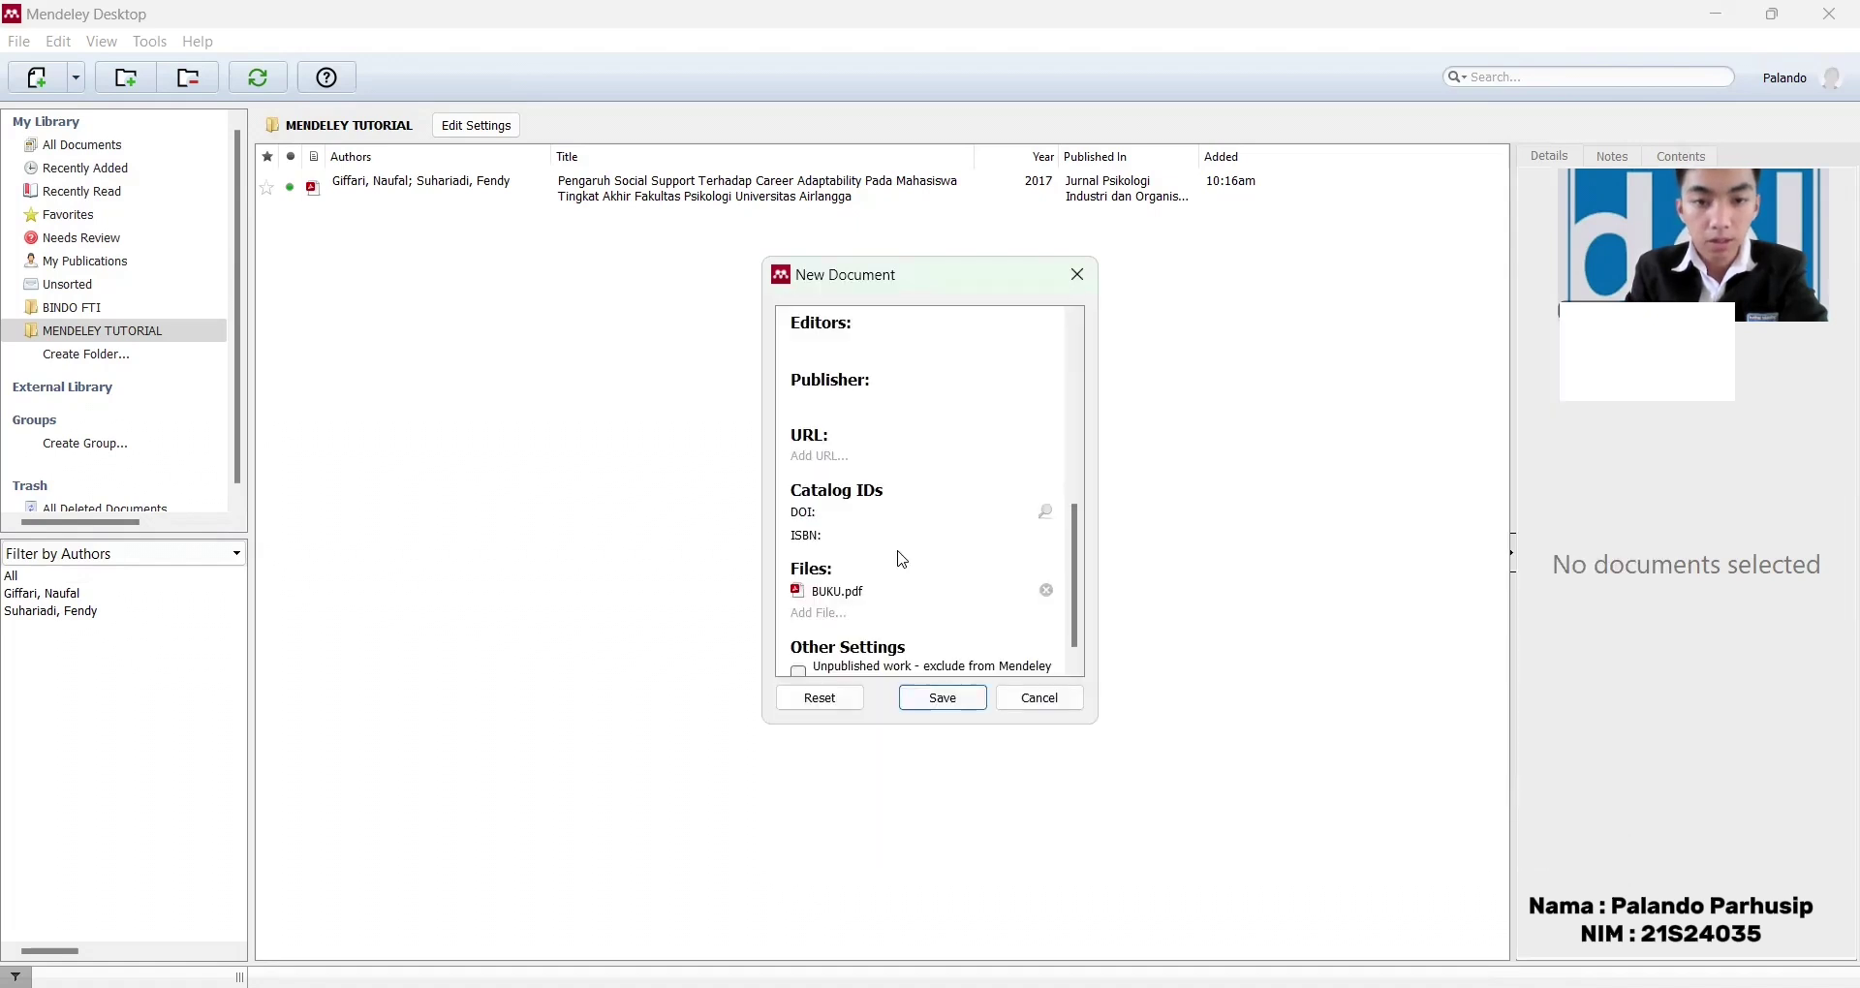
# Step: Review the completed book details and save the new book entry
pyautogui.scroll(5, 893, 550)
pyautogui.scroll(-3, 886, 539)
pyautogui.scroll(-5, 886, 540)
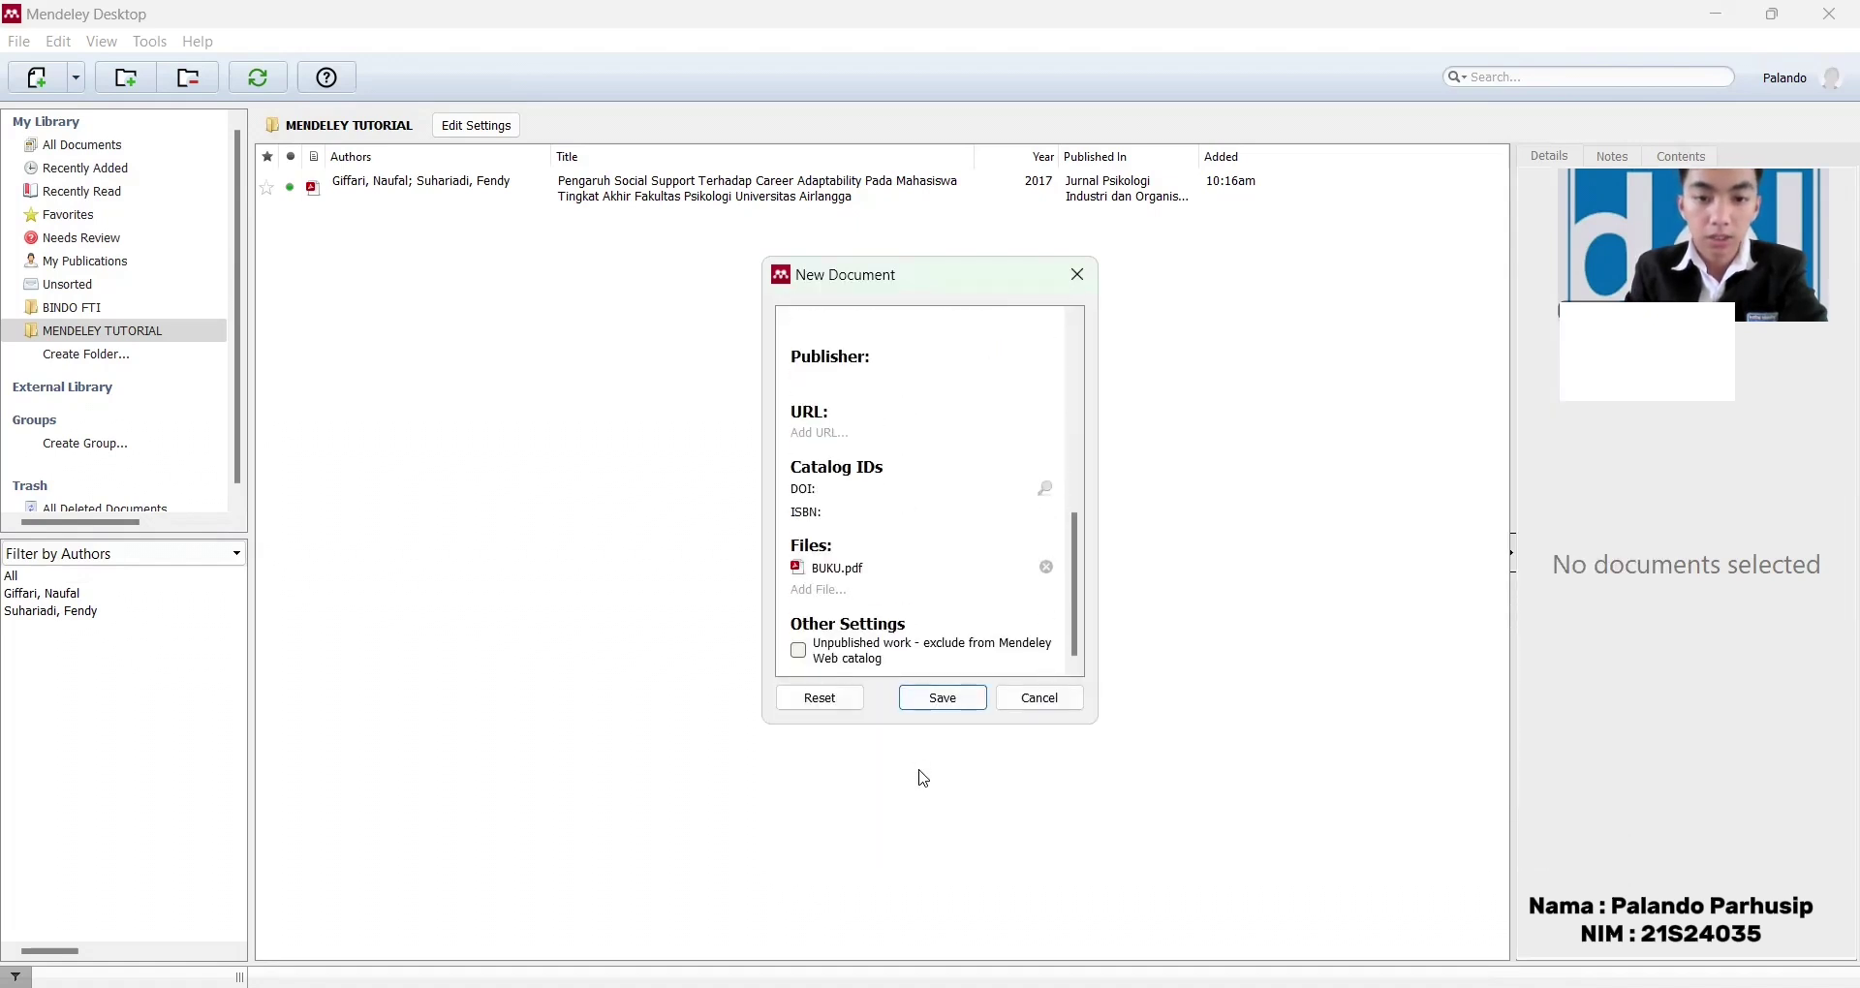
pyautogui.click(942, 697)
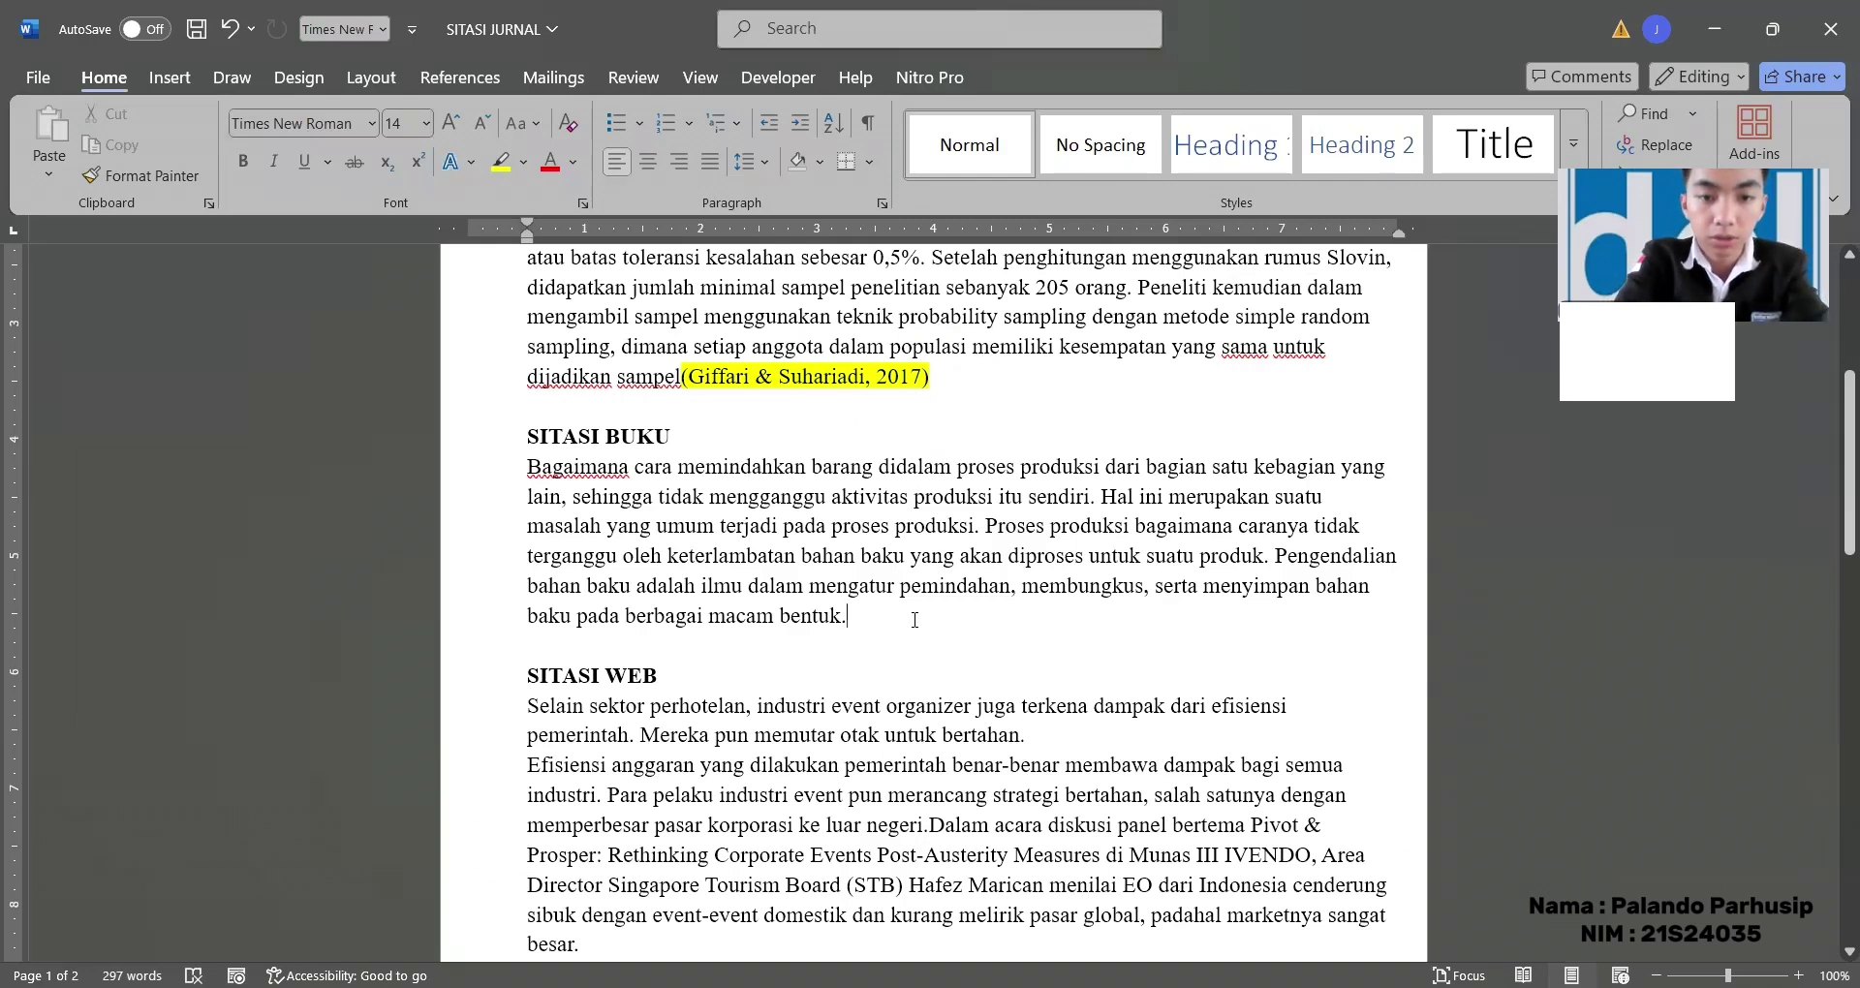
# Step: In the Word document, replace the SITASI BUKU paragraph's final period with the Mendeley citation for Manajemen Operasional dan Implementasi dalam Industri
pyautogui.hotkey('ctrl', 'z')
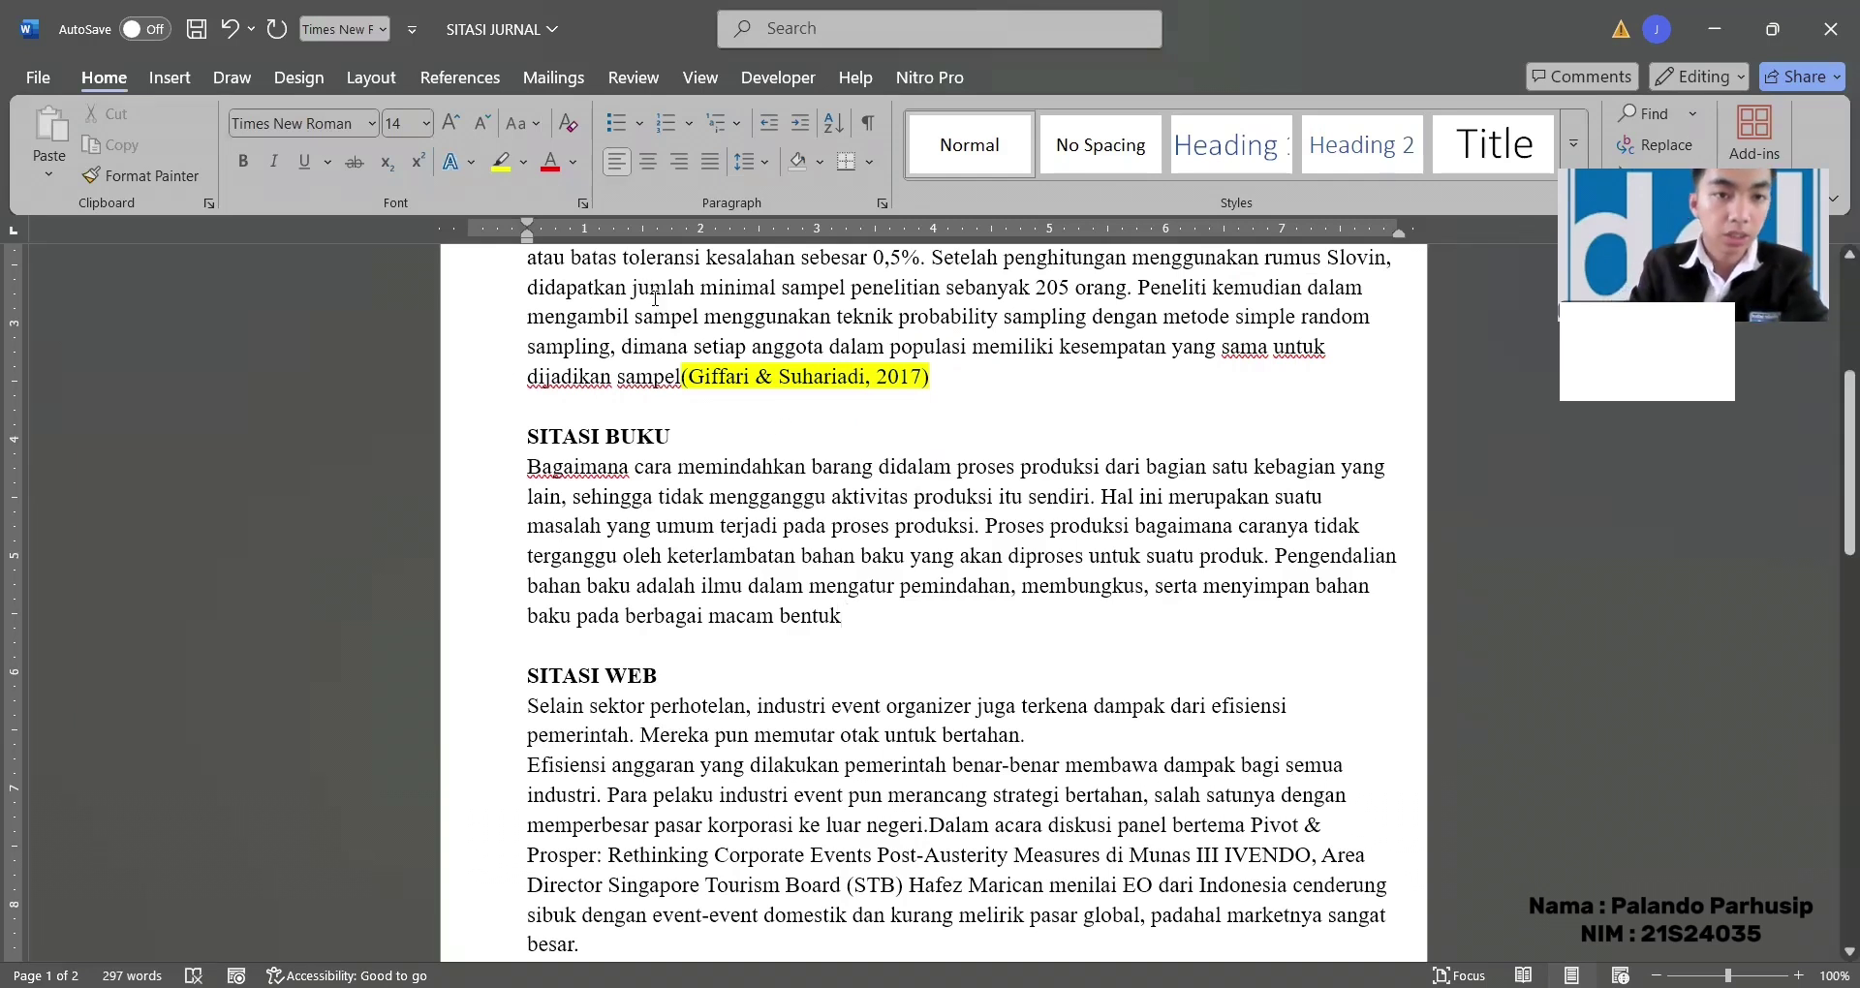
pyautogui.click(451, 77)
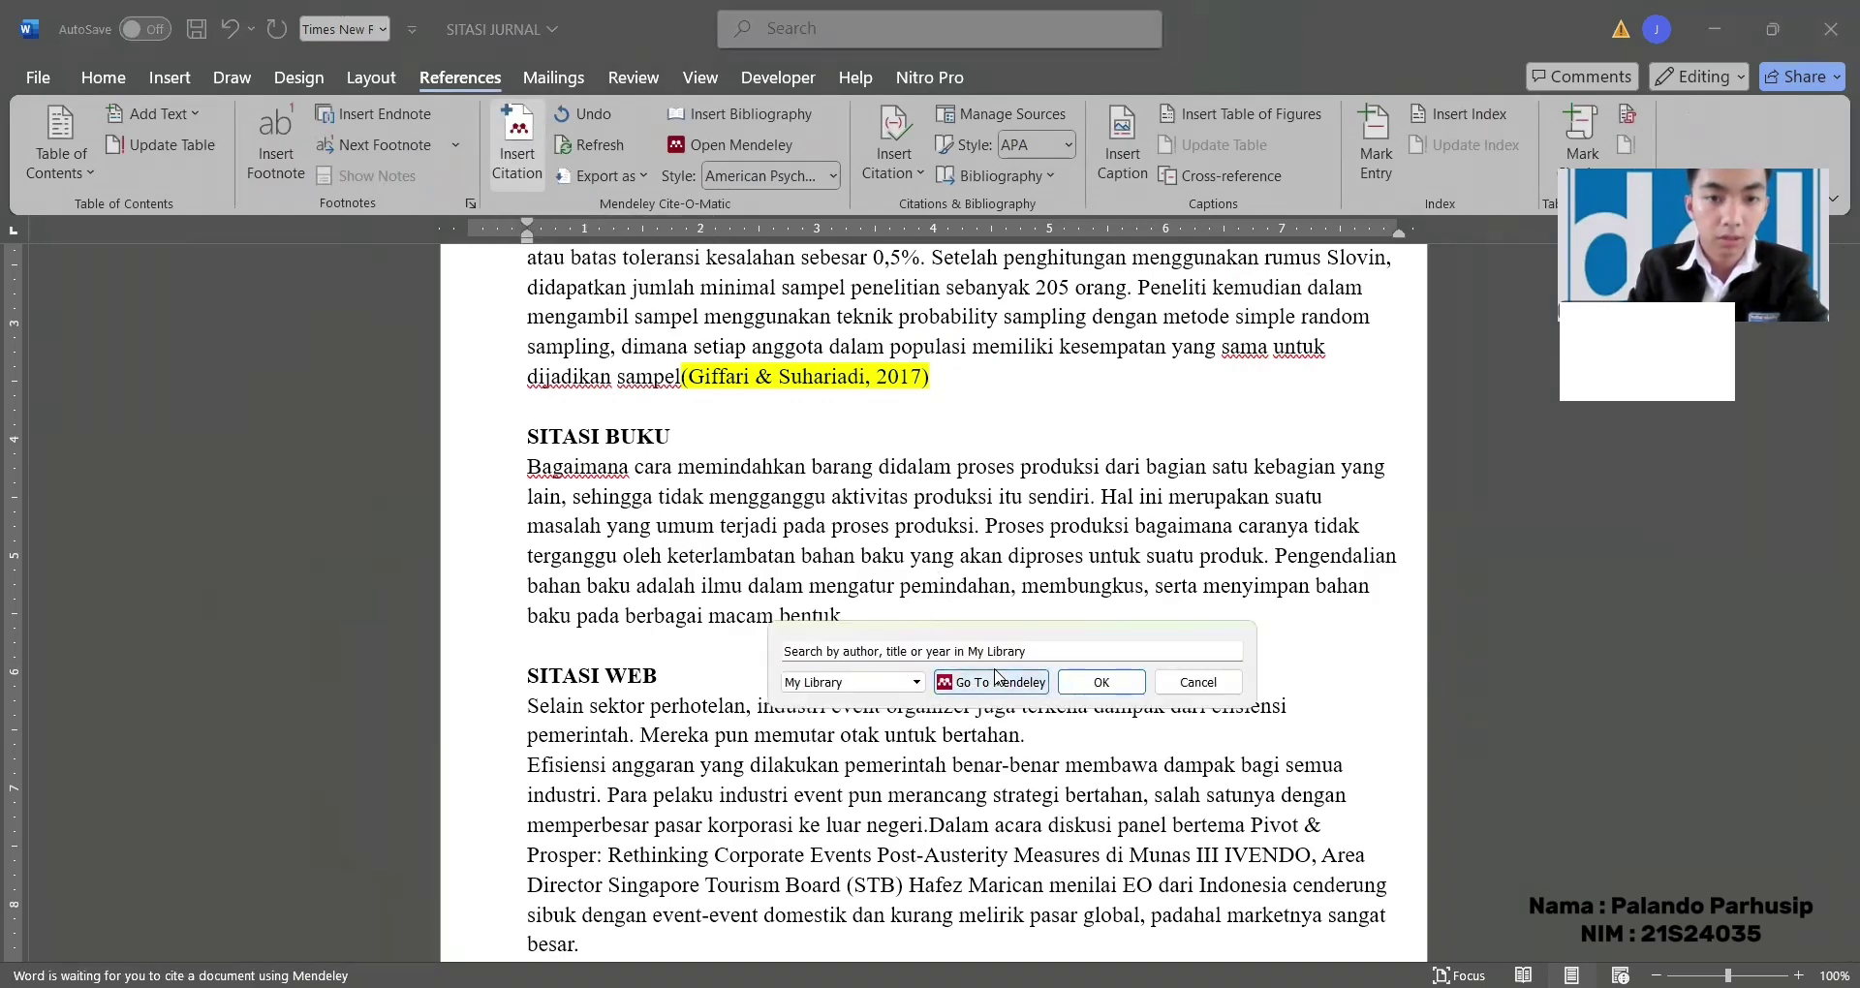
pyautogui.click(983, 678)
pyautogui.click(433, 239)
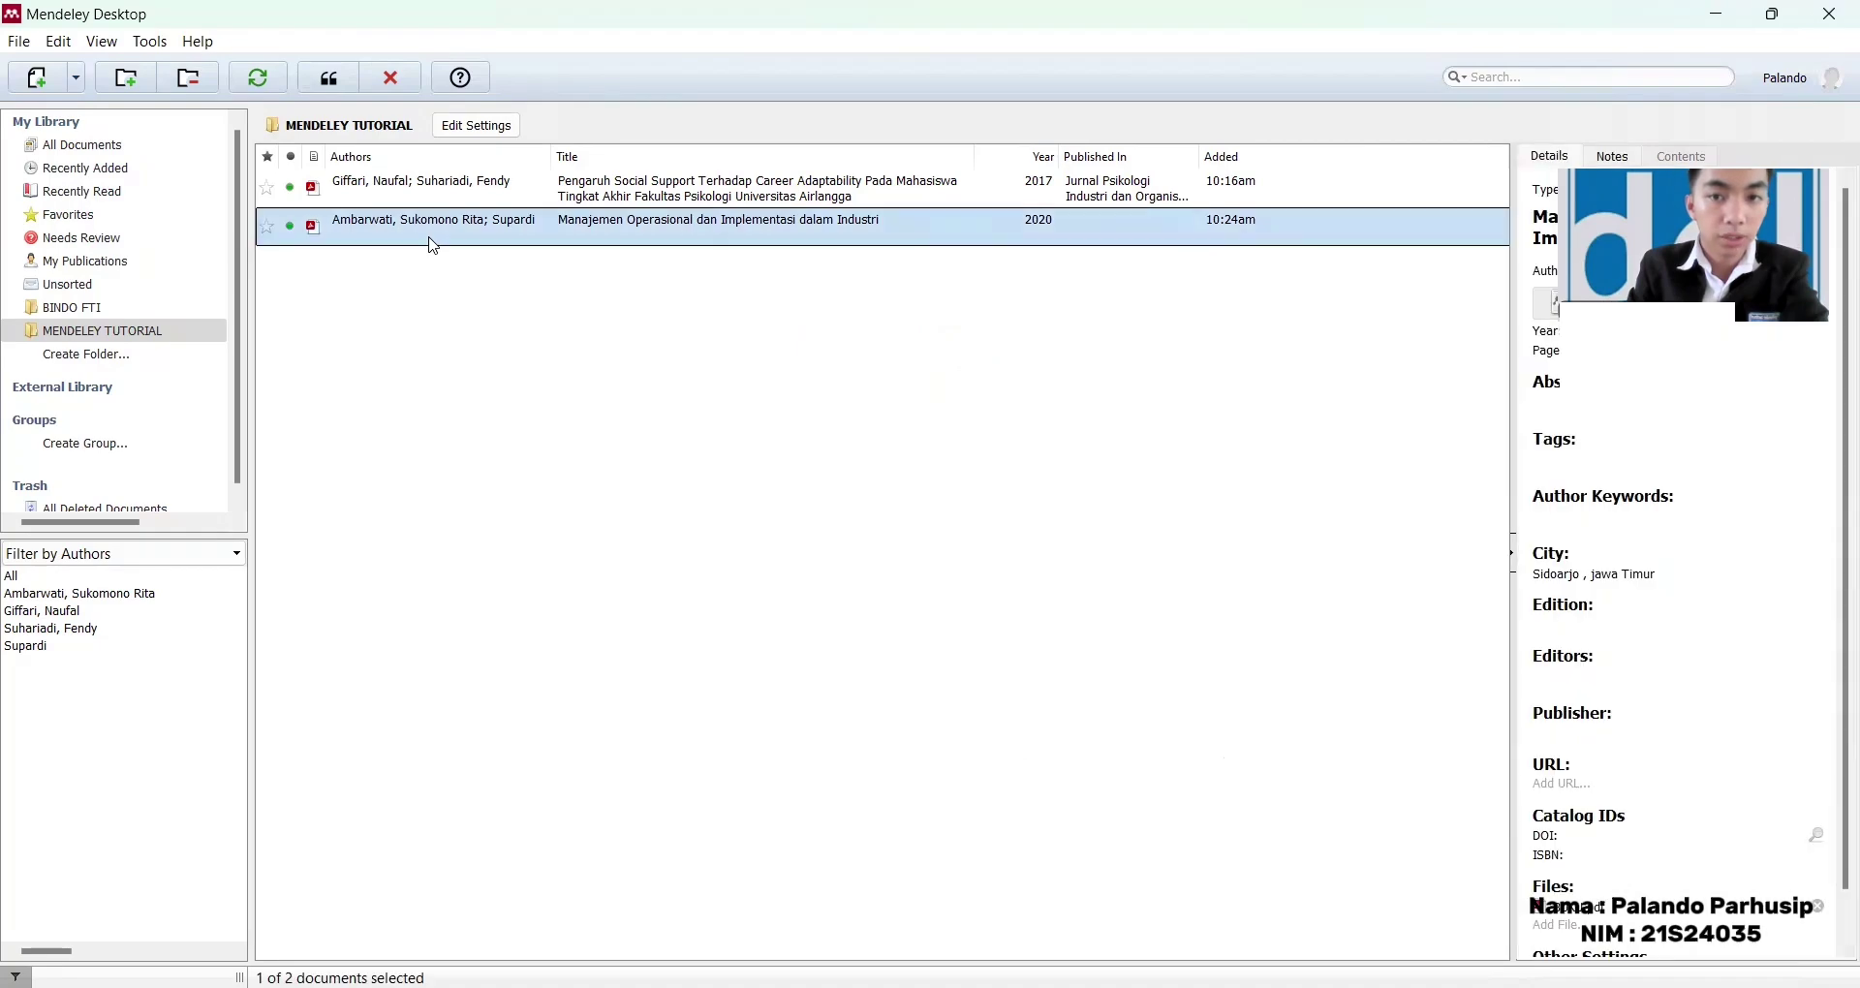
pyautogui.click(332, 82)
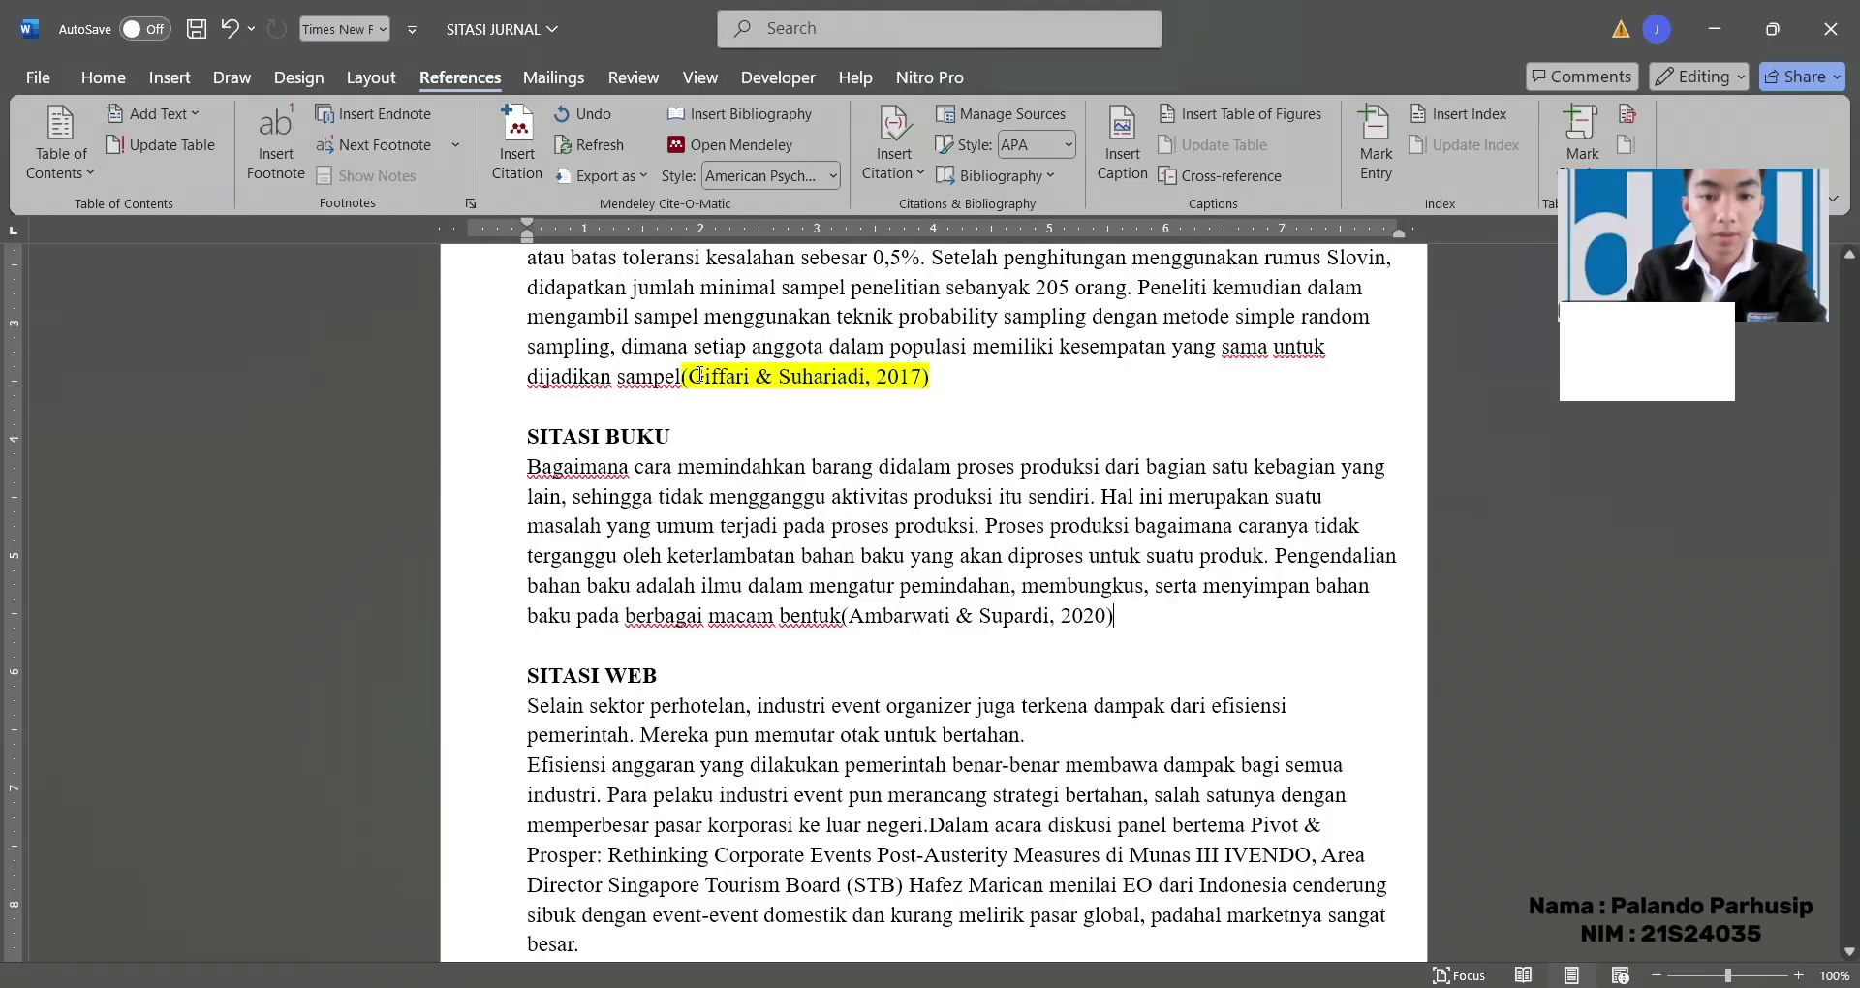
# Step: Highlight the inserted book citation at the end of the SITASI BUKU paragraph in yellow
pyautogui.moveTo(1116, 618); pyautogui.dragTo(839, 618)
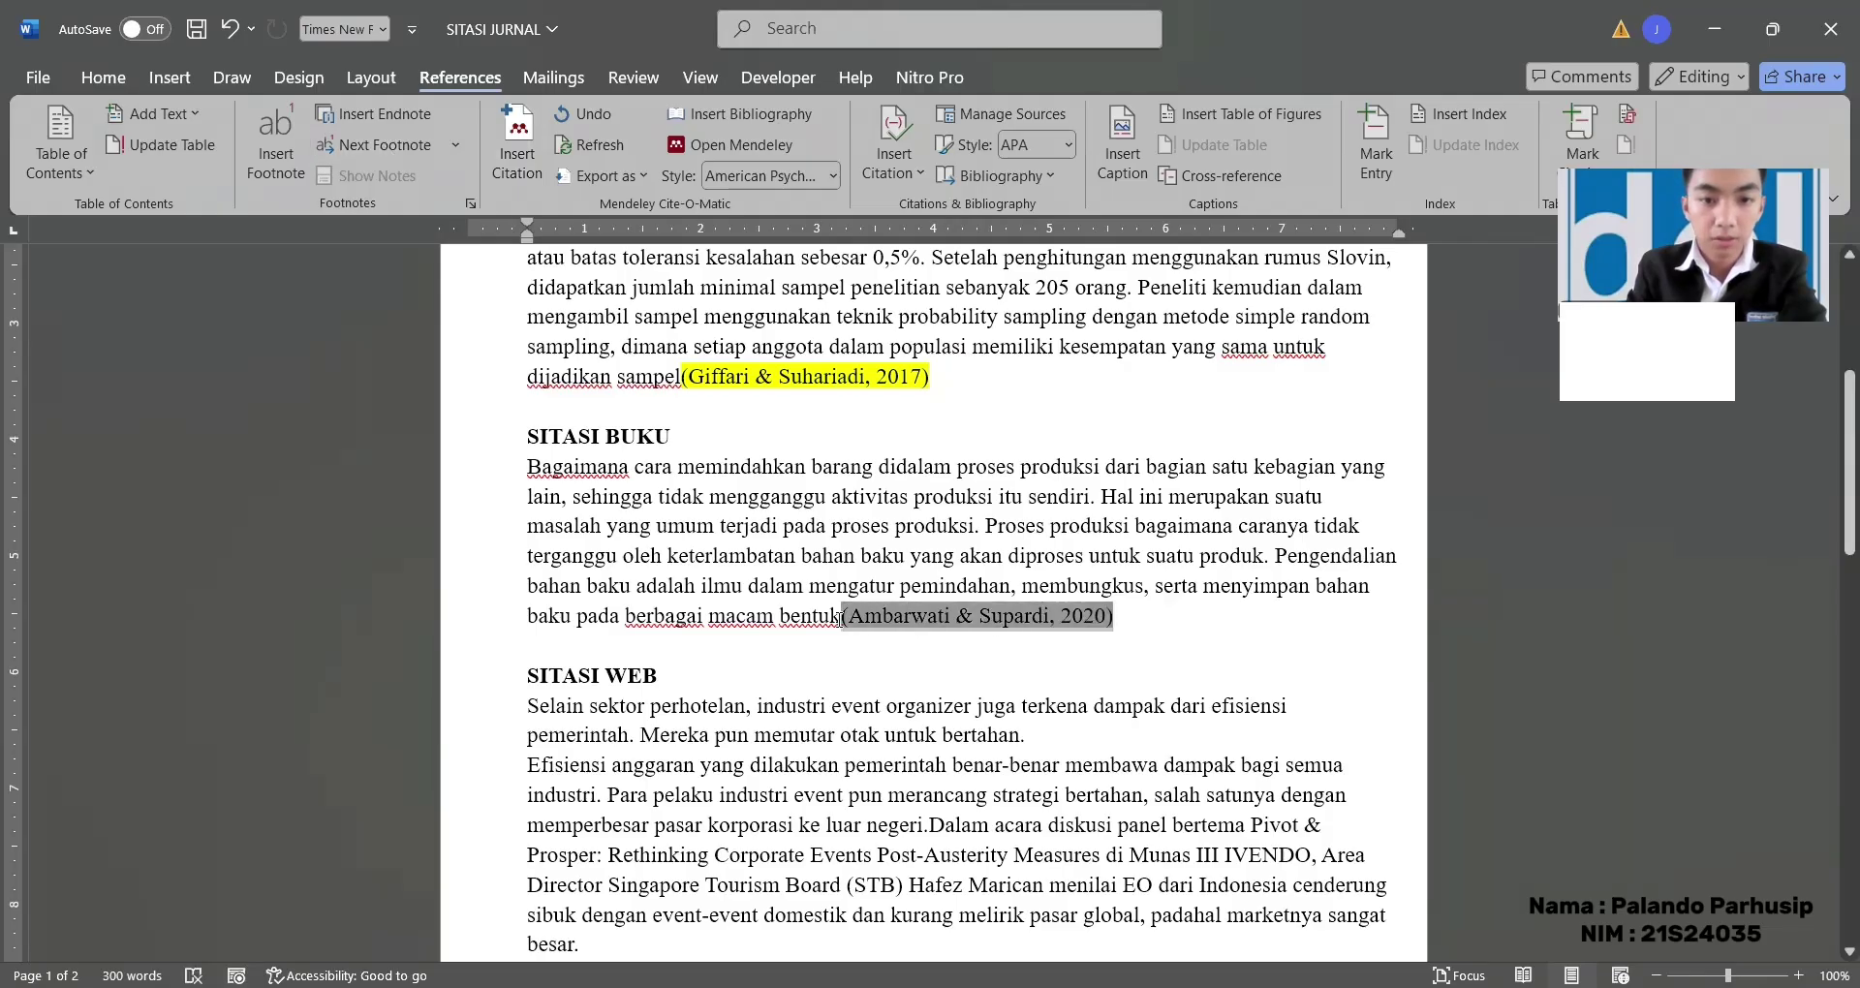
pyautogui.click(104, 77)
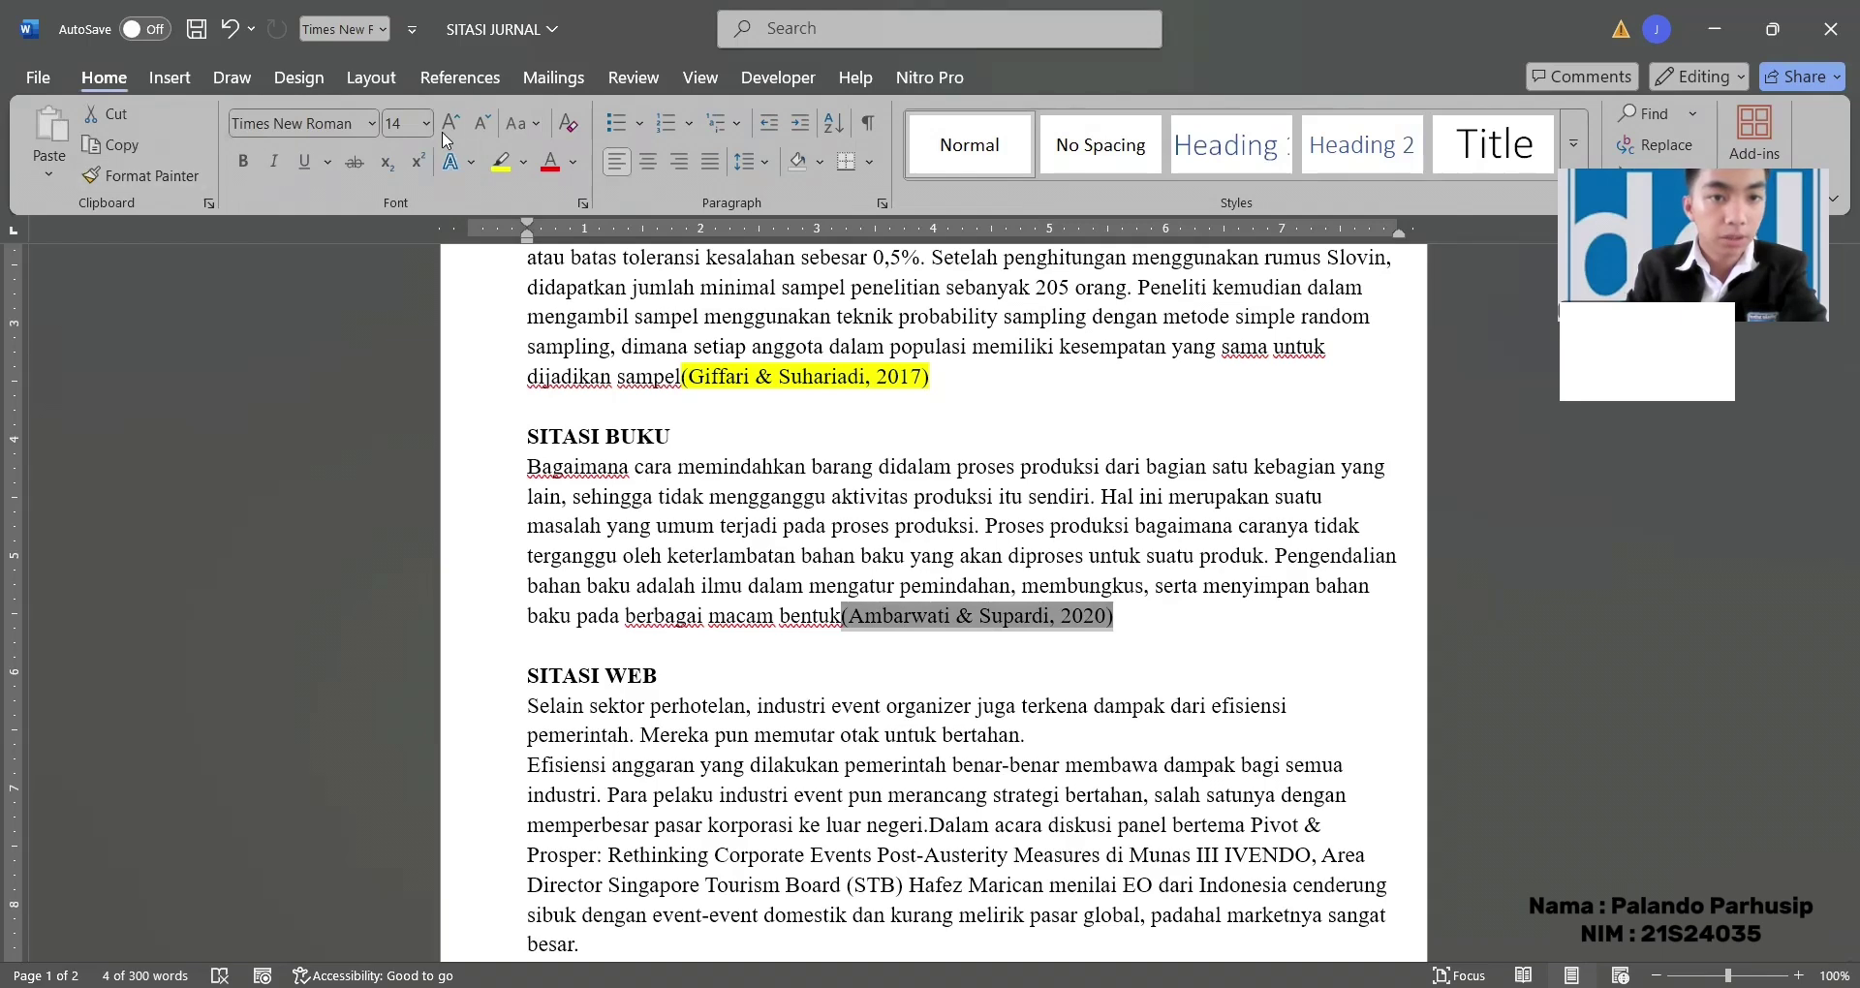
pyautogui.click(501, 162)
pyautogui.click(784, 322)
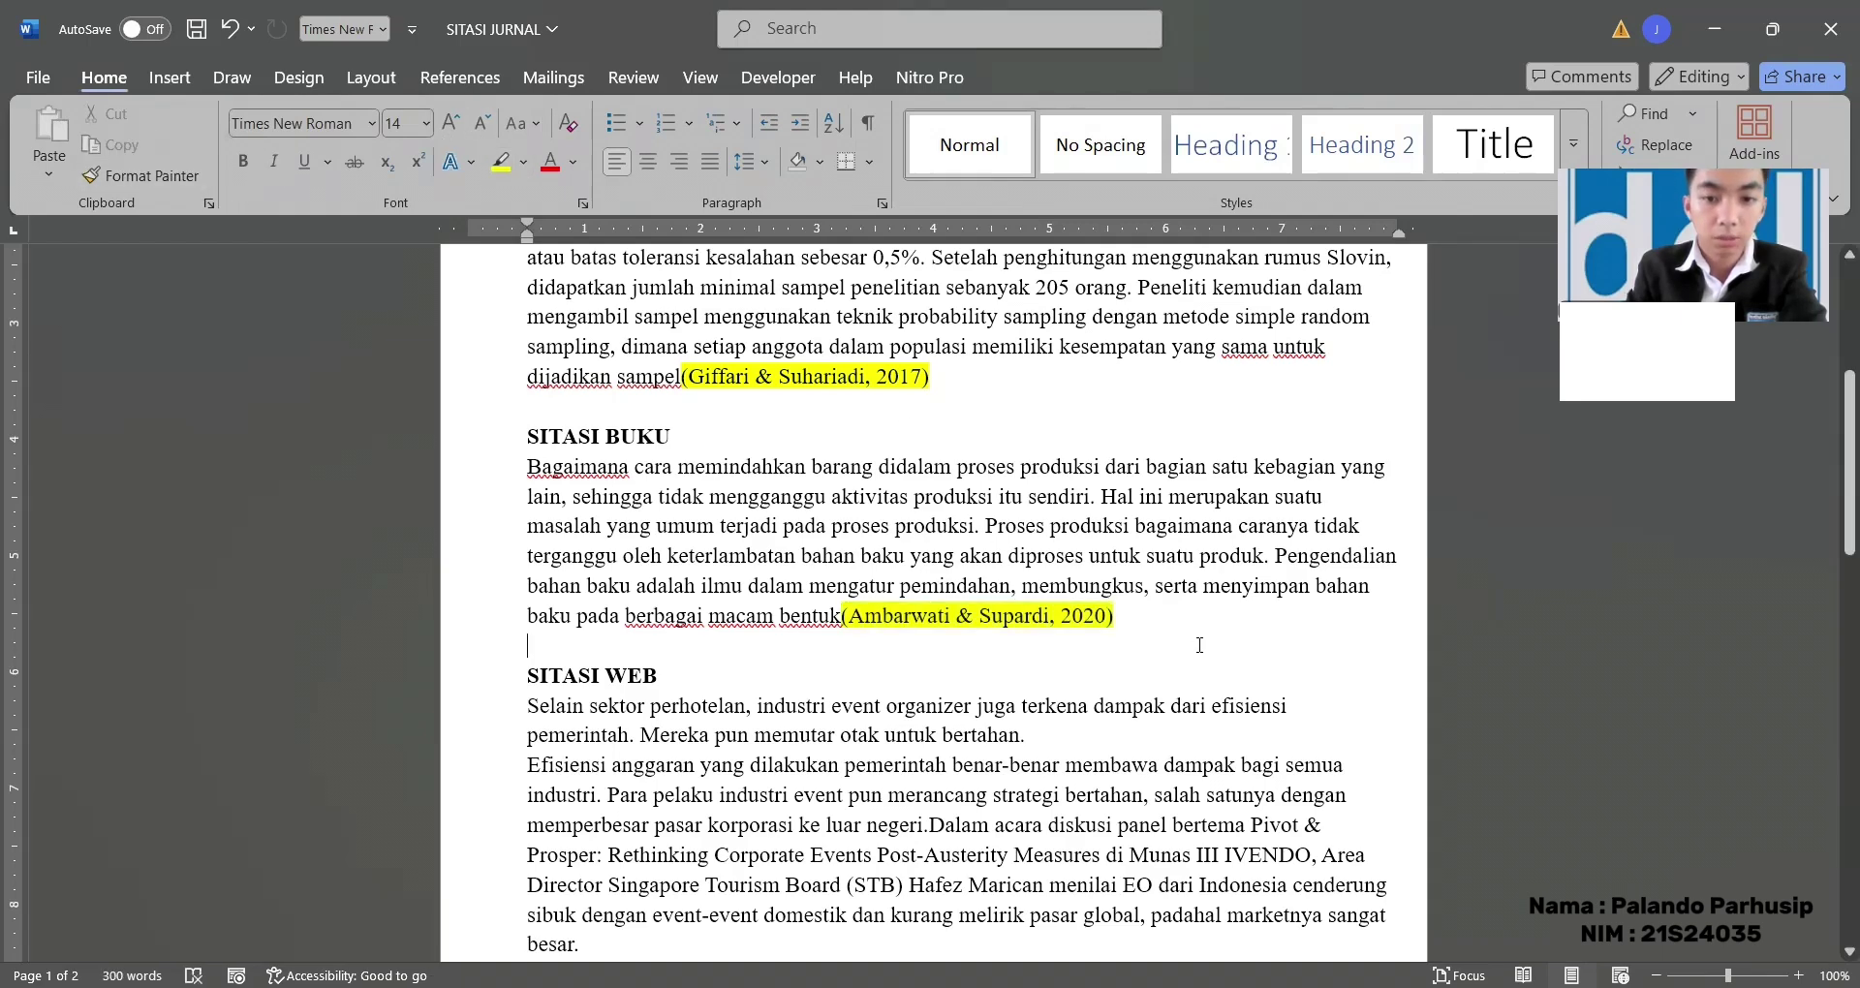
# Step: Place the cursor at the end of the SITASI WEB text and start a manual entry of type Web Page in Mendeley Desktop
pyautogui.scroll(-2, 1199, 645)
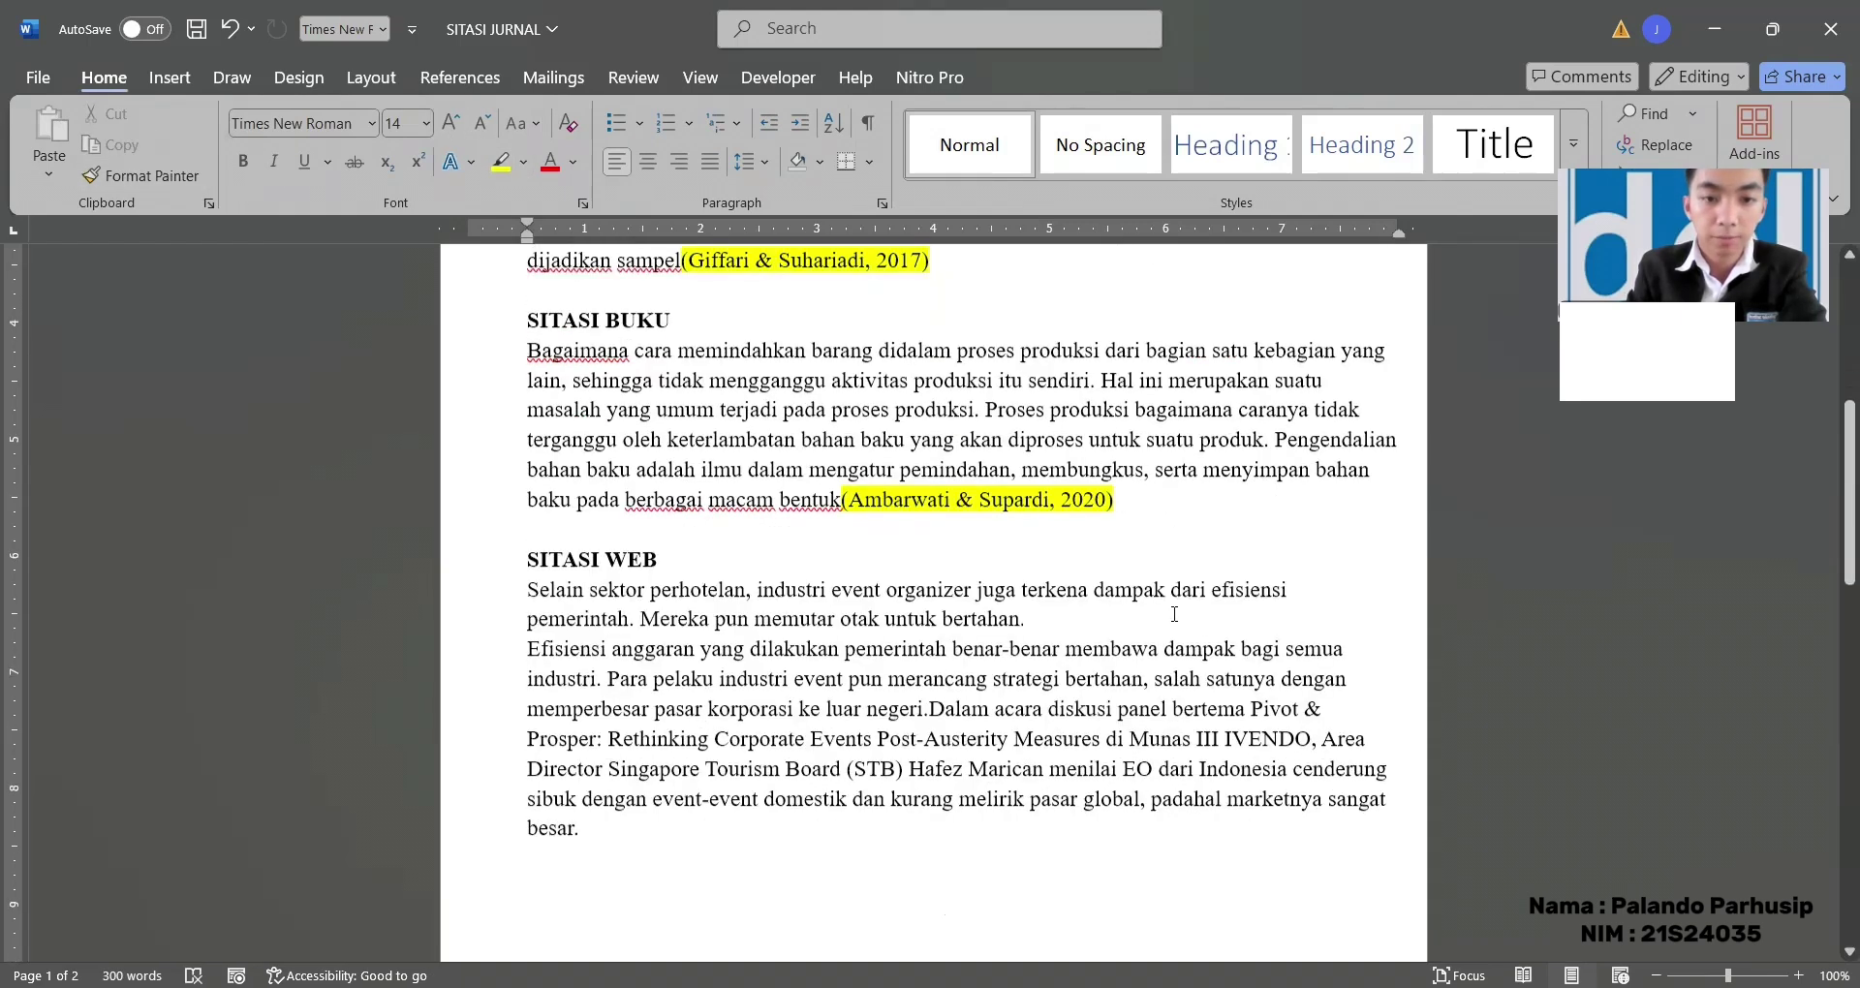
pyautogui.click(597, 815)
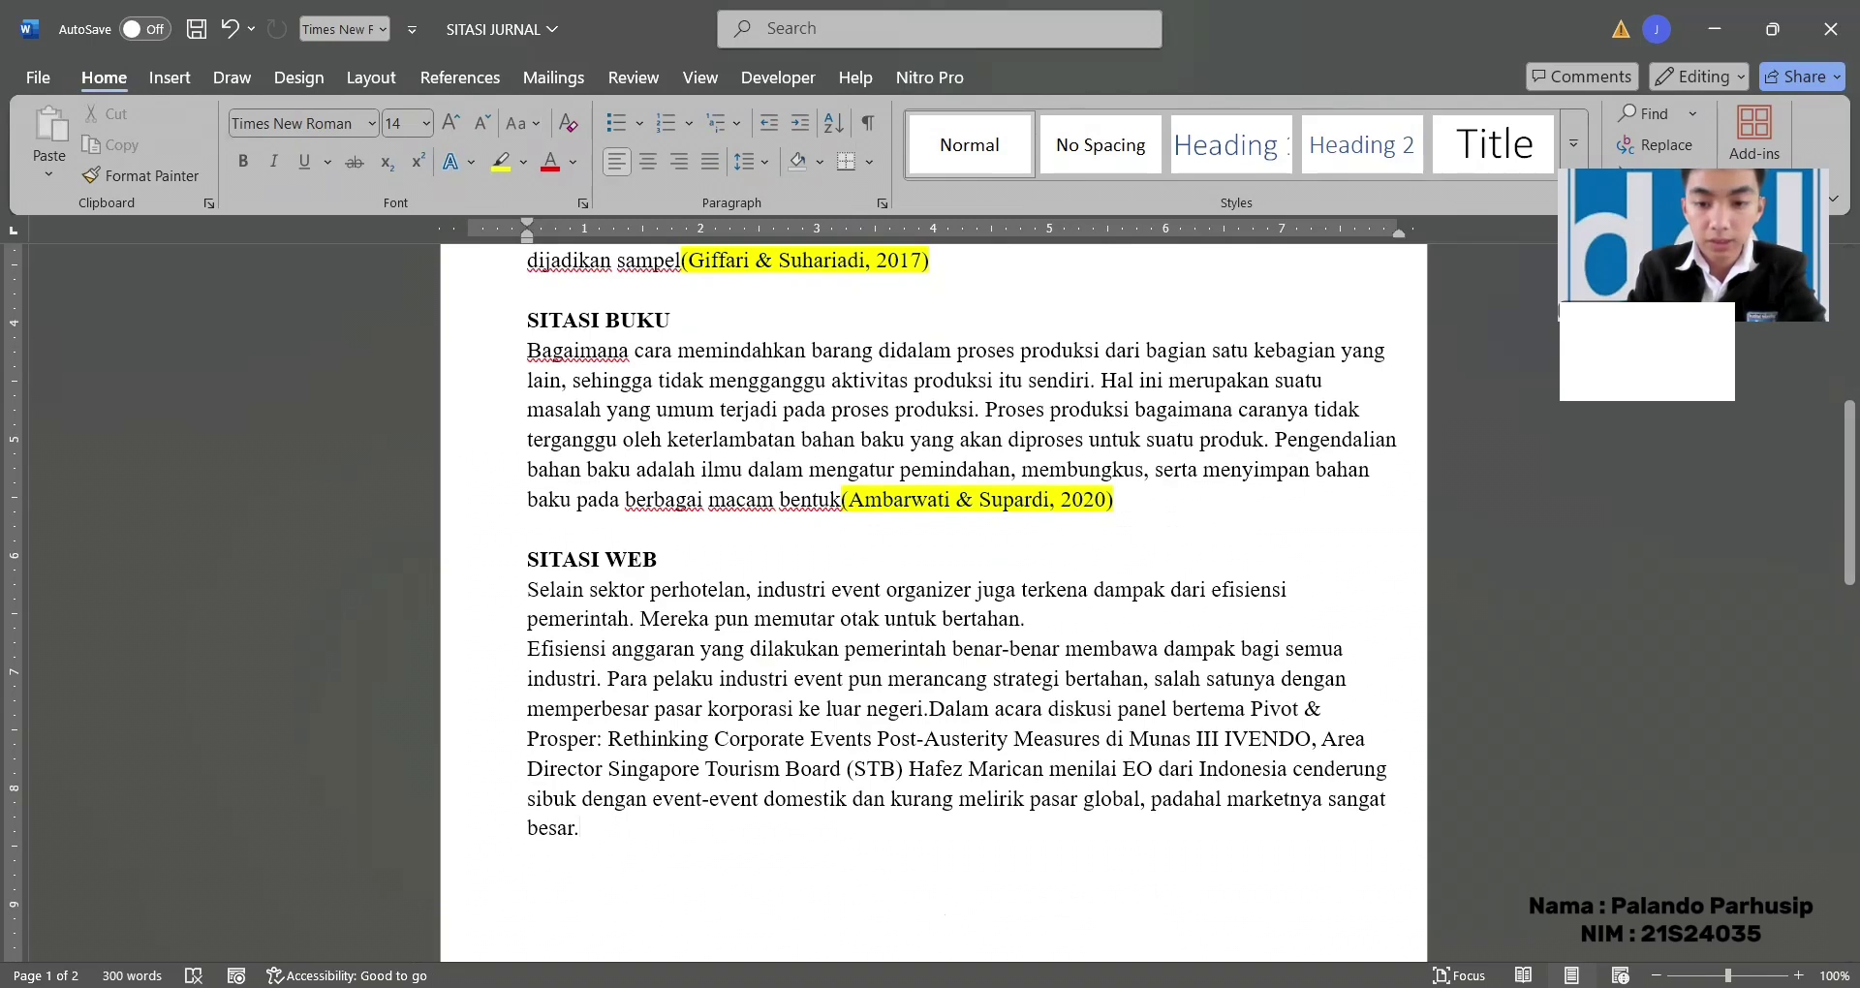
pyautogui.hotkey('alt', 'Tab')
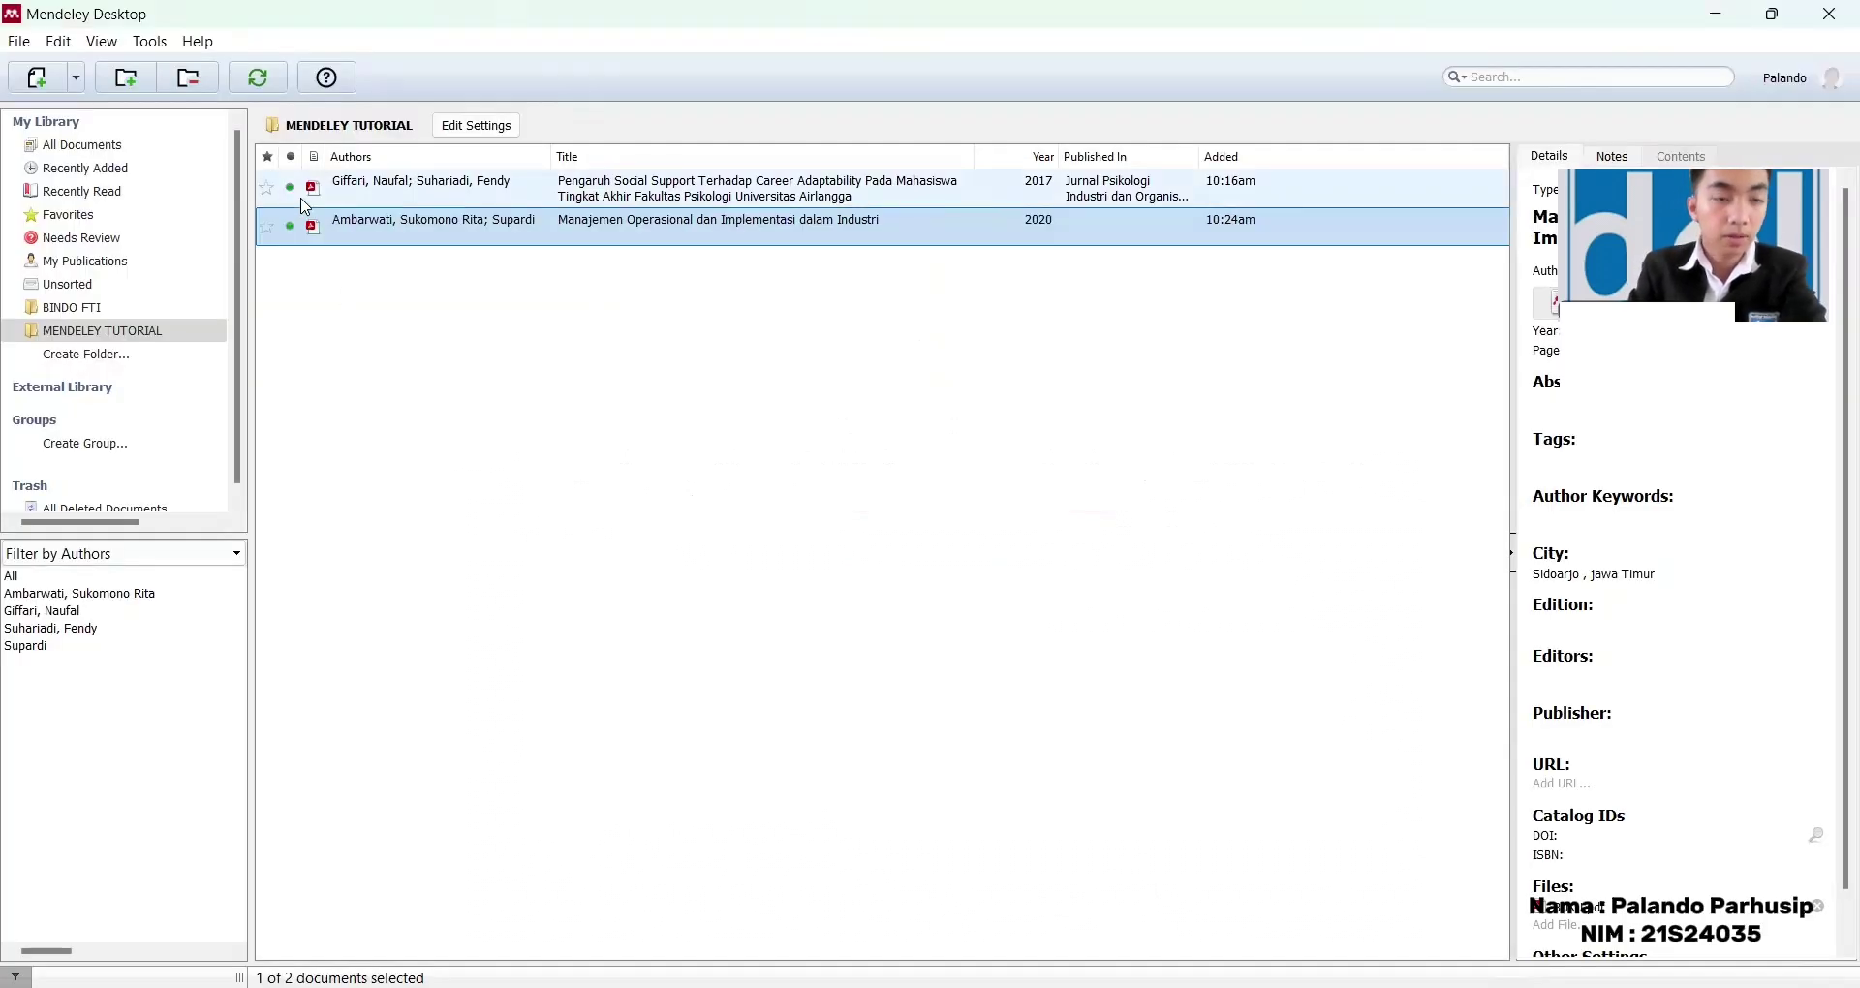
pyautogui.click(75, 78)
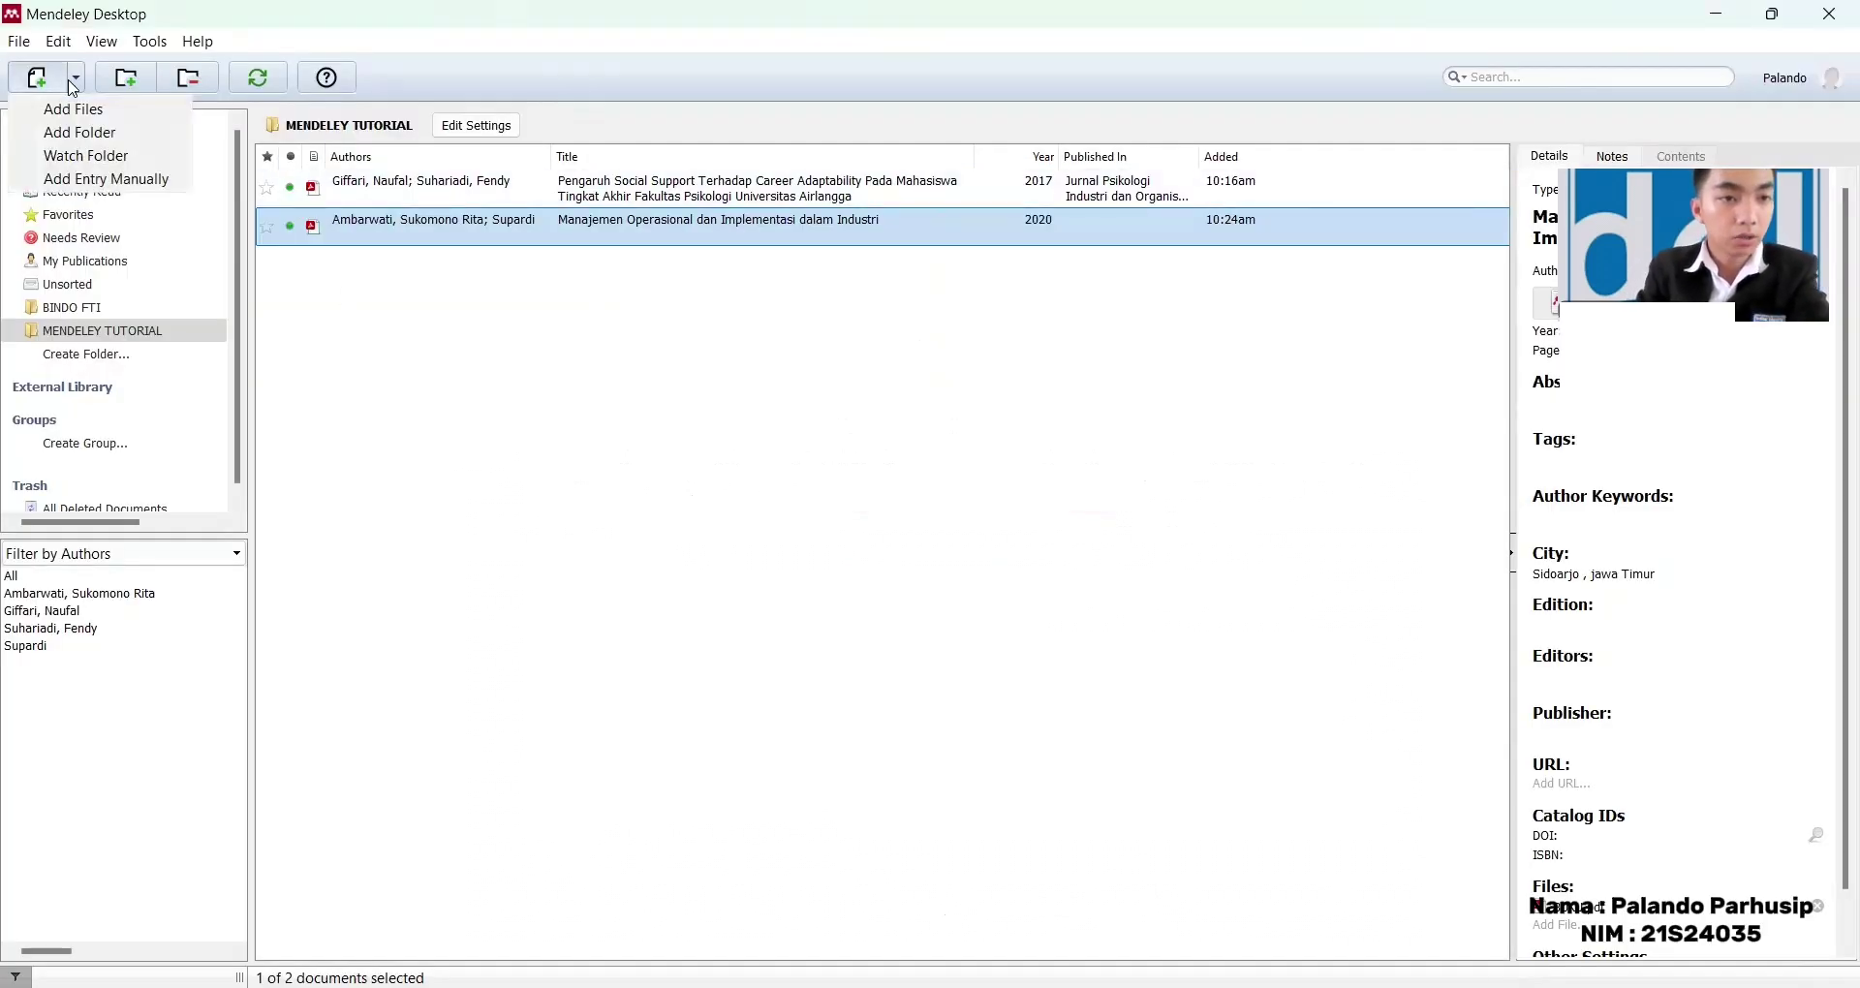
pyautogui.click(146, 180)
pyautogui.click(988, 329)
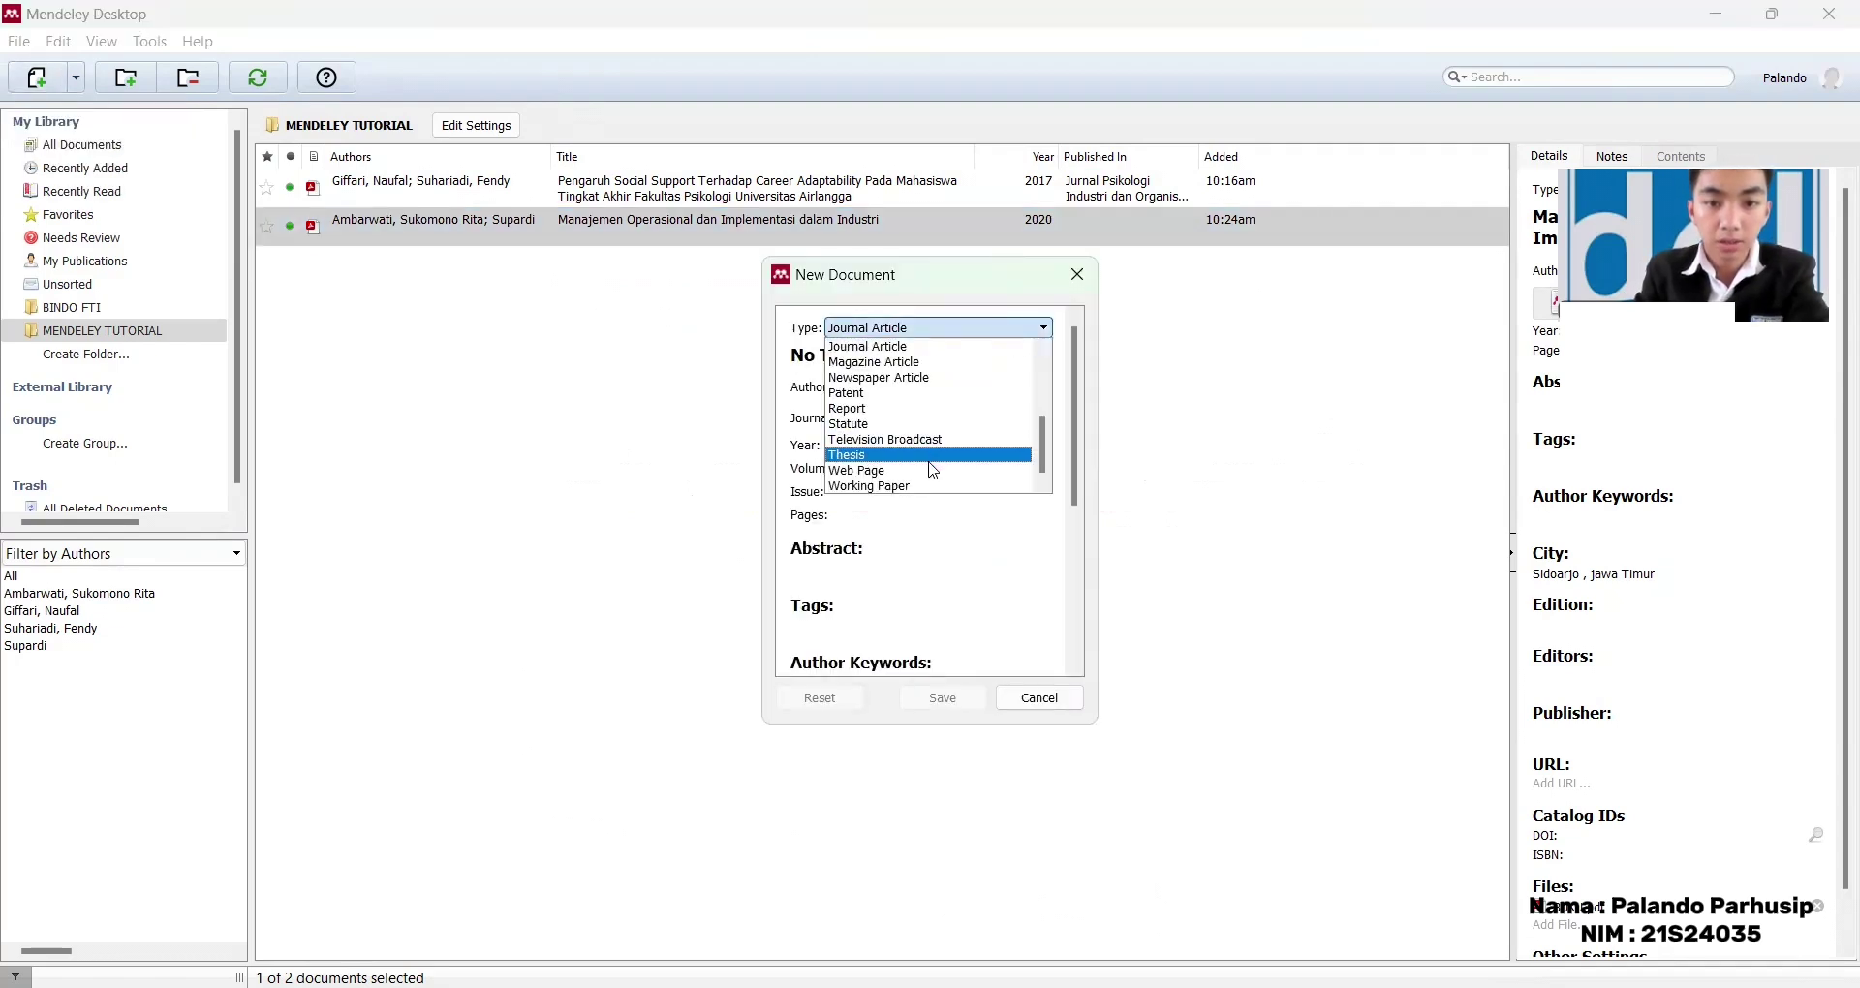
pyautogui.click(934, 473)
# Step: Replace the entry's placeholder title with the headline "Terkena Dampak Efisiensi, Pelaku Industri Event Mesti Putar Otak" copied from the detikTravel article in the browser
pyautogui.click(887, 357)
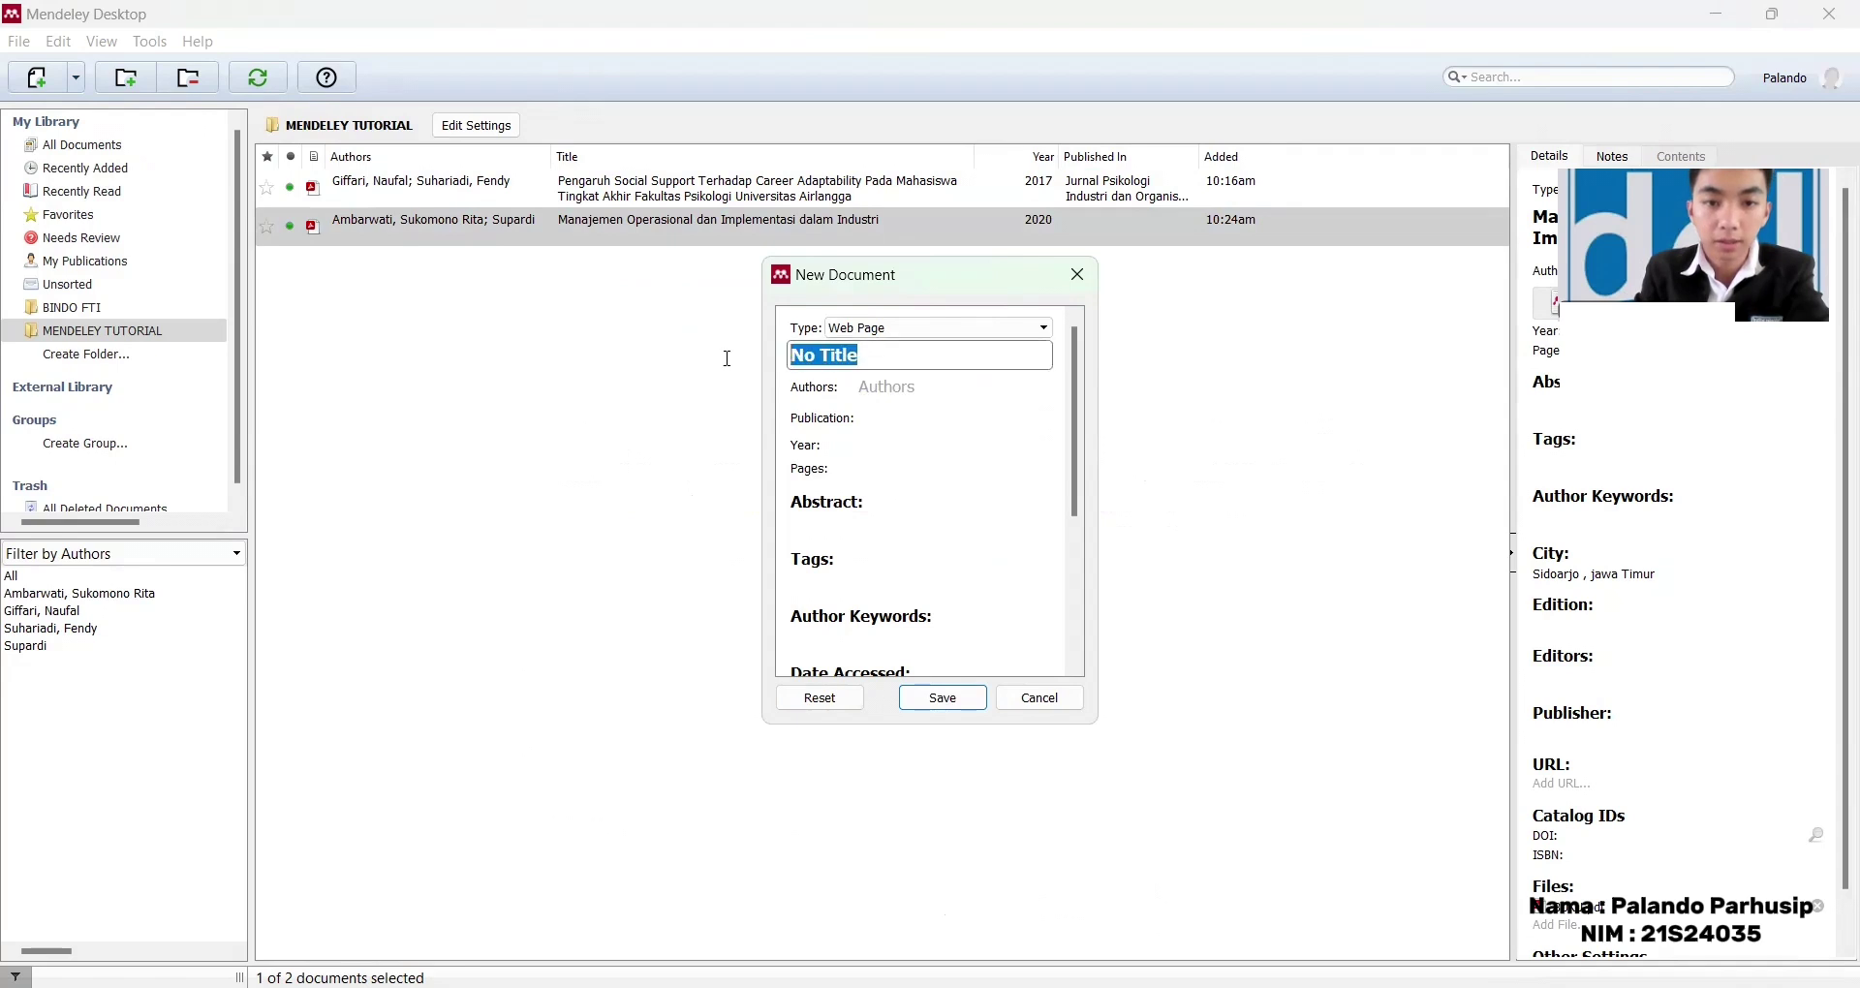
pyautogui.press('BackSpace')
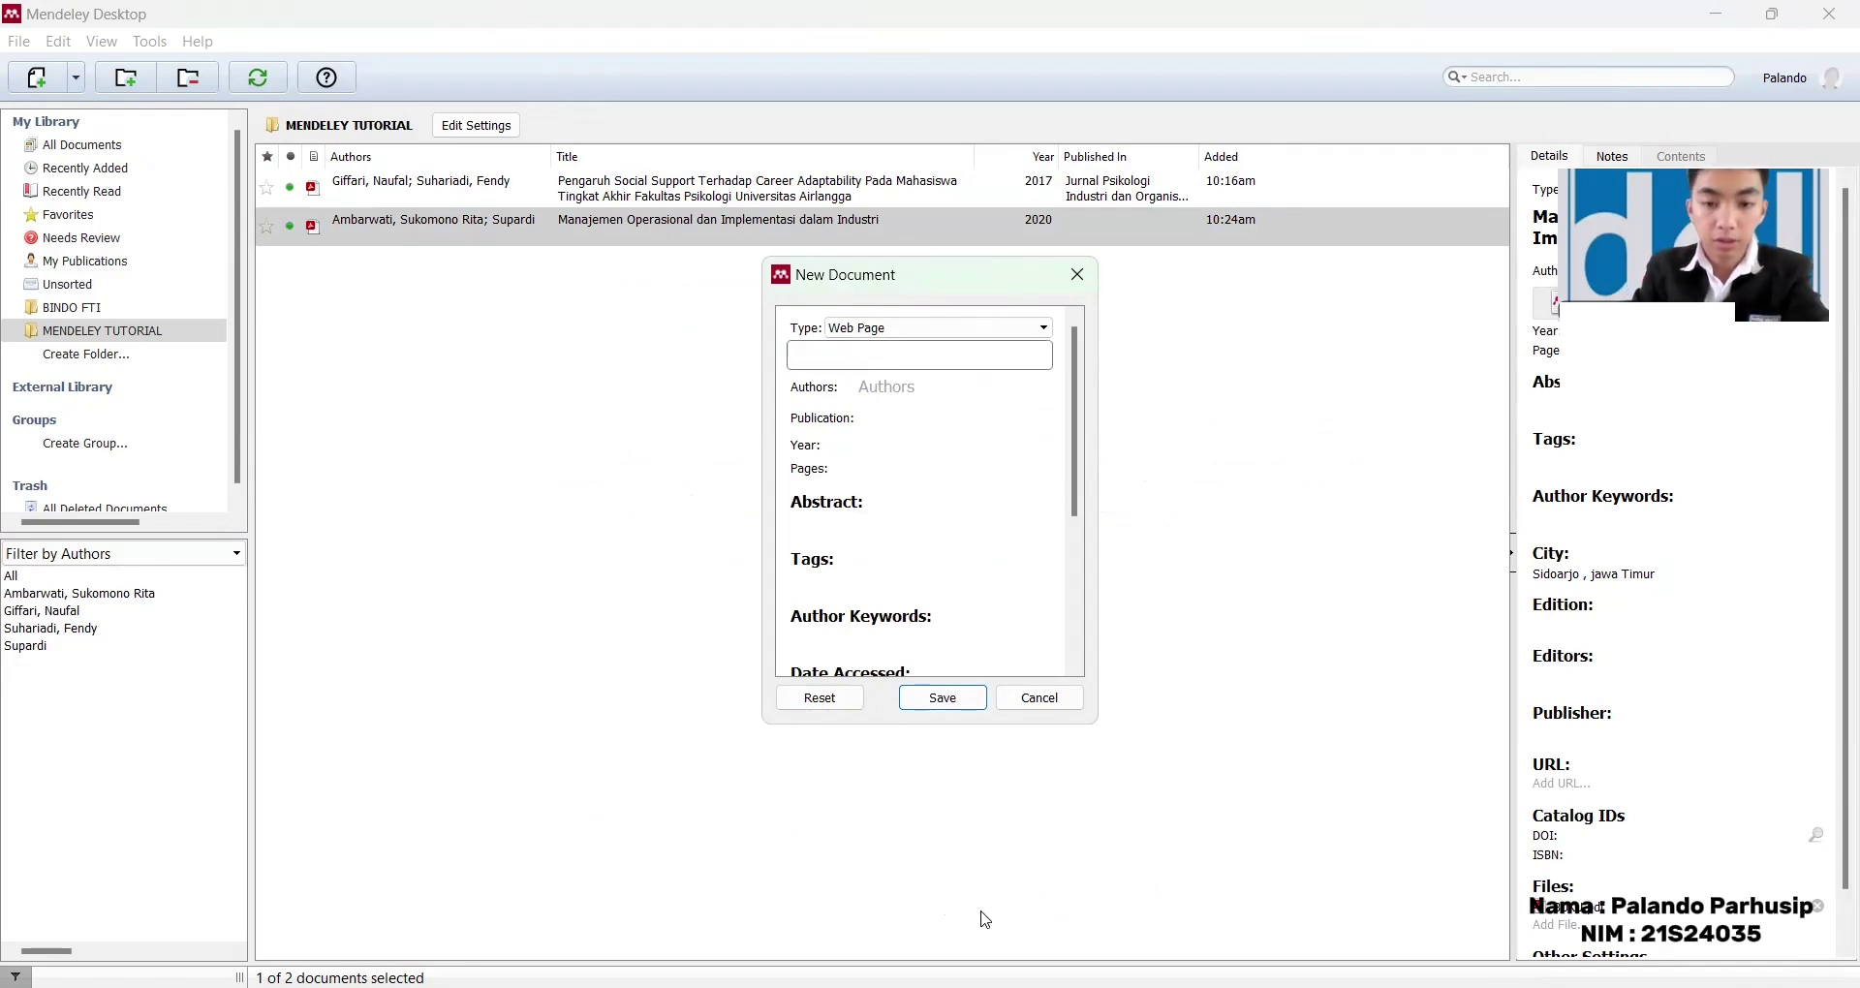
pyautogui.hotkey('alt', 'Tab')
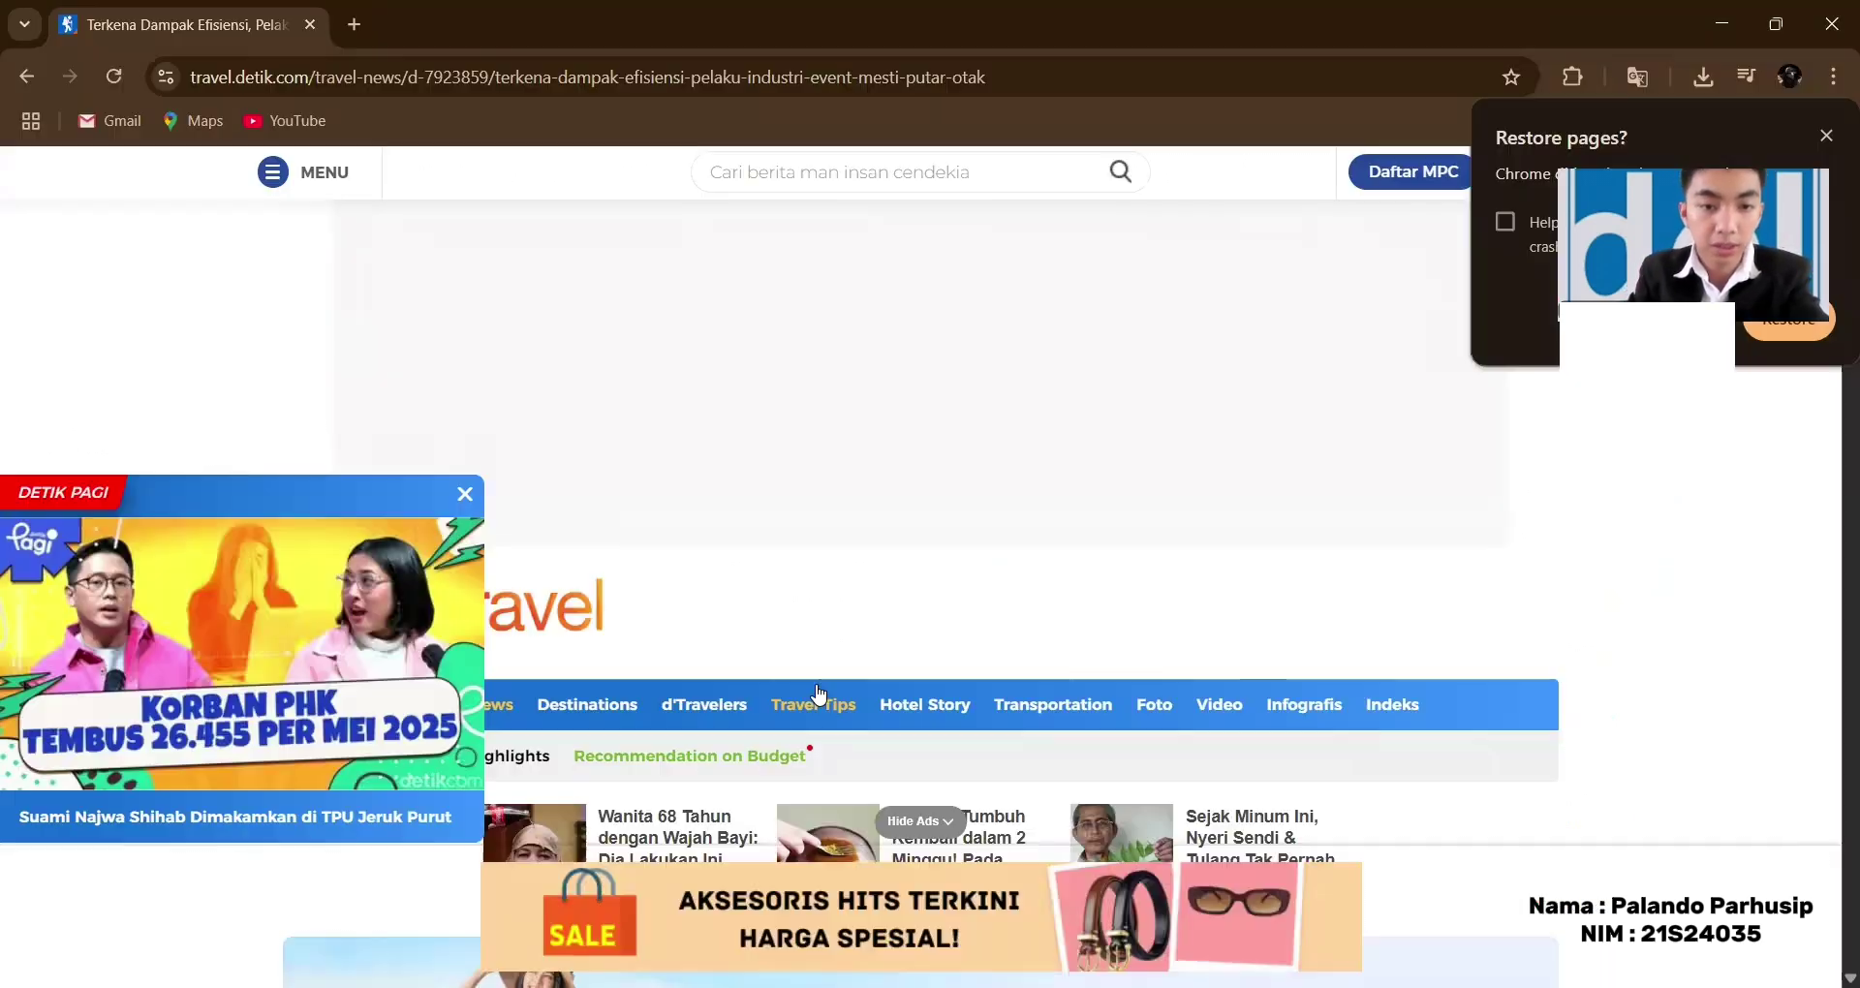
pyautogui.scroll(-5, 772, 598)
pyautogui.scroll(3, 772, 599)
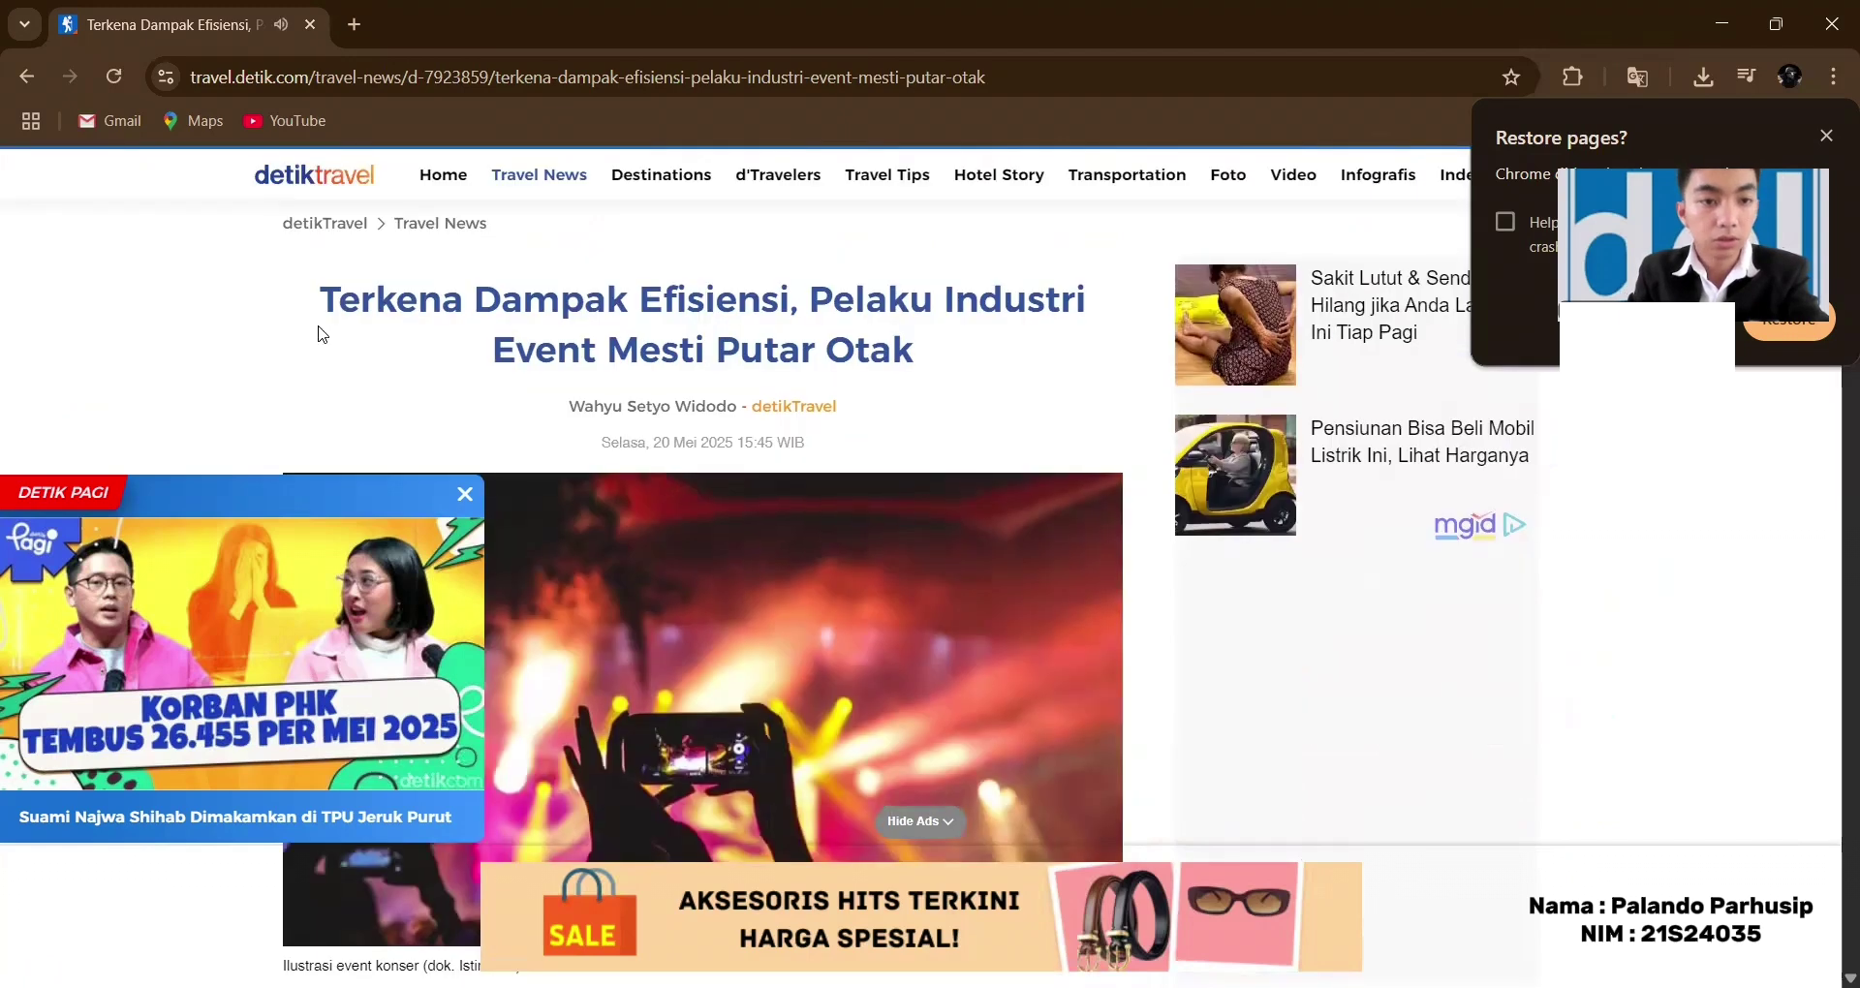
pyautogui.moveTo(322, 295); pyautogui.dragTo(946, 363)
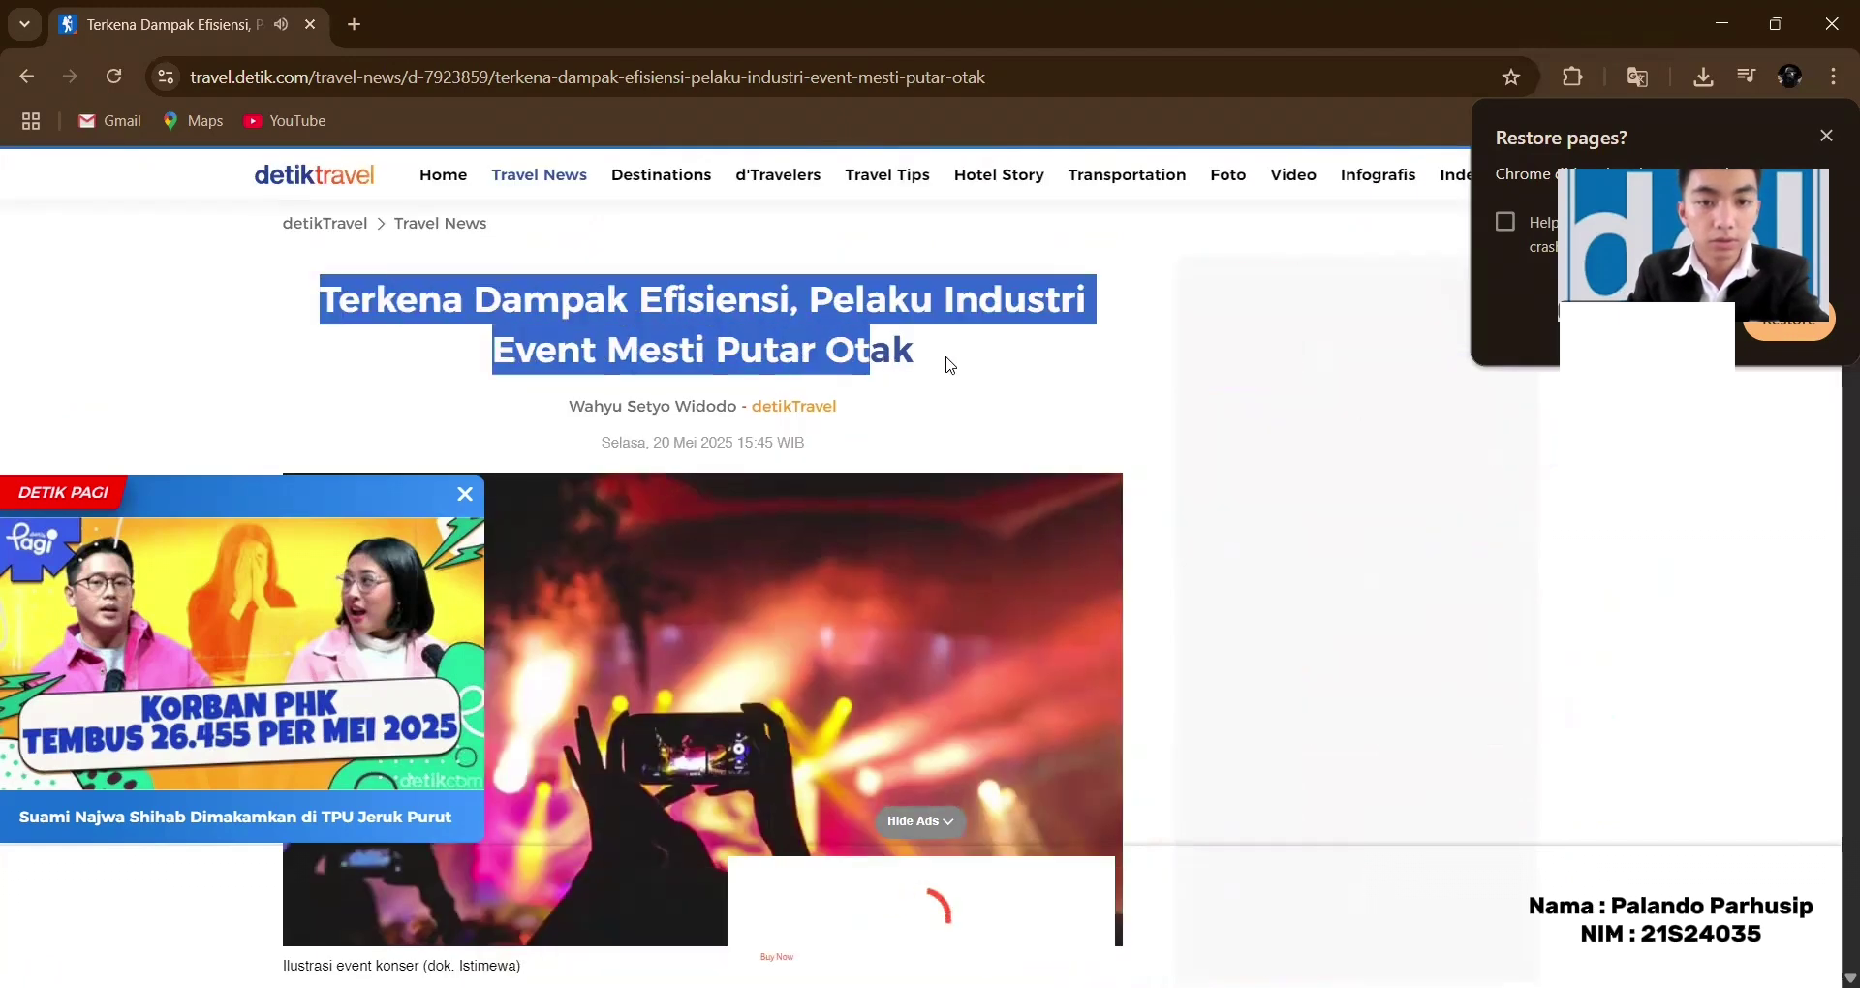
pyautogui.click(958, 361)
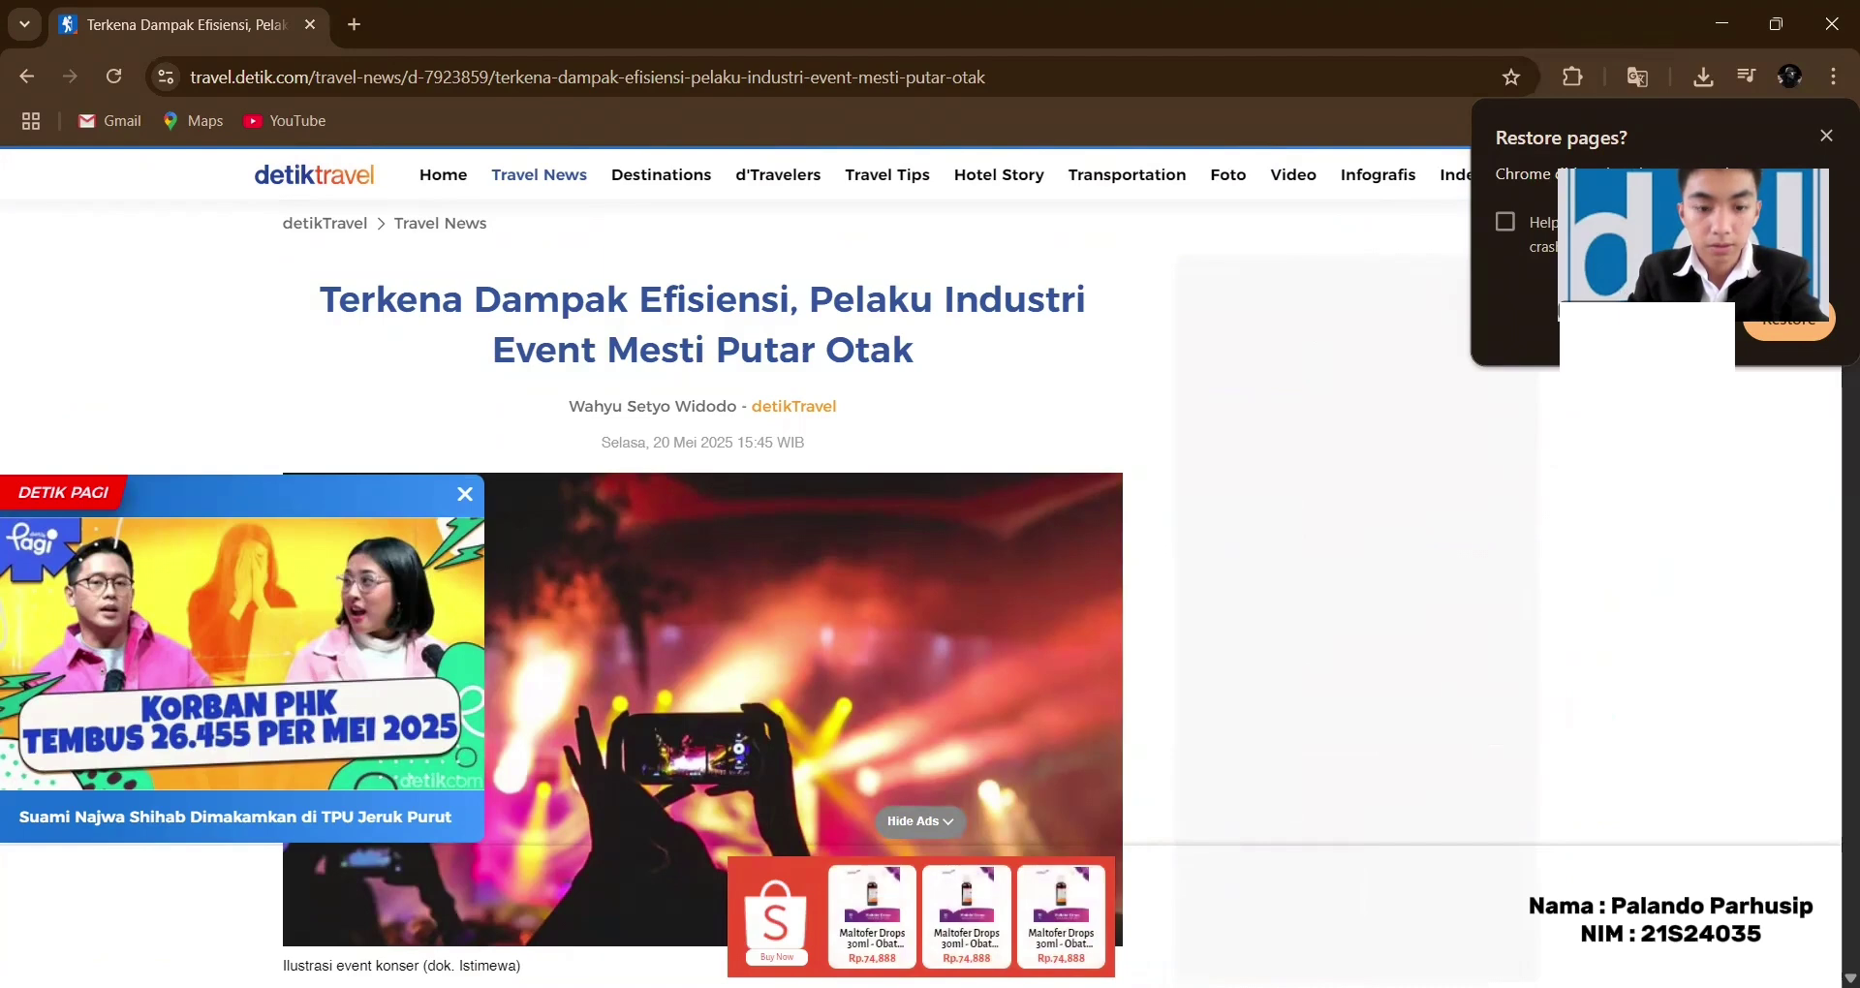
pyautogui.hotkey('alt', 'Tab')
pyautogui.hotkey('ctrl', 'v')
# Step: Delete the appended "Baca artikel detikTravel" text and the blank lines after the headline in the title
pyautogui.moveTo(988, 447); pyautogui.dragTo(798, 439)
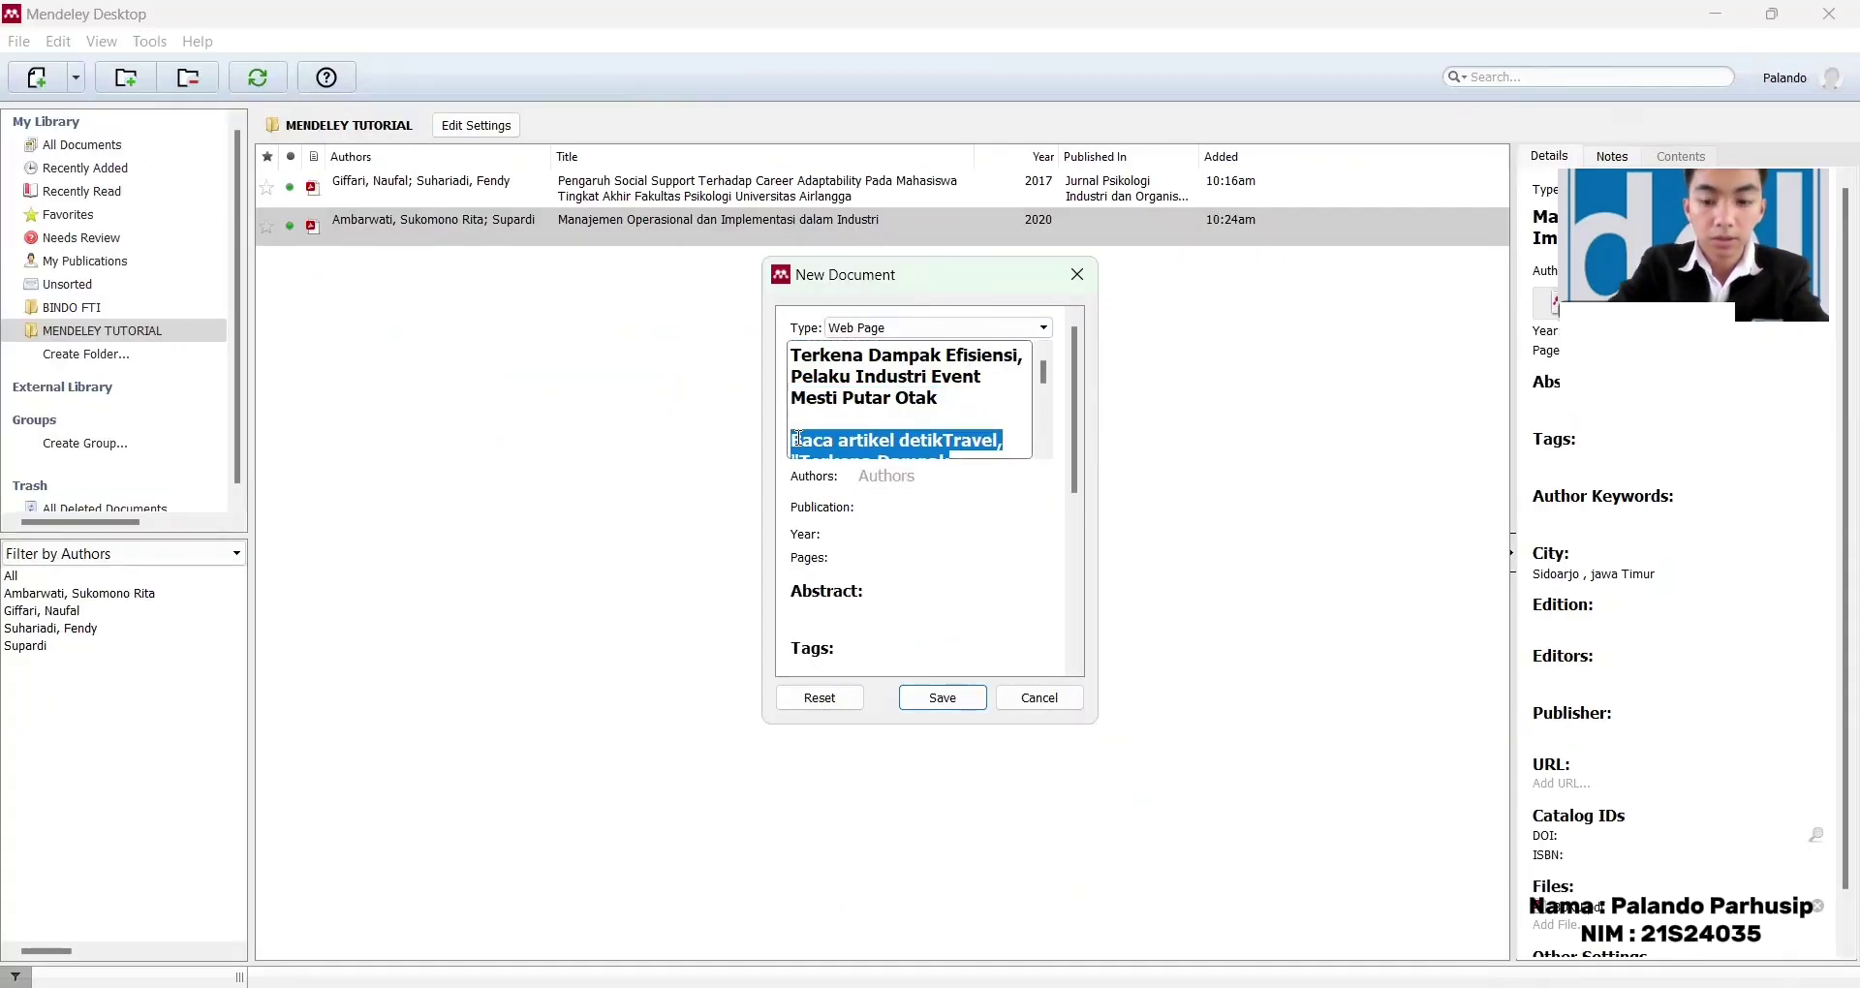
pyautogui.press('BackSpace')
pyautogui.press('BackSpace')
pyautogui.press('BackSpace')
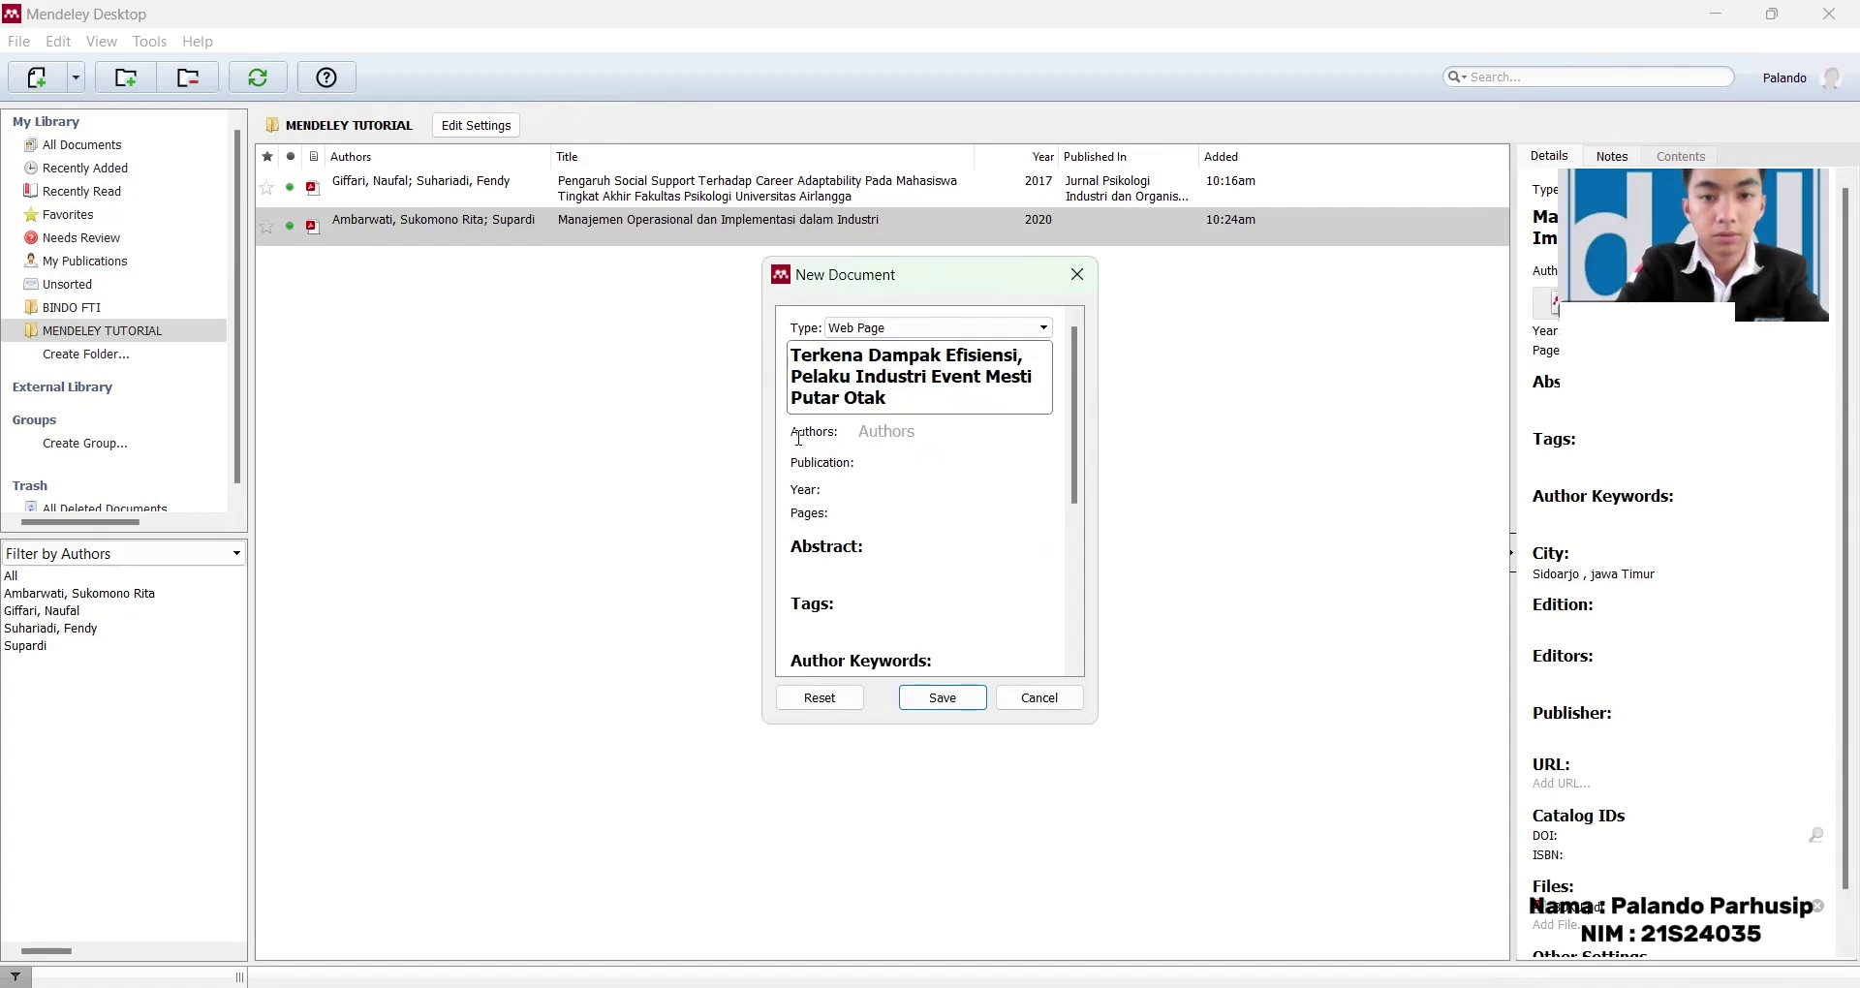
# Step: Look up the article's byline in the browser and enter its author, last name first, as the Mendeley entry's author
pyautogui.click(920, 442)
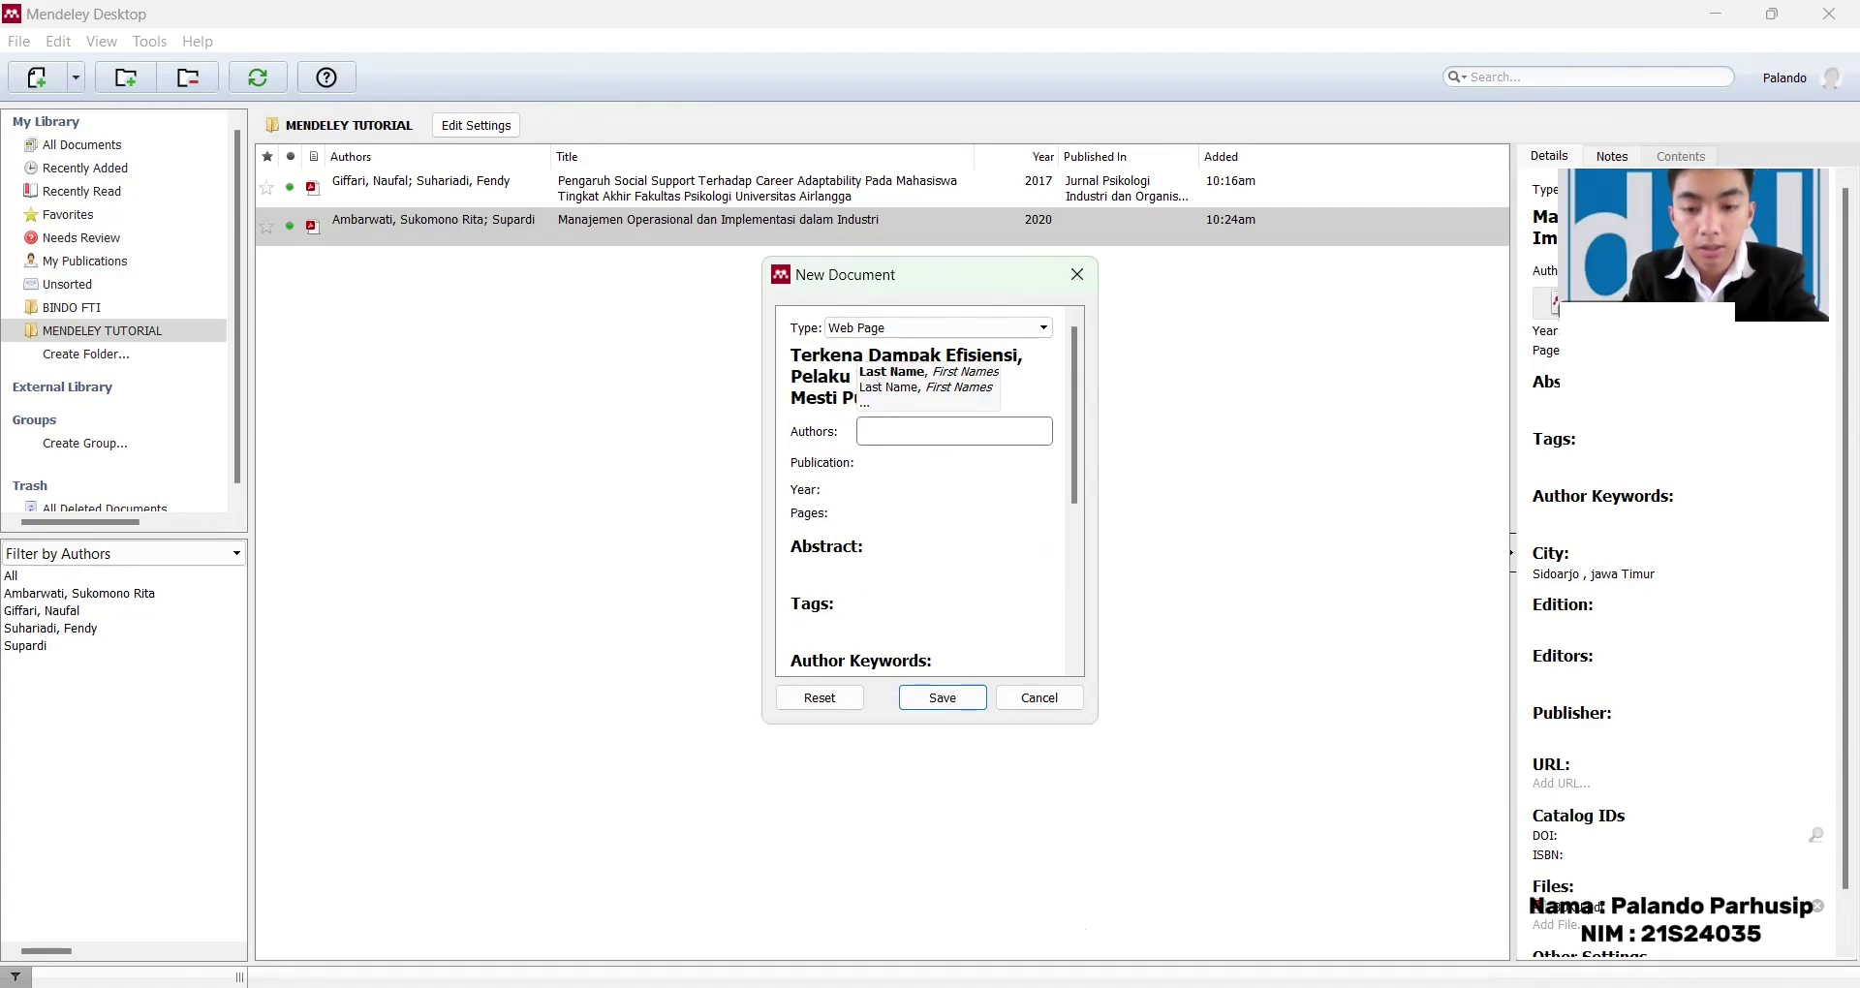
pyautogui.hotkey('alt', 'Tab')
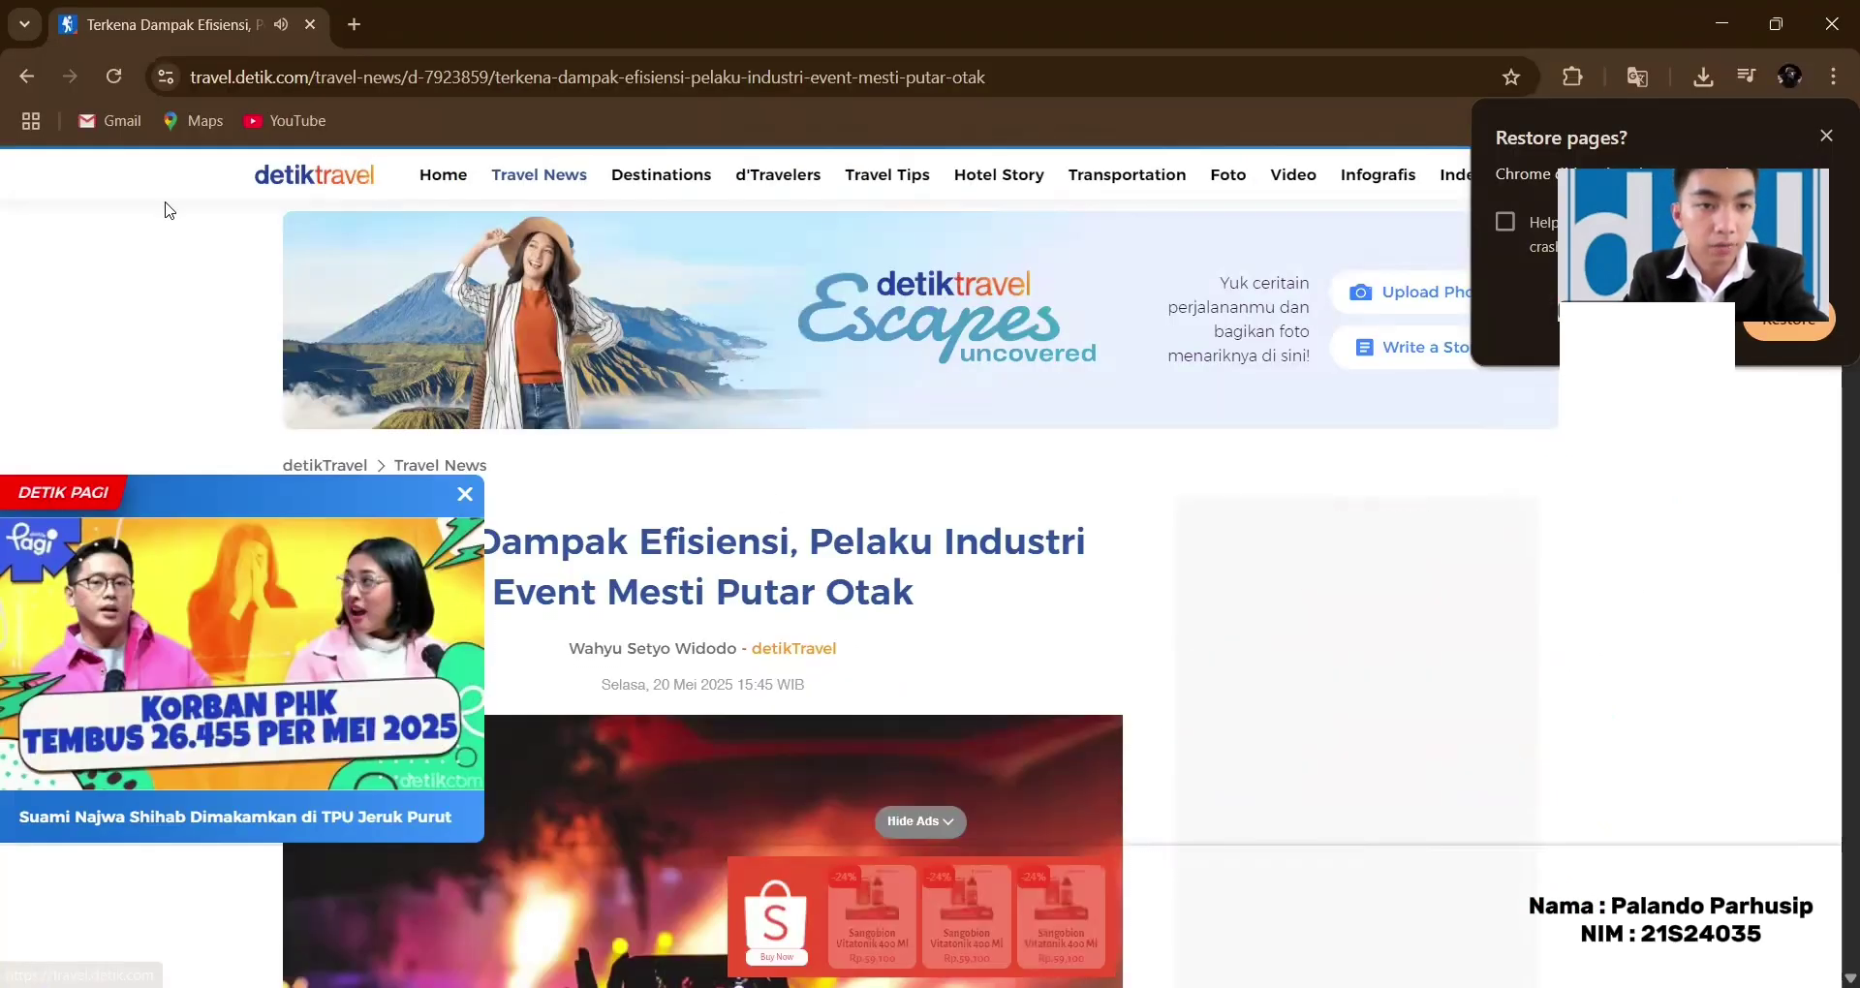
pyautogui.scroll(-1, 792, 504)
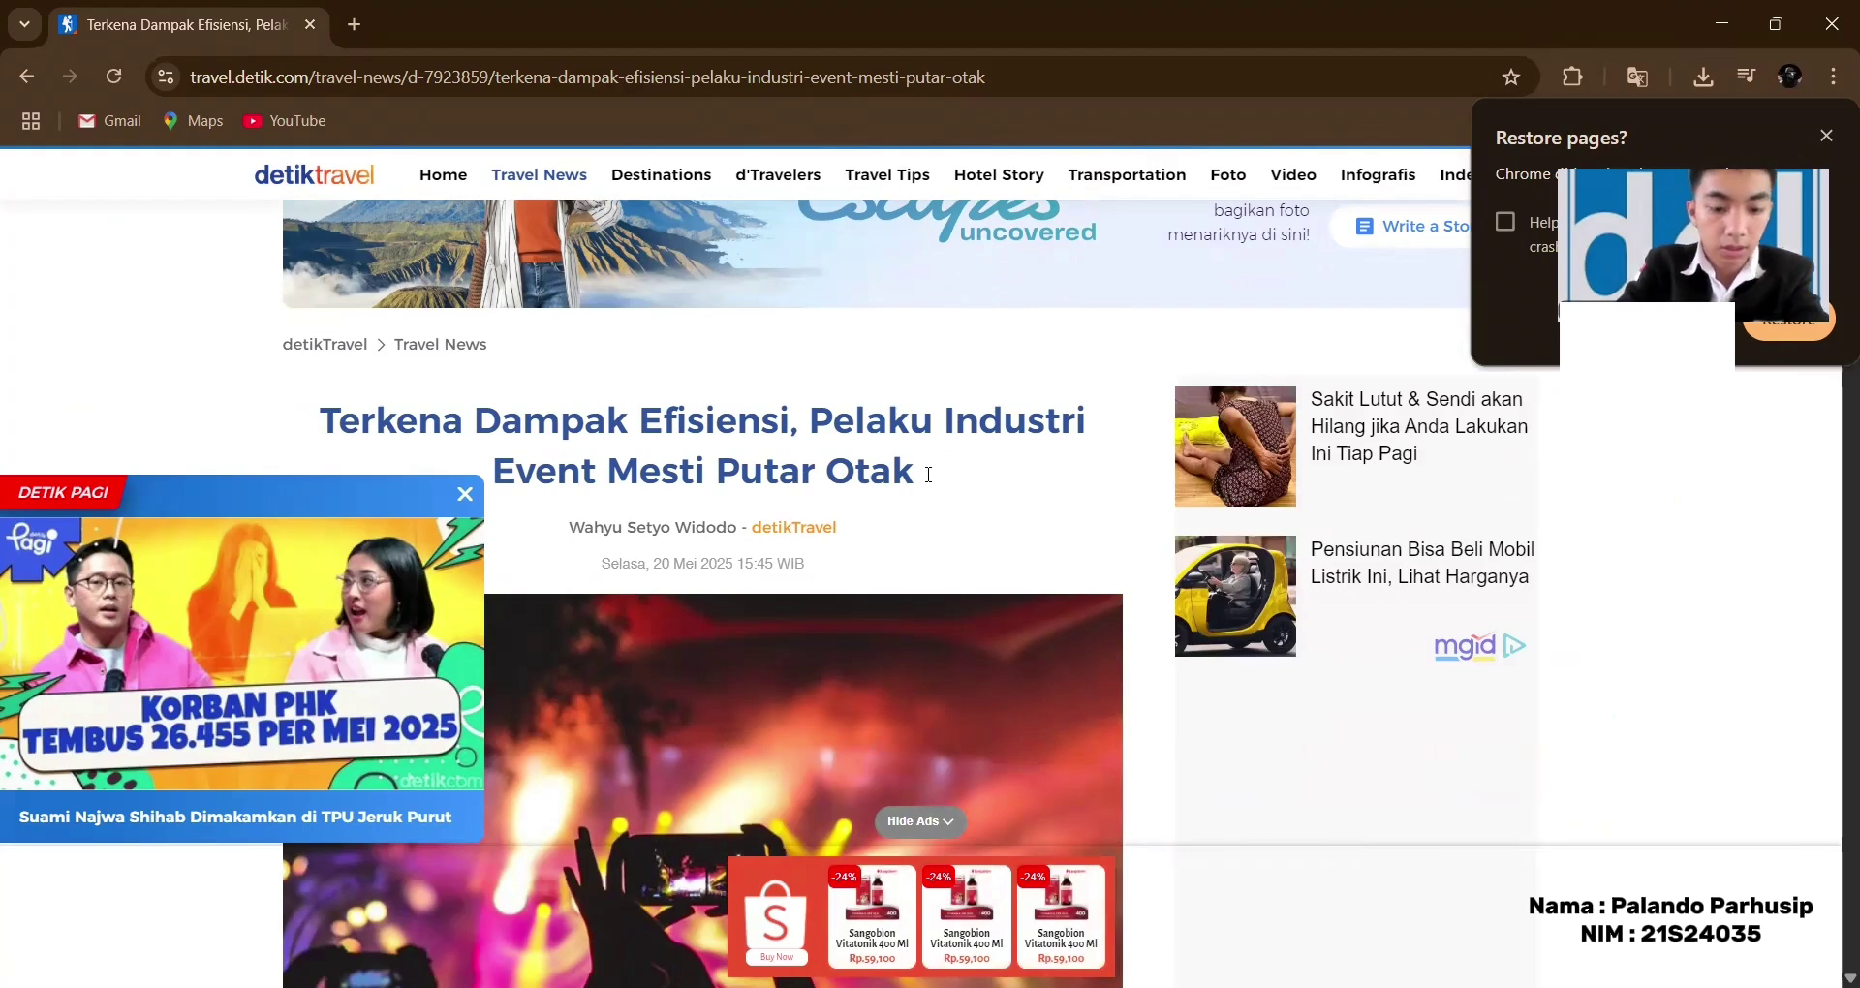
pyautogui.hotkey('alt', 'Tab')
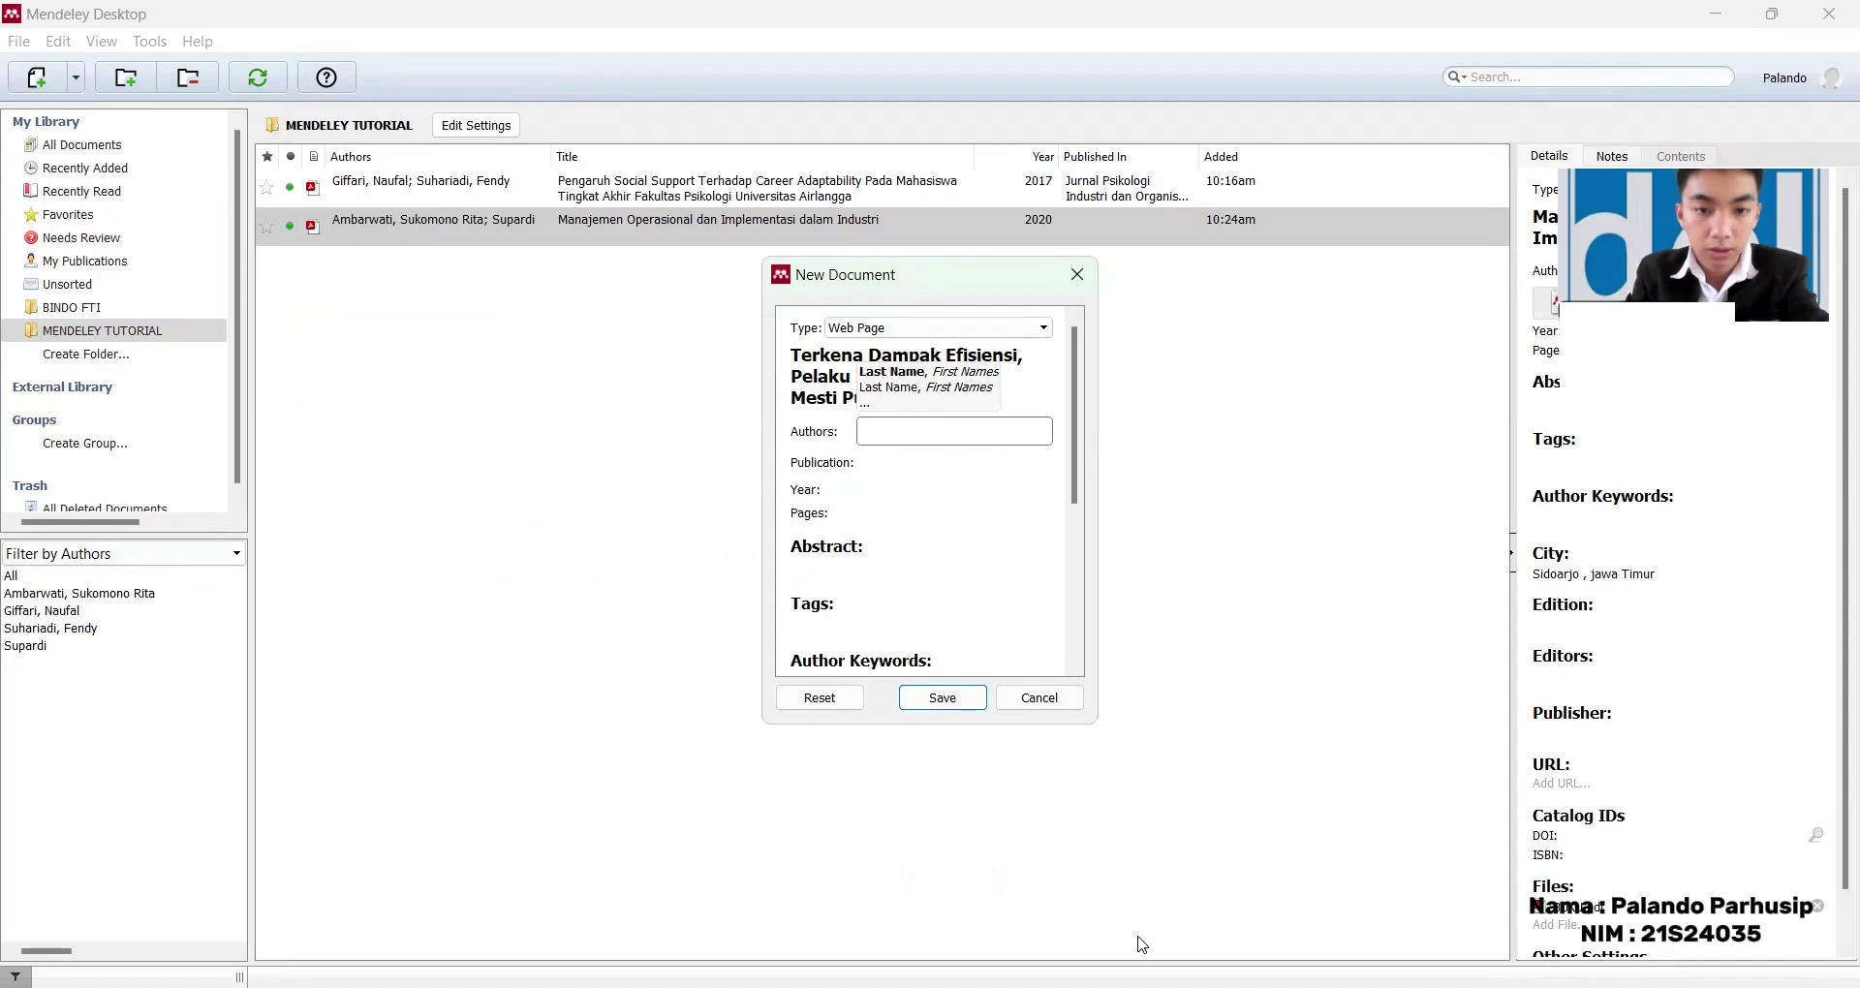
pyautogui.hotkey('alt', 'Tab')
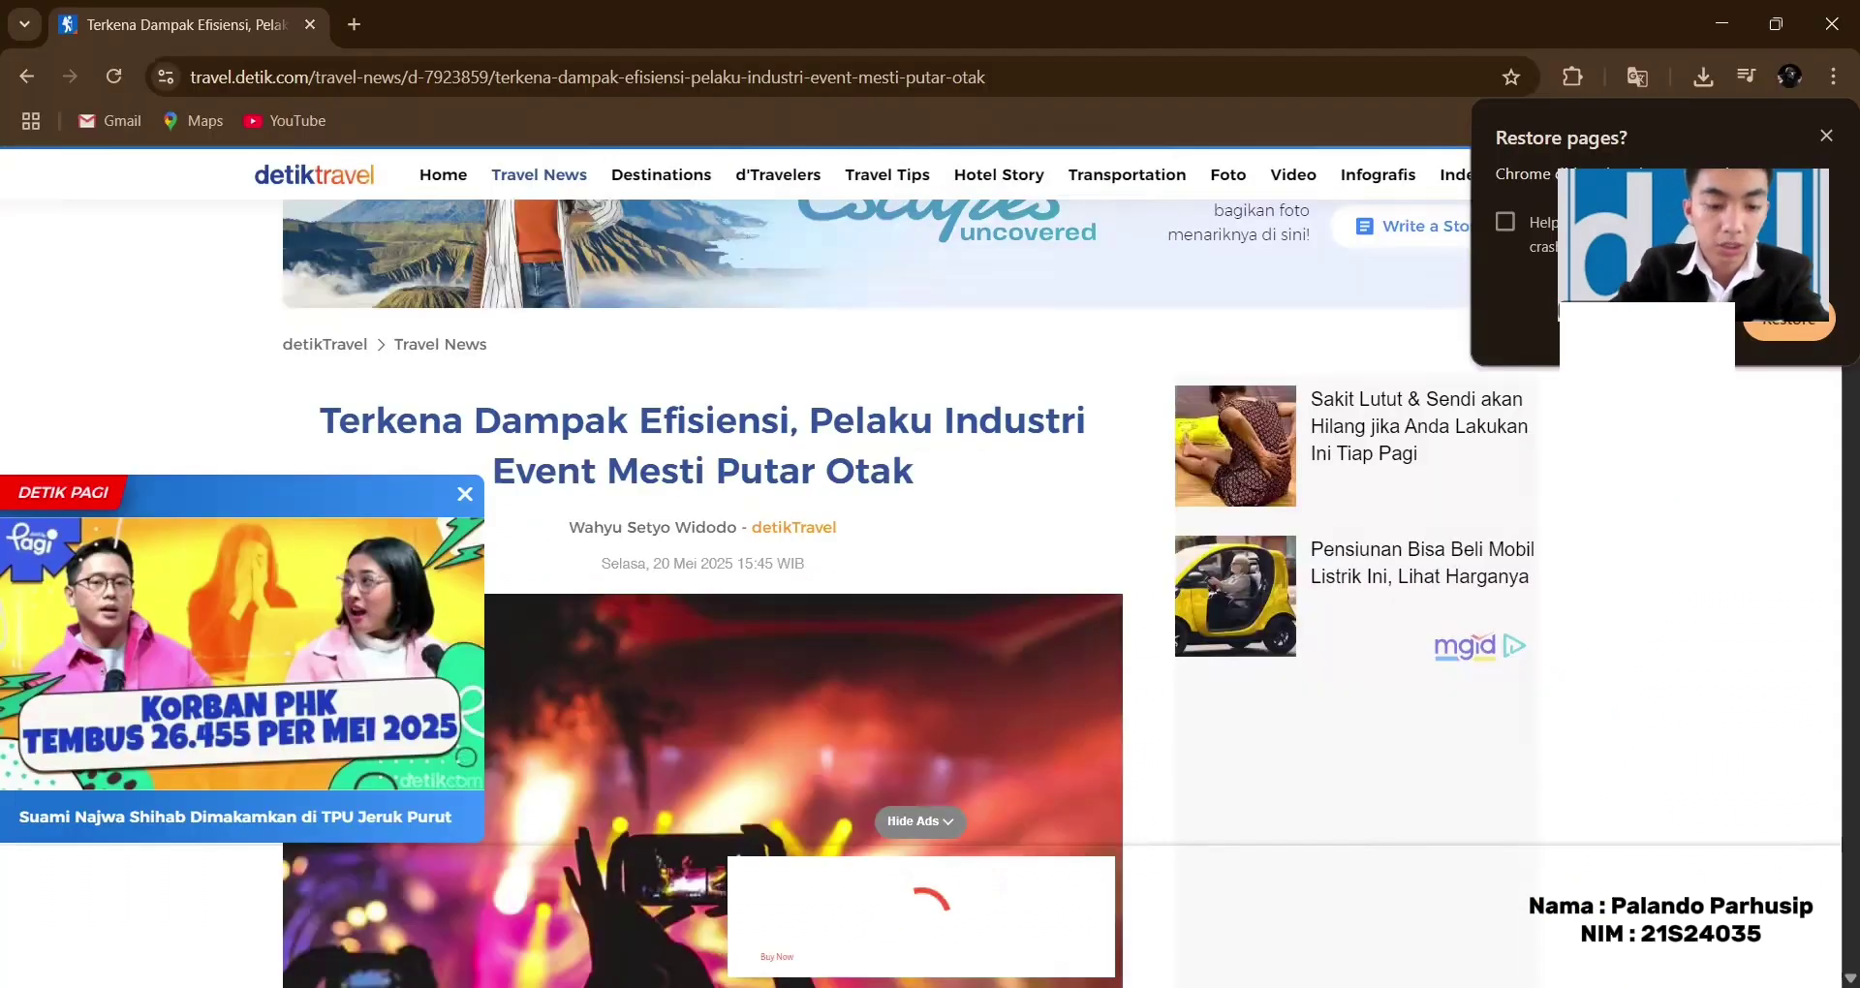
pyautogui.hotkey('alt', 'Tab')
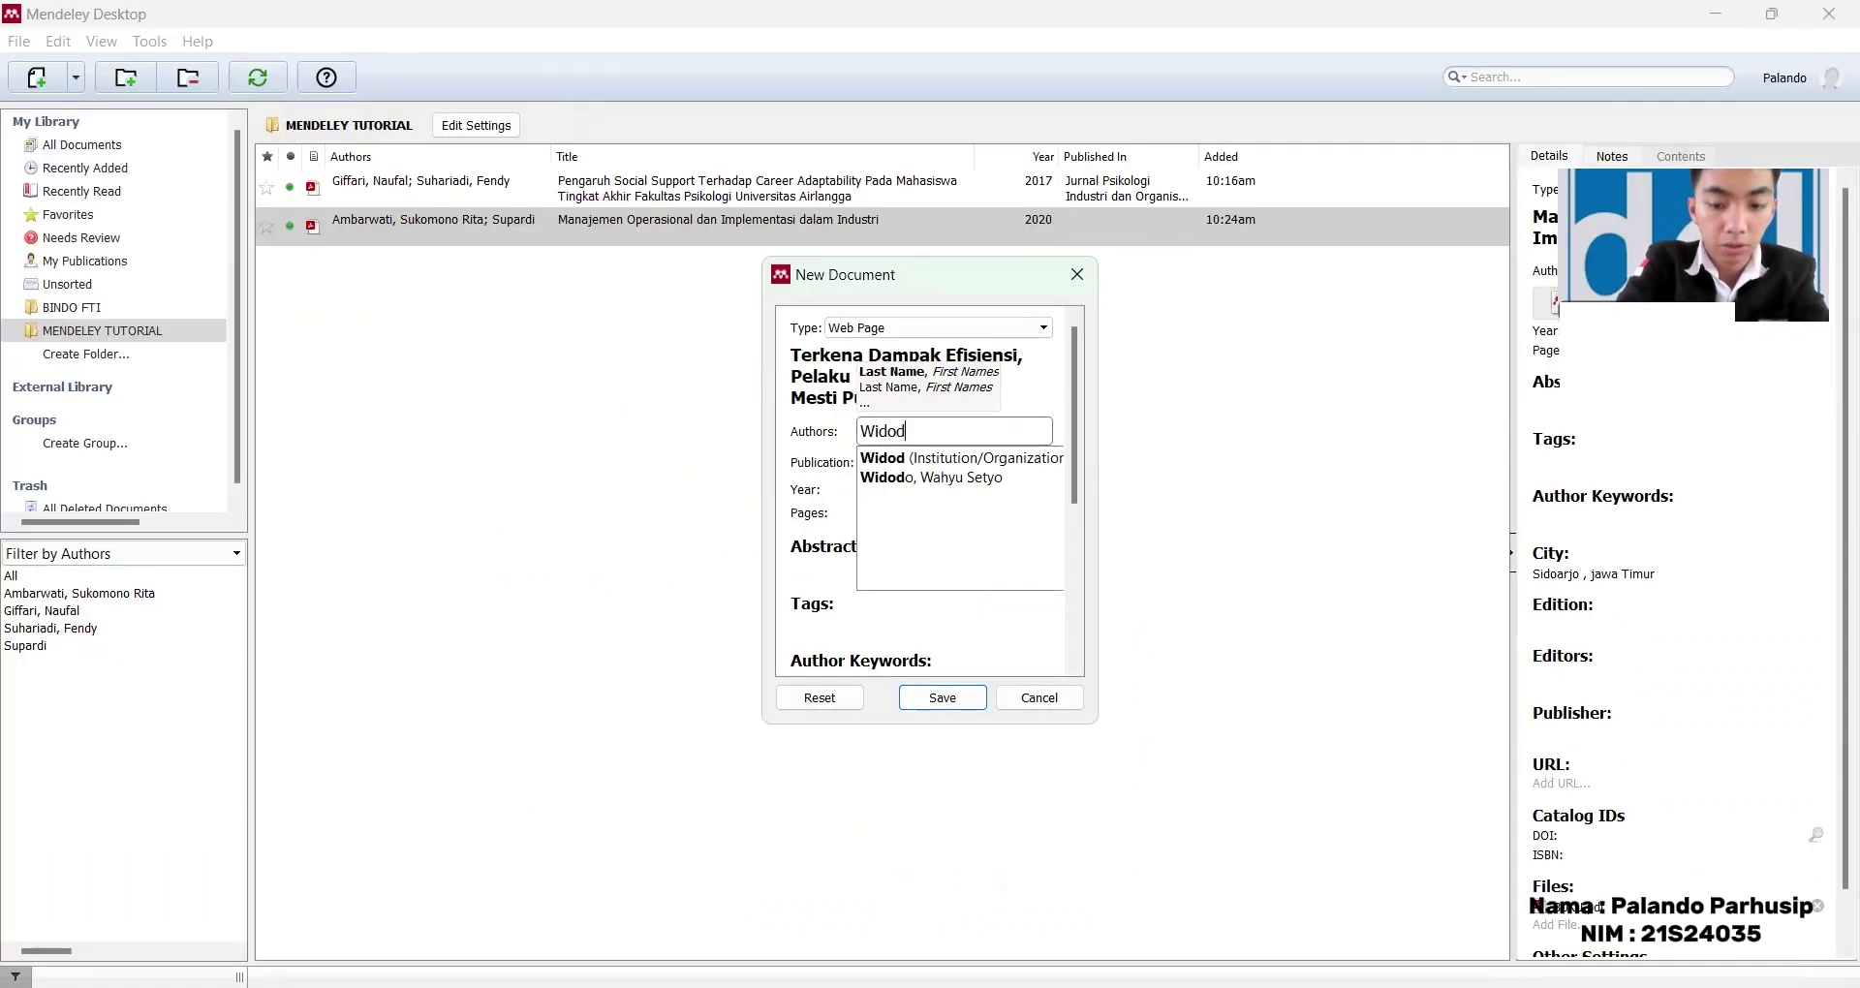
pyautogui.write('o wahyu')
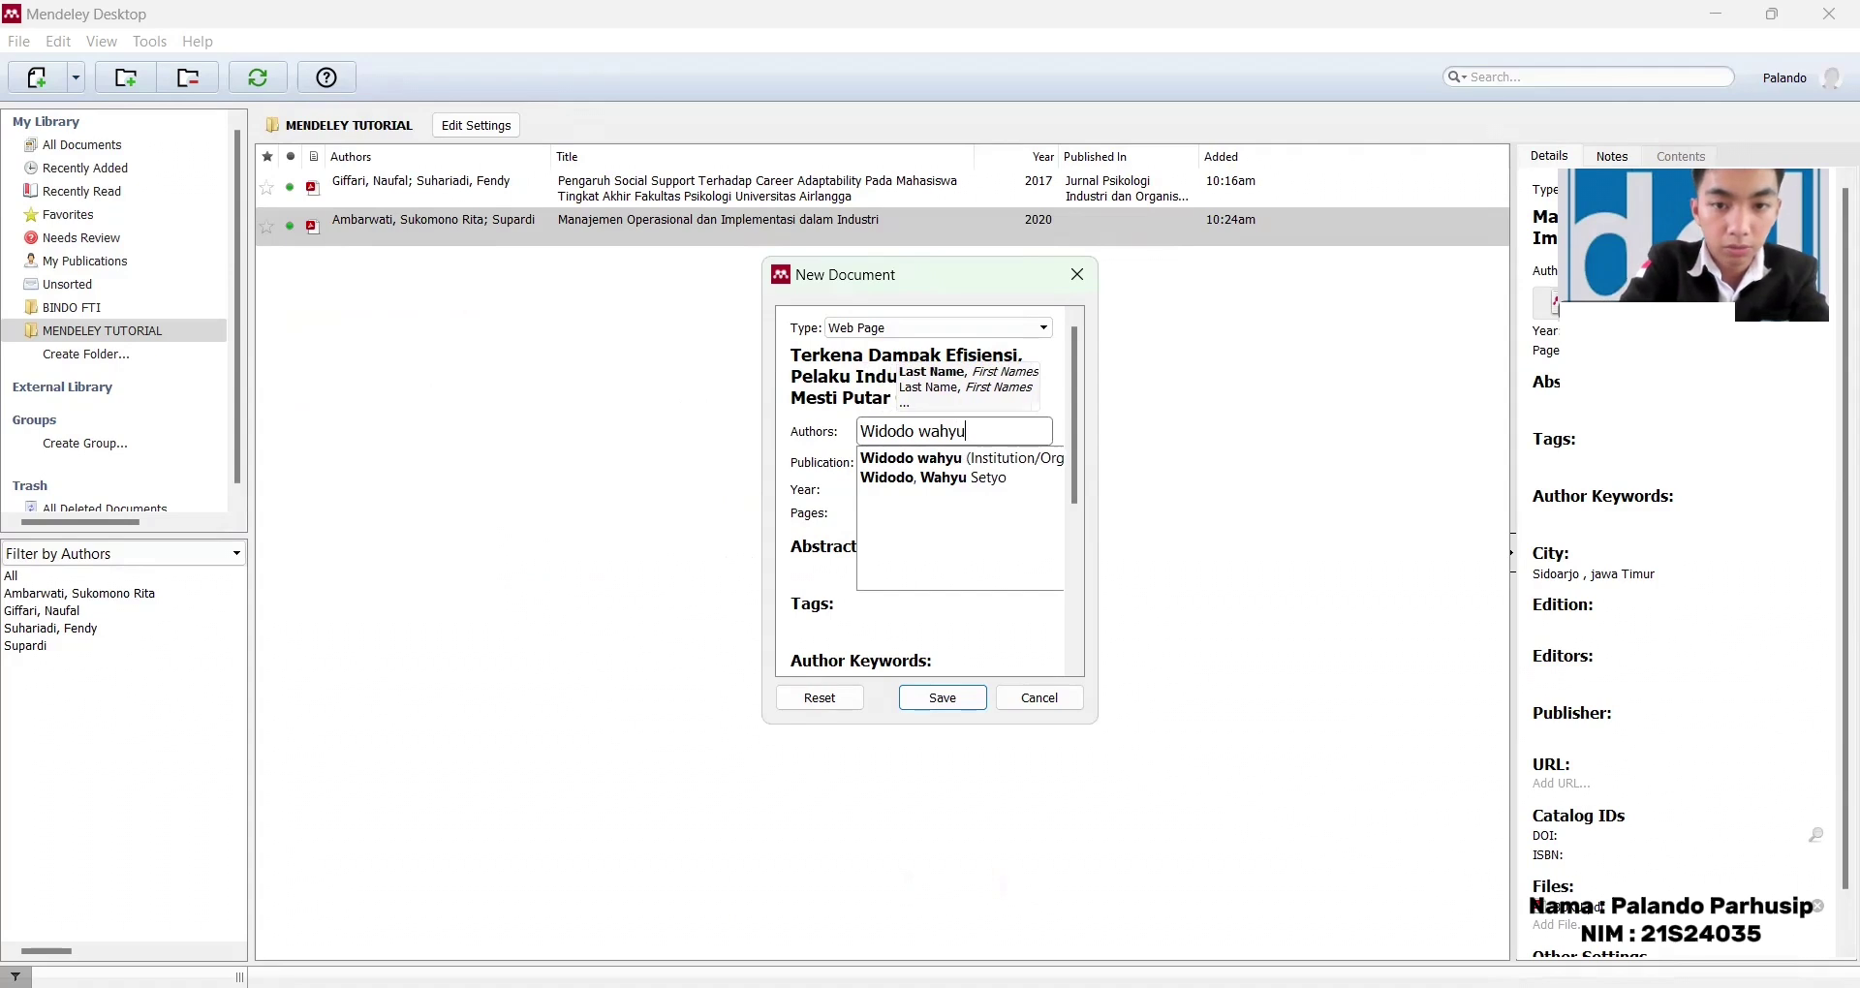
pyautogui.click(1005, 479)
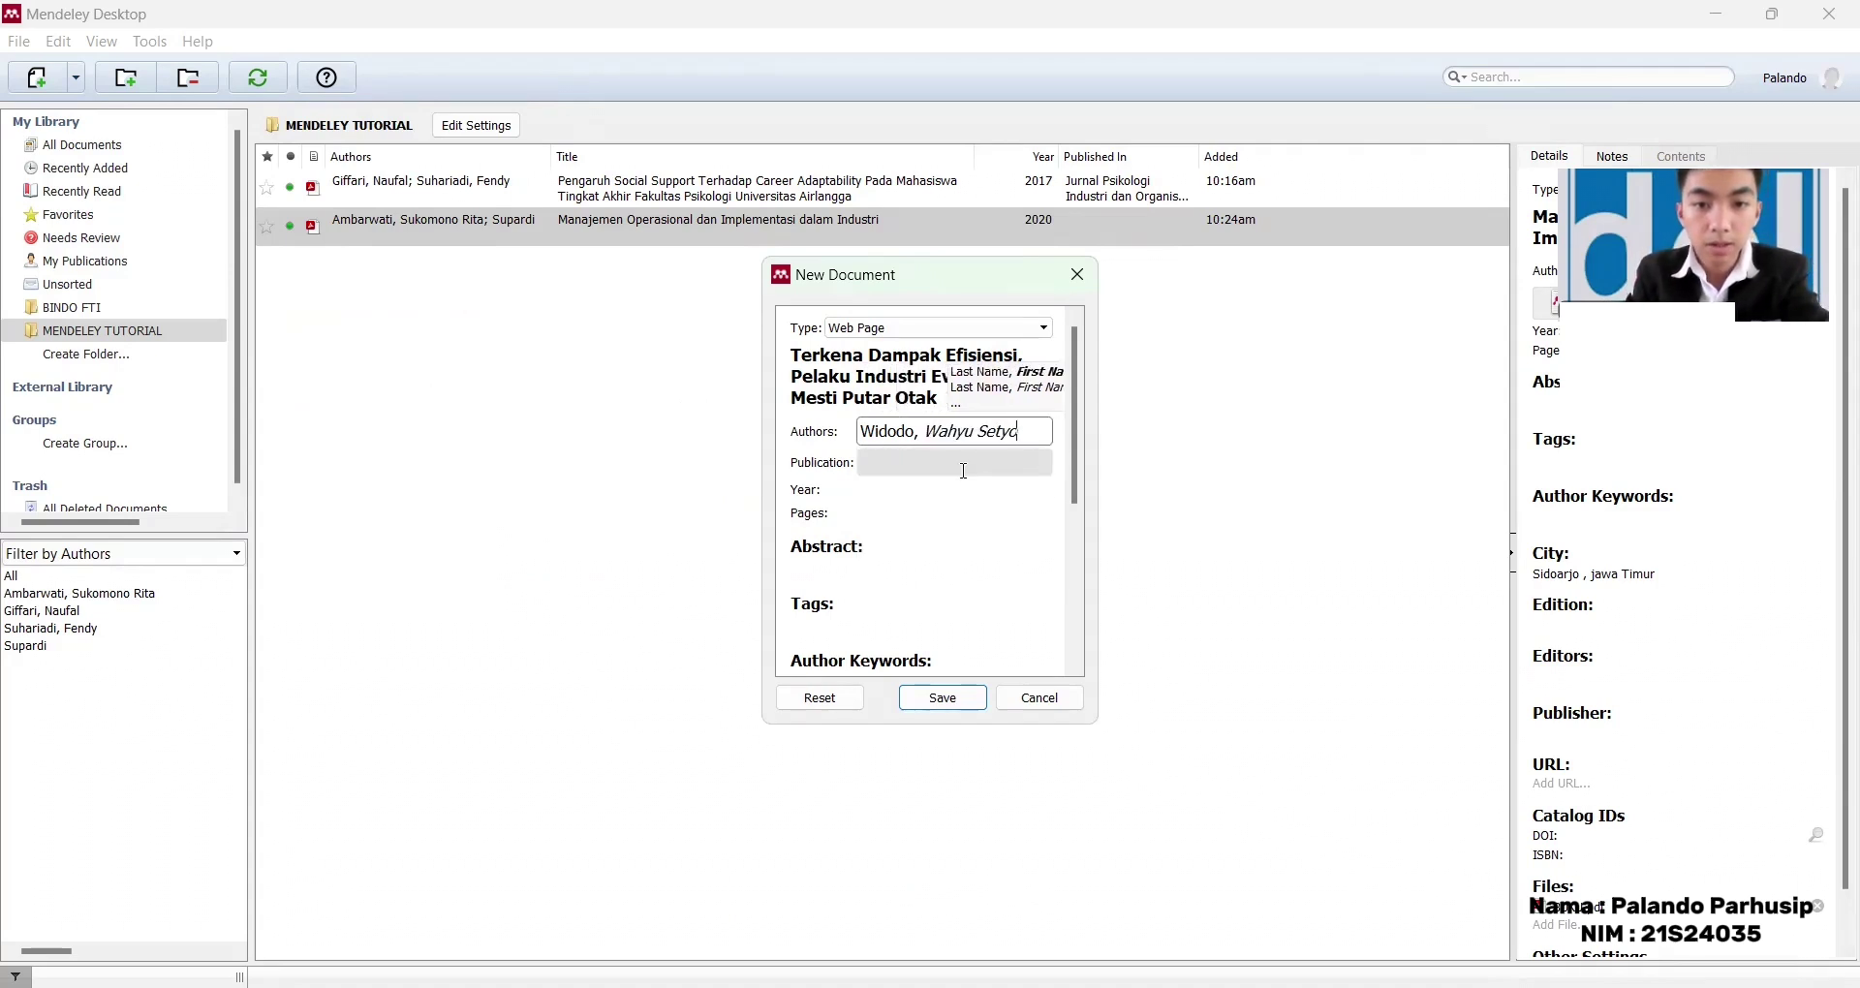
# Step: Check the article's date in the browser, then set the entry's publication to 20 Mei and its year to 2025, leaving the pages blank
pyautogui.click(964, 471)
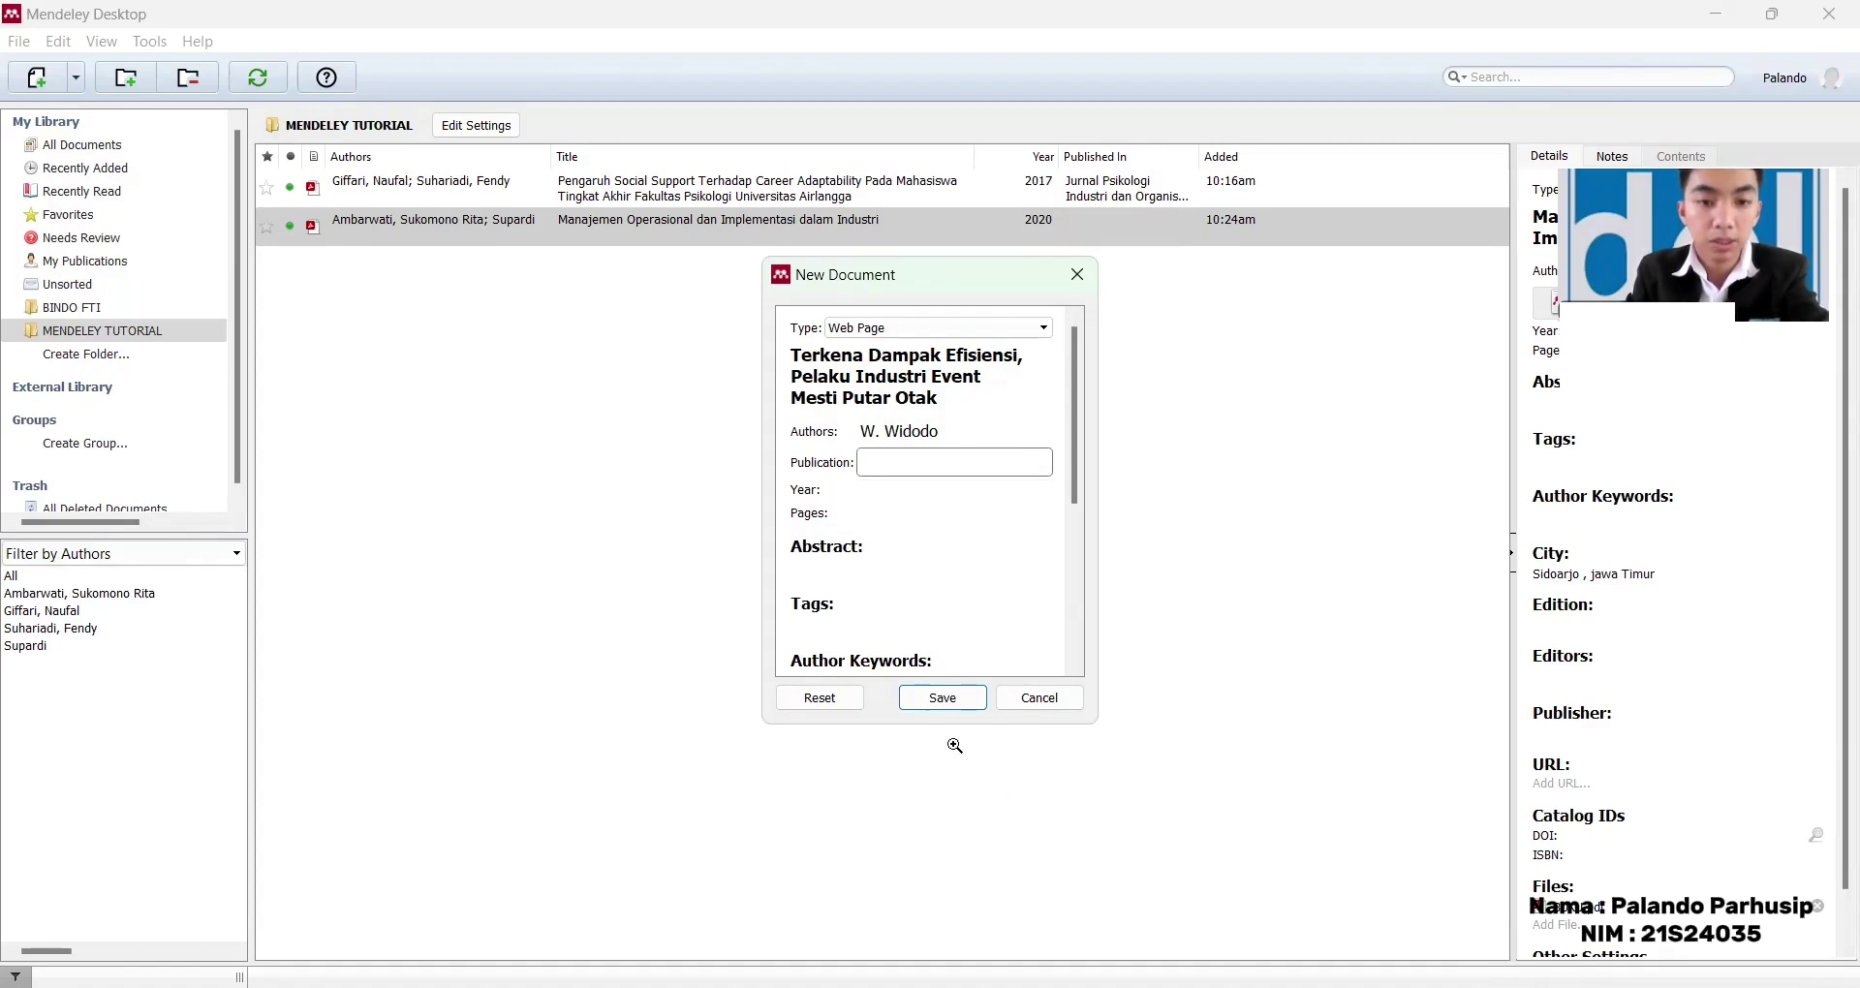
pyautogui.hotkey('alt', 'Tab')
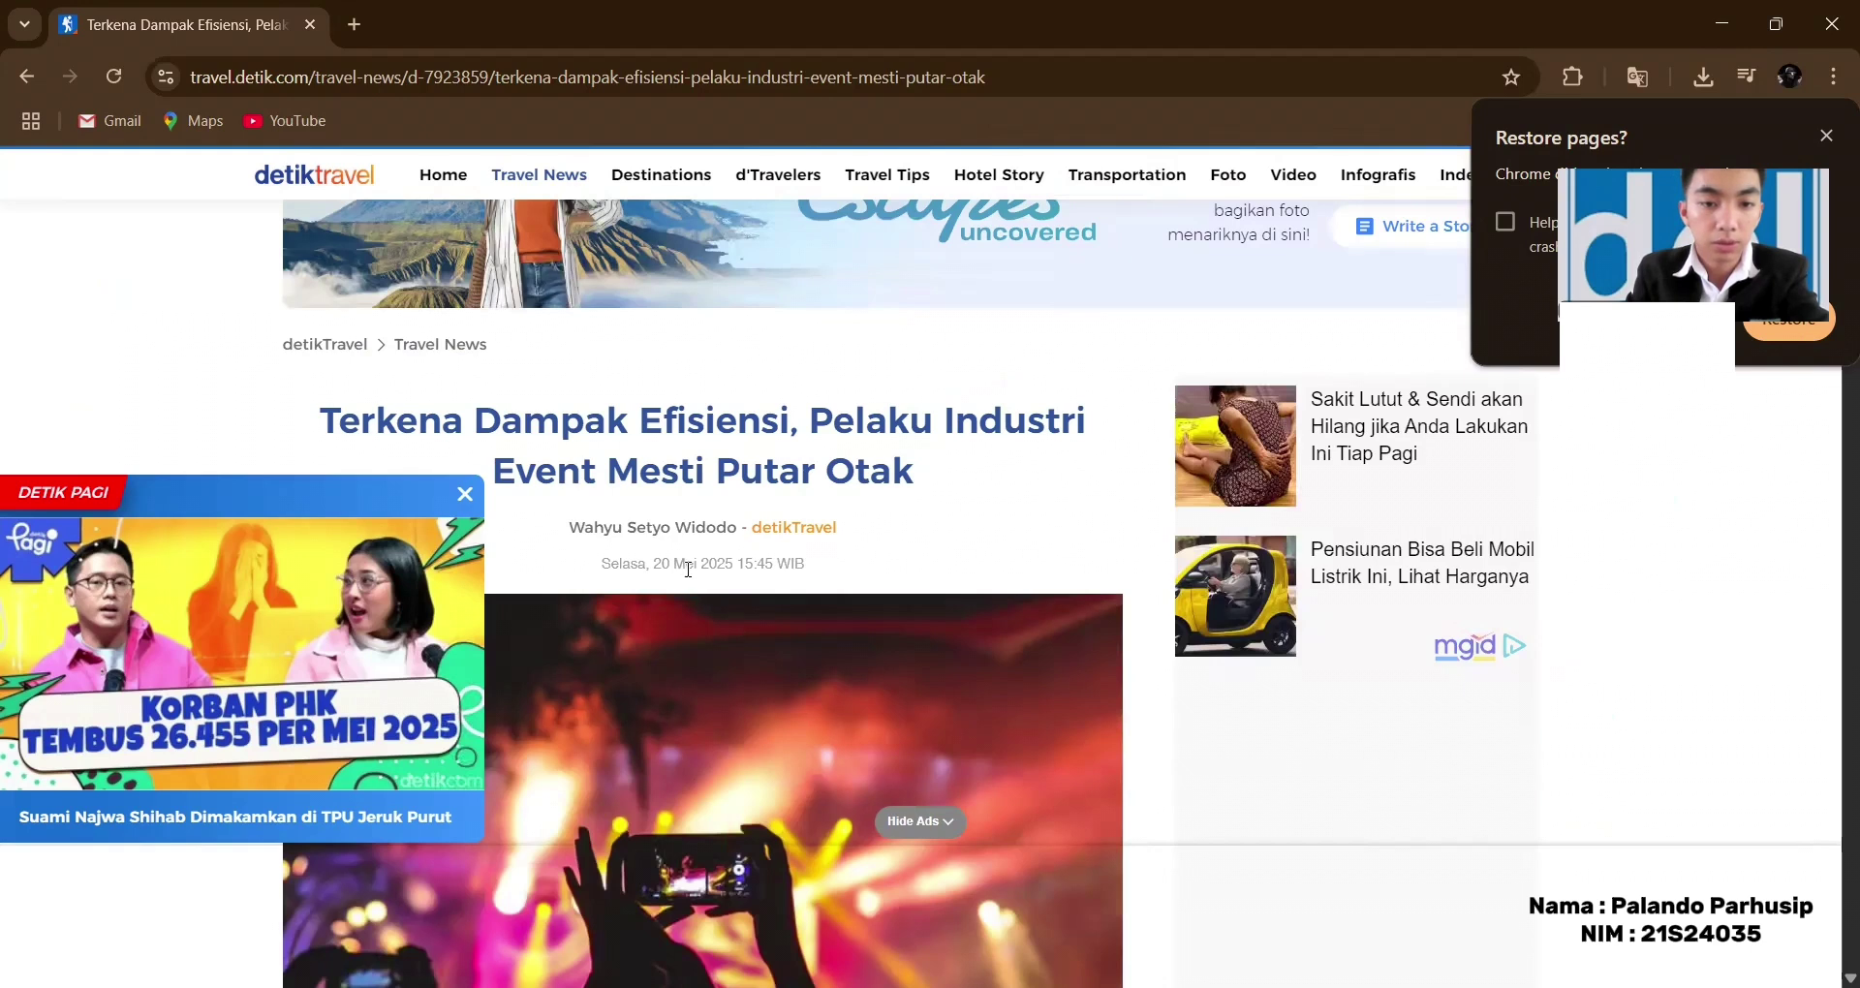
pyautogui.scroll(-1, 684, 567)
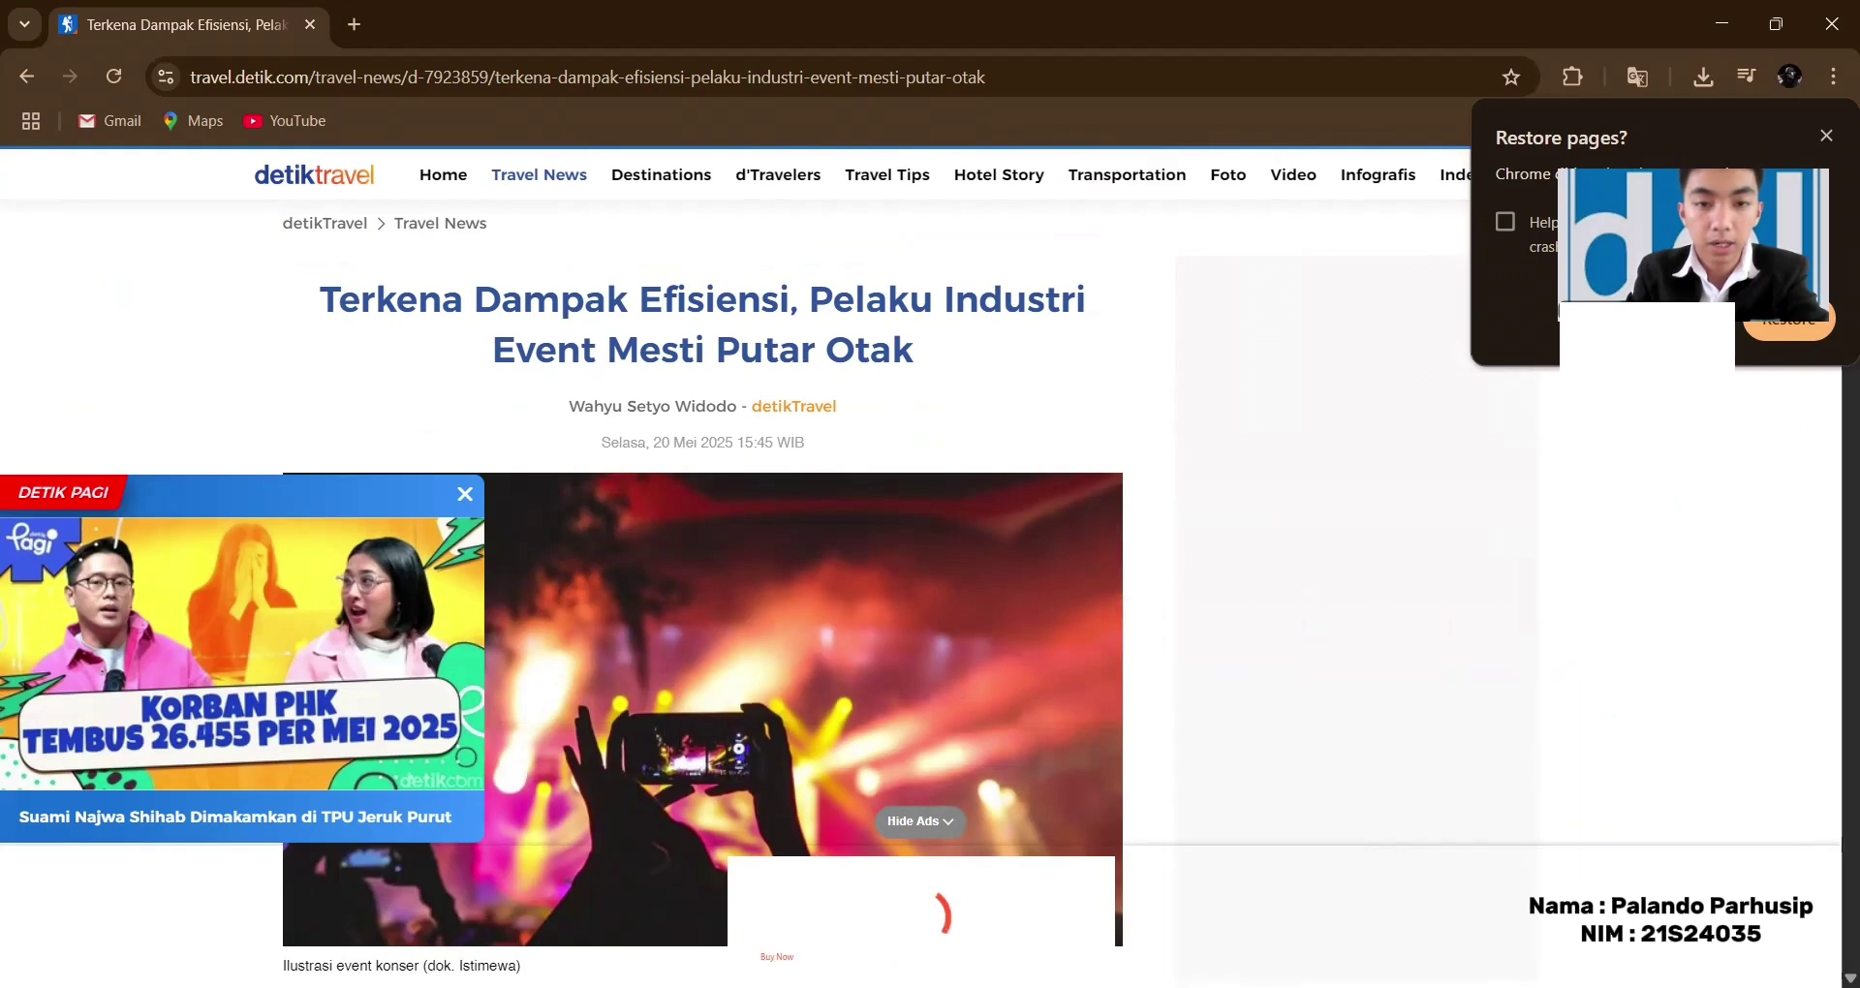
pyautogui.hotkey('alt', 'Tab')
pyautogui.write('20')
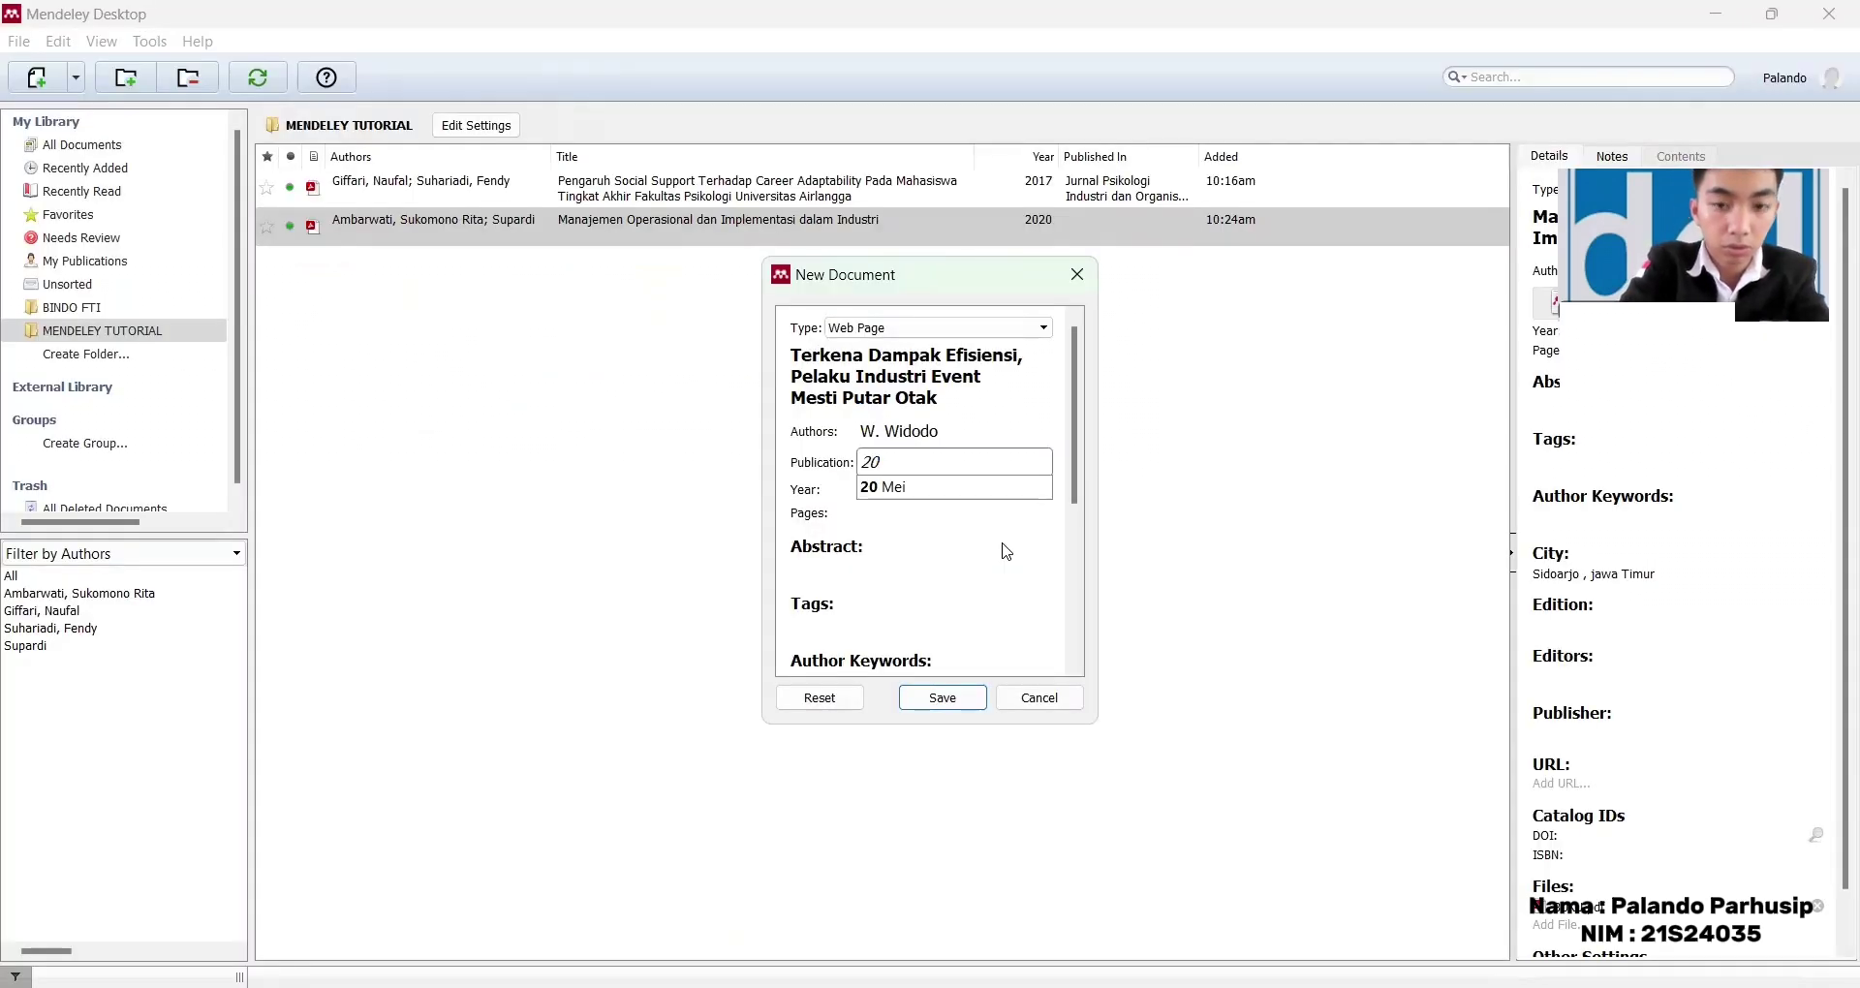
pyautogui.click(974, 498)
pyautogui.click(922, 487)
pyautogui.write('2025')
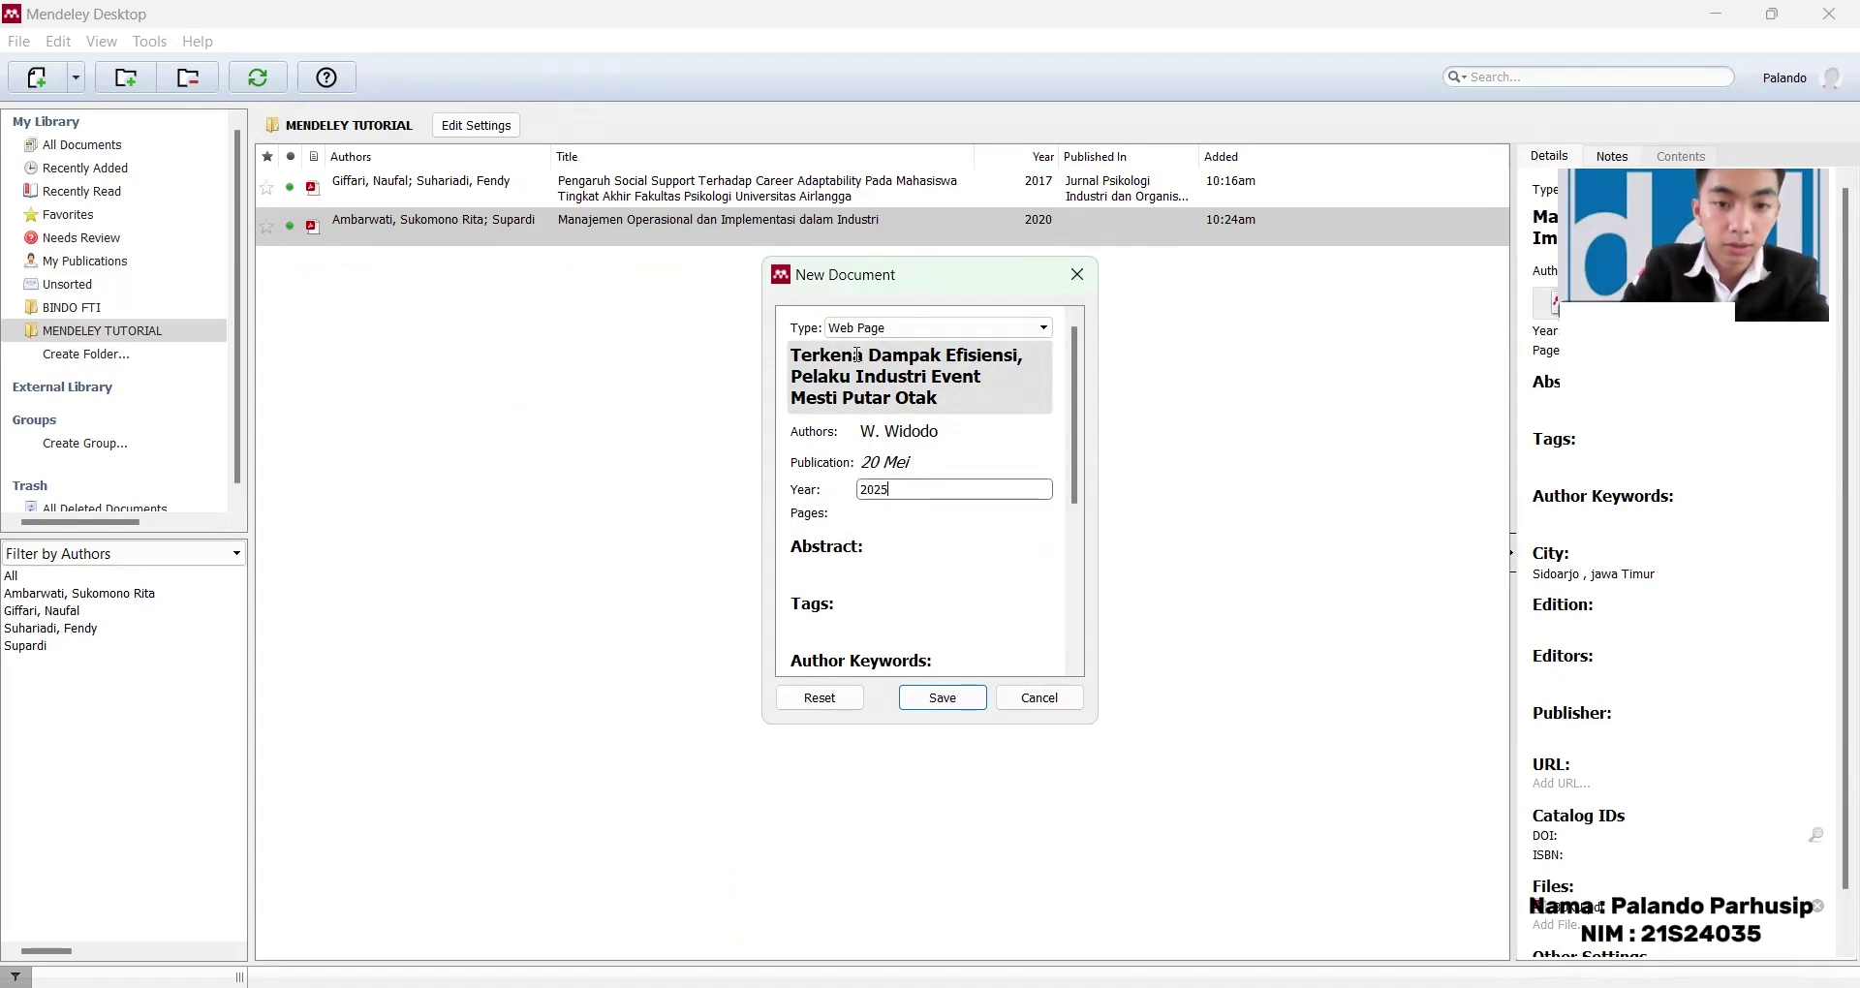
pyautogui.click(933, 511)
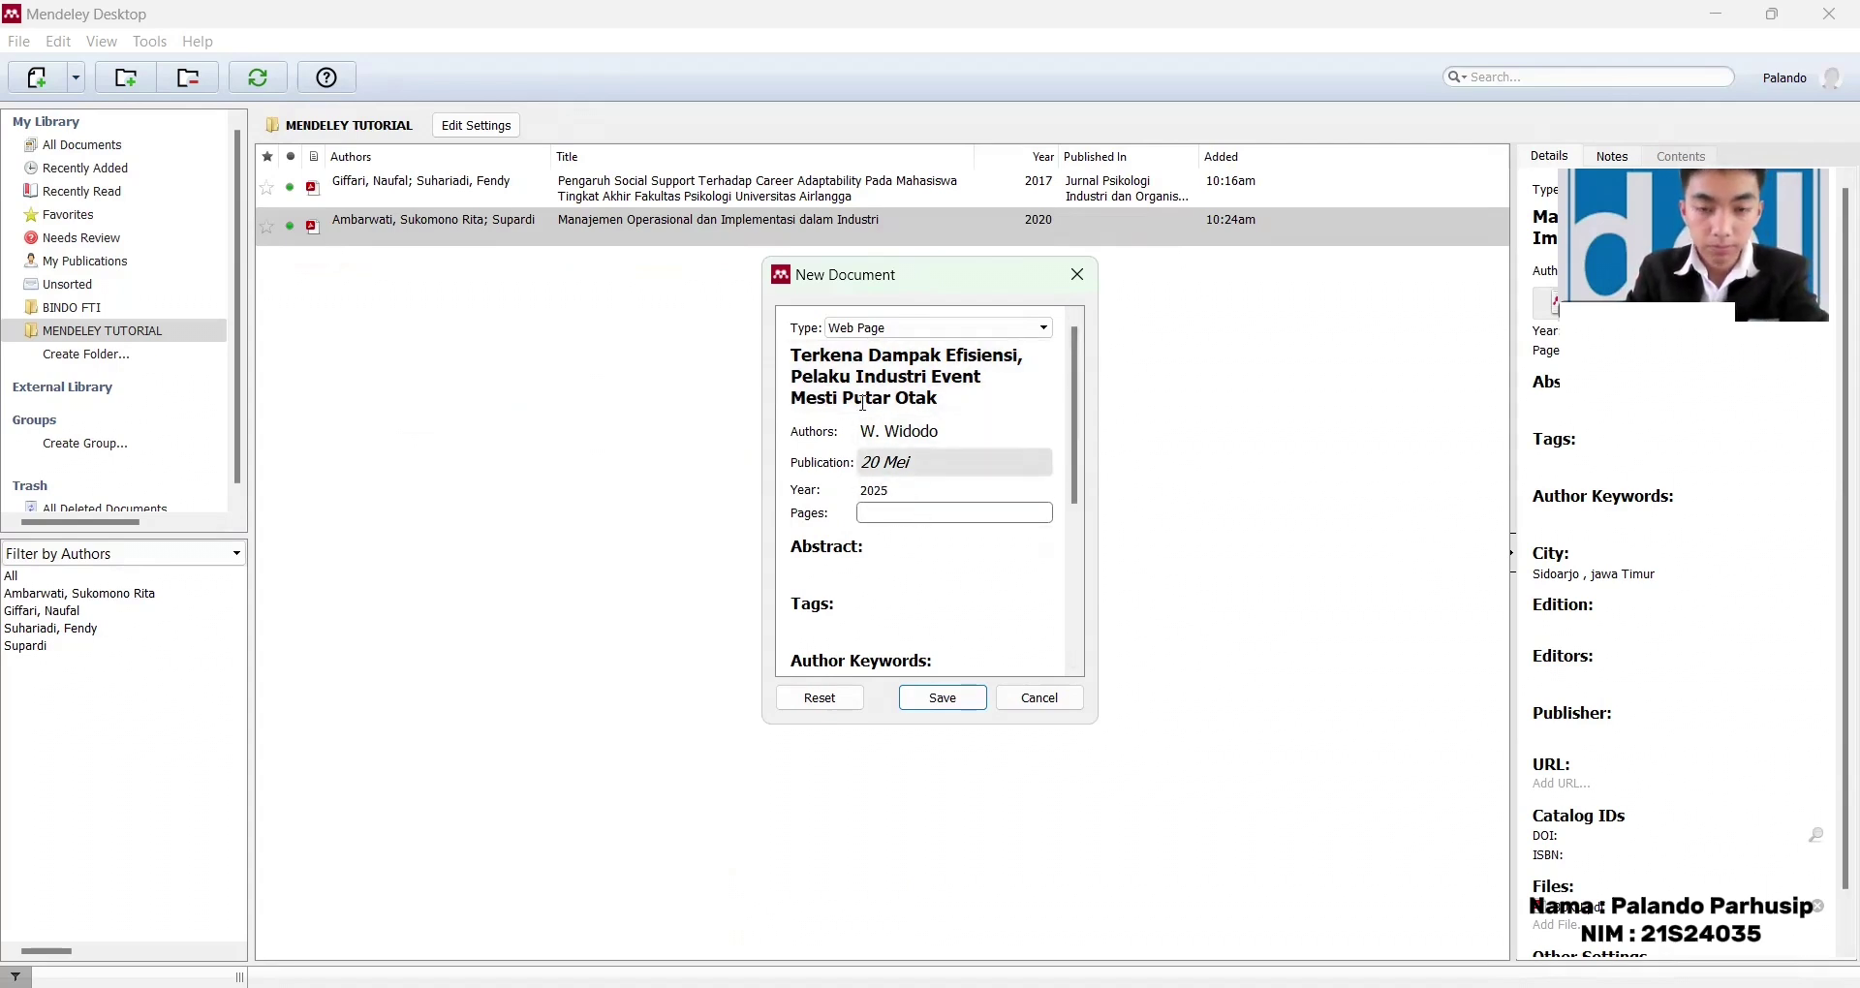
pyautogui.click(974, 511)
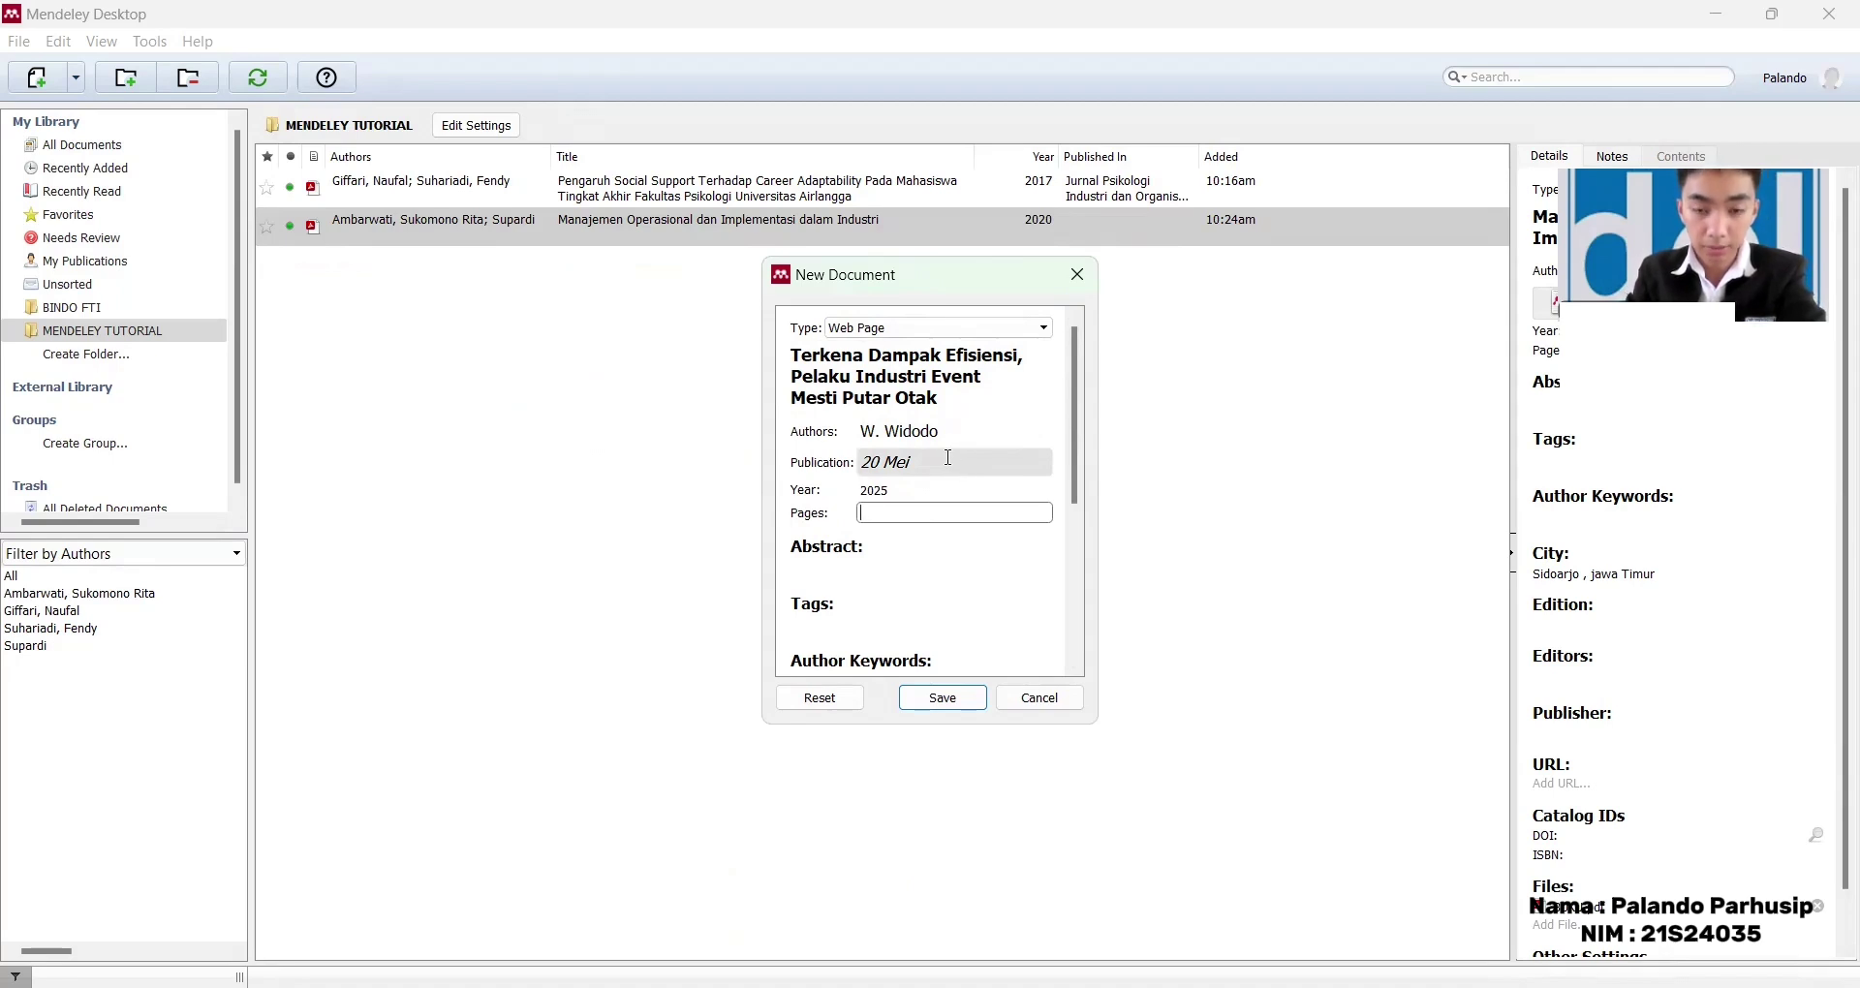
# Step: Copy the article's opening paragraphs, starting at "Selain sektor perhotelan", from the browser into the Mendeley entry's abstract
pyautogui.click(964, 572)
pyautogui.scroll(-1, 964, 573)
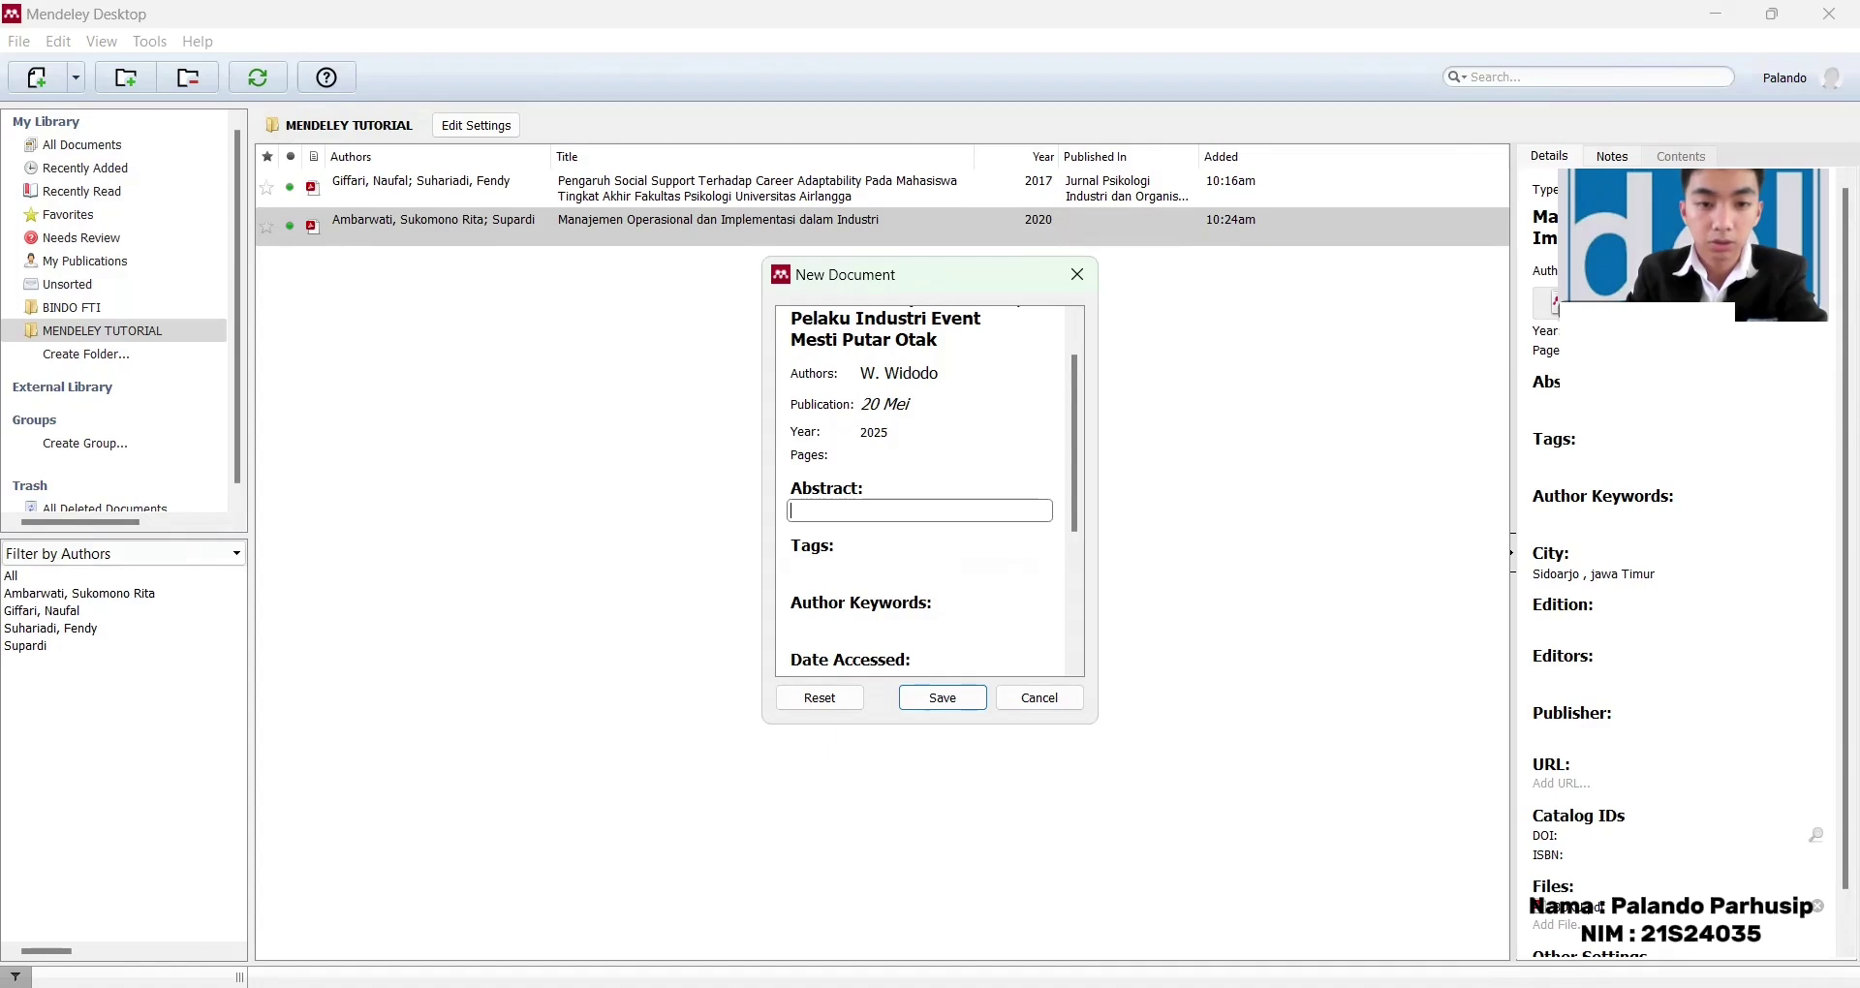
pyautogui.hotkey('alt', 'Tab')
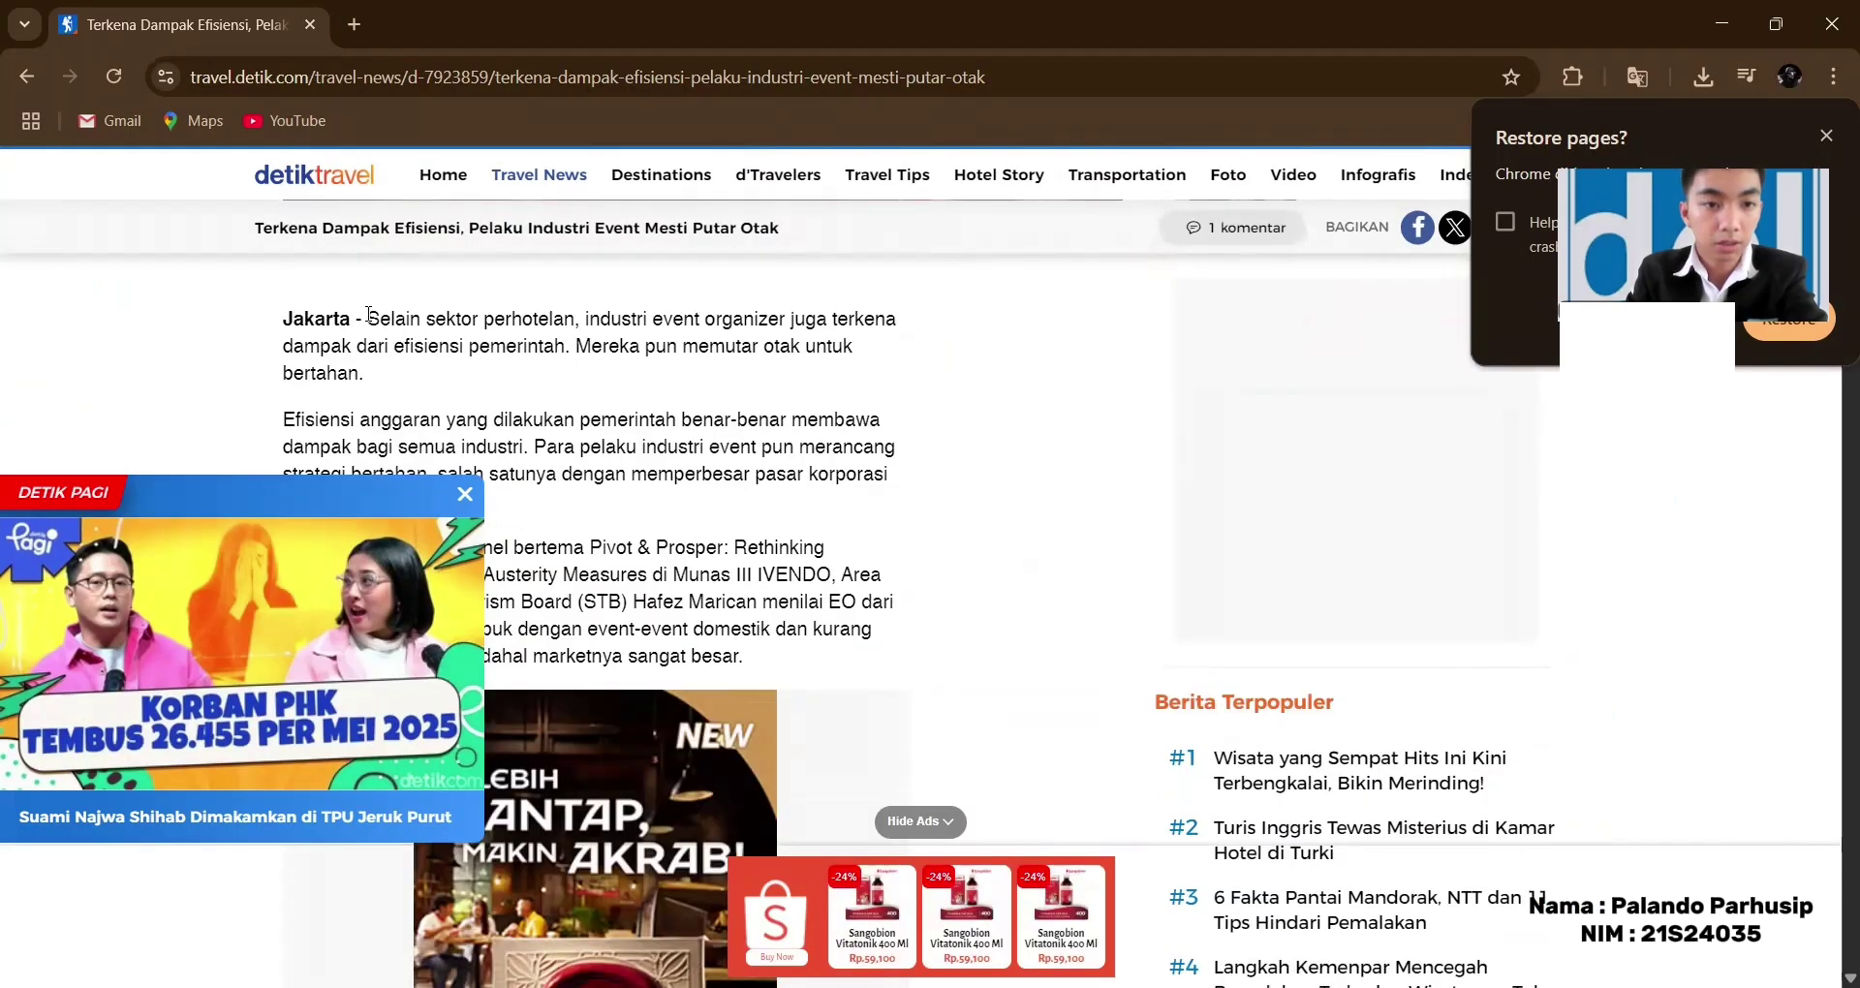
pyautogui.moveTo(369, 315); pyautogui.dragTo(812, 678)
pyautogui.click(811, 678)
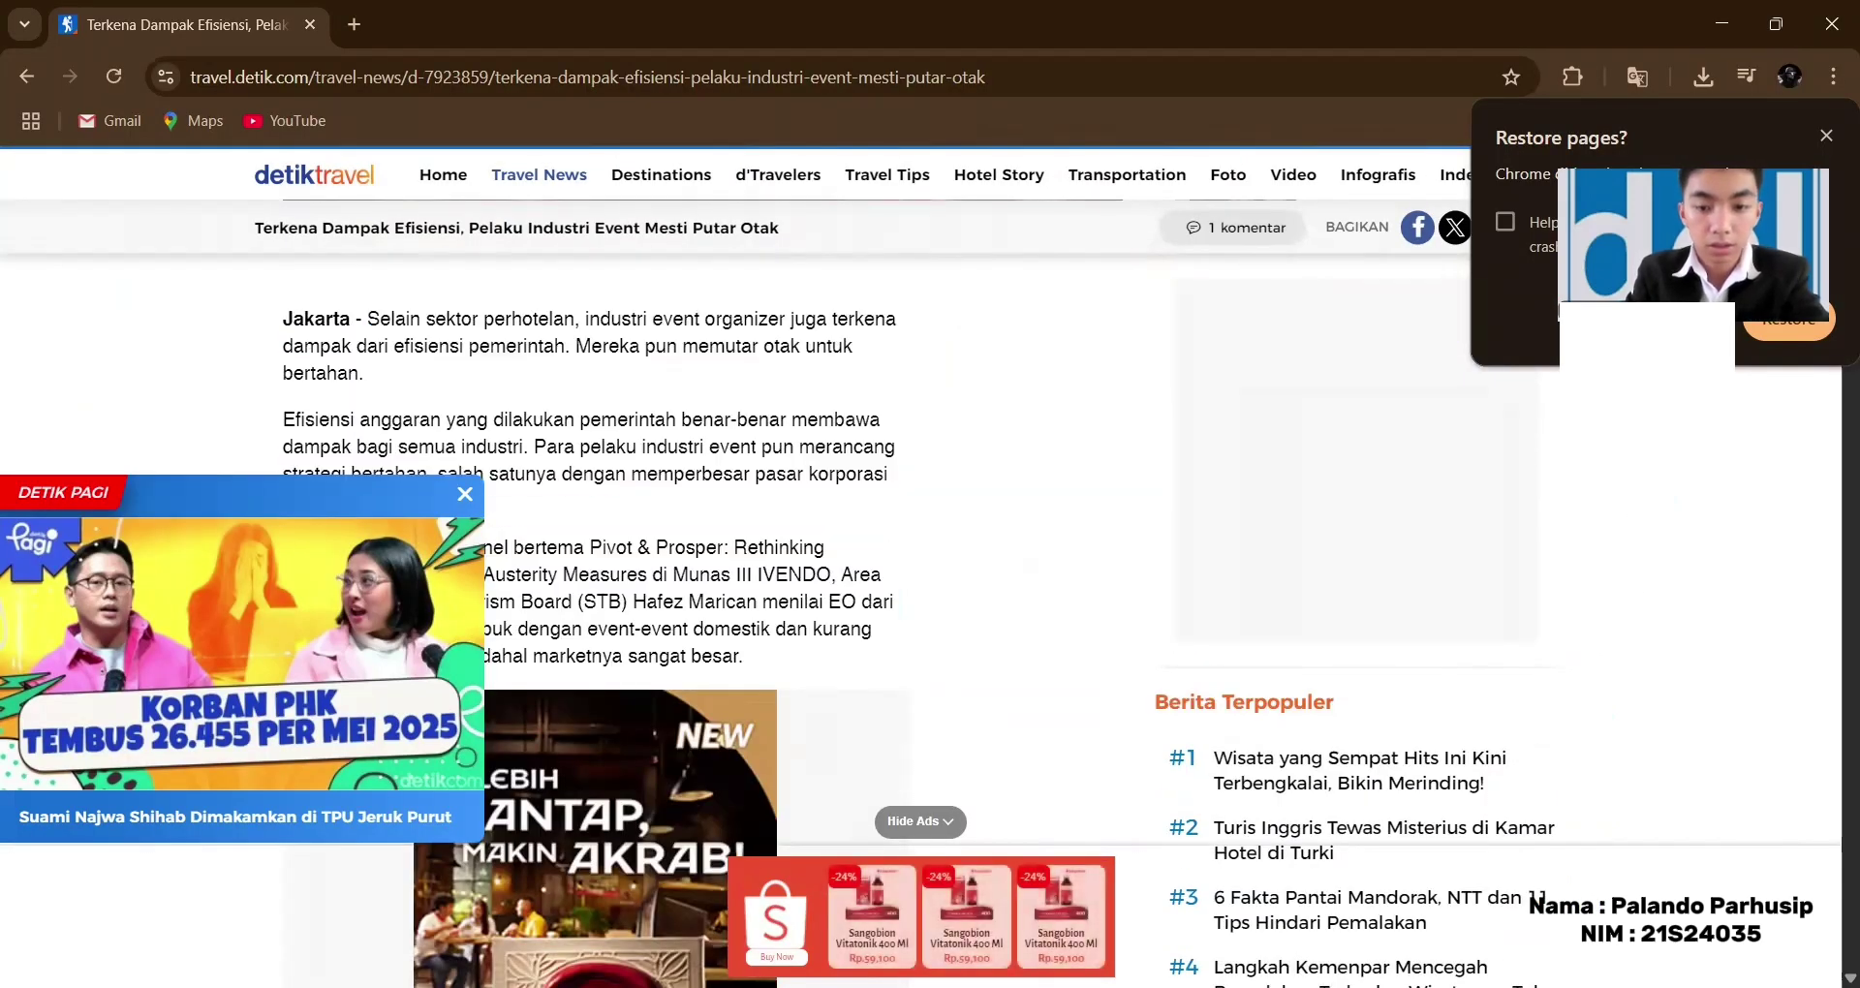
pyautogui.hotkey('alt', 'Tab')
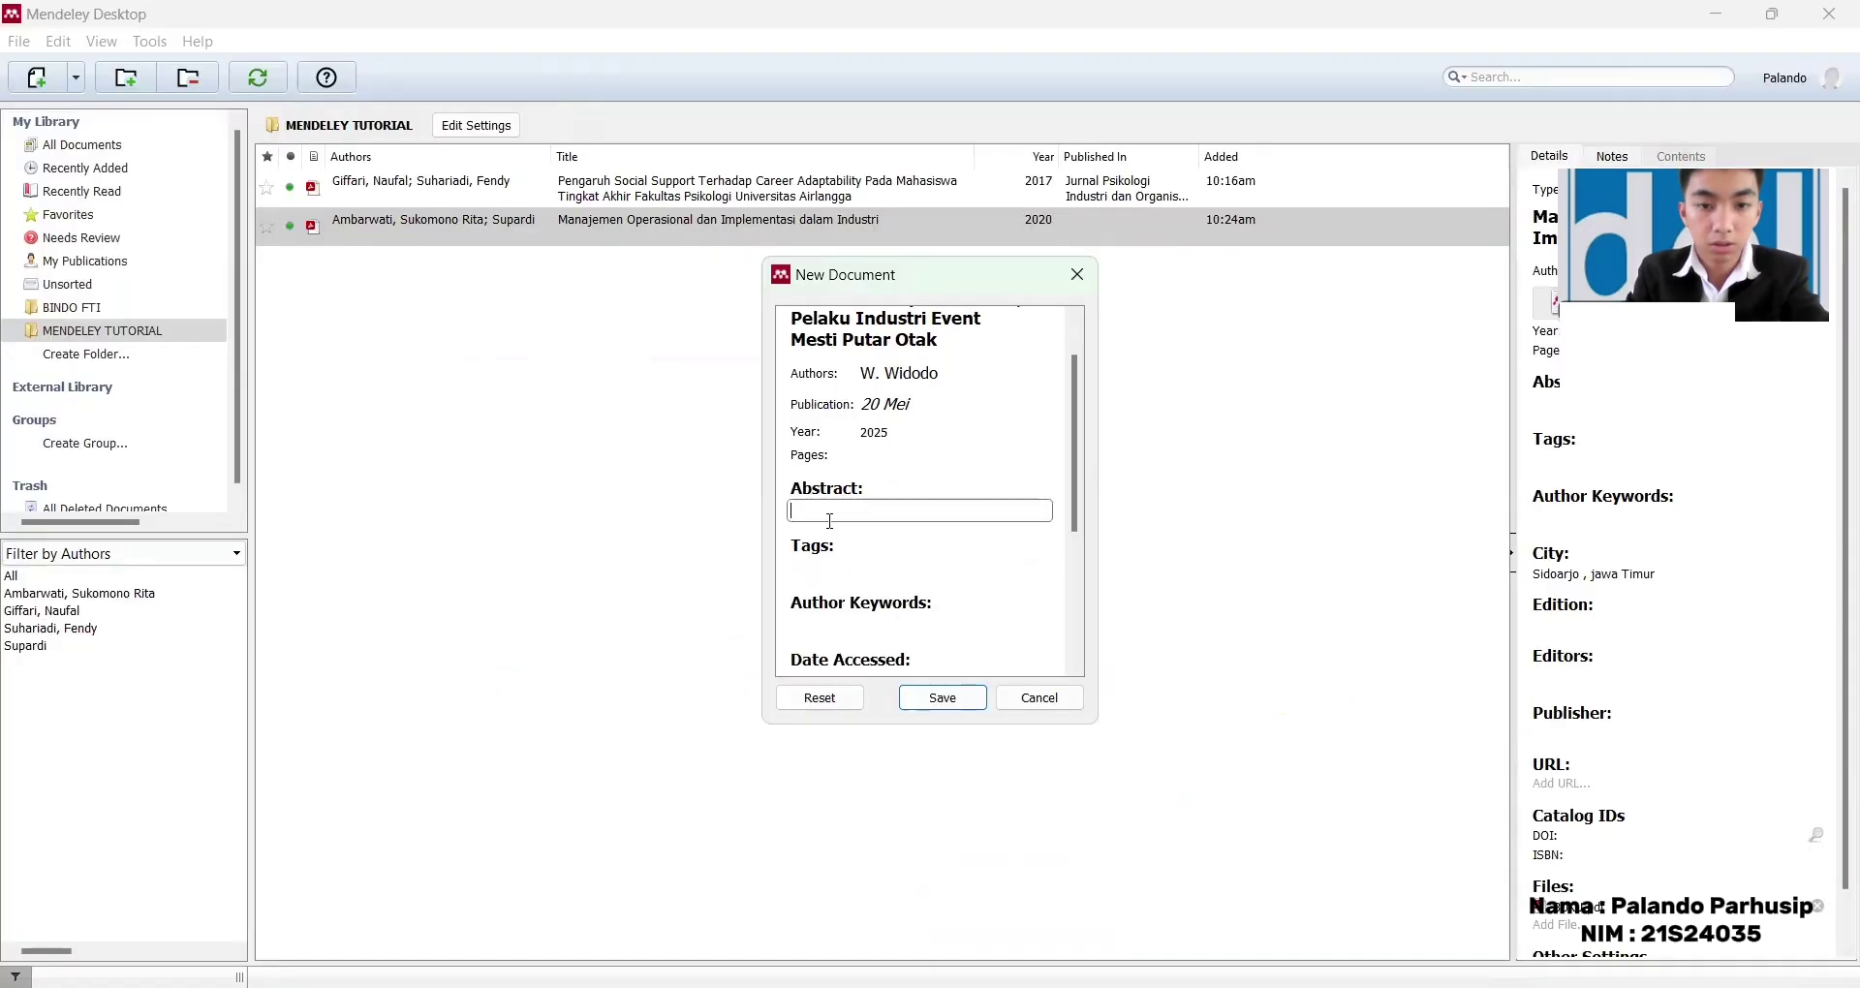
pyautogui.hotkey('ctrl', 'v')
# Step: Copy the travel.detik.com article's full address from the browser into the Mendeley entry's URL
pyautogui.scroll(-3, 848, 532)
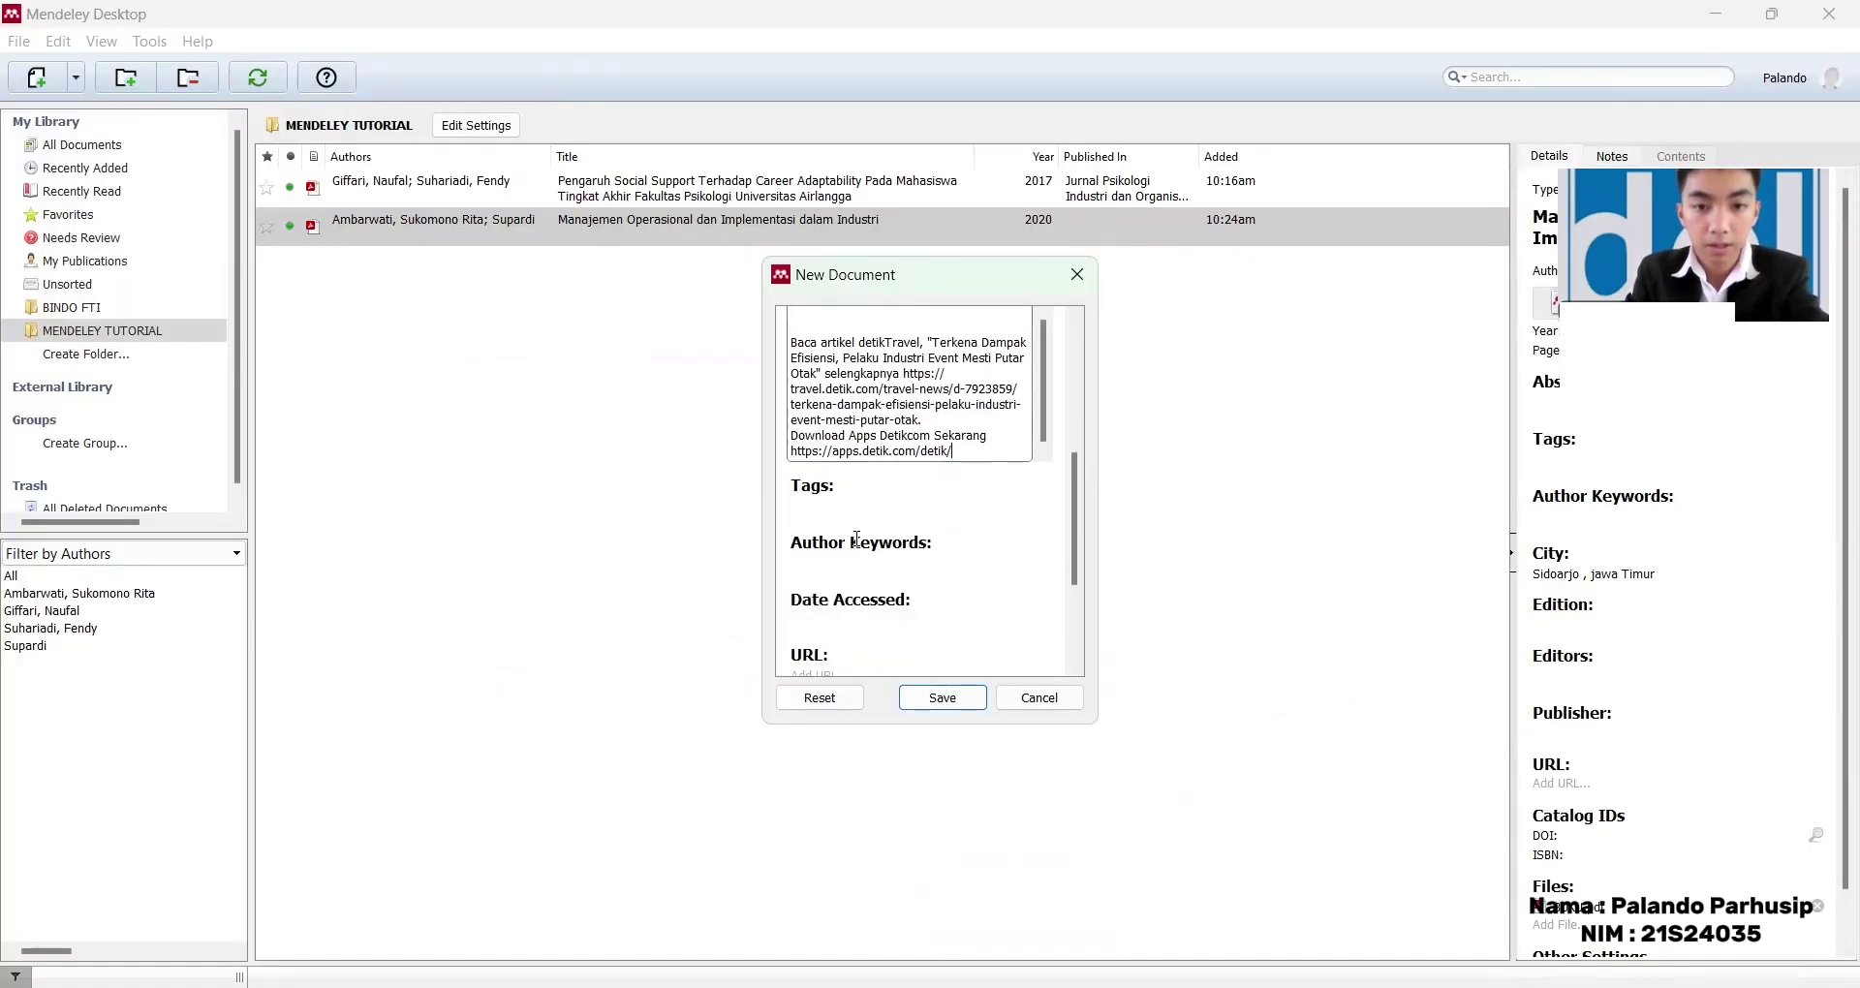
pyautogui.scroll(-2, 858, 539)
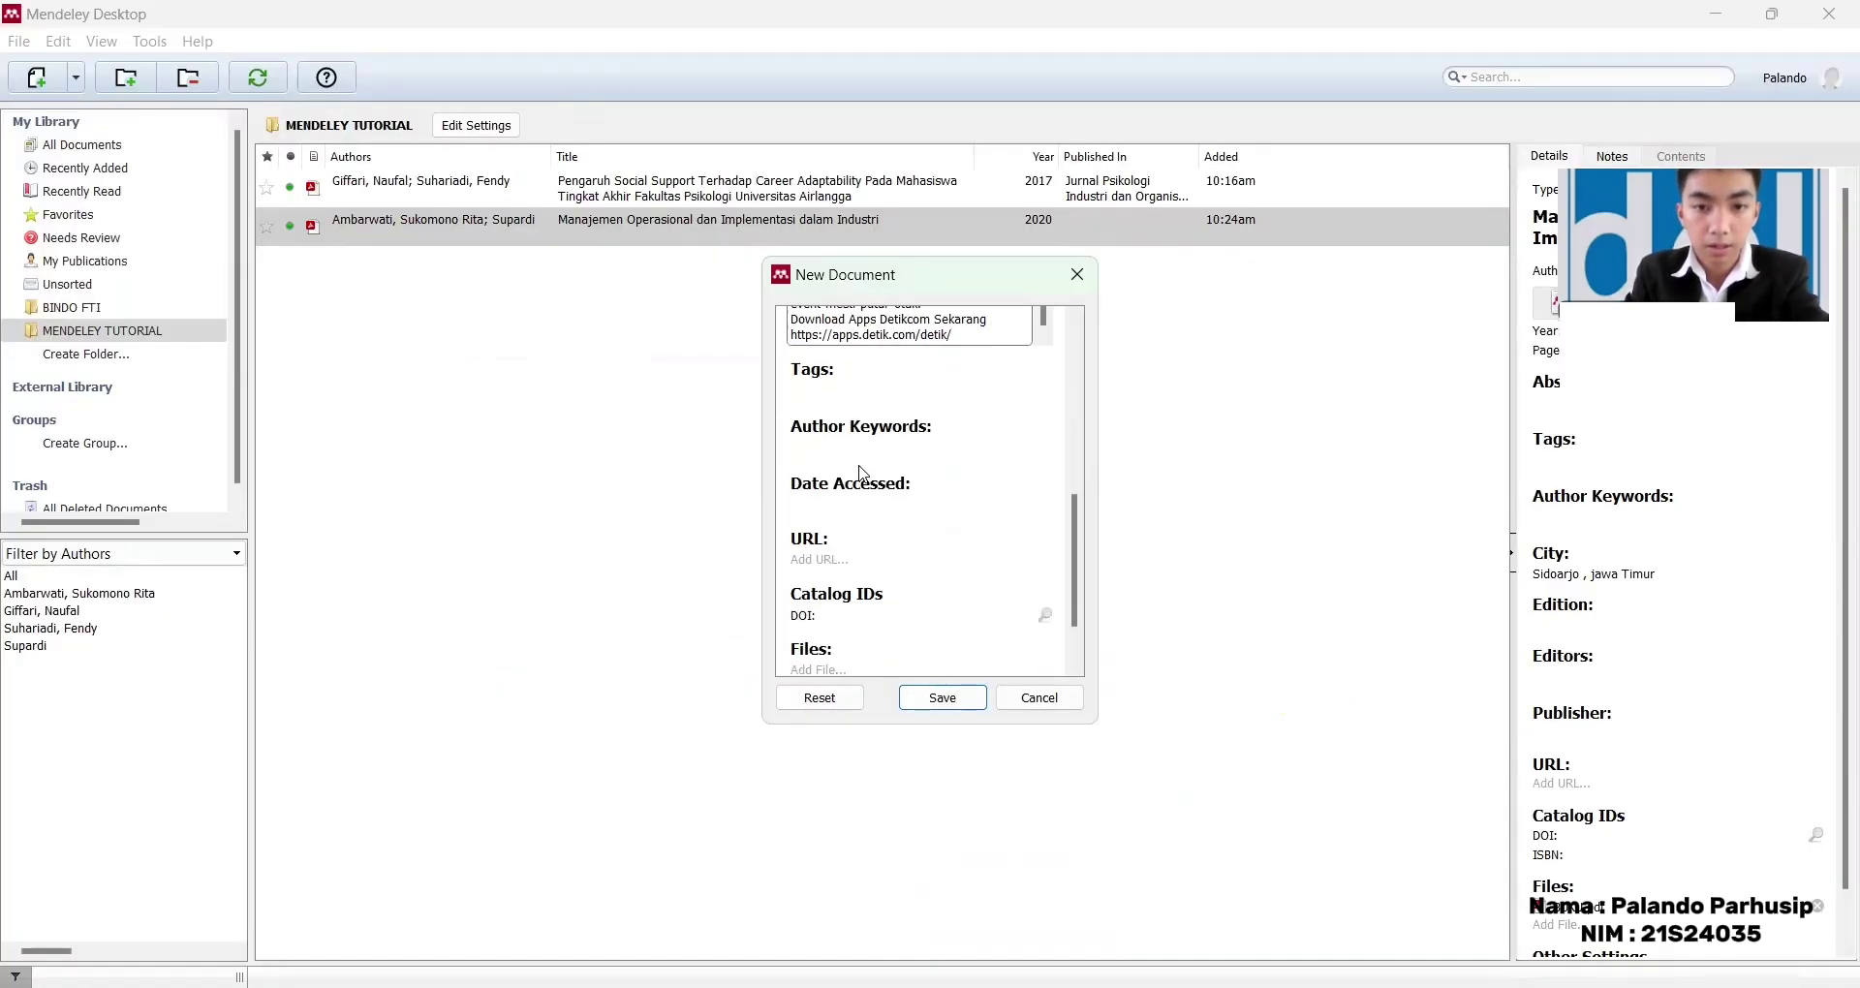
pyautogui.click(887, 559)
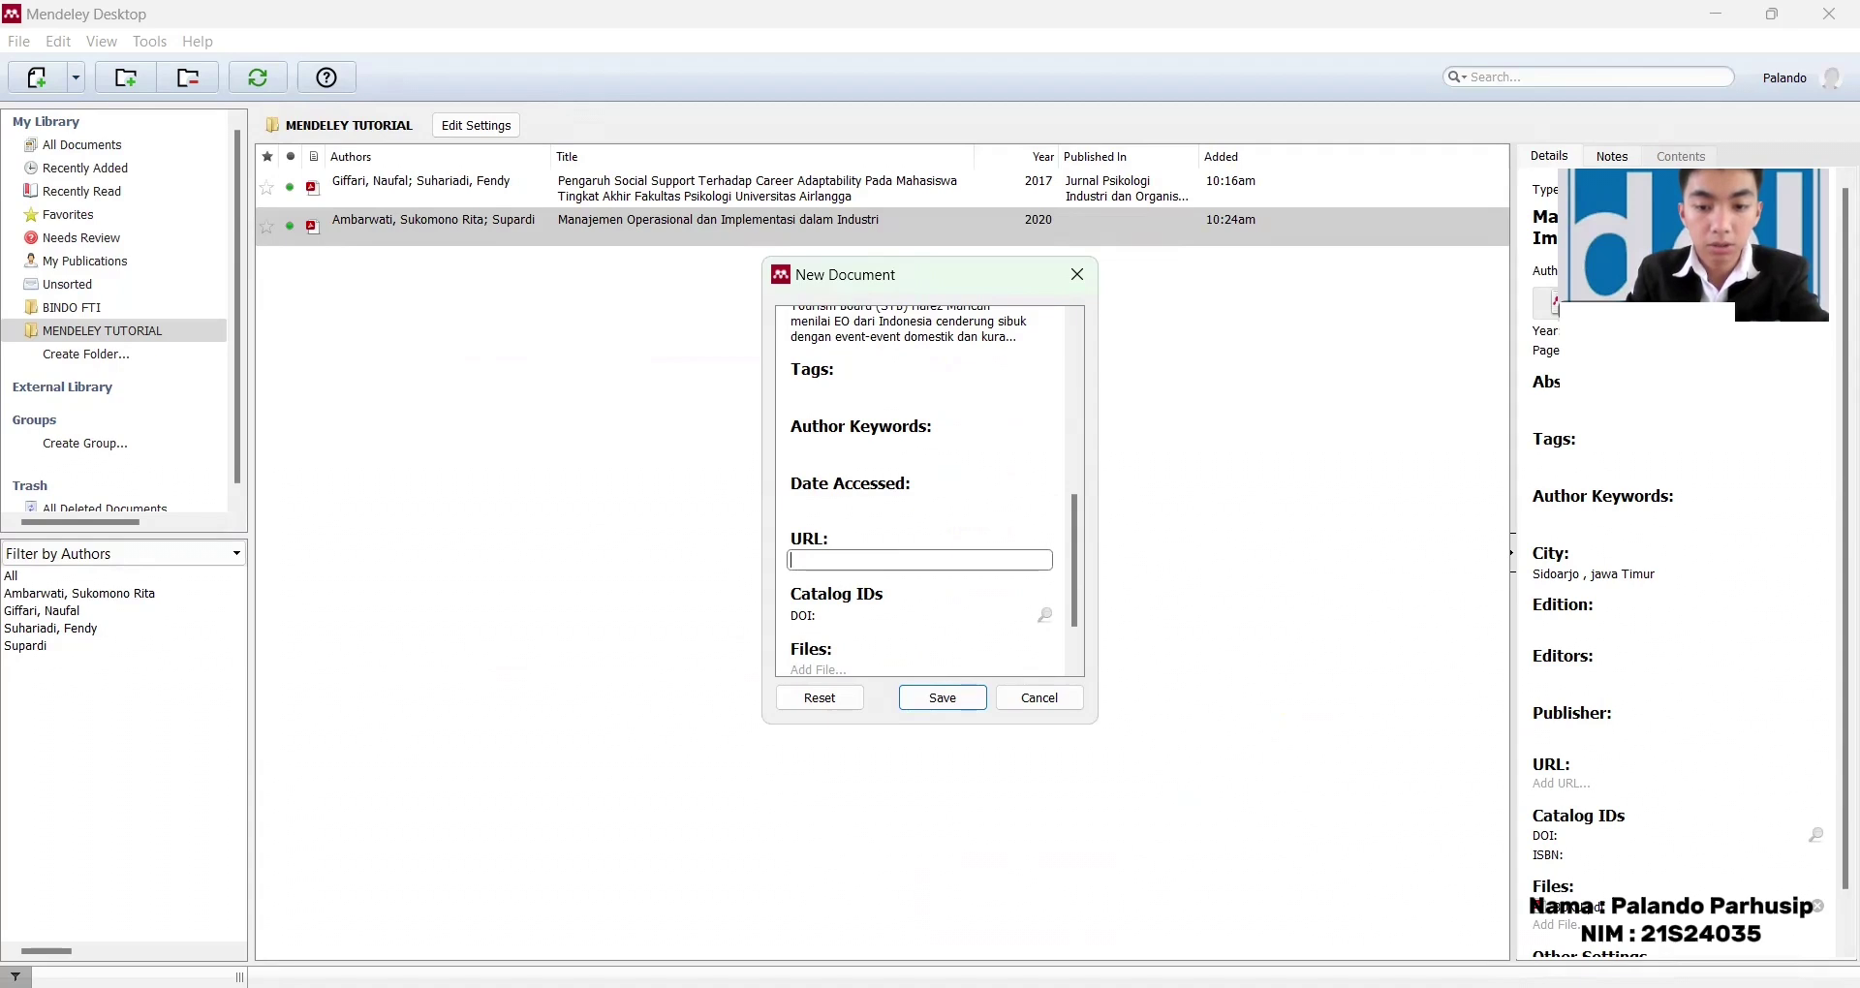
pyautogui.hotkey('alt', 'Tab')
pyautogui.moveTo(985, 77); pyautogui.dragTo(160, 90)
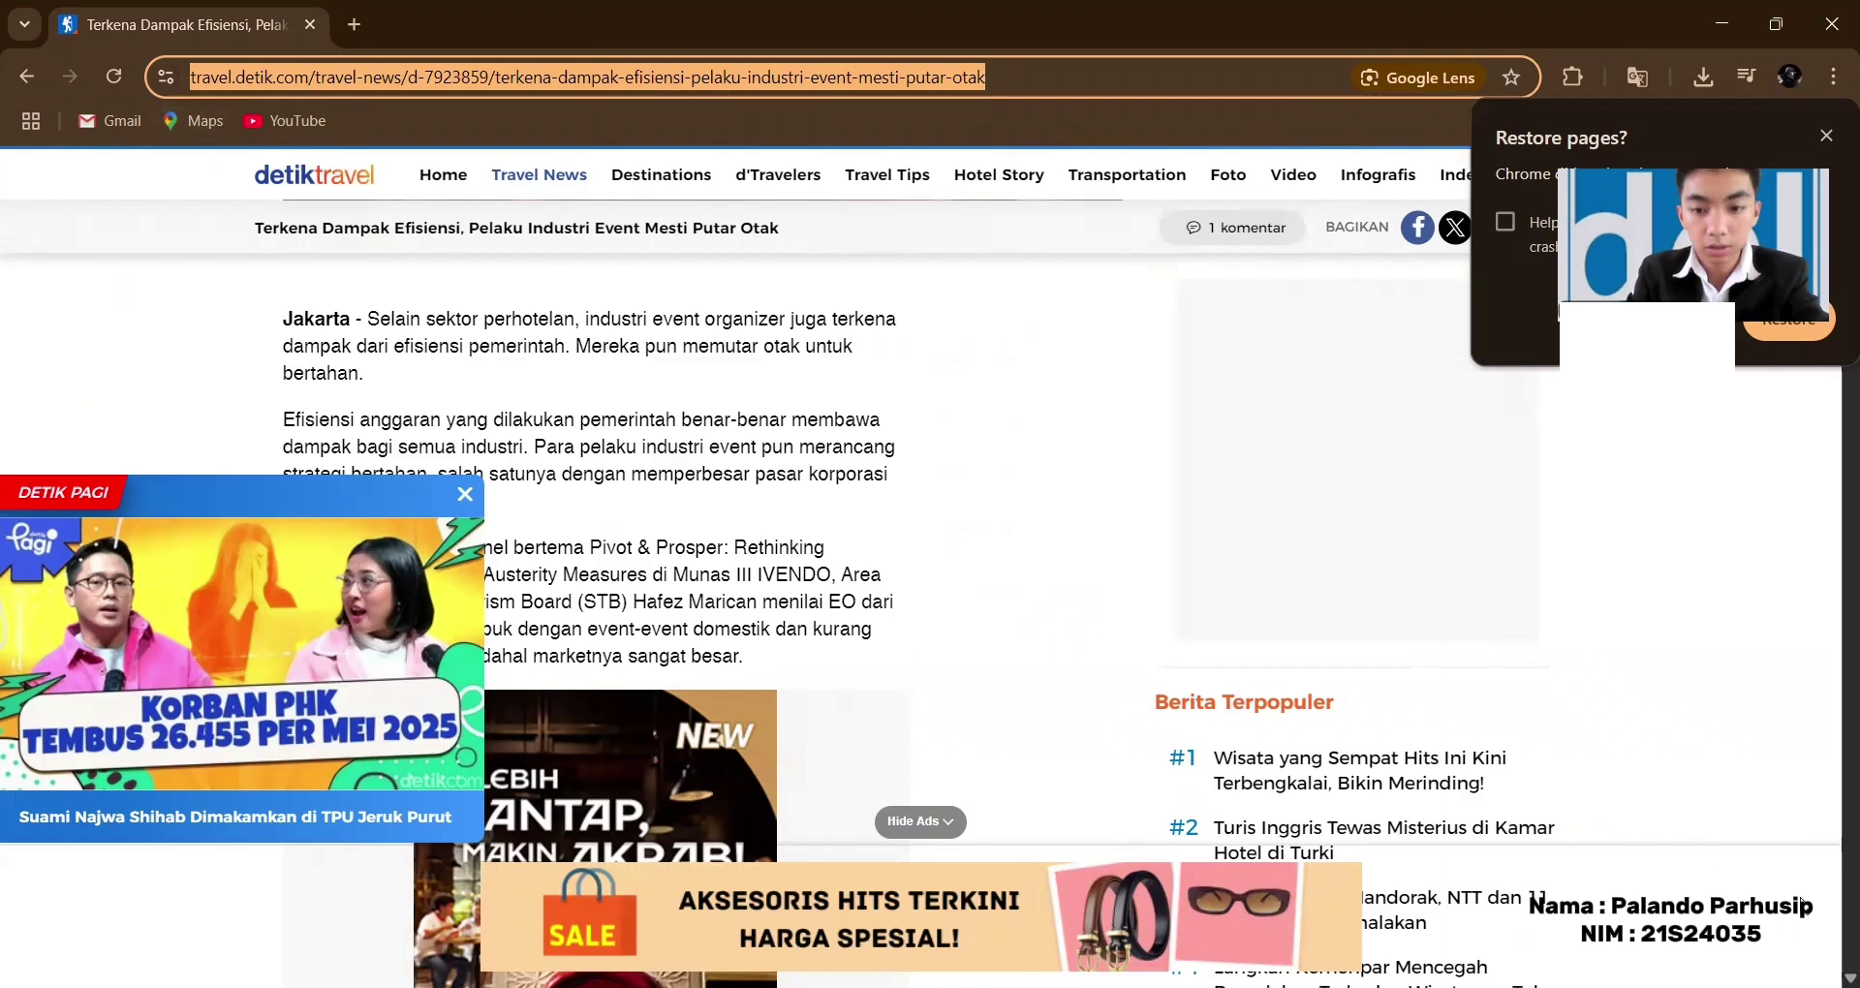
pyautogui.hotkey('ctrl', 'c')
pyautogui.hotkey('alt', 'Tab')
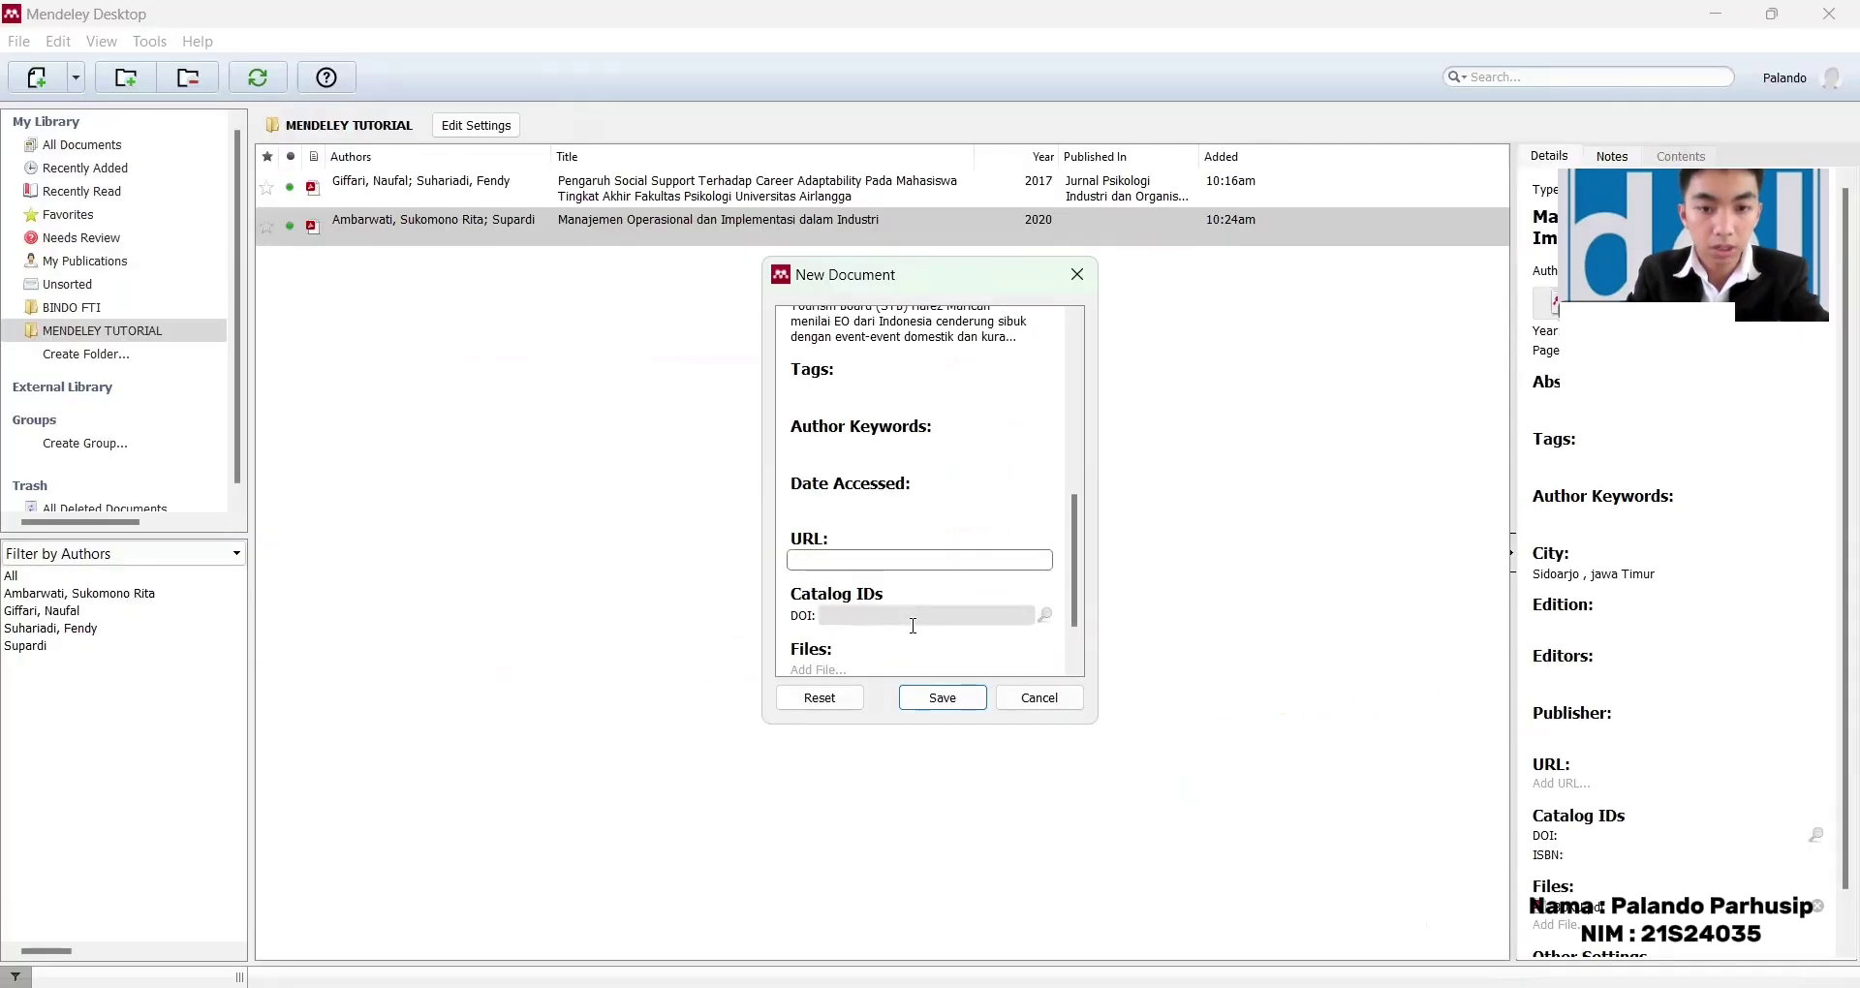
pyautogui.hotkey('ctrl', 'v')
# Step: Review the completed web page entry from its title to its URL and save it to the MENDELEY TUTORIAL folder
pyautogui.scroll(-2, 916, 610)
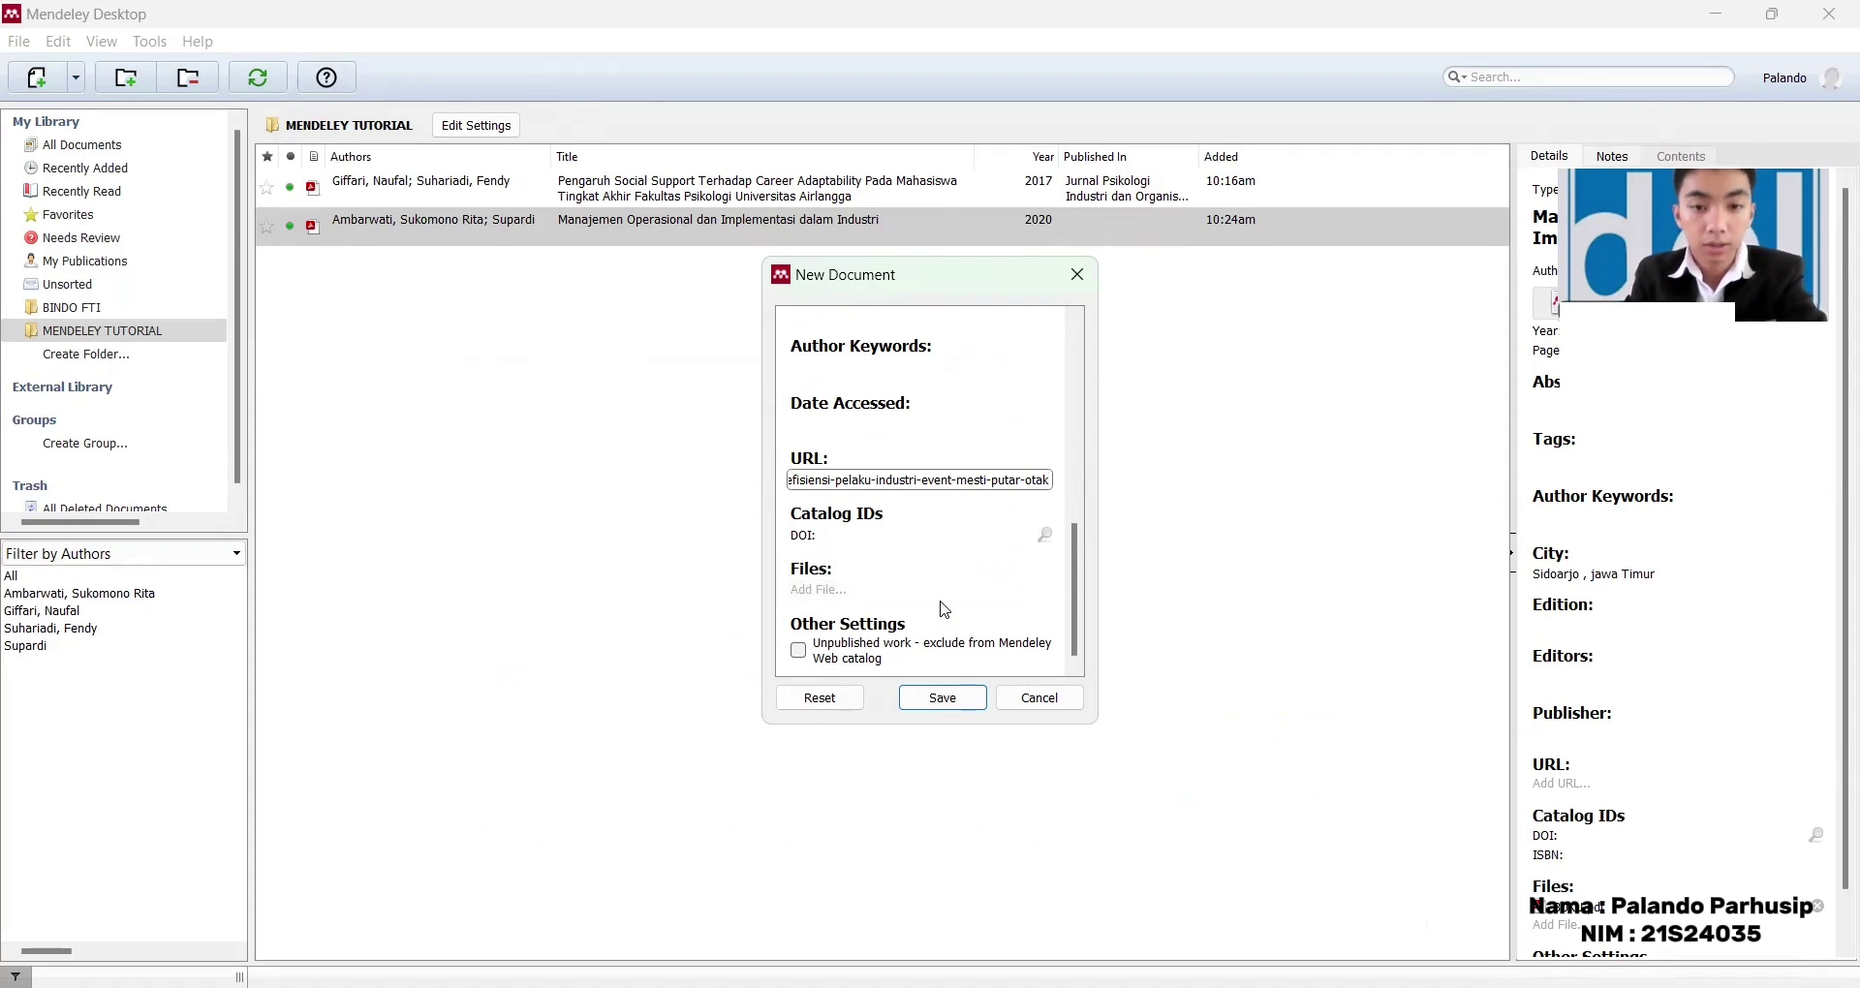
pyautogui.scroll(1, 933, 605)
pyautogui.scroll(3, 949, 600)
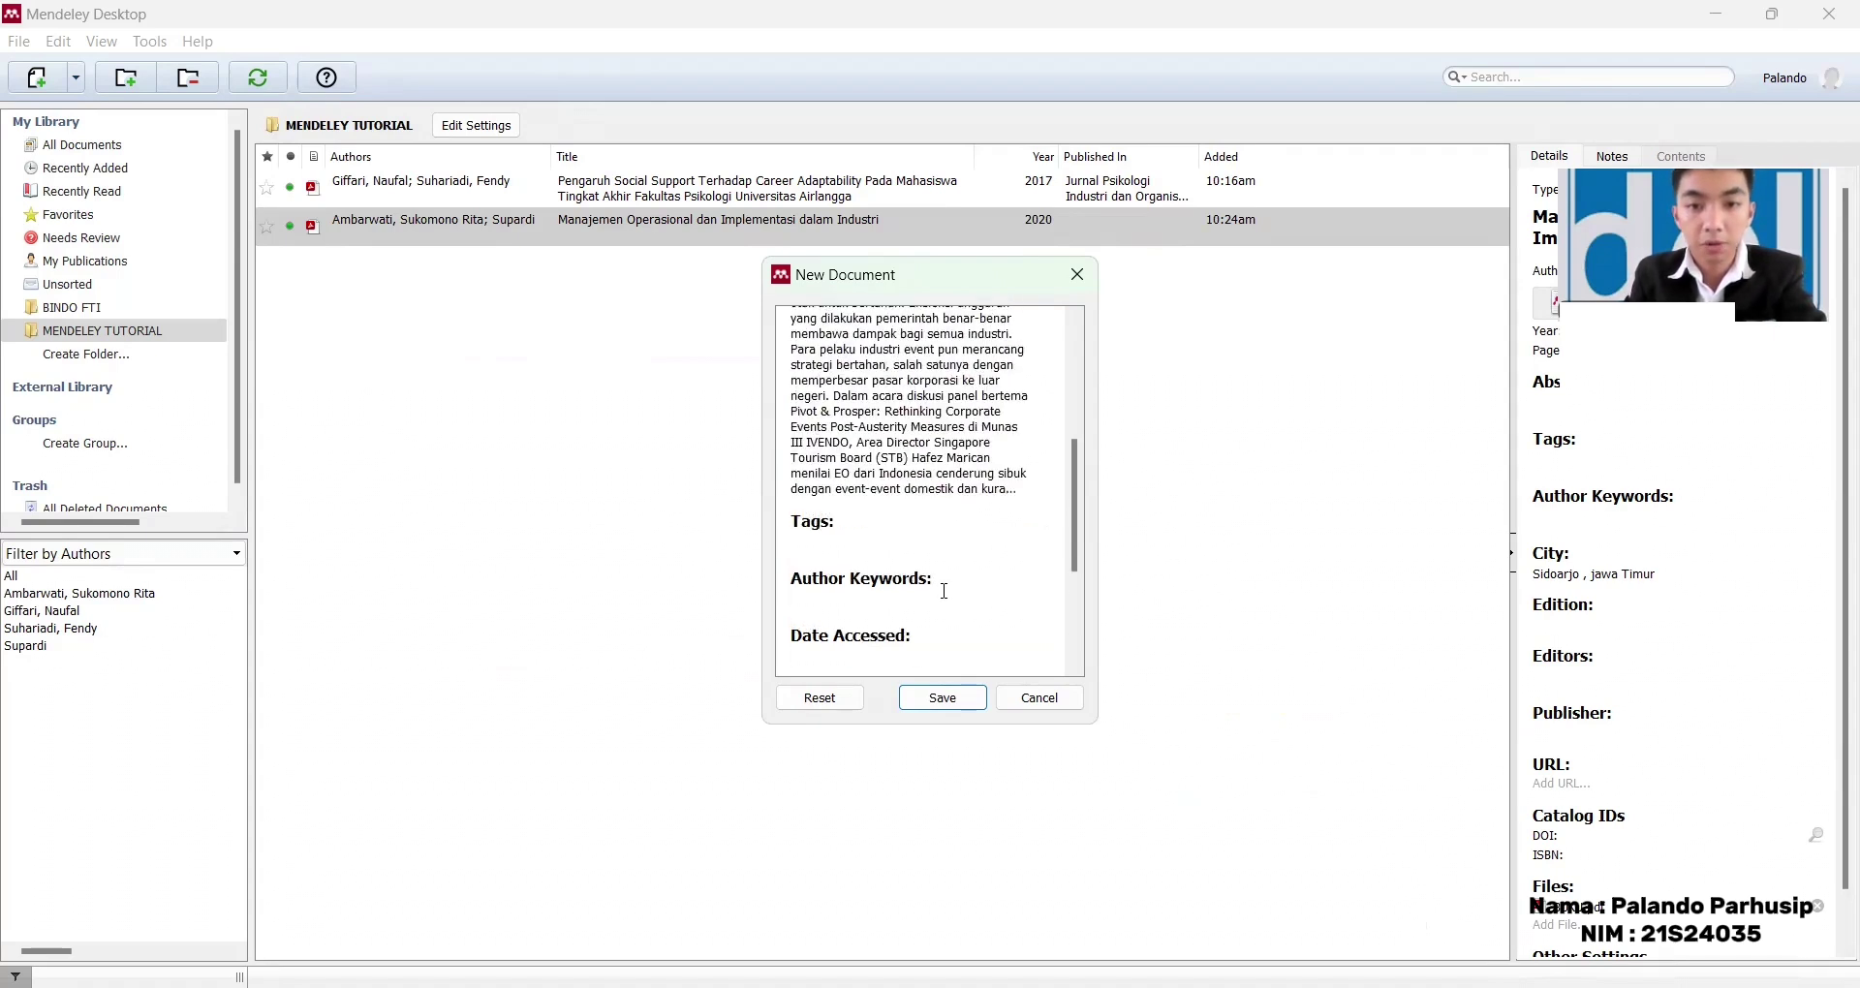
pyautogui.scroll(-2, 949, 592)
pyautogui.scroll(-2, 948, 592)
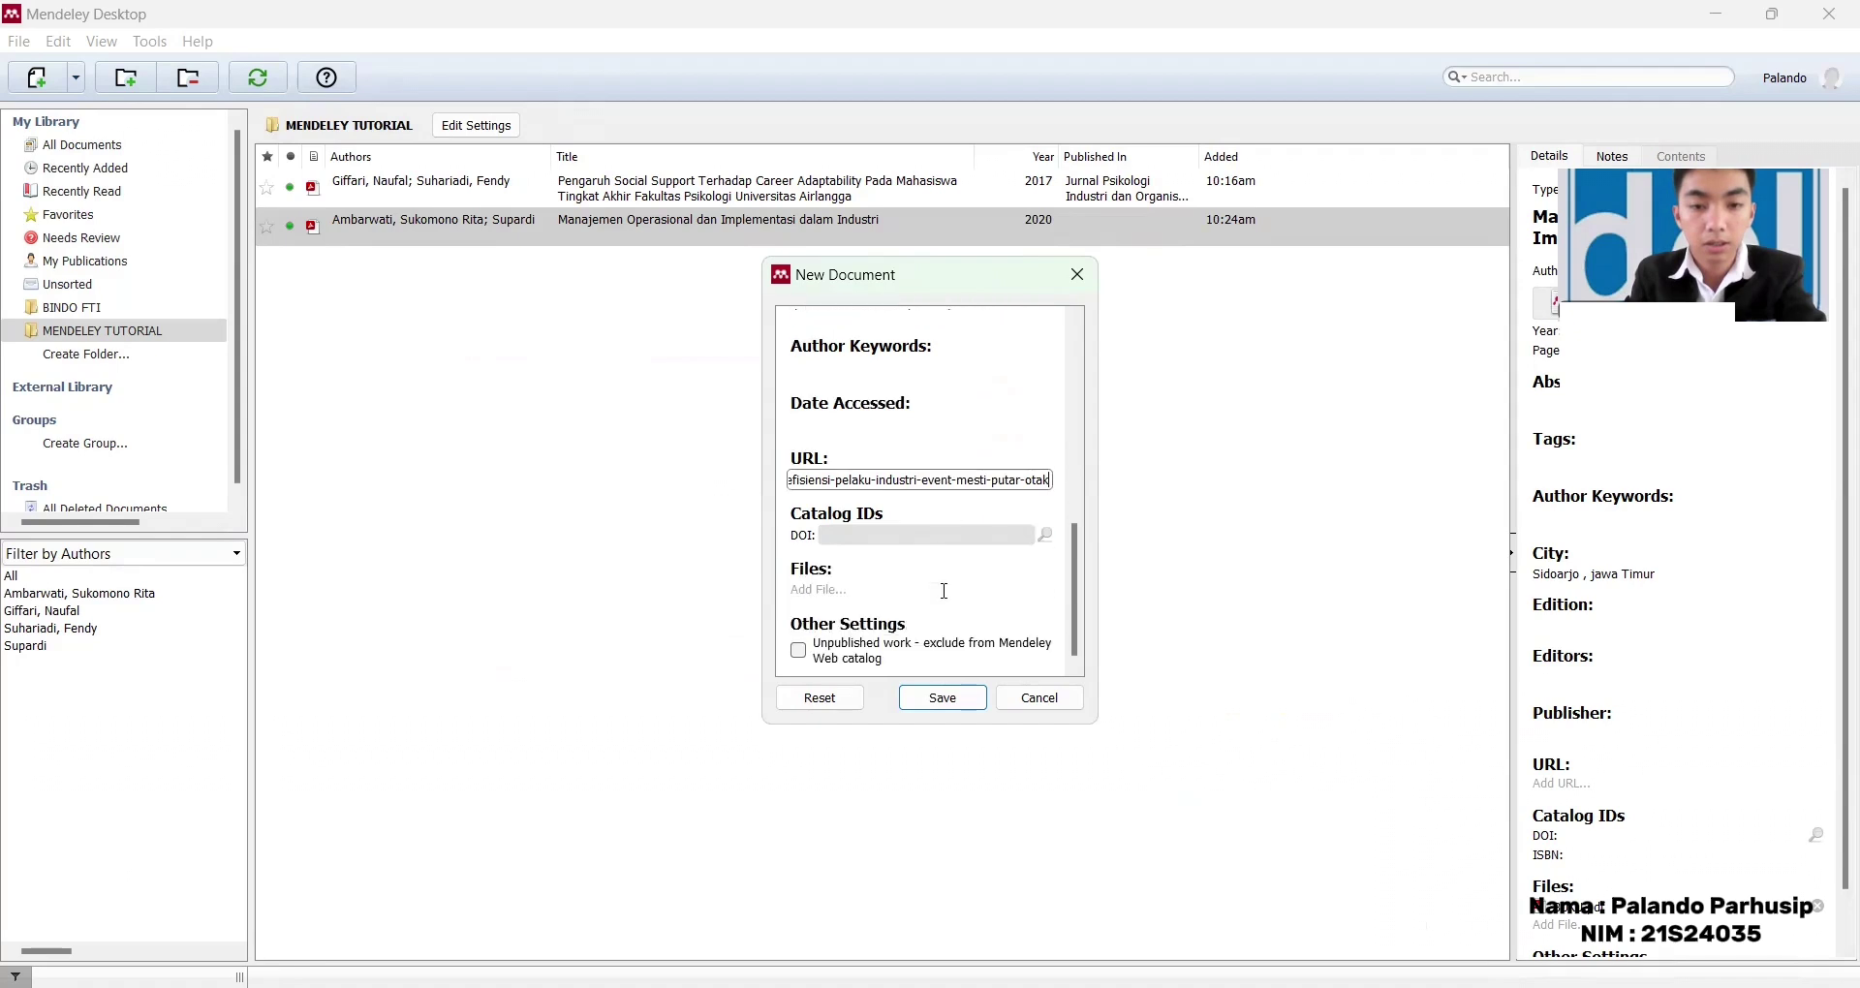
pyautogui.scroll(12, 946, 590)
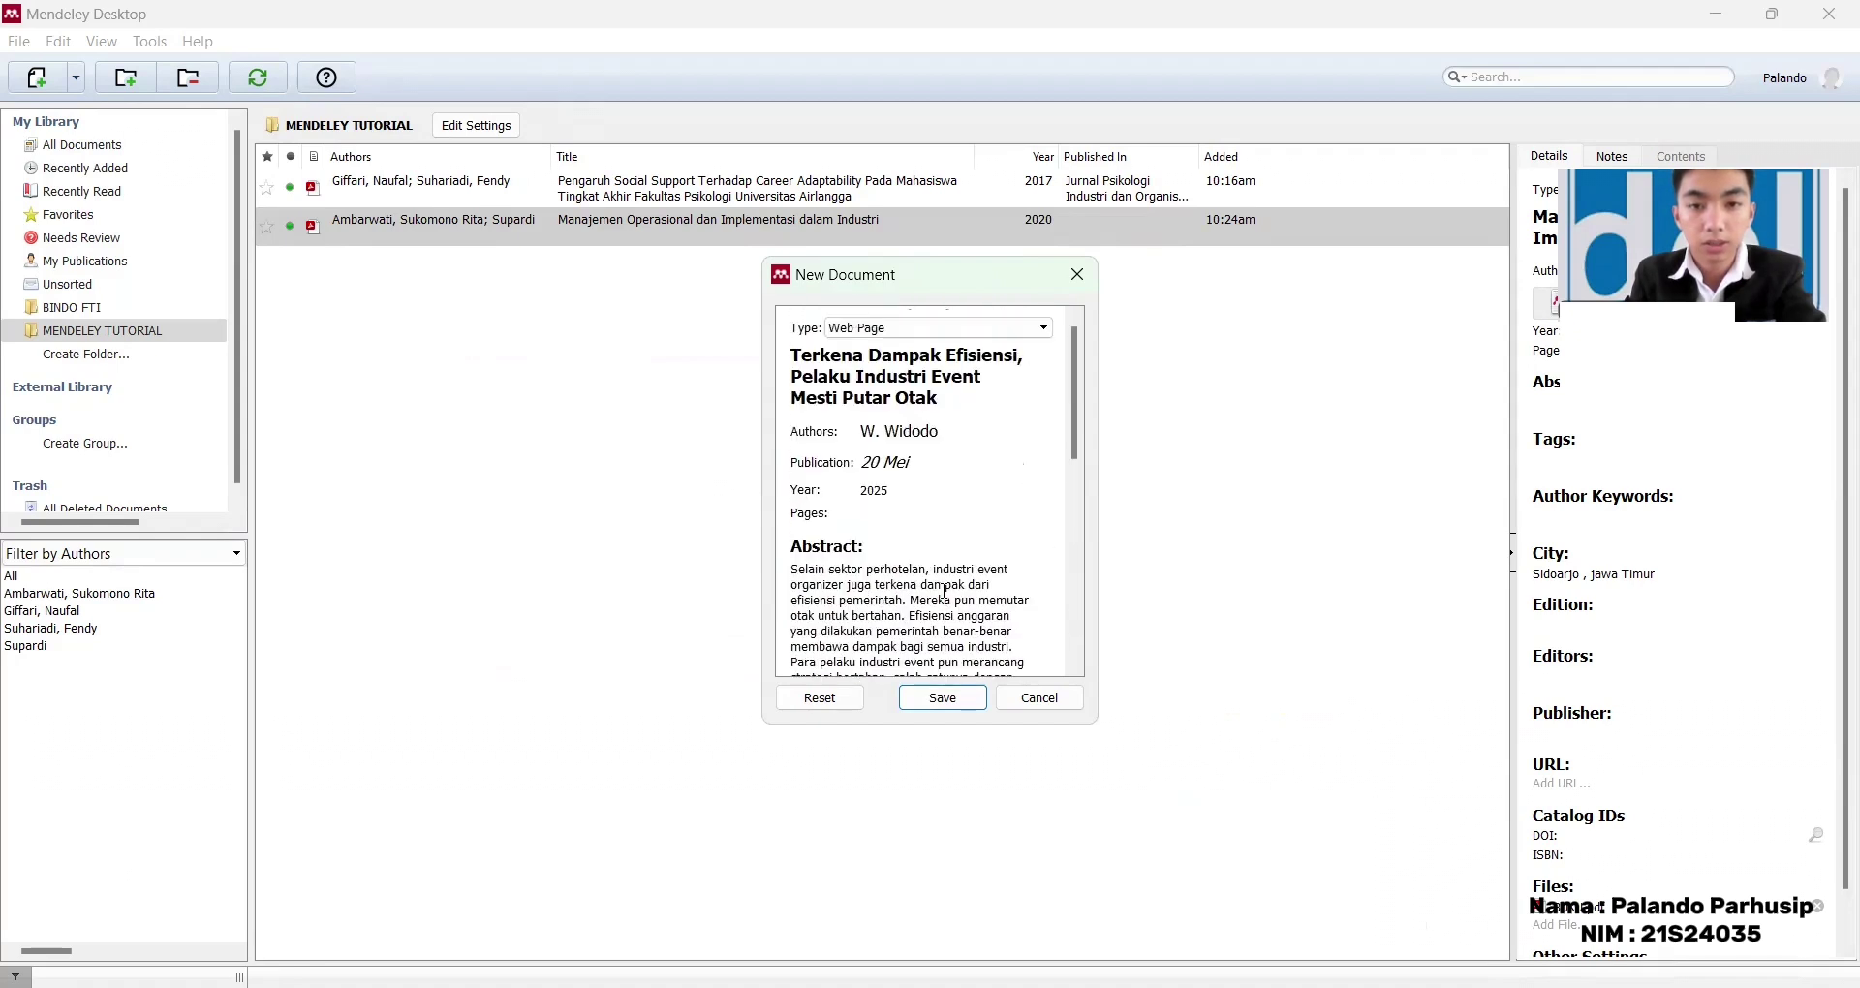
pyautogui.scroll(-4, 951, 576)
pyautogui.scroll(4, 950, 572)
pyautogui.scroll(-9, 949, 542)
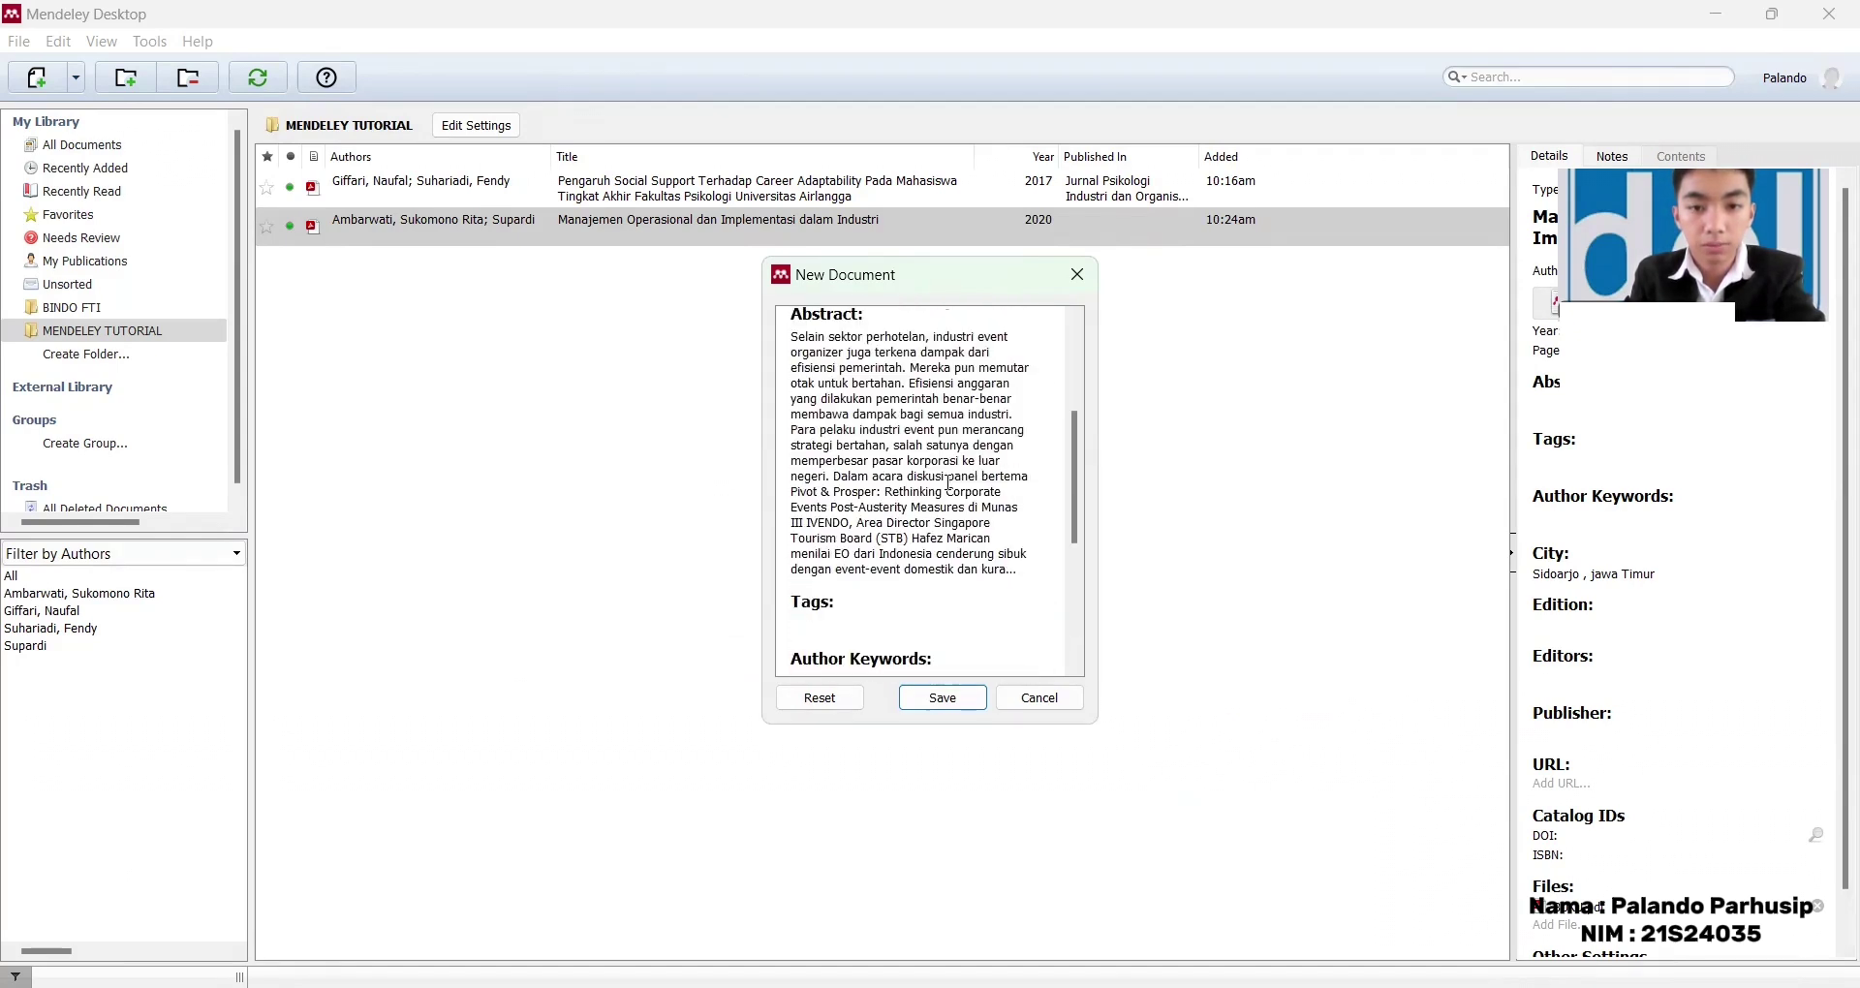
pyautogui.scroll(-1, 948, 481)
pyautogui.click(944, 699)
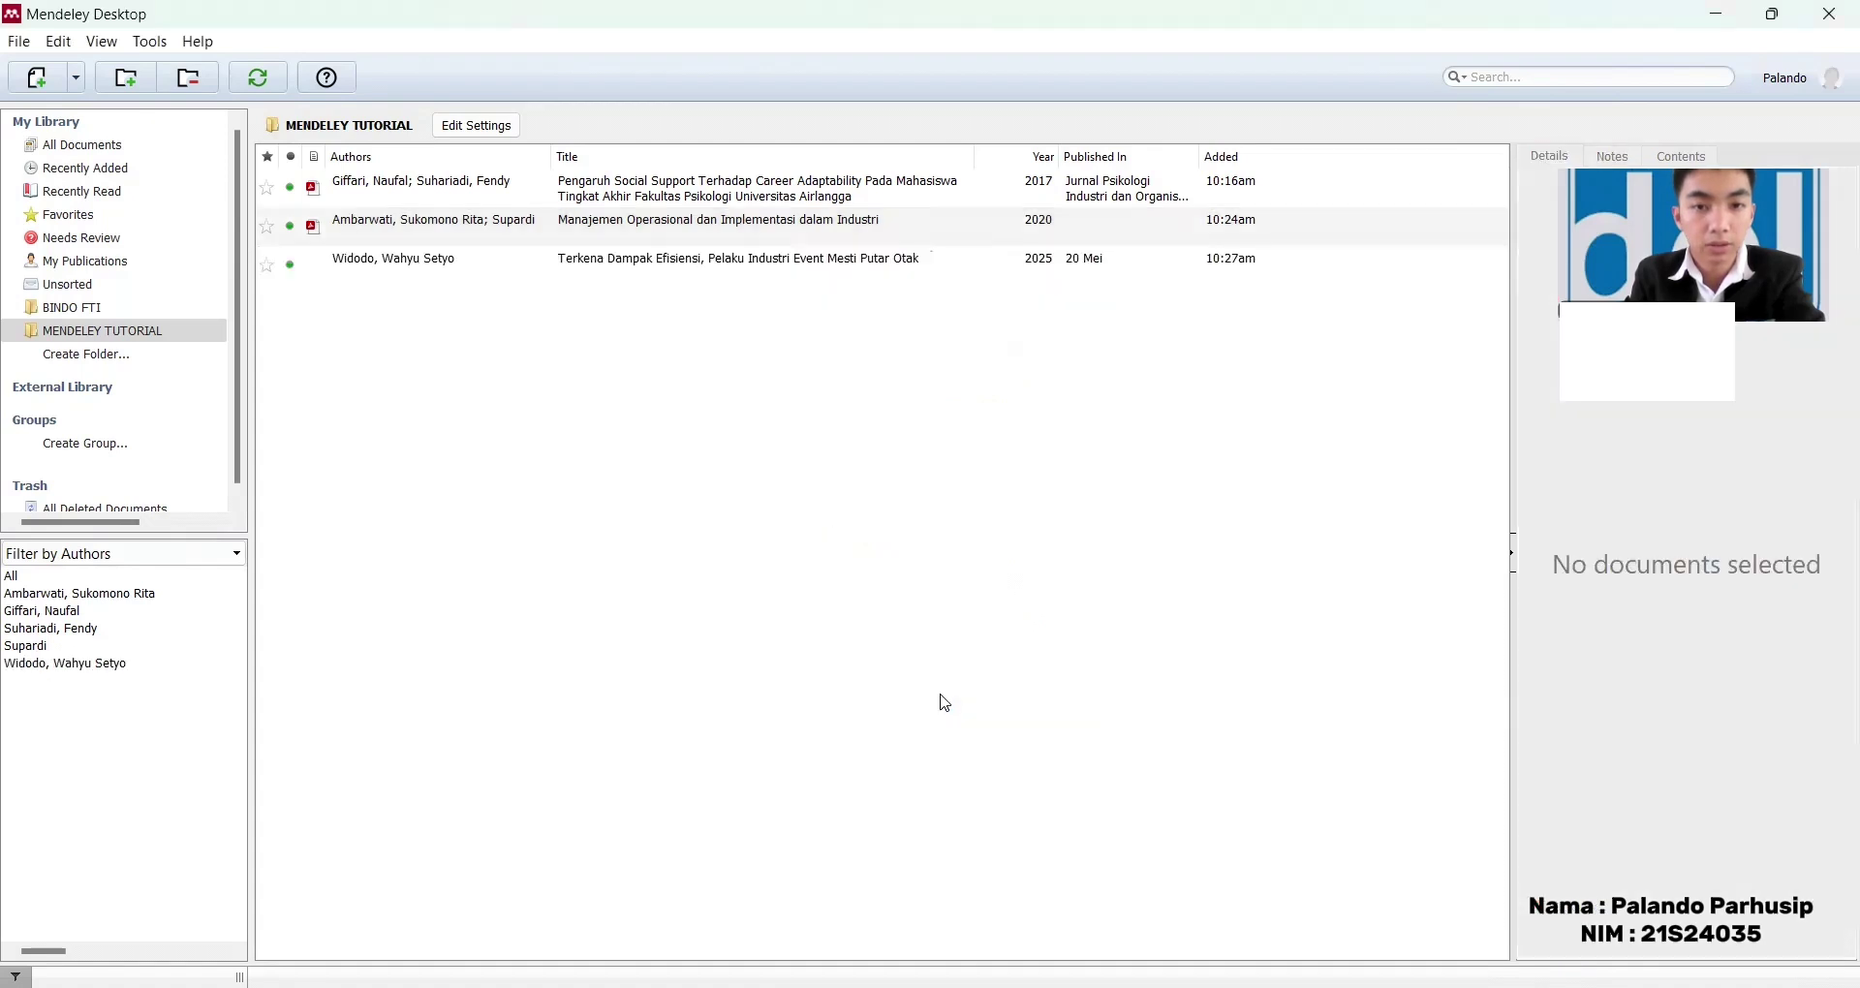
# Step: Remove the full stop after "besar" in the SITASI WEB text in Word and insert the web article's Mendeley citation there
pyautogui.click(880, 279)
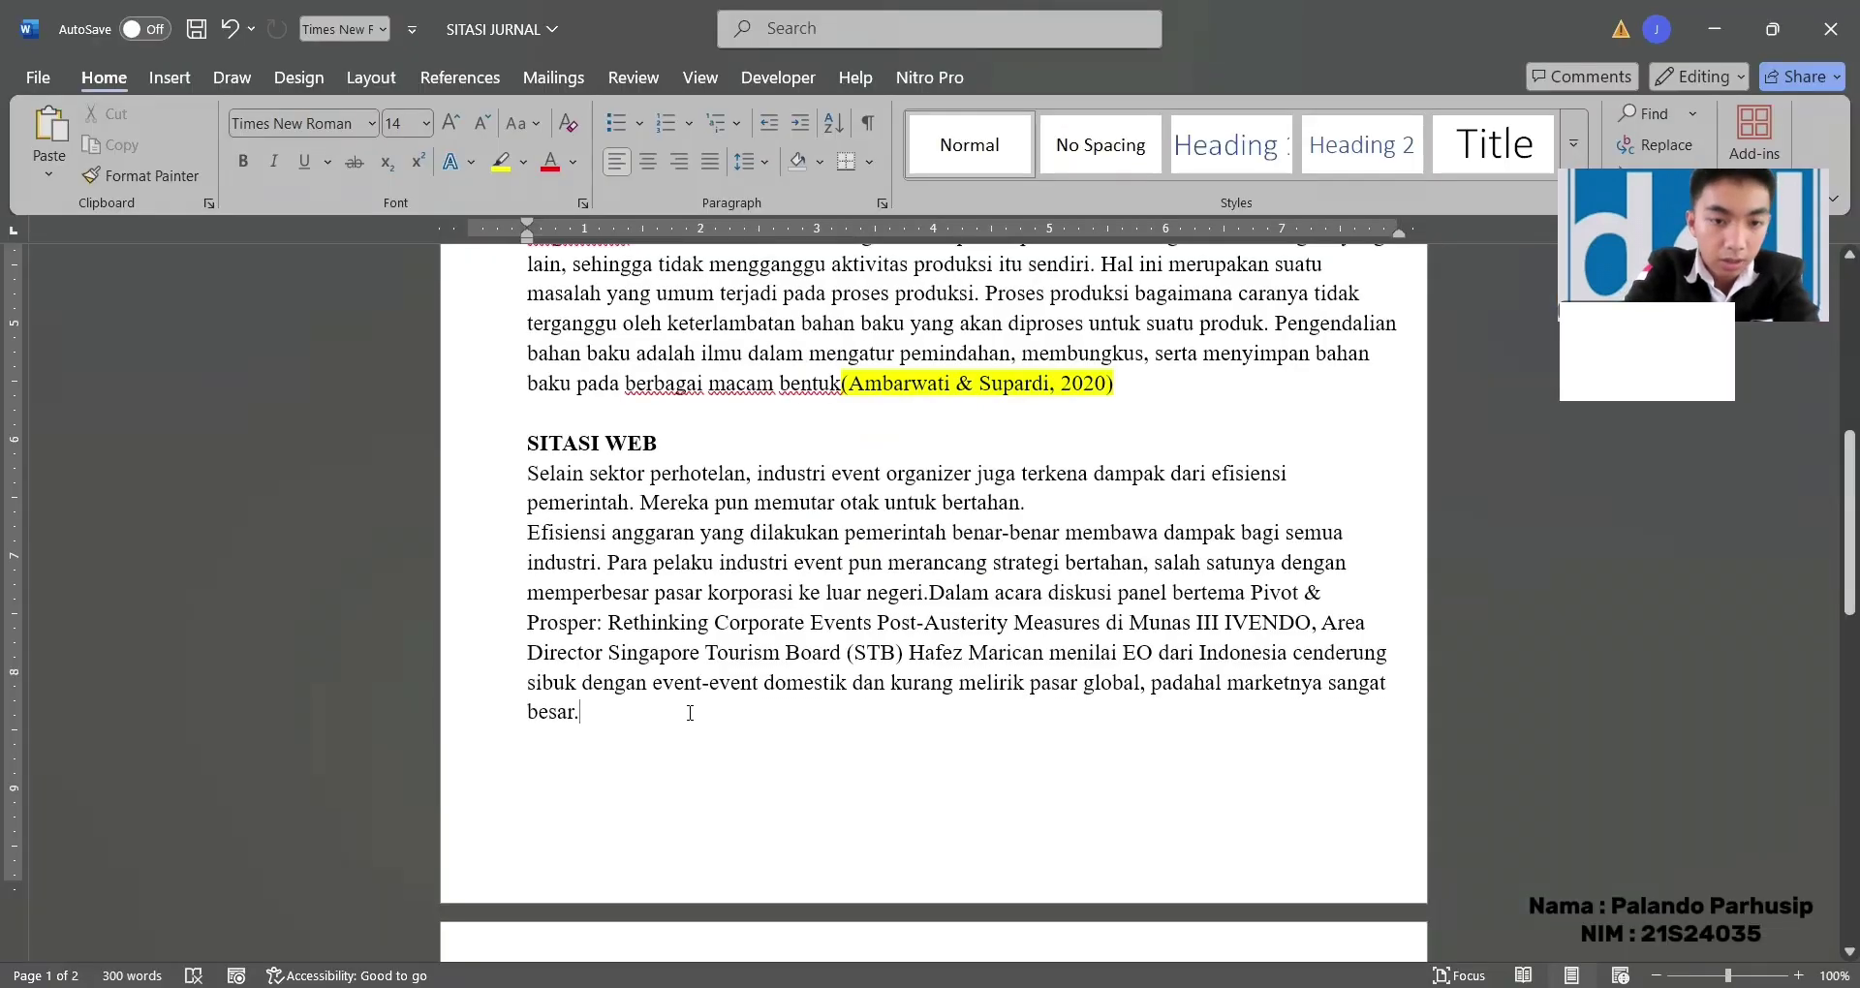
pyautogui.hotkey('ctrl', 'z')
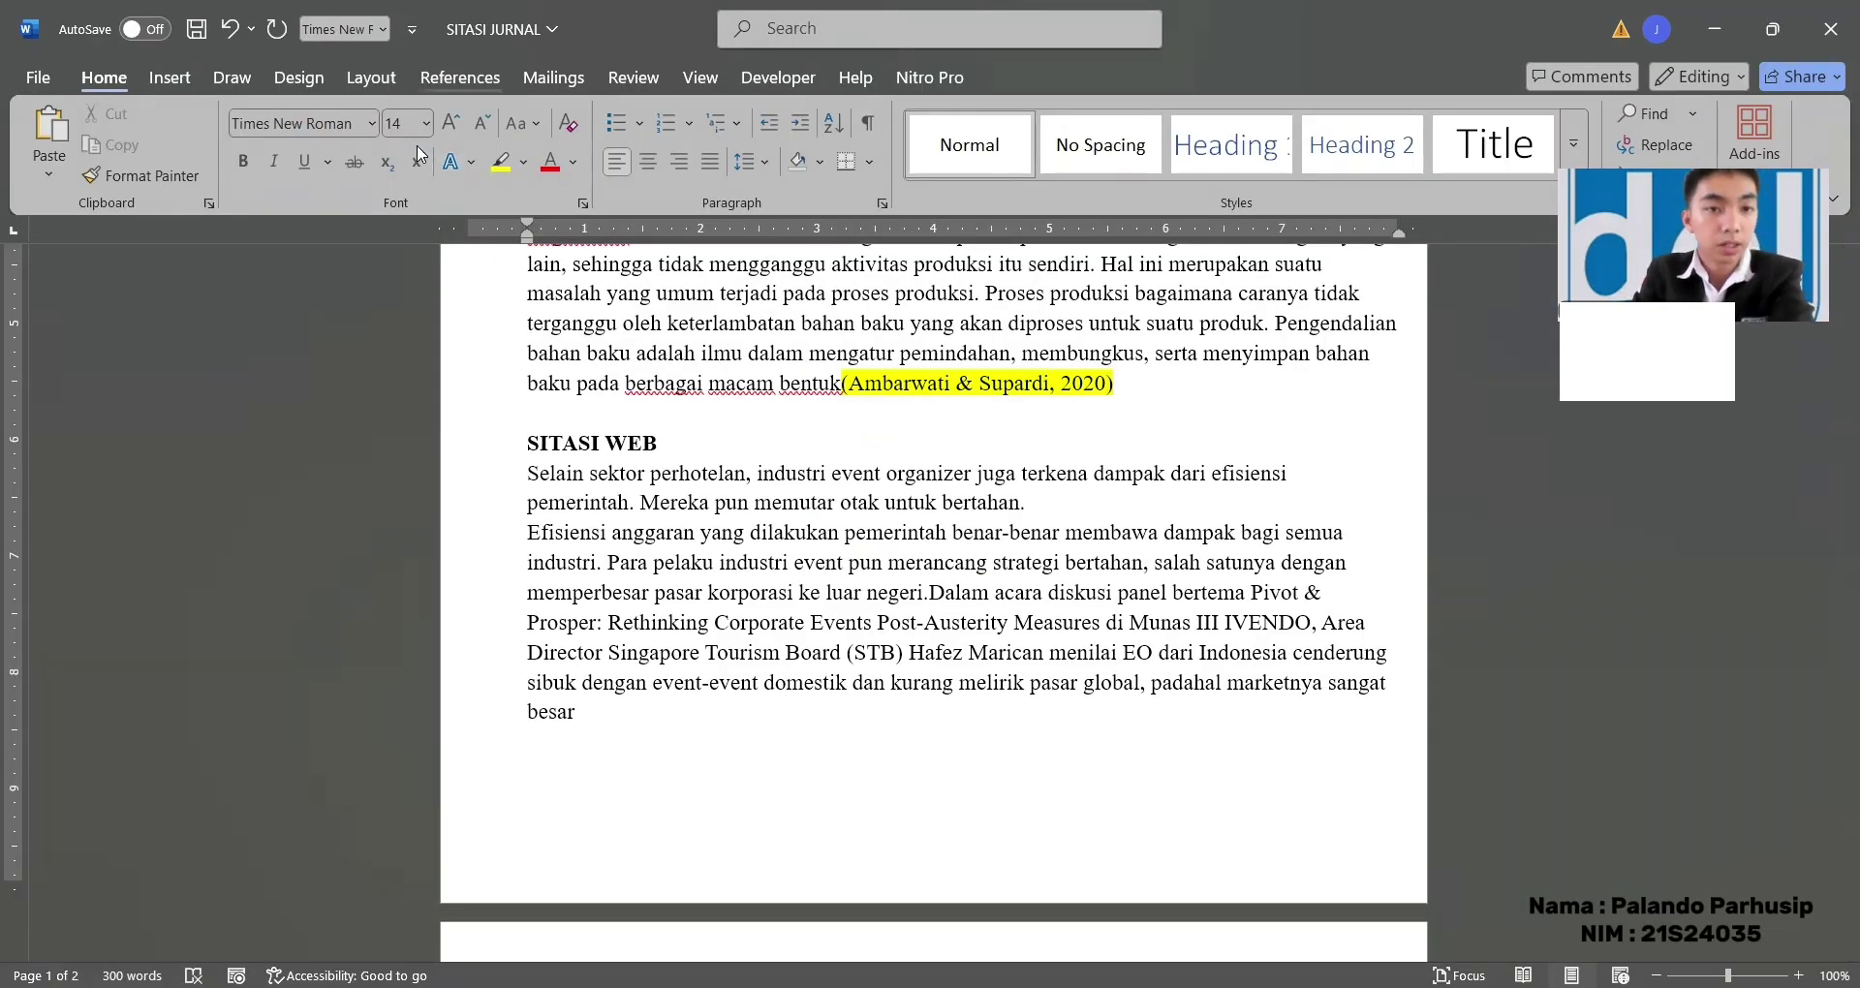
pyautogui.click(459, 77)
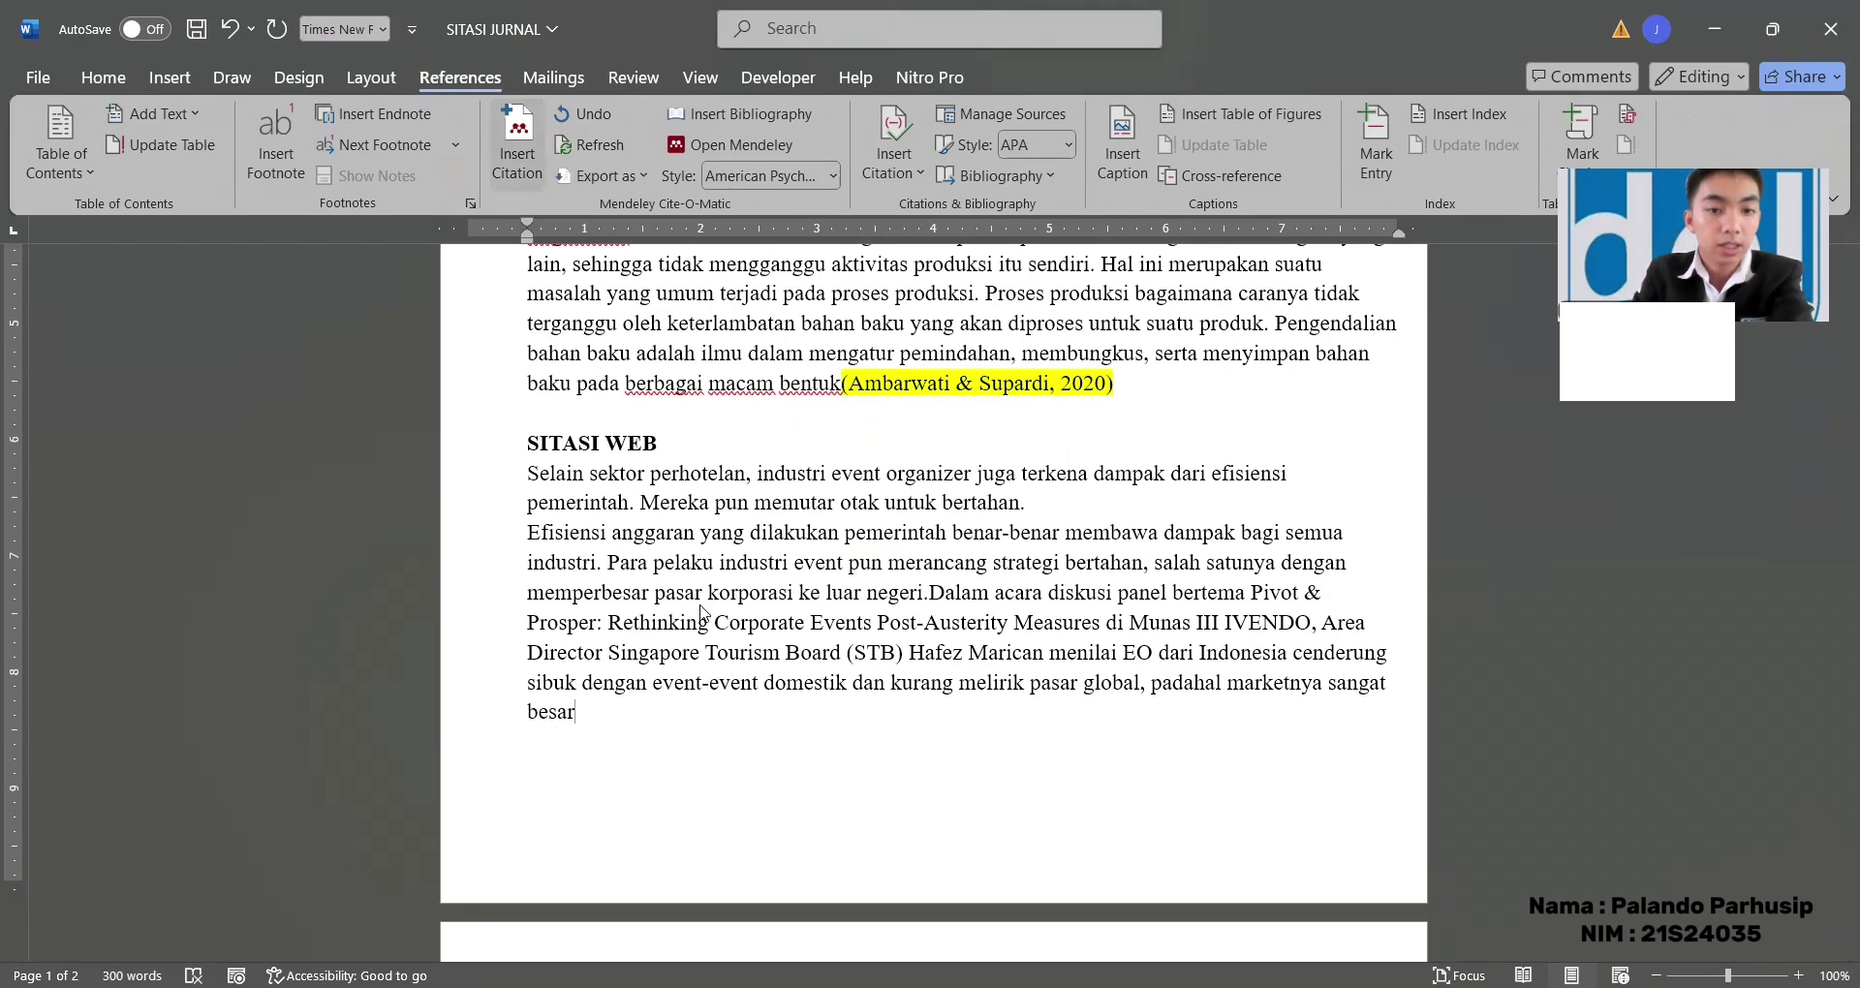
pyautogui.click(724, 777)
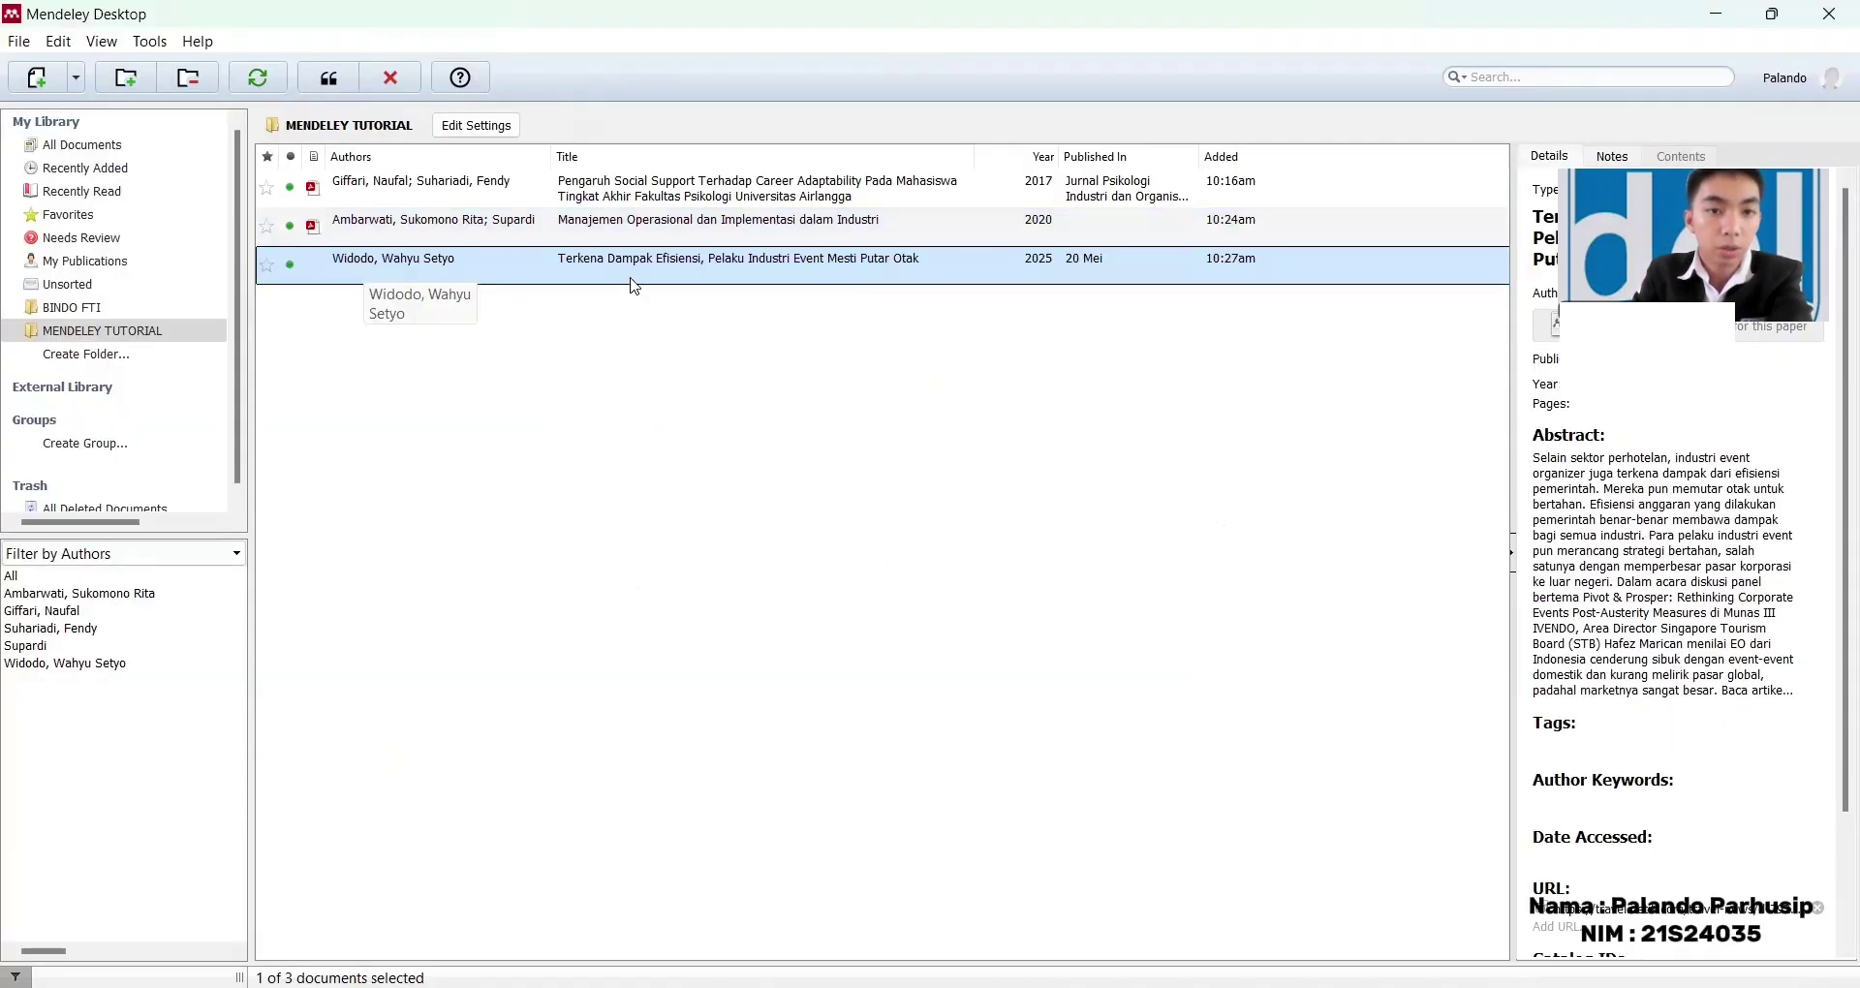
pyautogui.click(334, 80)
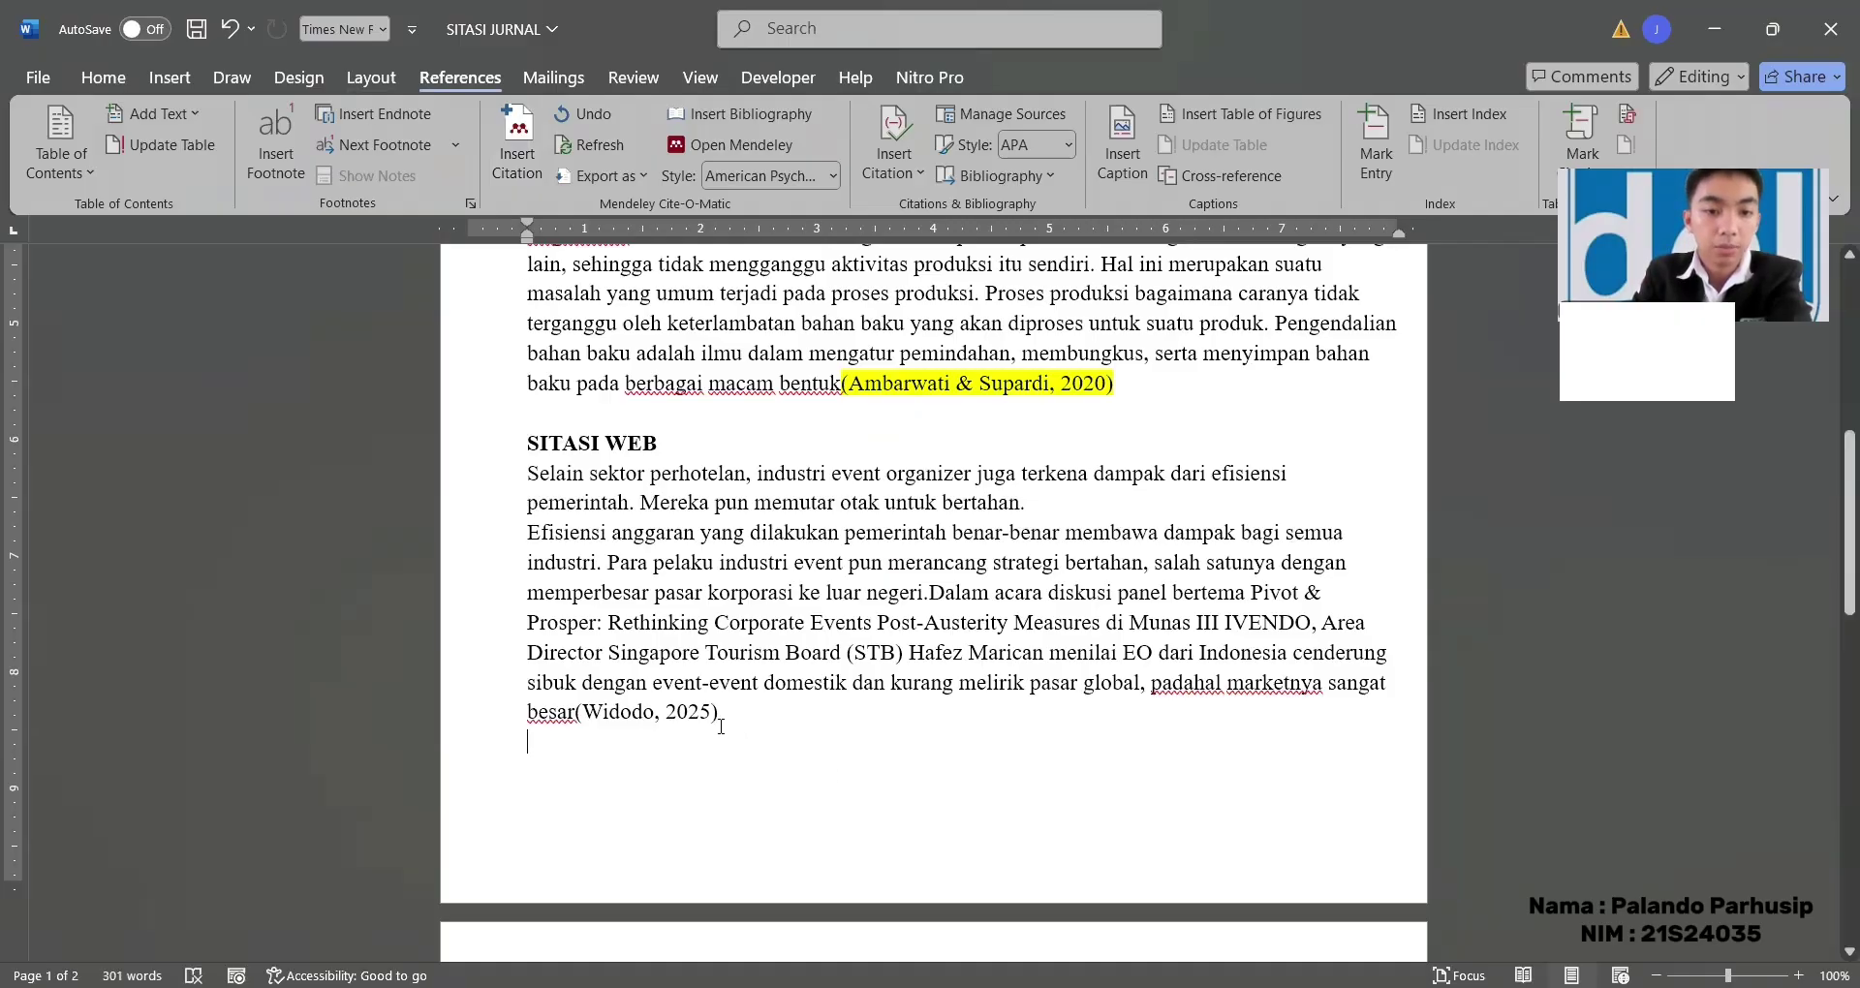
# Step: Highlight the new 2025 citation at the end of the SITASI WEB text in yellow
pyautogui.click(647, 712)
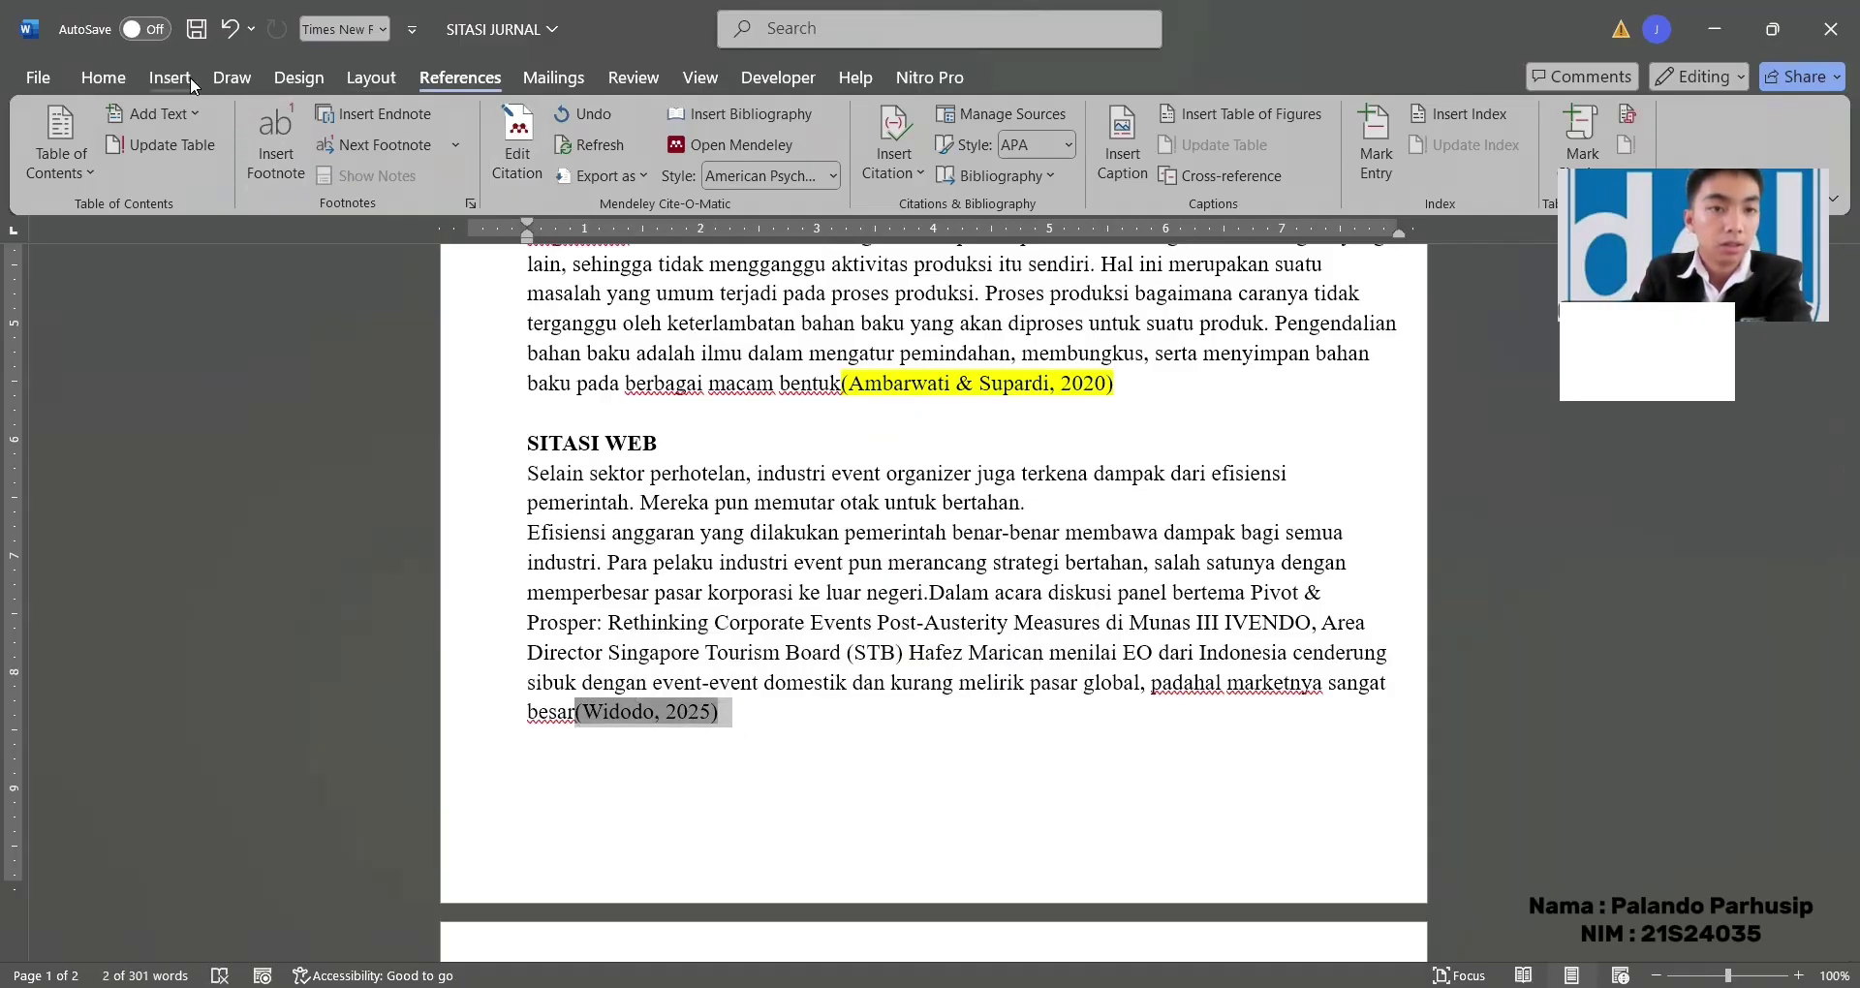
pyautogui.click(83, 72)
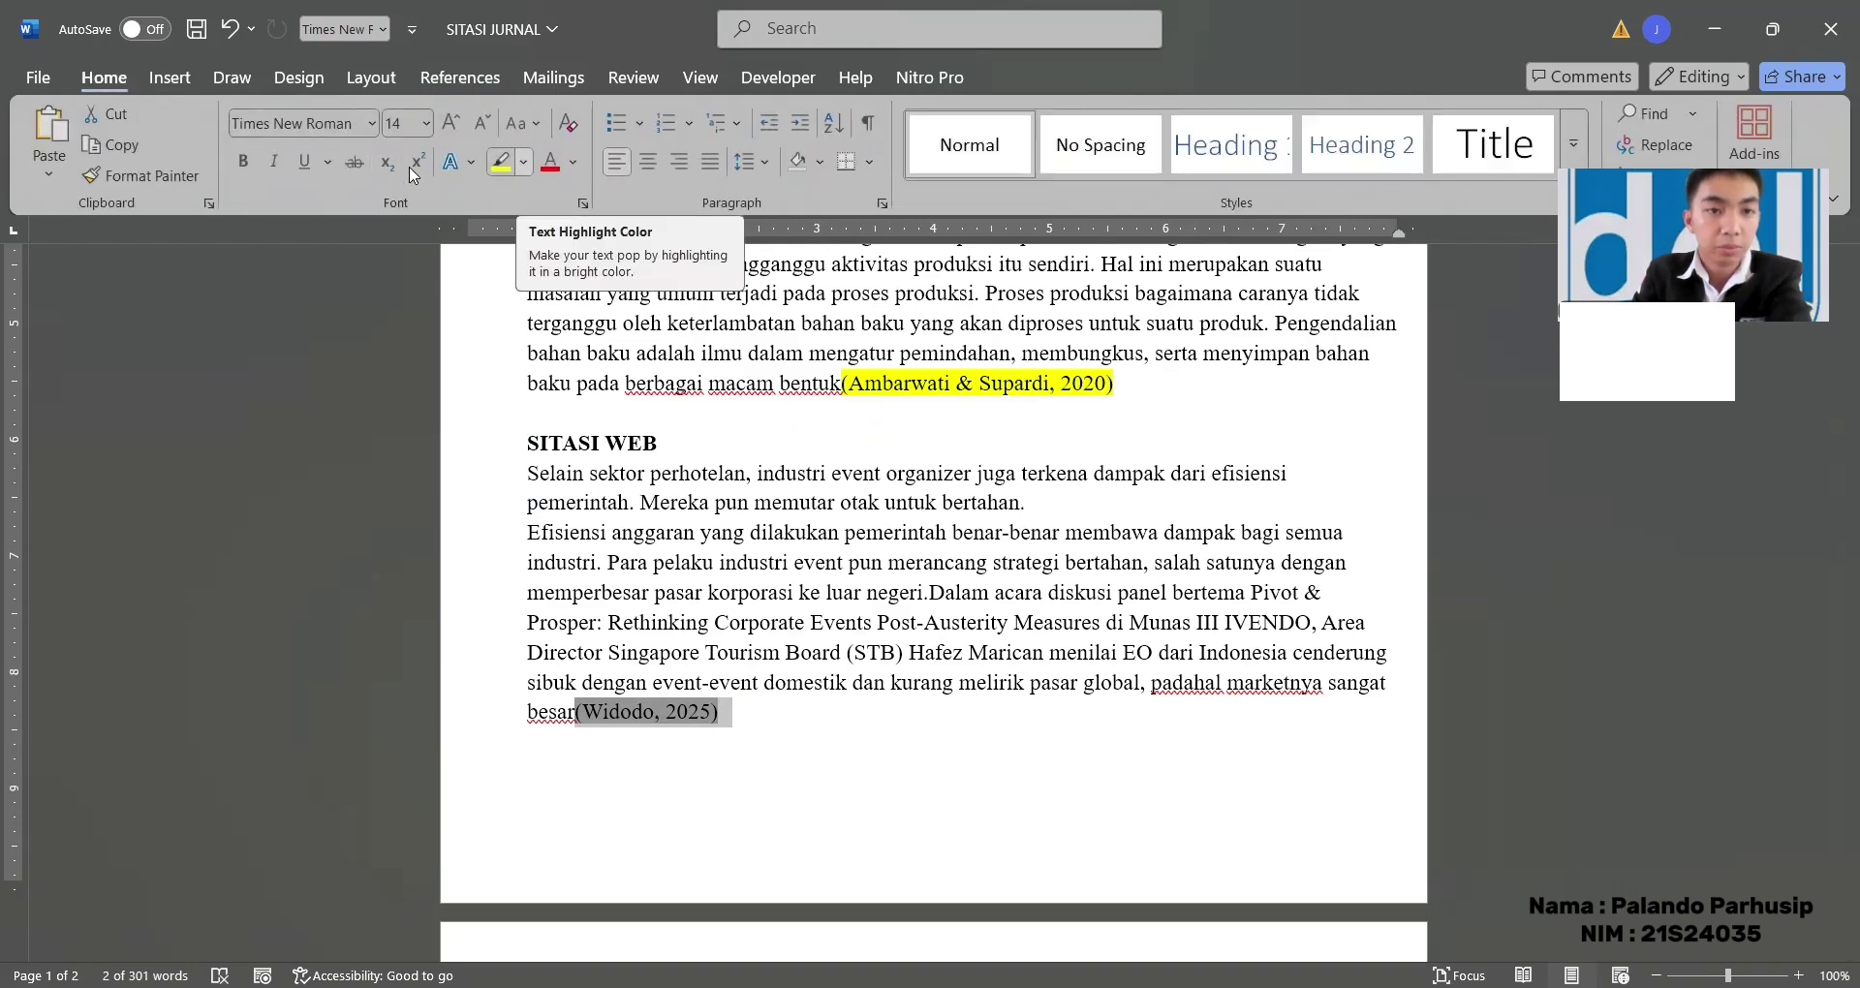
pyautogui.click(523, 161)
pyautogui.click(504, 249)
pyautogui.click(1108, 697)
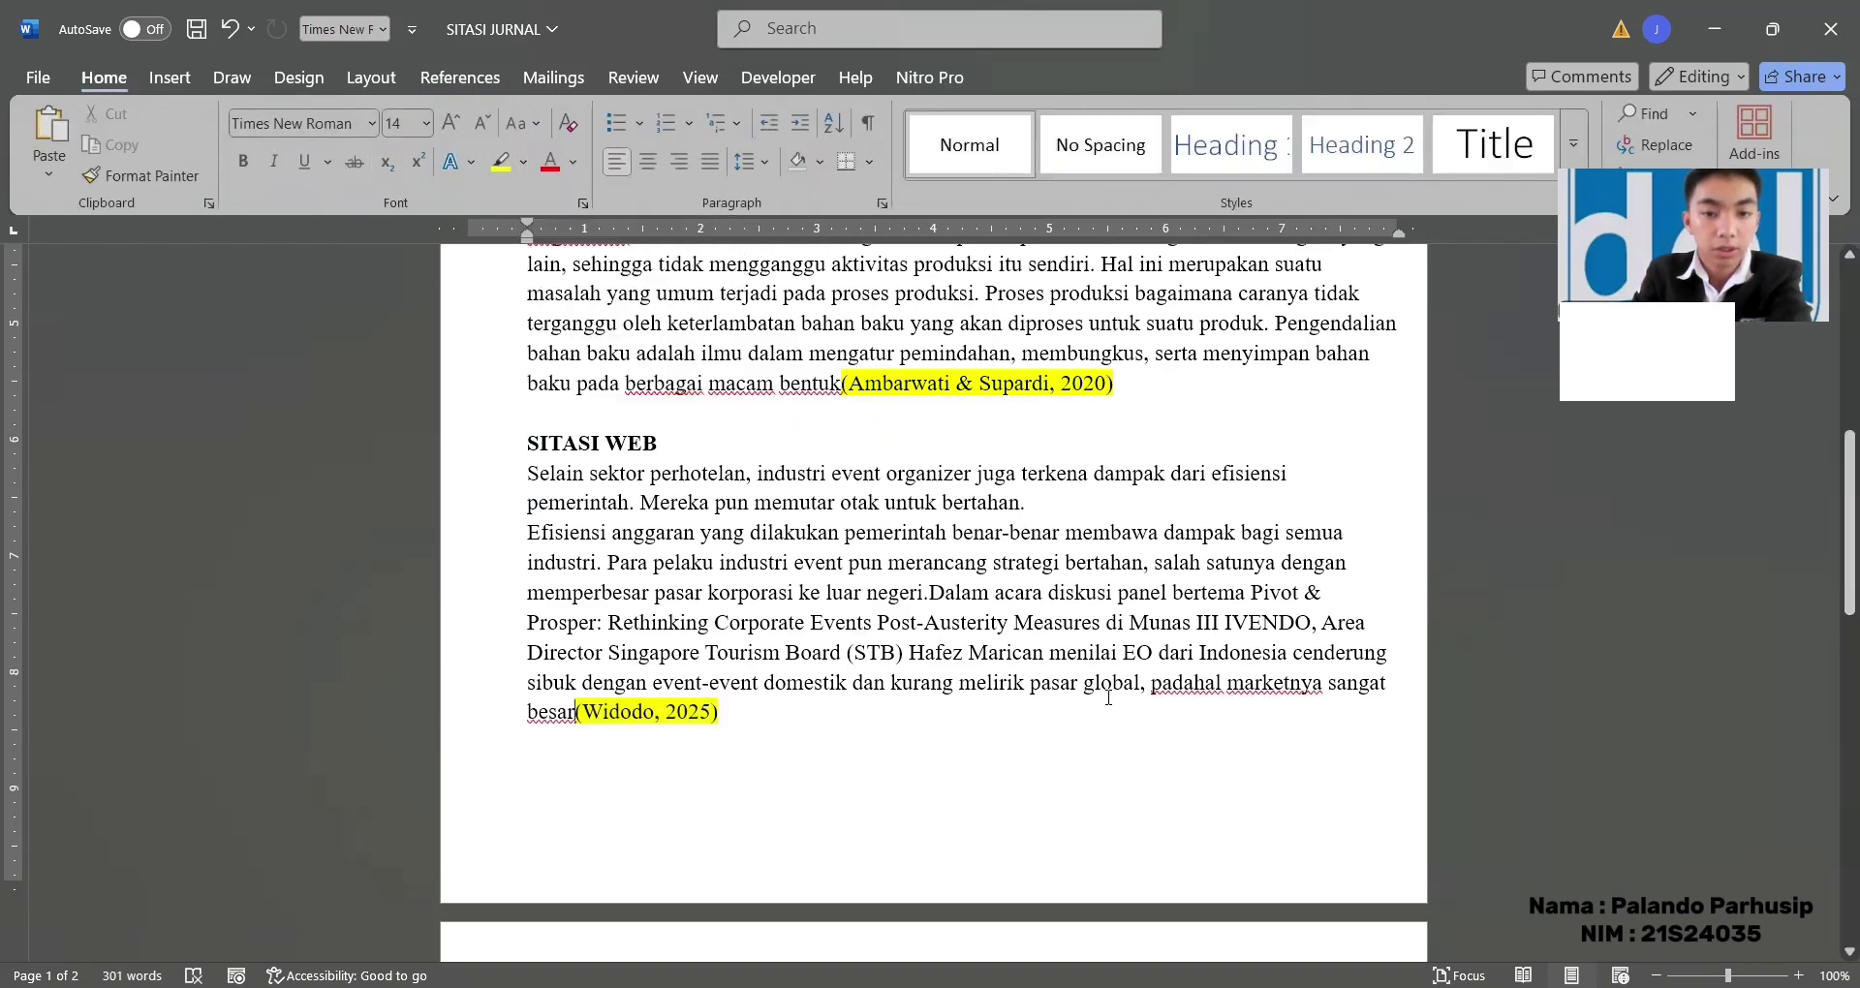
# Step: Review the highlighted citations across the SITASI JURNAL, SITASI BUKU and SITASI WEB sections
pyautogui.scroll(4, 1096, 765)
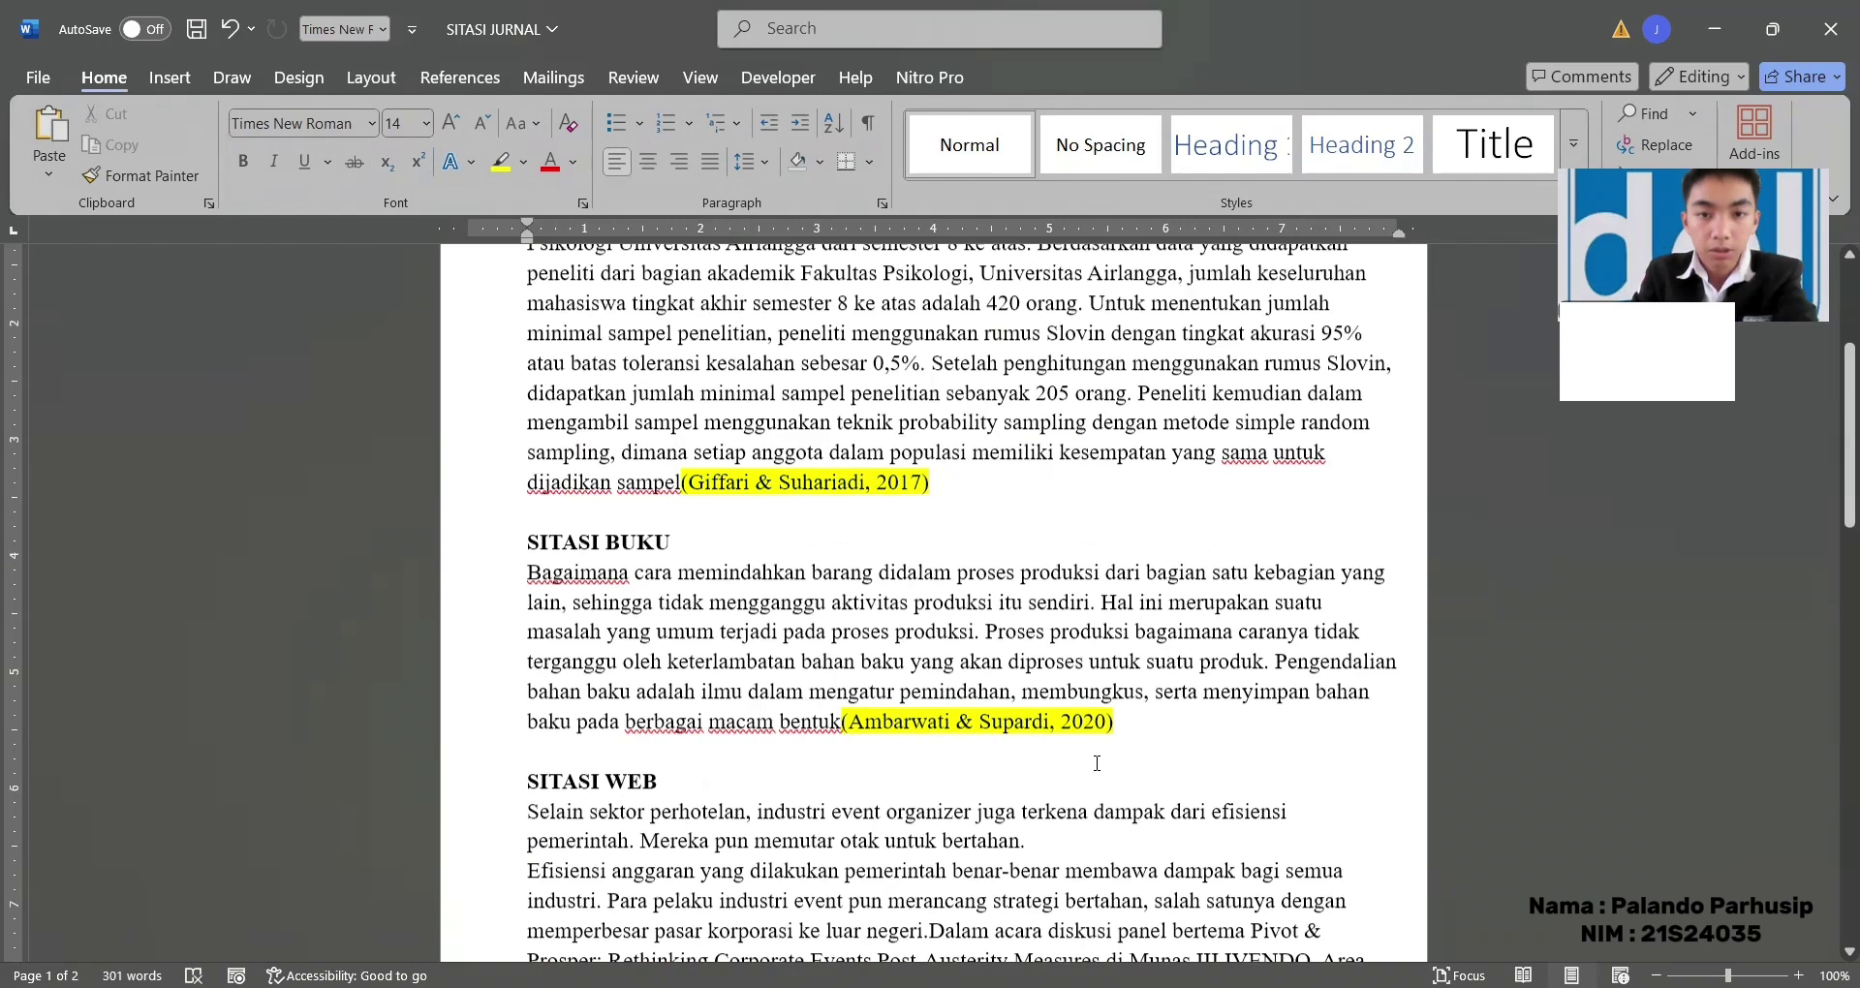
pyautogui.scroll(-1, 1096, 763)
pyautogui.scroll(-1, 1008, 585)
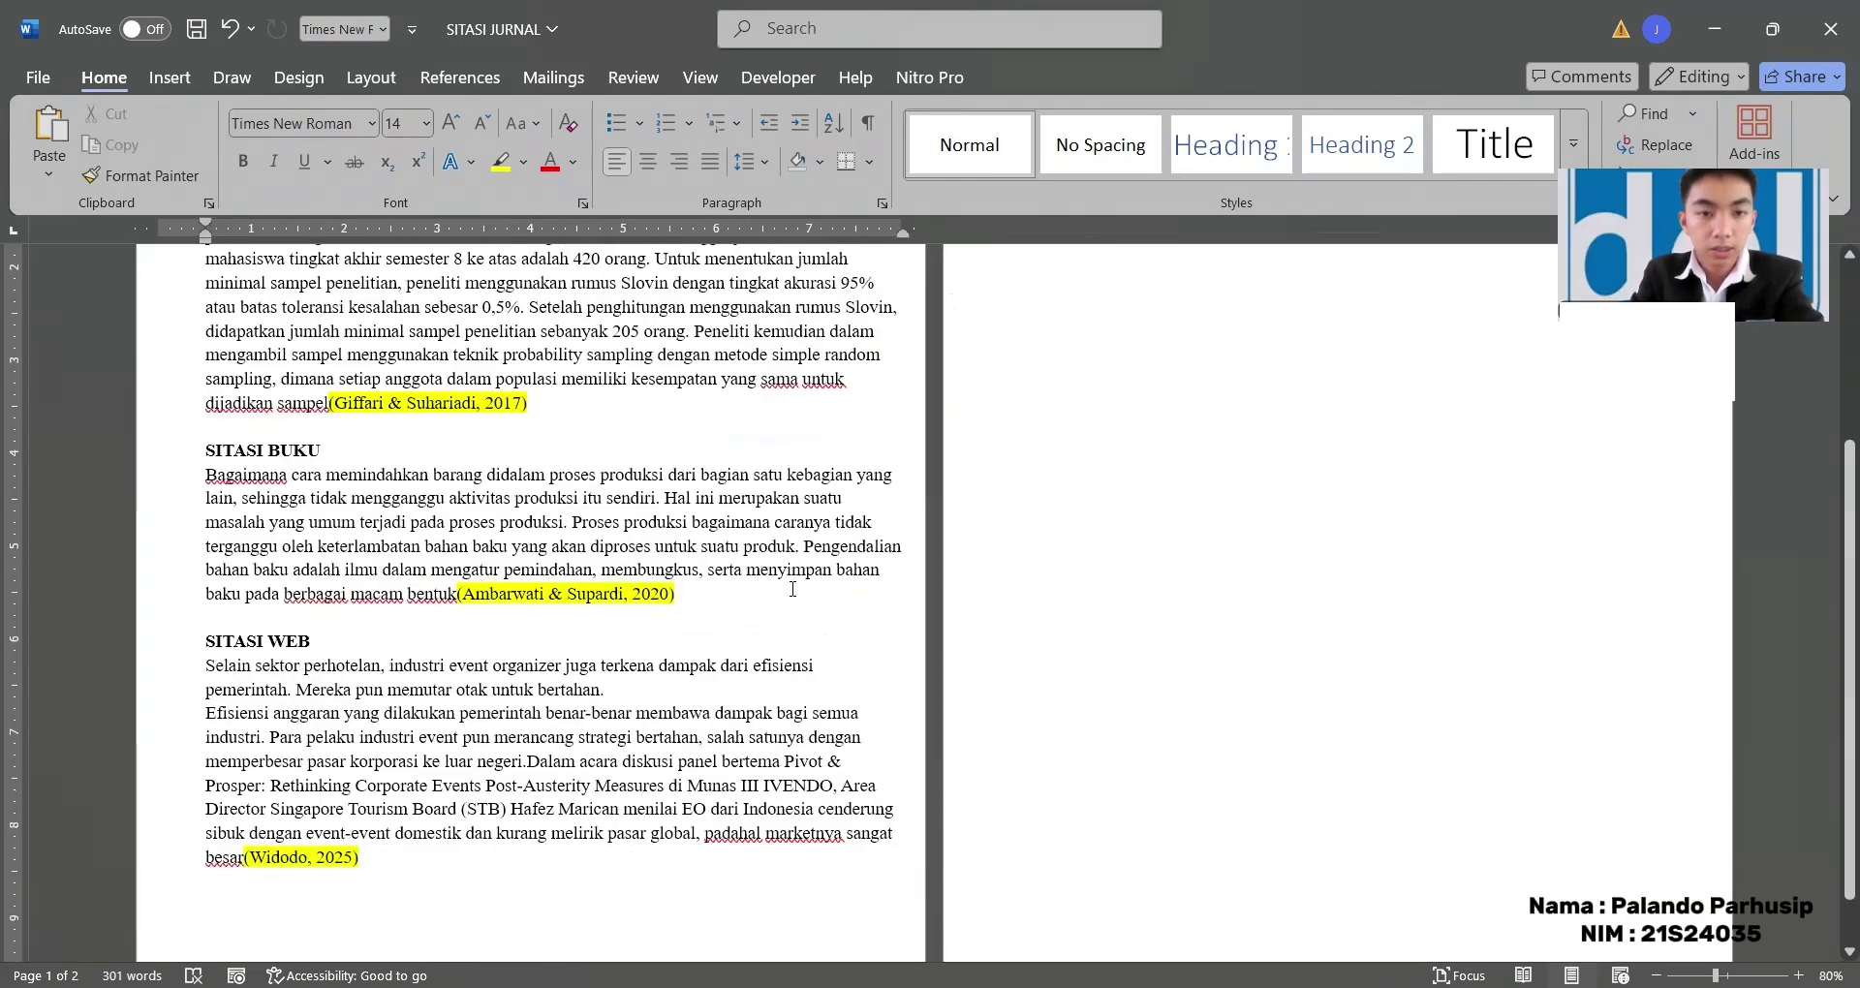
pyautogui.scroll(3, 781, 587)
pyautogui.scroll(-1, 439, 582)
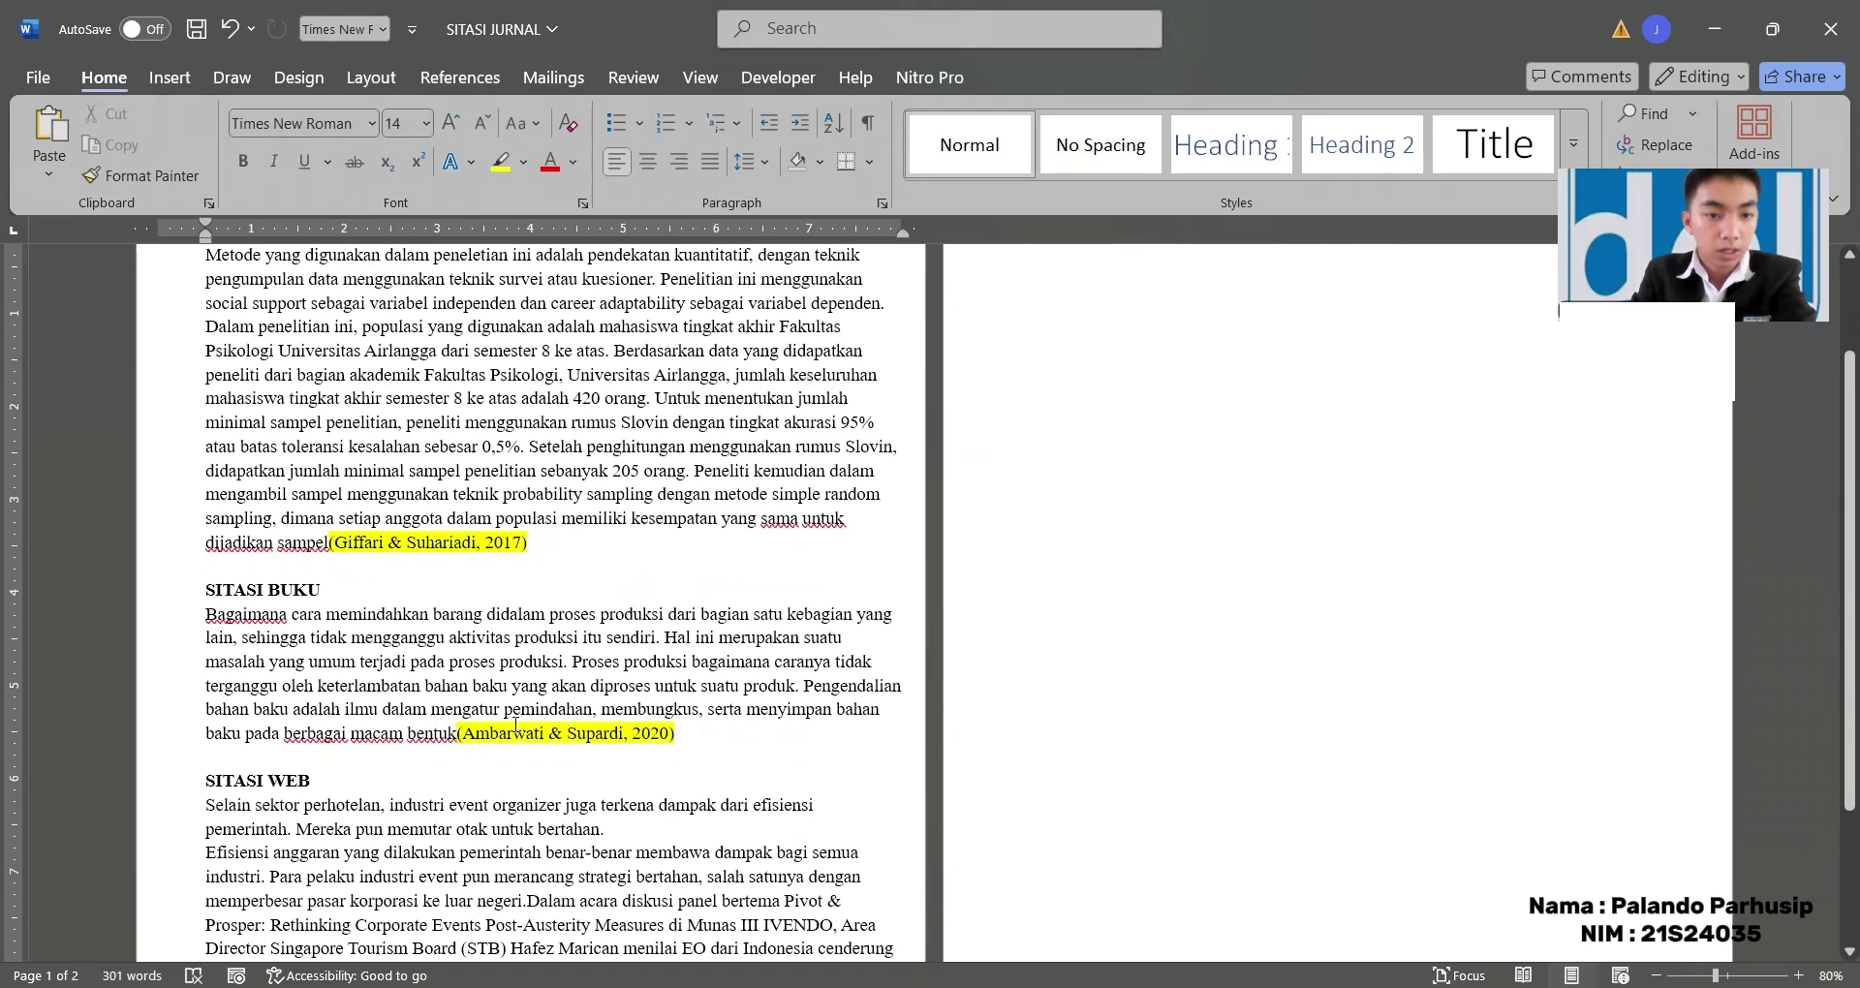
pyautogui.scroll(-3, 688, 743)
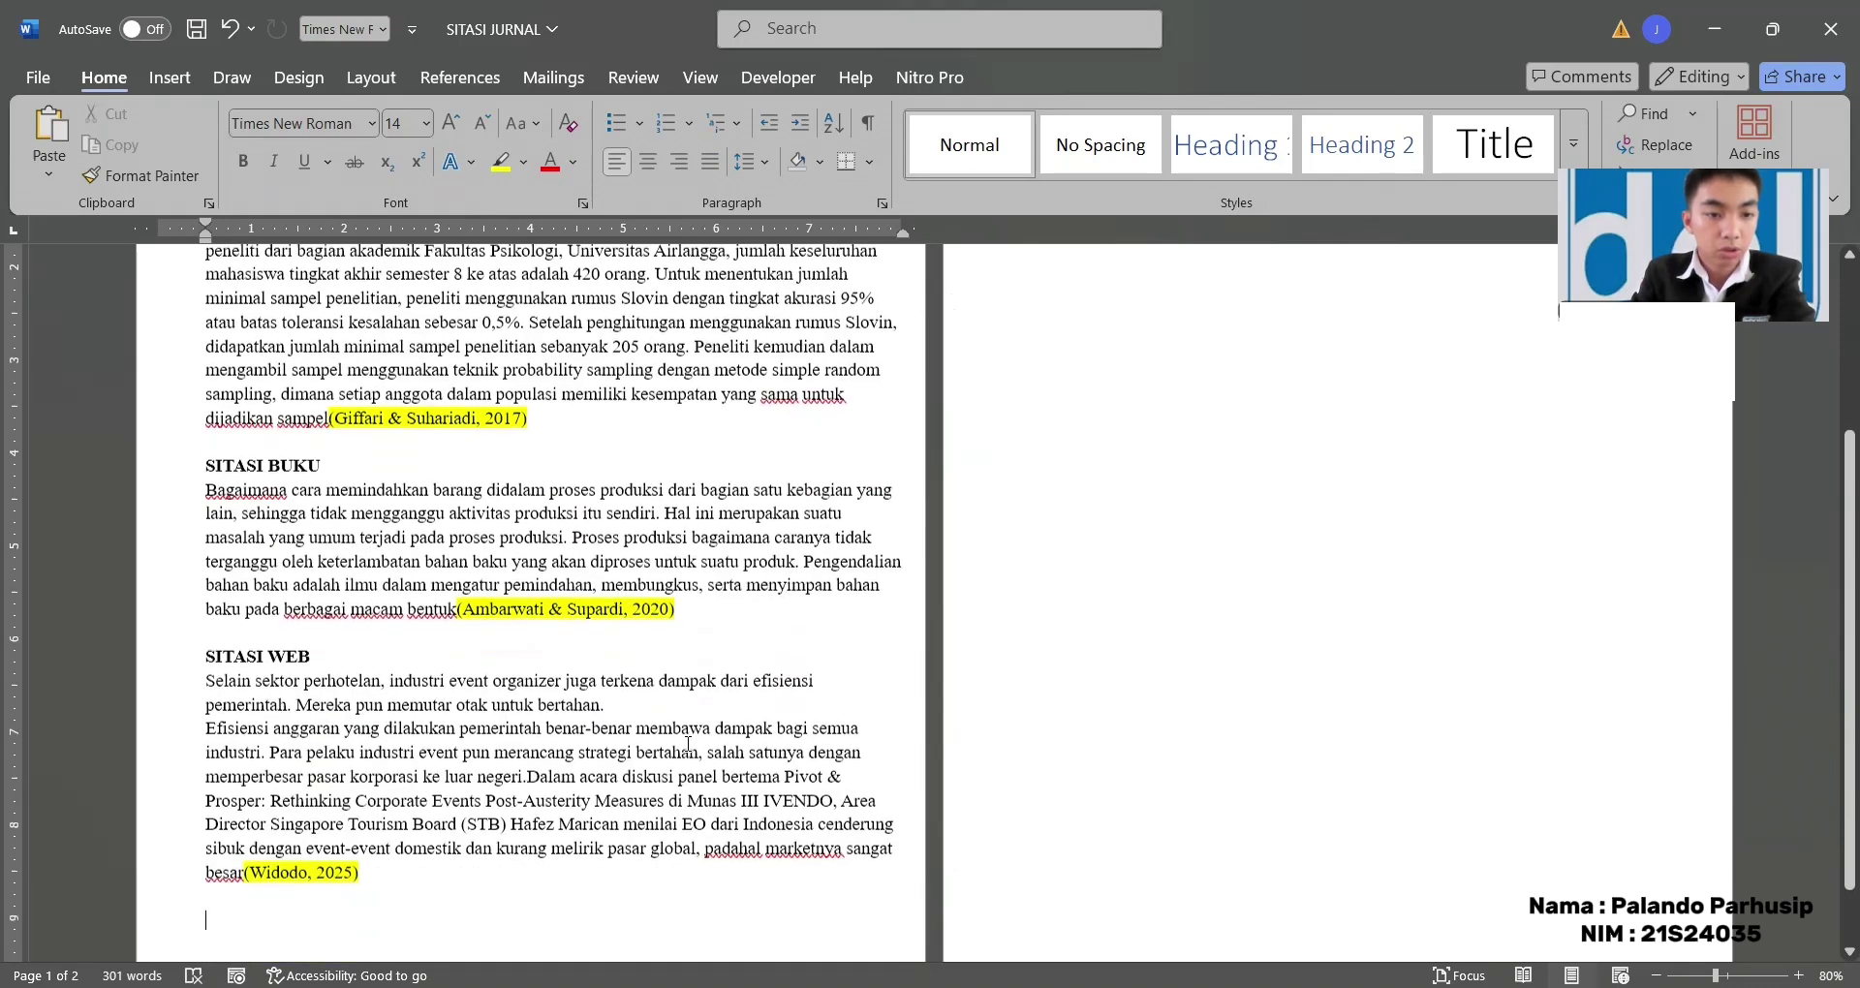
pyautogui.scroll(5, 651, 731)
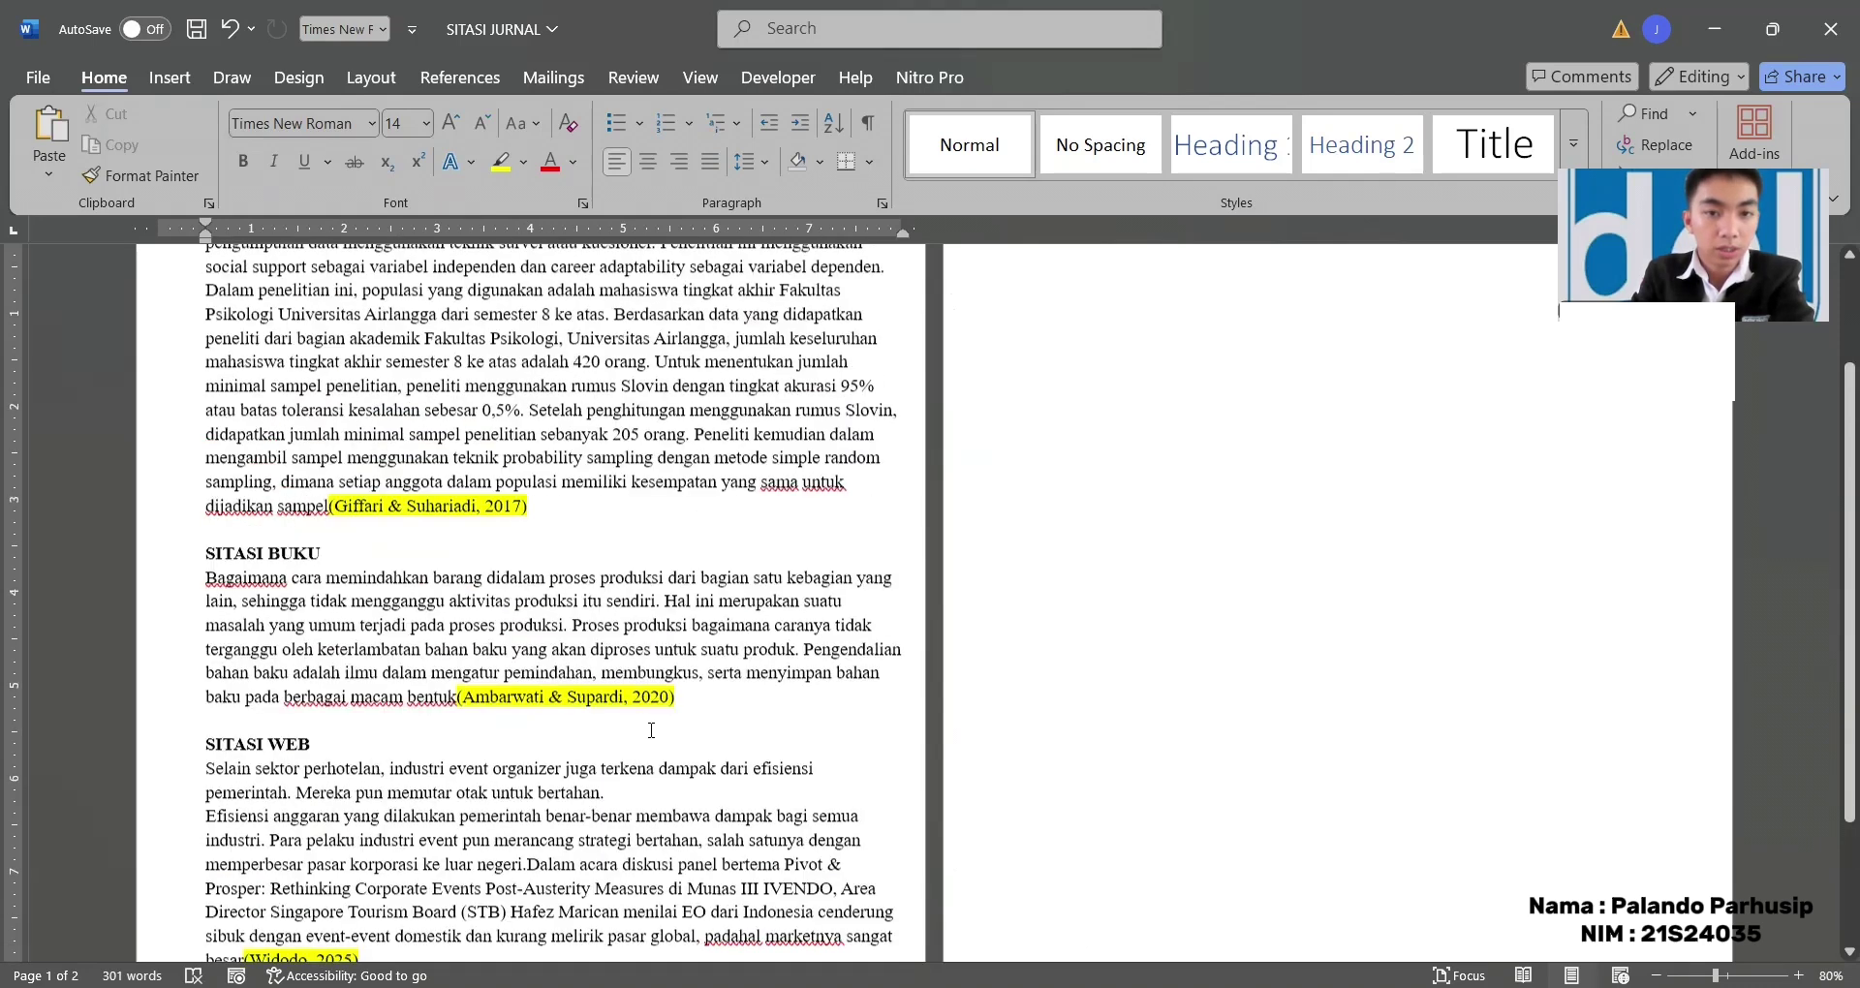
# Step: Start a new line below the DAFTAR PUSTAKA heading on page two and insert the Mendeley bibliography there
pyautogui.click(1069, 435)
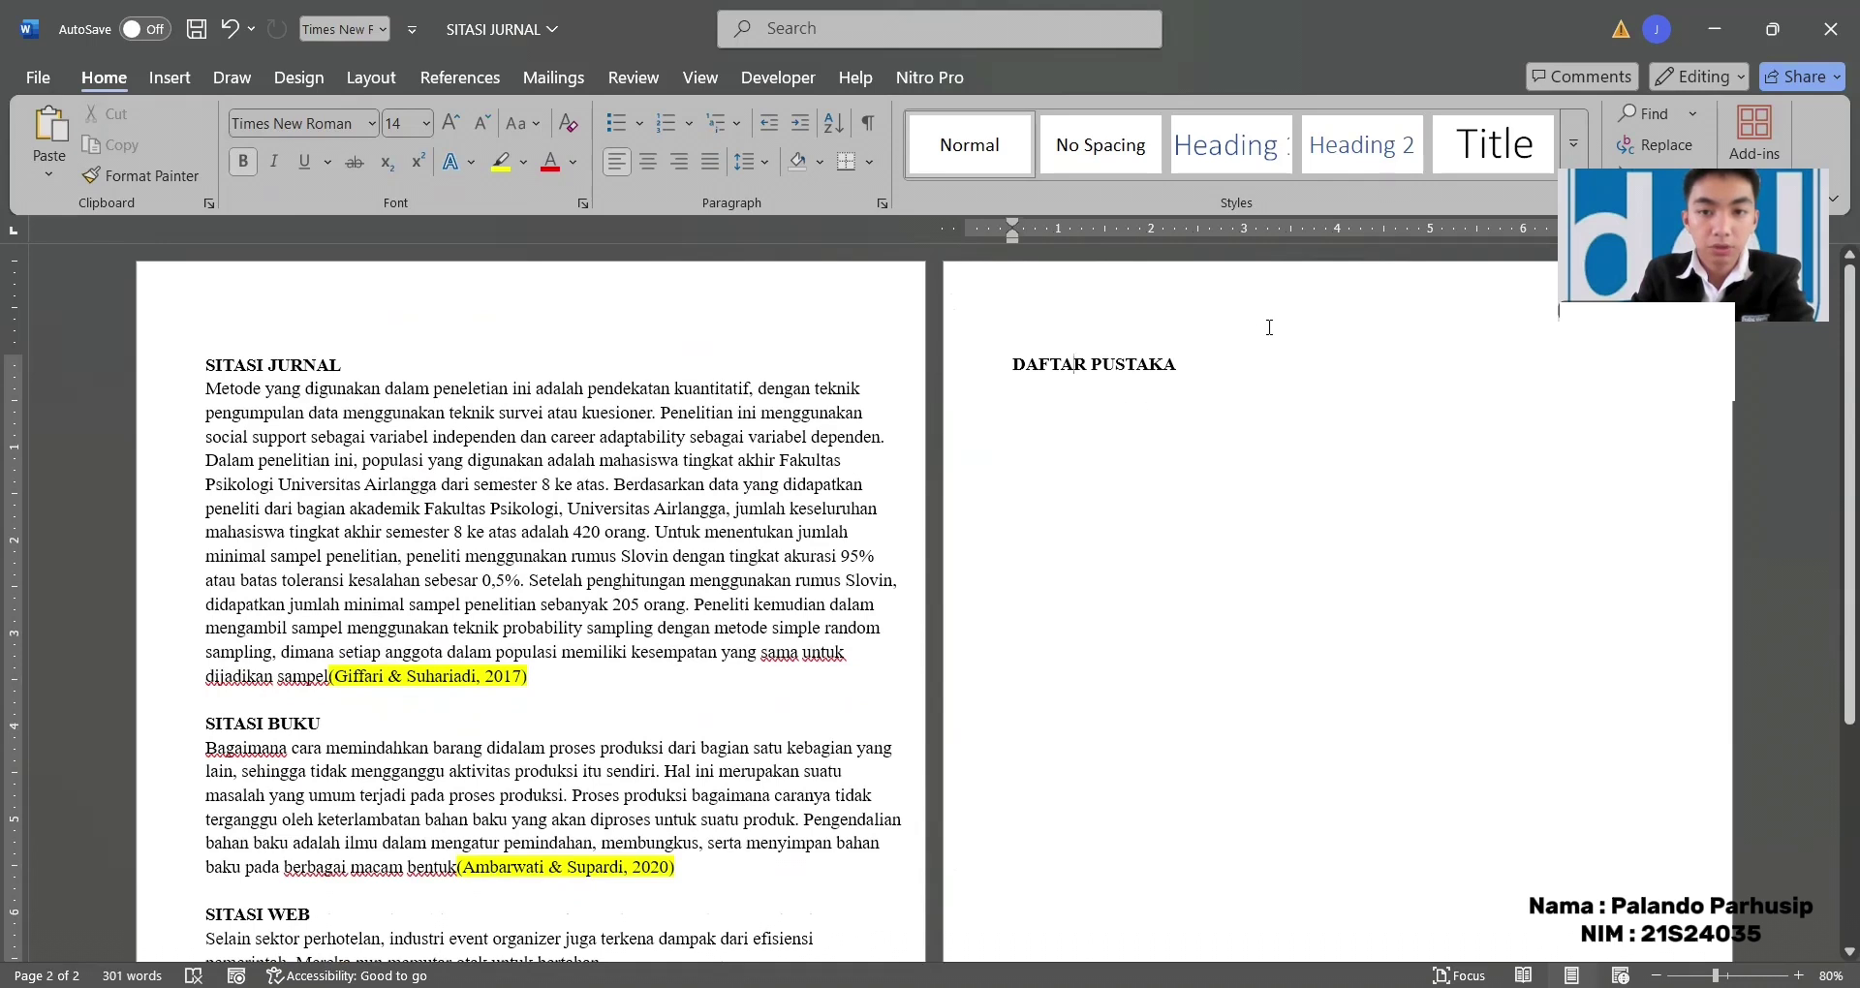
pyautogui.click(1233, 366)
pyautogui.press('Return')
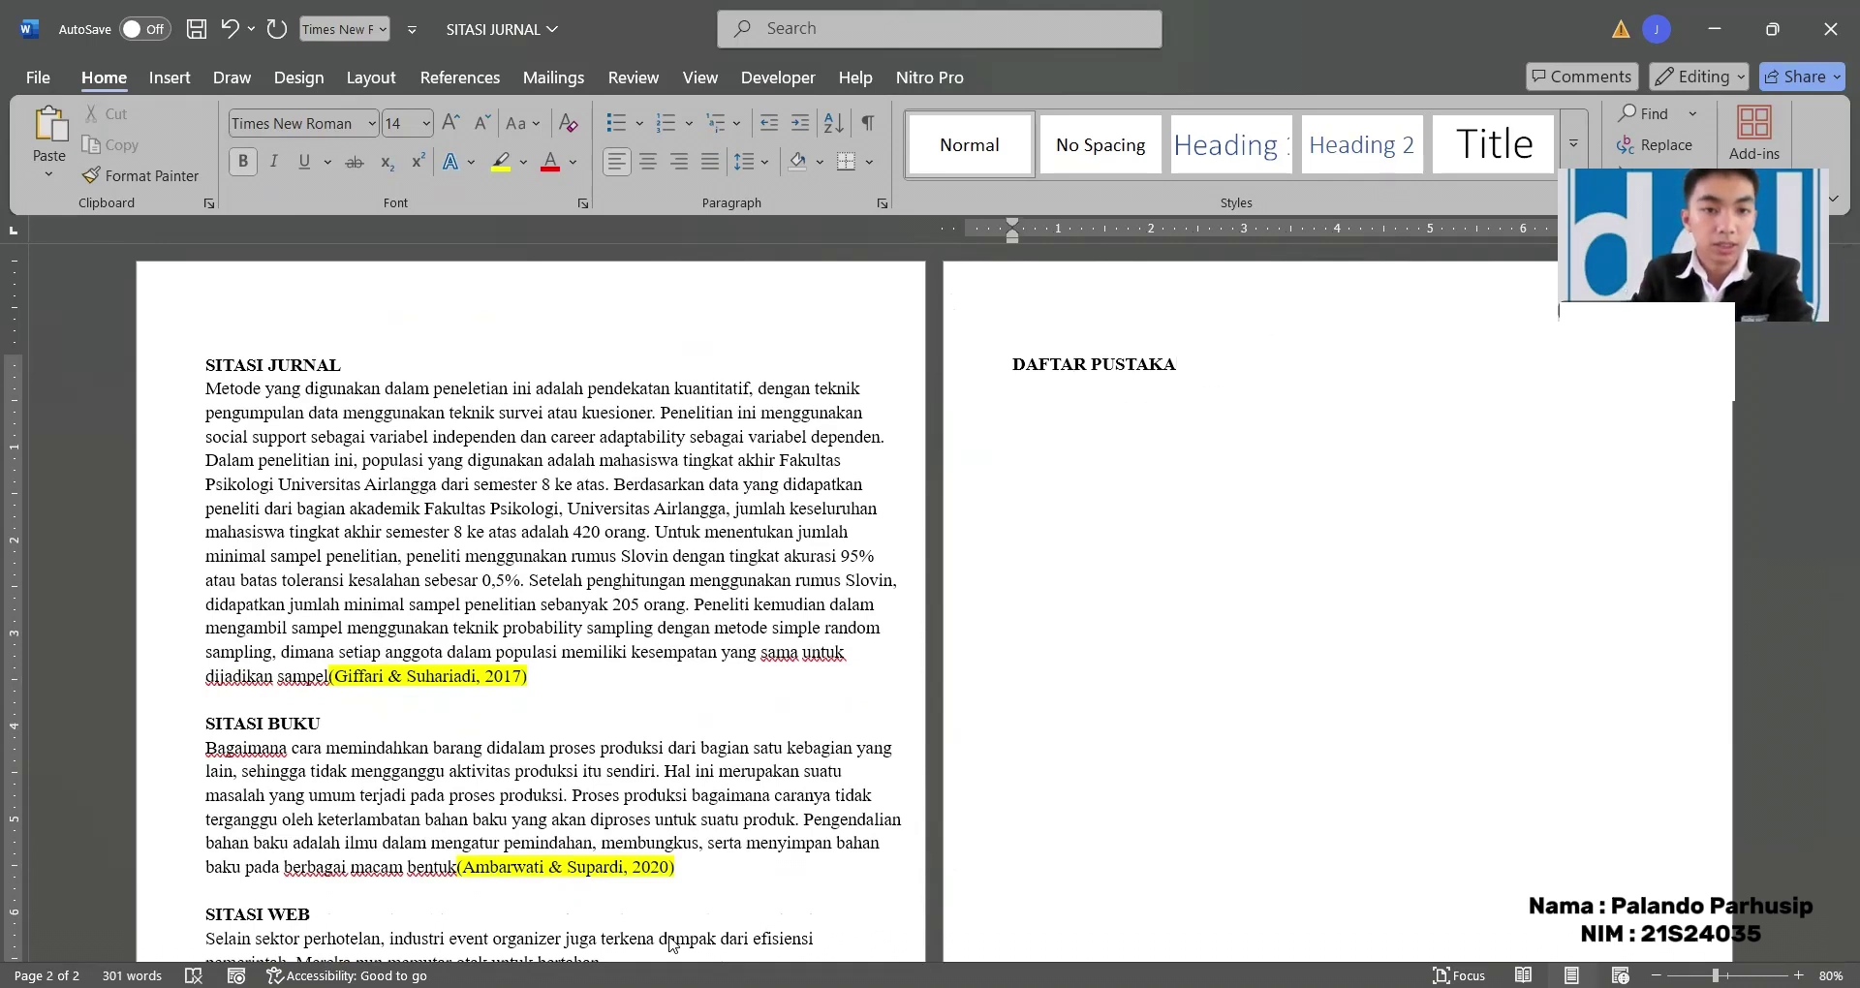
pyautogui.click(425, 77)
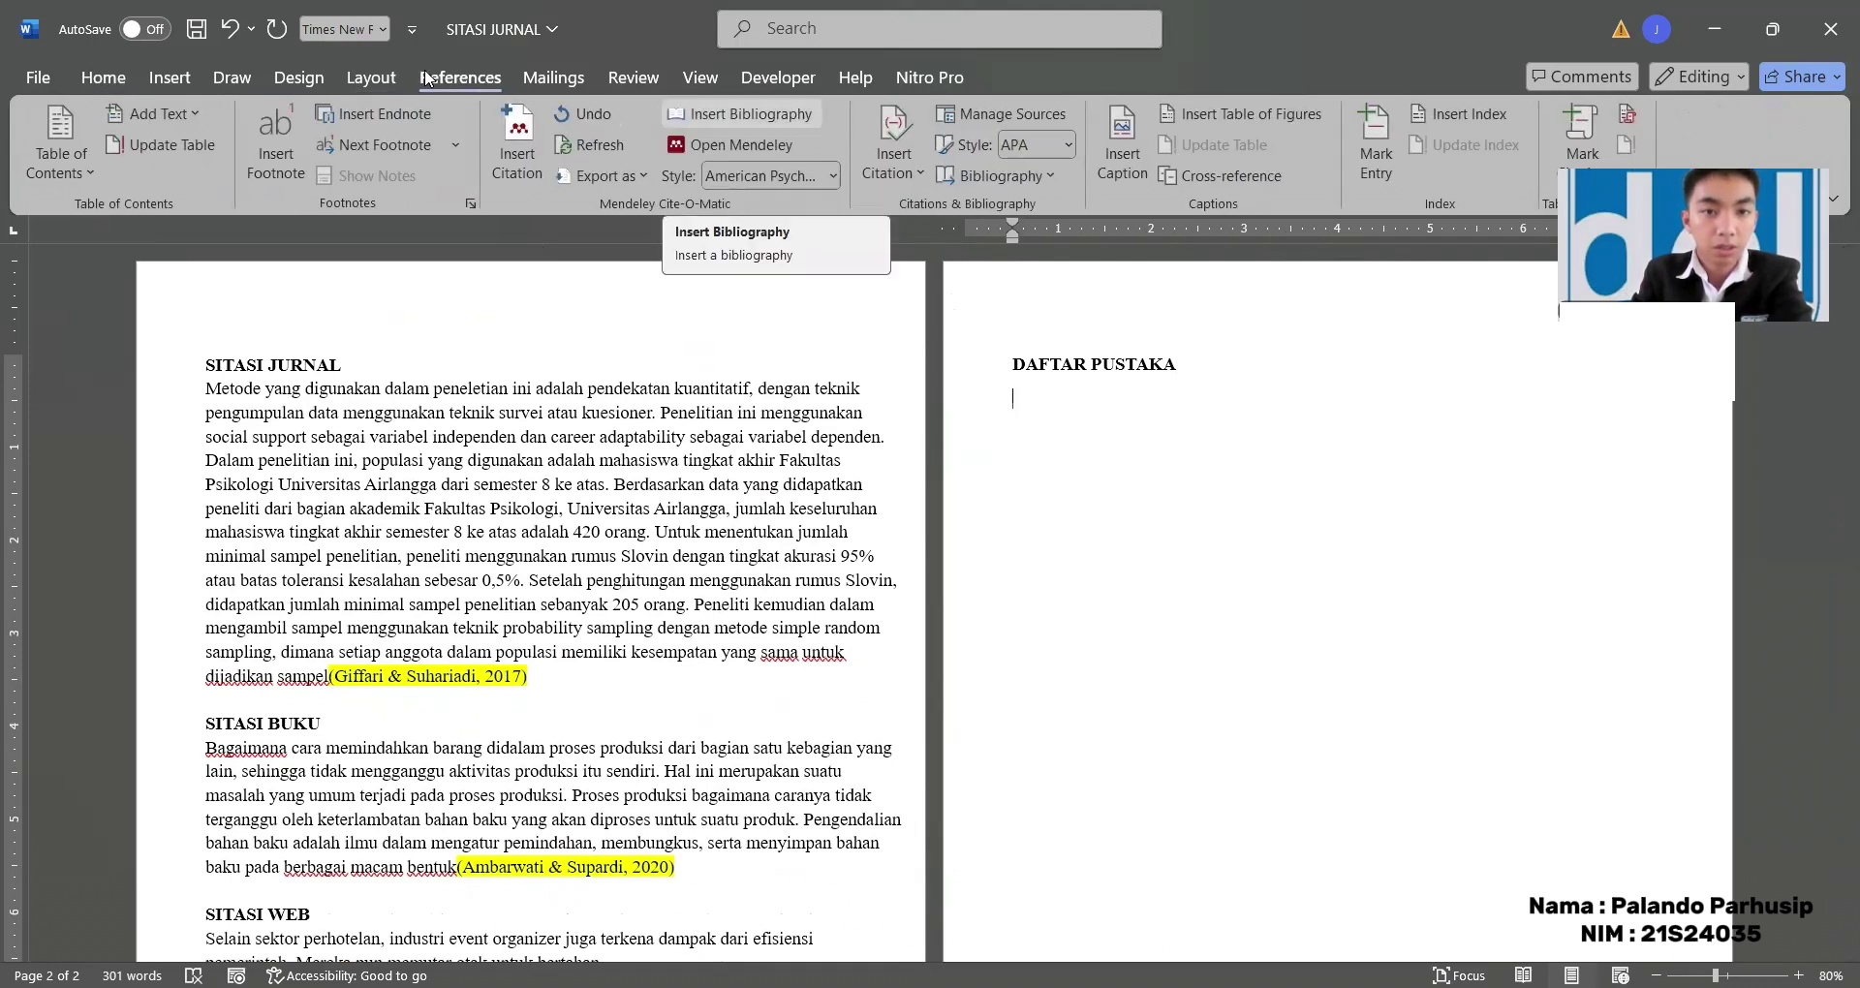
pyautogui.click(741, 113)
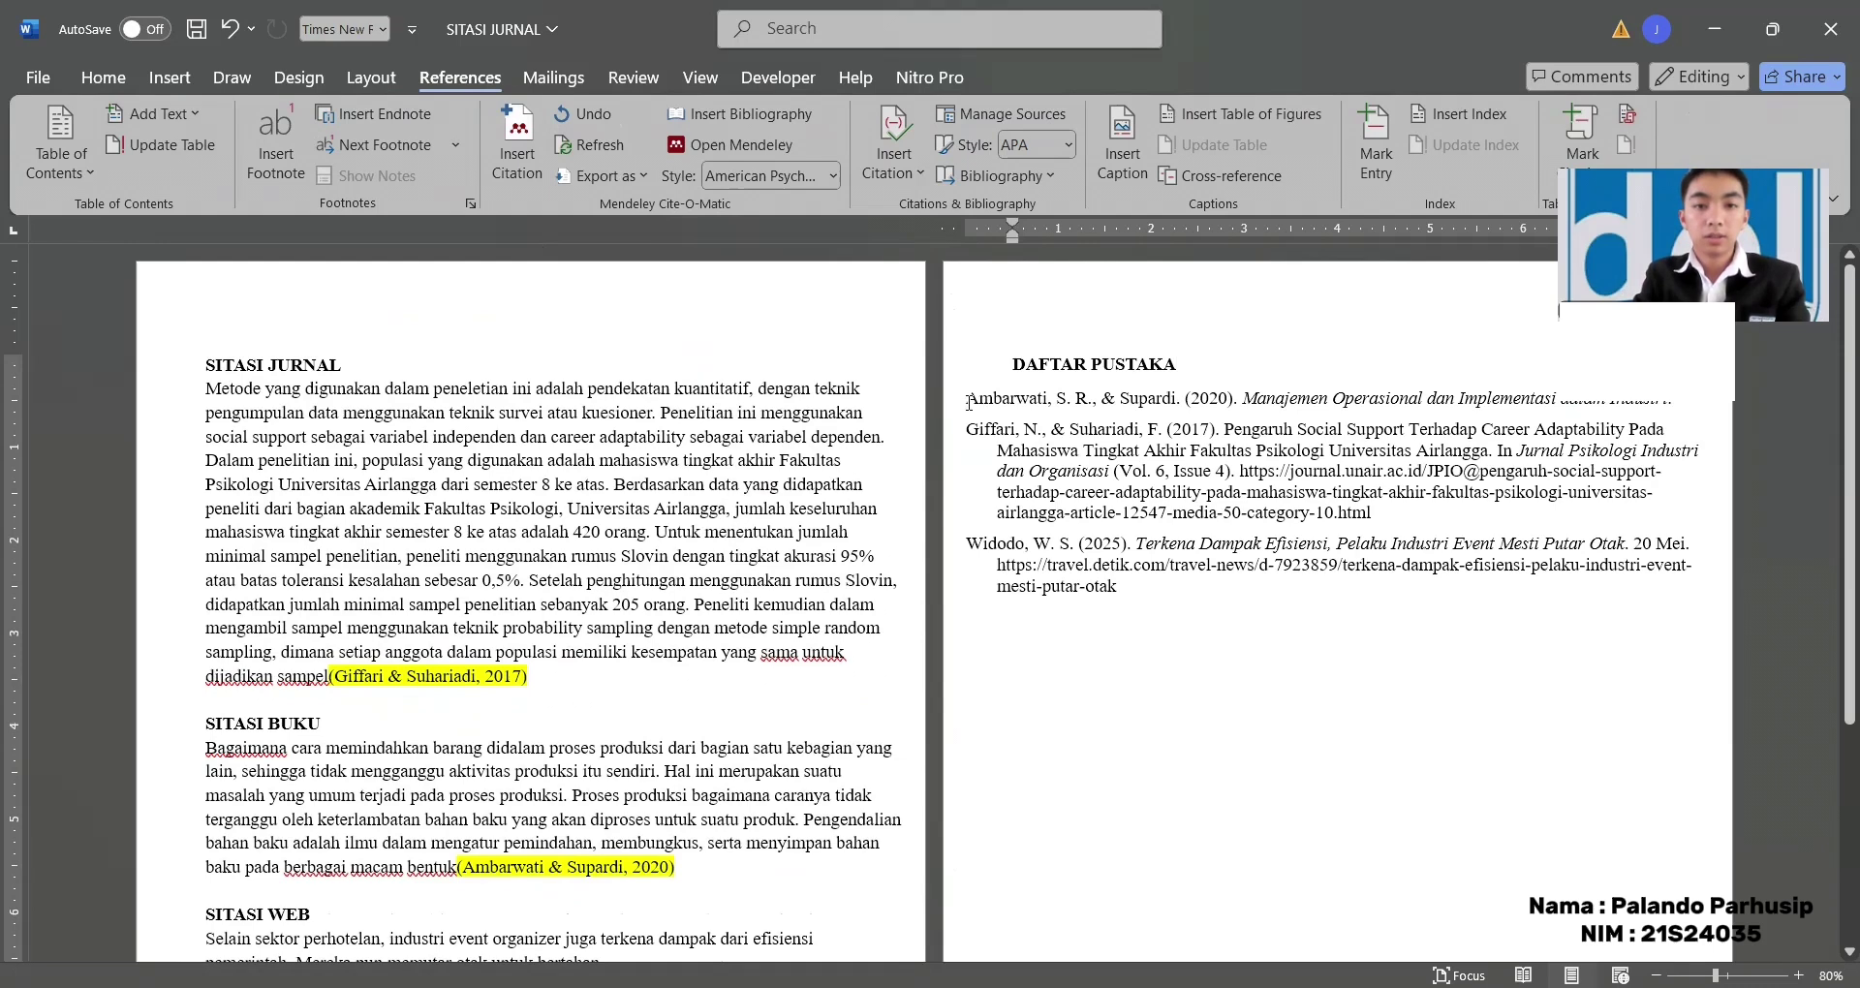
pyautogui.scroll(-2, 790, 426)
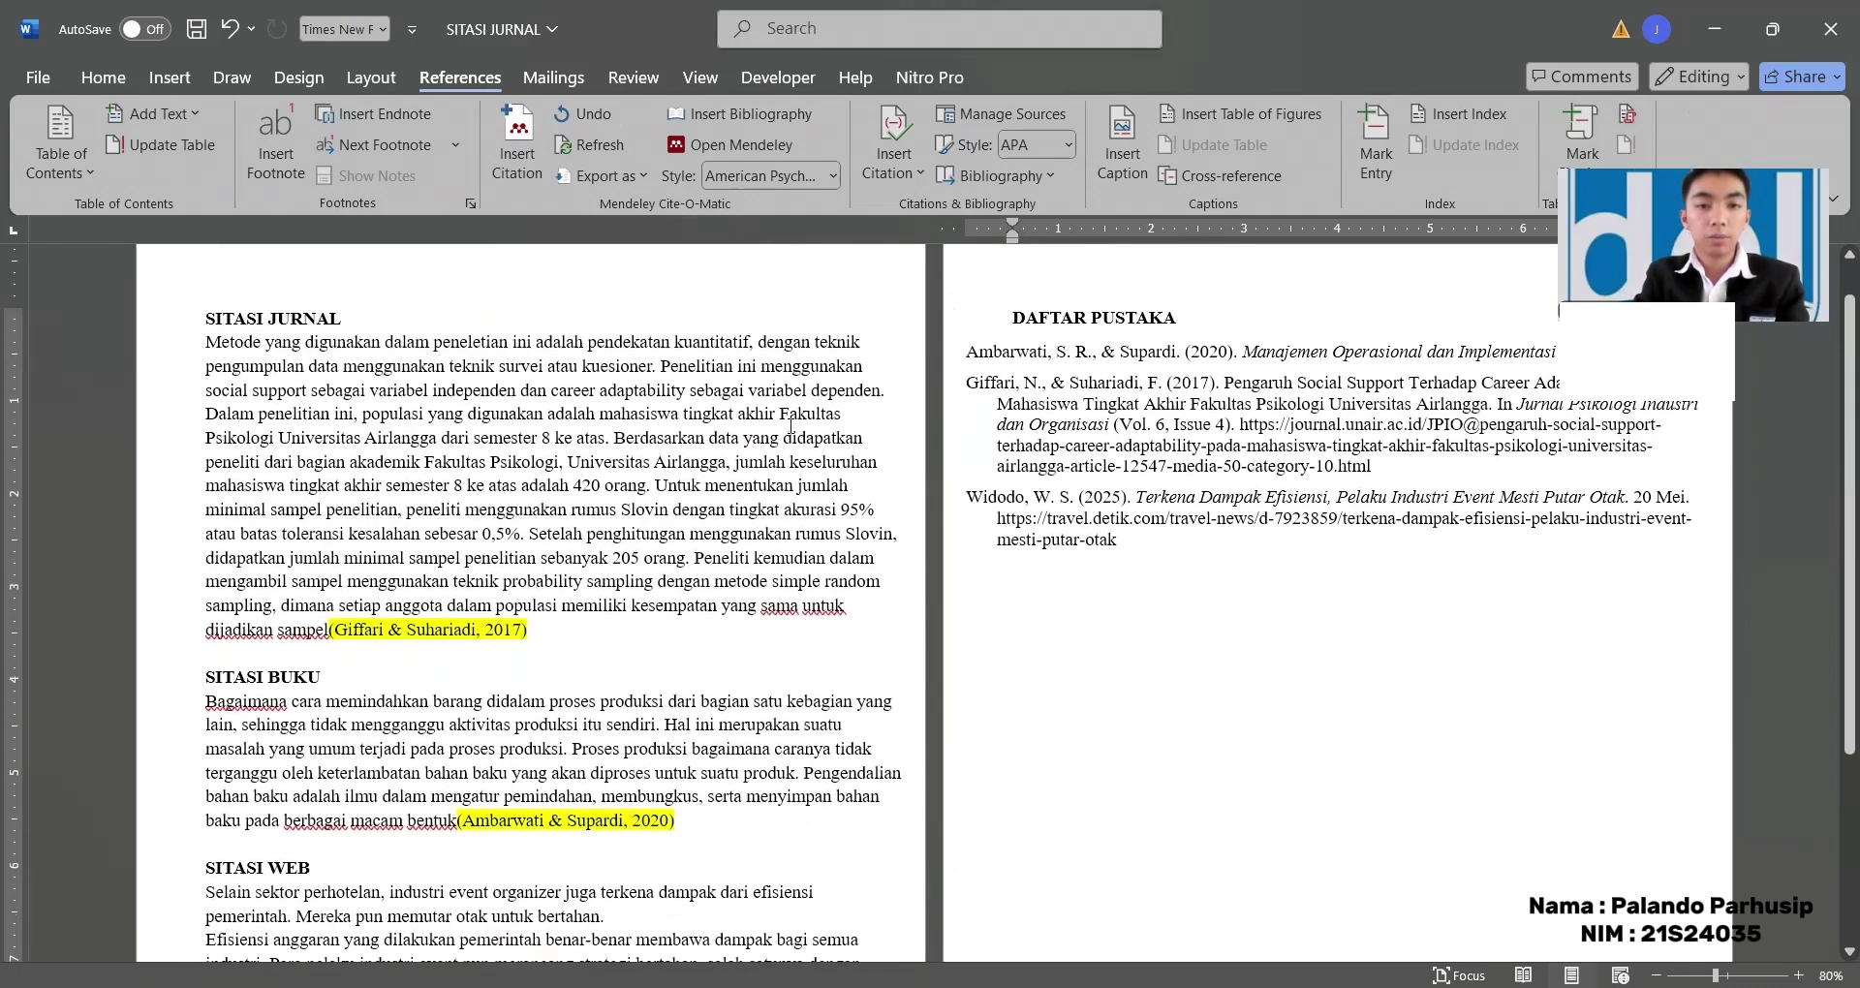
pyautogui.scroll(-4, 791, 426)
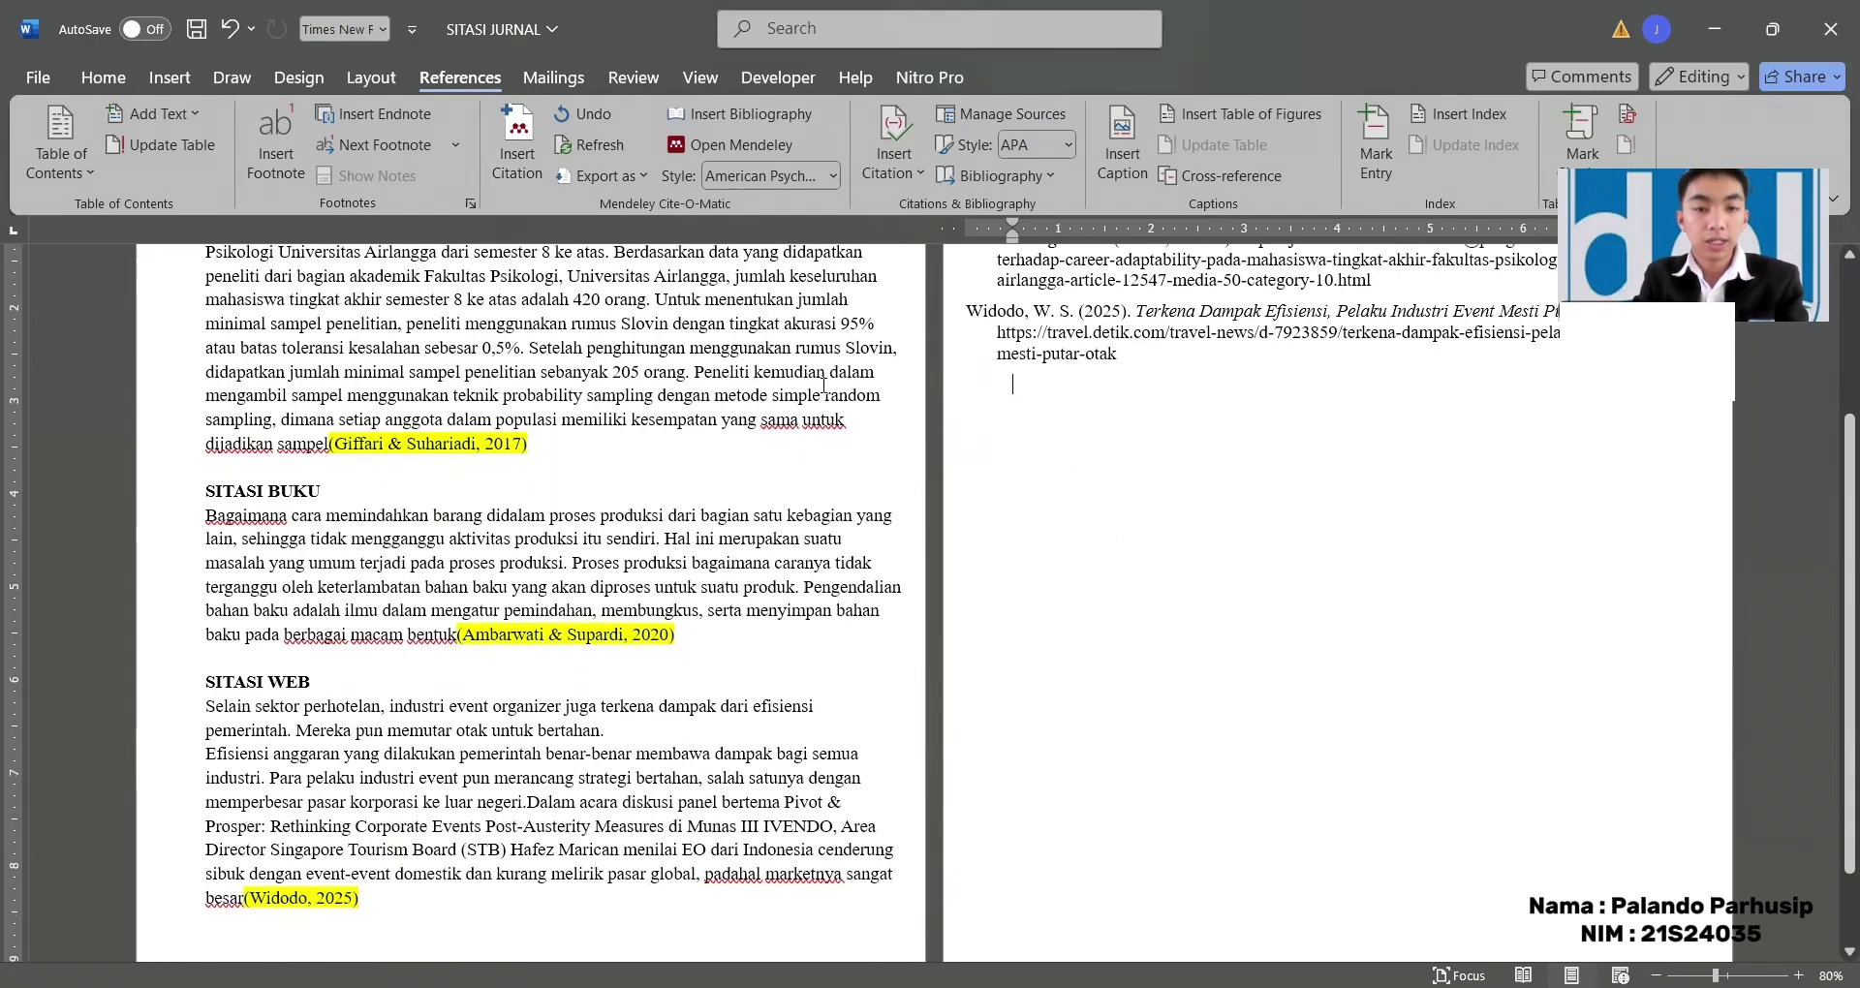
pyautogui.scroll(5, 822, 385)
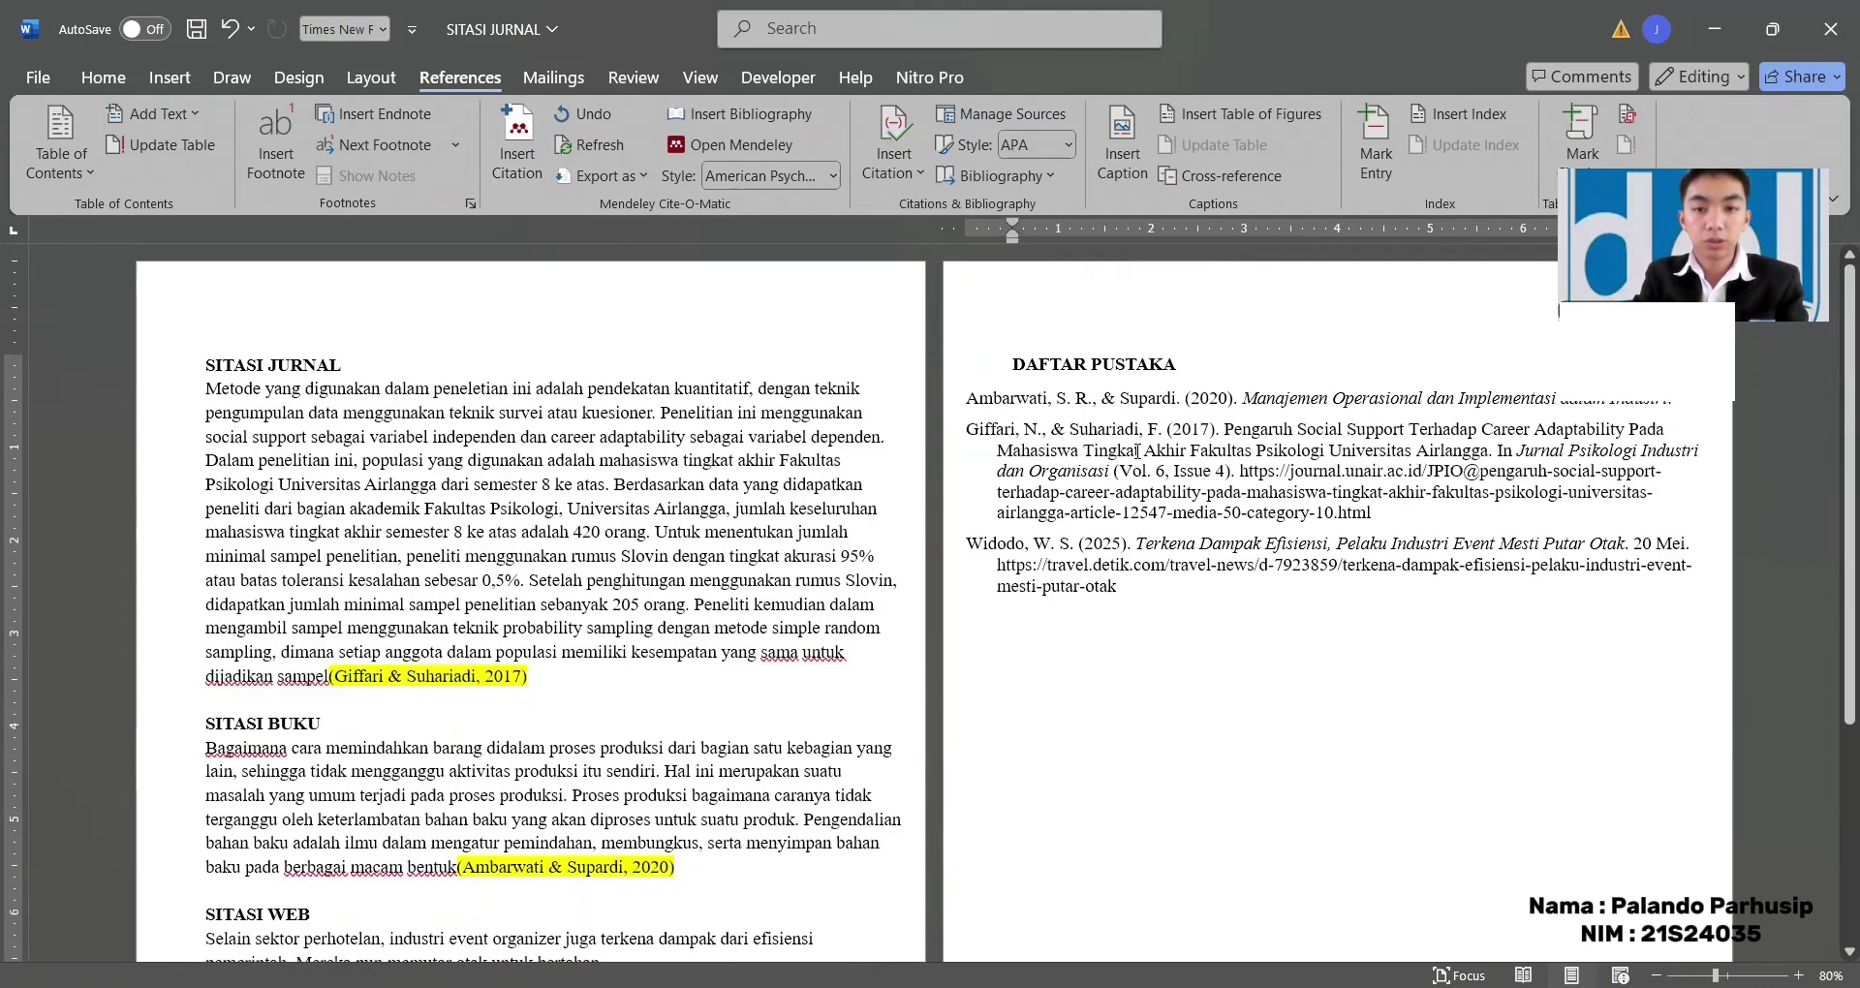